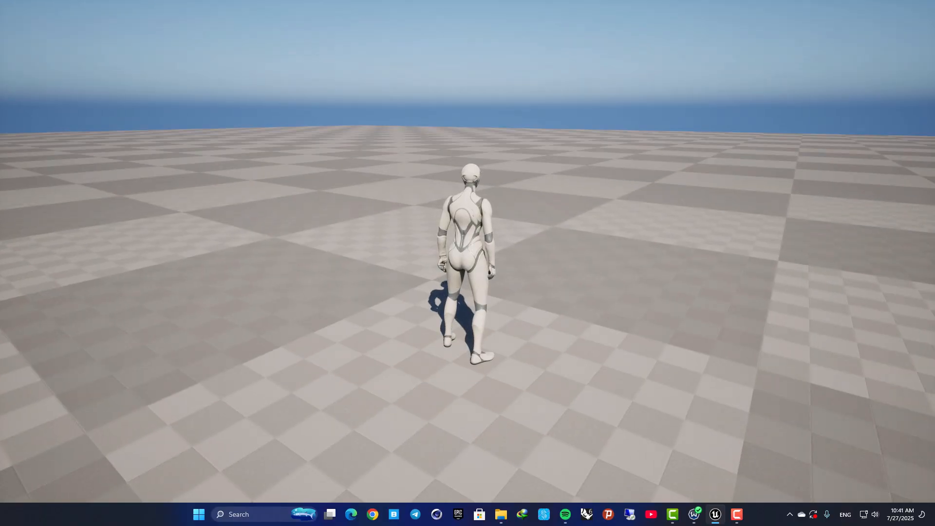
key("d")
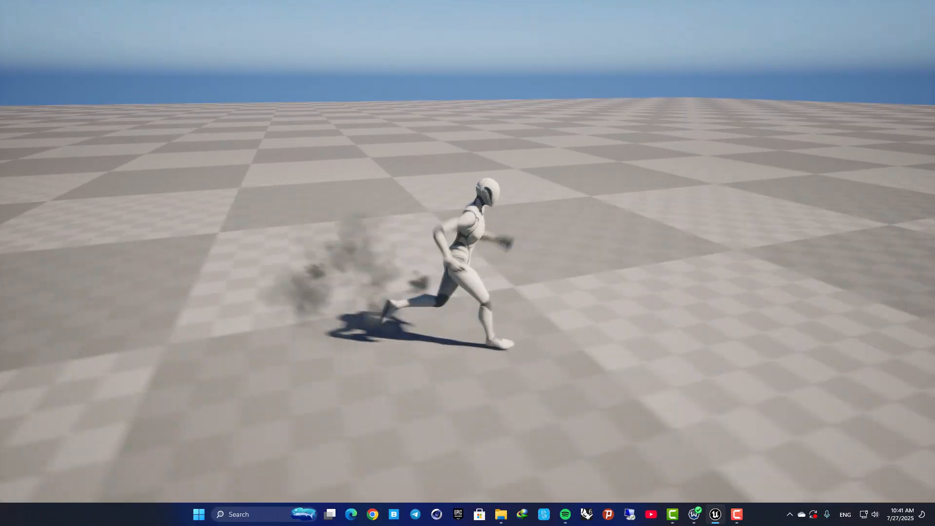
key("r")
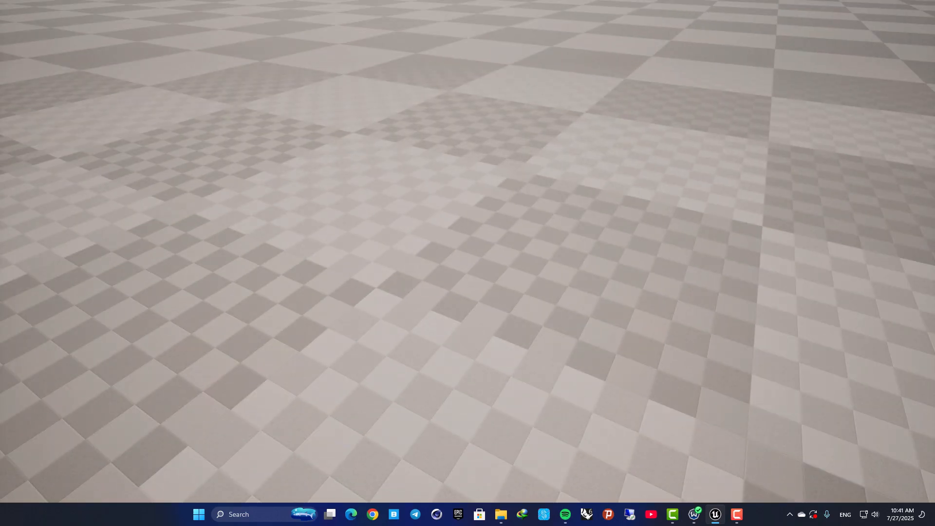
key("Escape")
right_click_drag(236, 309, 287, 294)
key("F11")
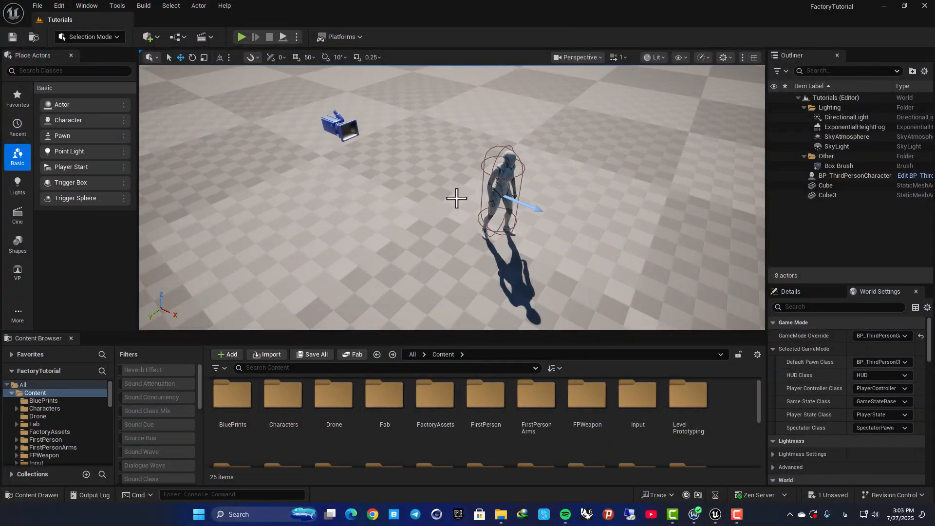
right_click_drag(452, 194, 497, 194)
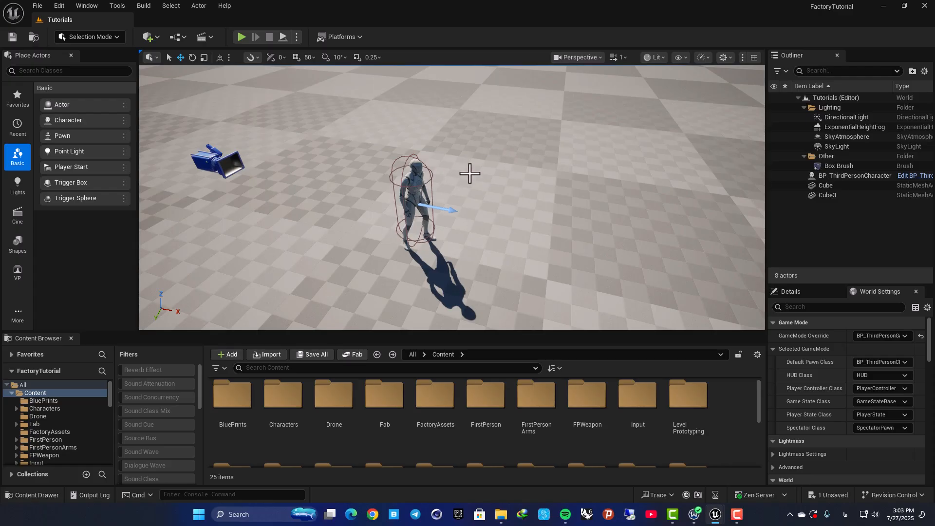
- Create a new folder named Dissolve in the Content folder and open it
right_click(730, 388)
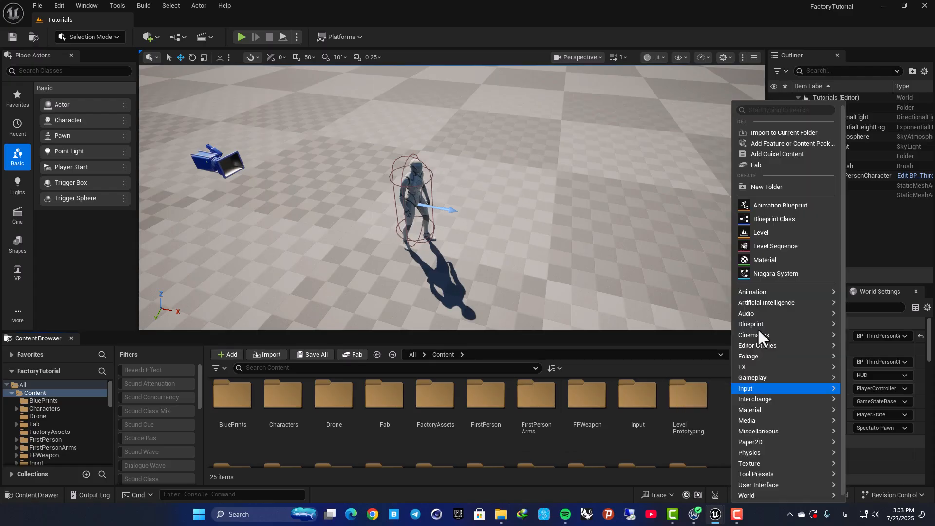
left_click(771, 187)
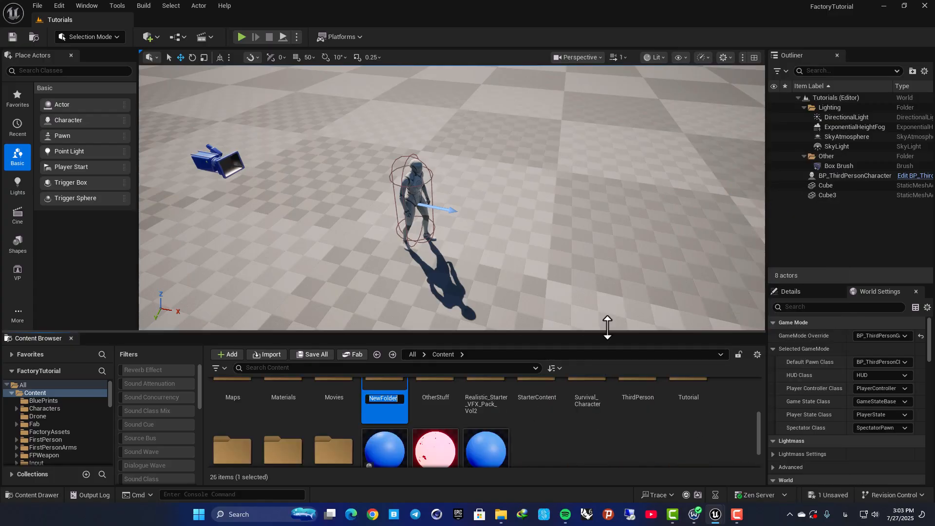
key("BackSpace")
key("BackSpace")
key("BackSpace")
key("BackSpace")
type("Dissolve")
key("Return")
key("Return")
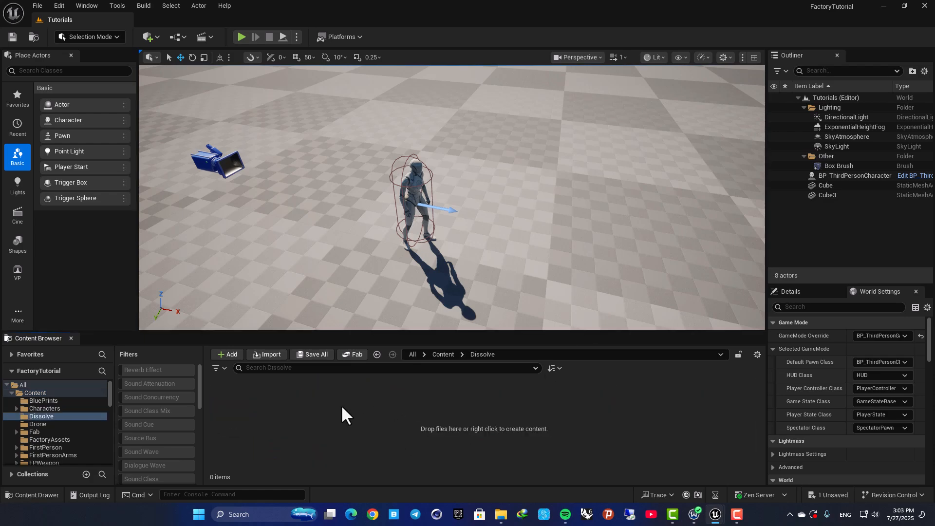
- Create a new material named M_MyDissolve inside the Dissolve folder and open it in the material editor
right_click(316, 407)
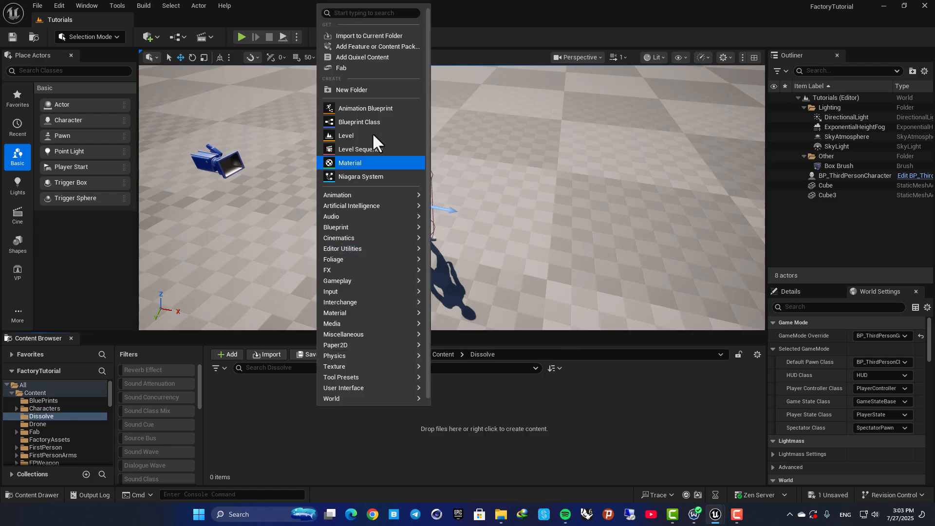
left_click(364, 163)
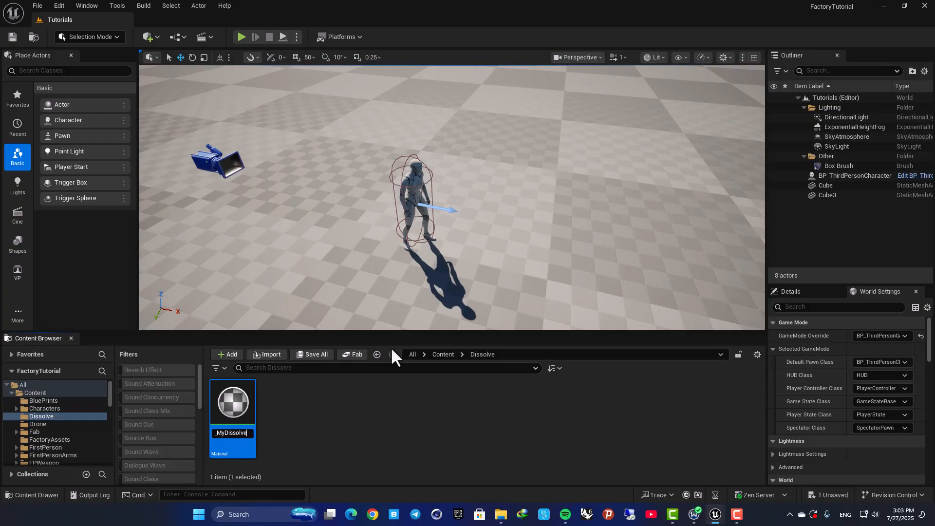
key("Return")
key("Return")
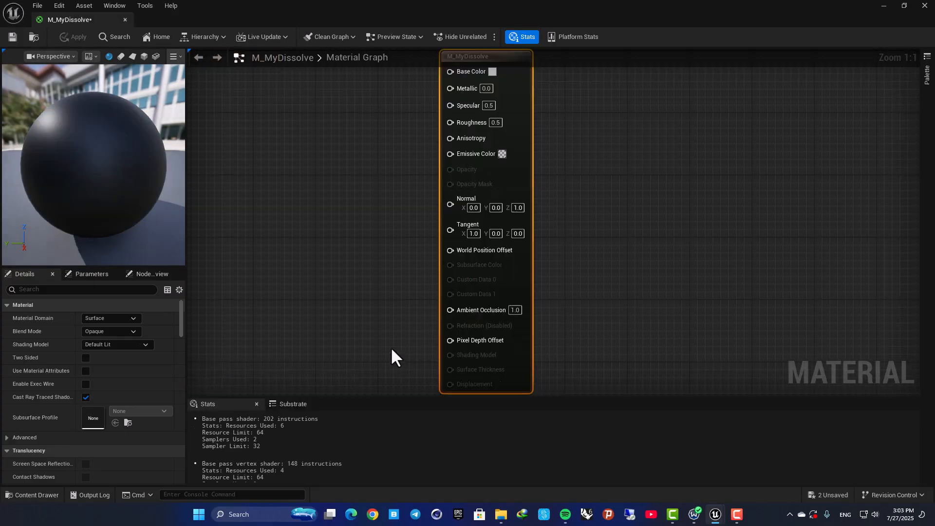
- Set the material's Blend Mode to Masked
right_click_drag(402, 193, 409, 260)
right_click_drag(432, 195, 434, 141)
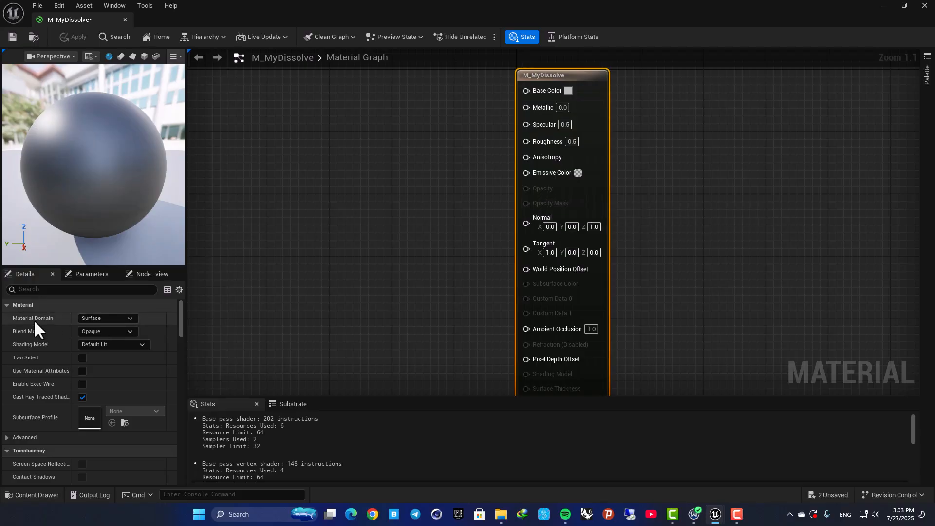
left_click(95, 334)
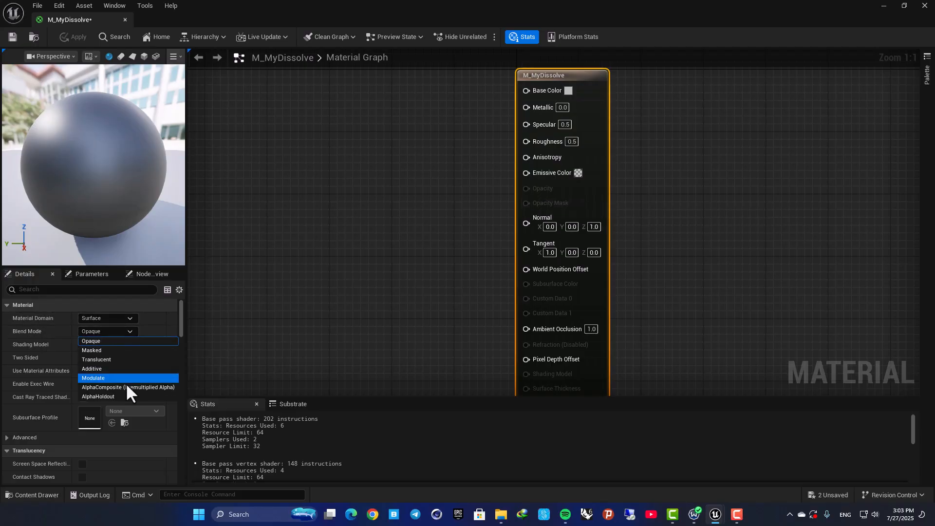
left_click(113, 350)
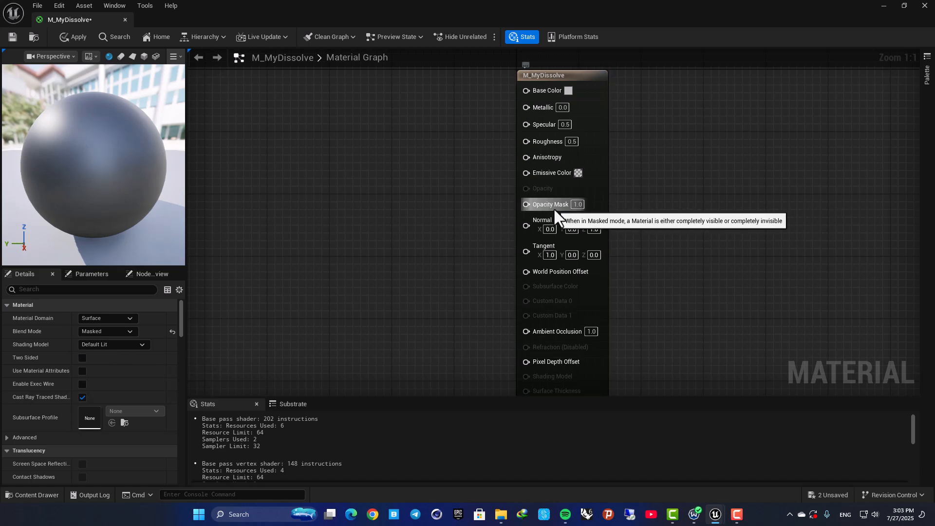
- Set the Base Color to a bright blue using the color picker
left_click(568, 90)
left_click_drag(616, 171, 588, 130)
left_click_drag(711, 160, 715, 73)
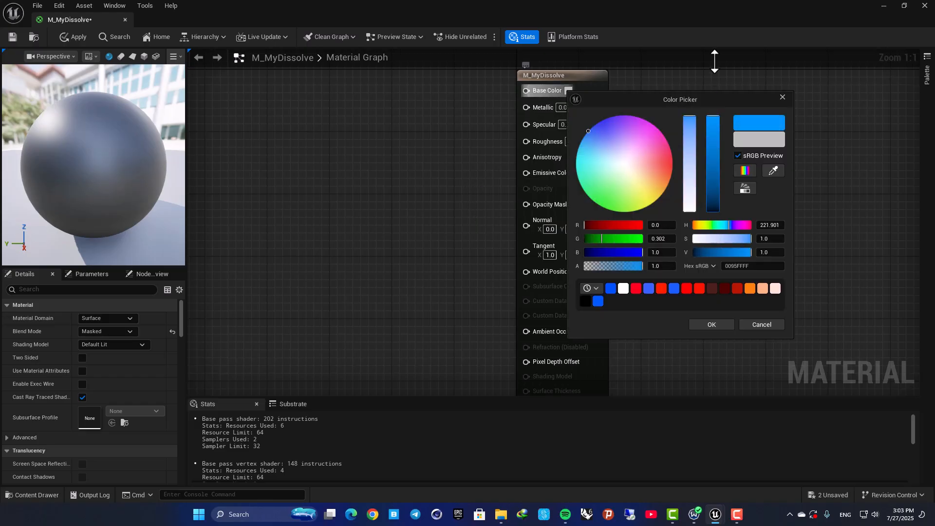
left_click_drag(594, 128, 595, 125)
left_click(709, 325)
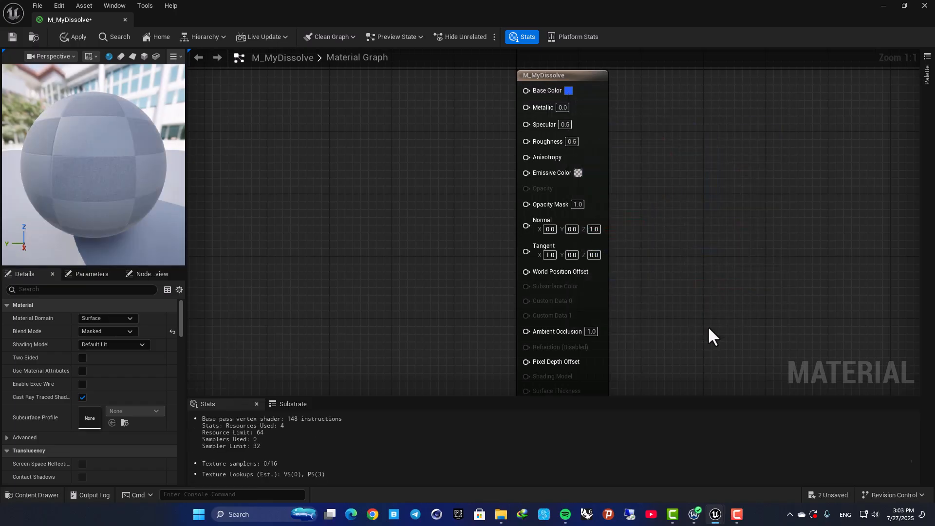
- Set the Opacity Mask value on the material node to 0
right_click_drag(452, 187, 485, 285)
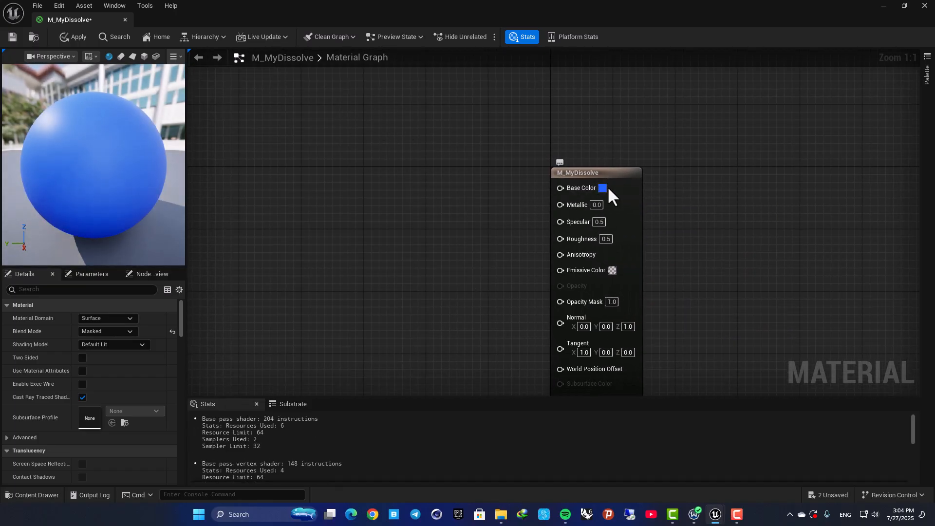
right_click_drag(498, 209, 453, 125)
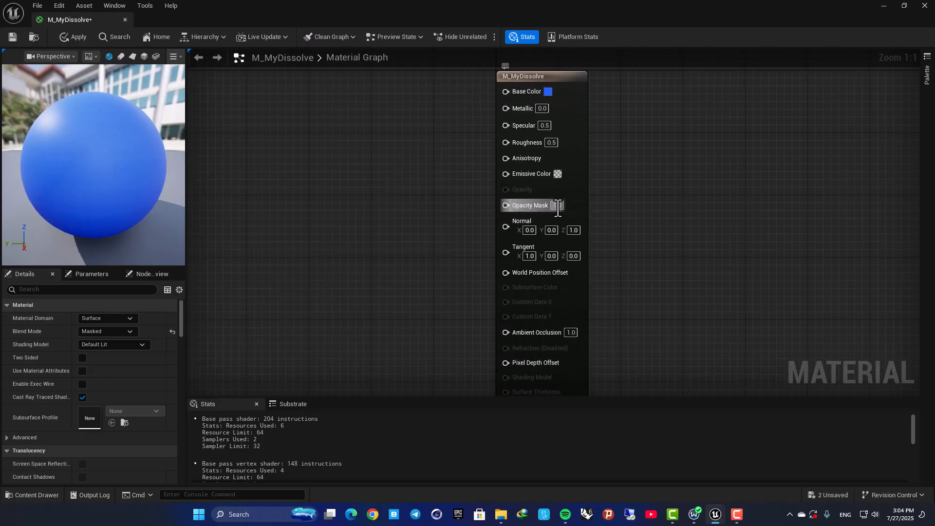
left_click(559, 207)
left_click_drag(142, 184, 161, 185)
left_click_drag(59, 145, 78, 147)
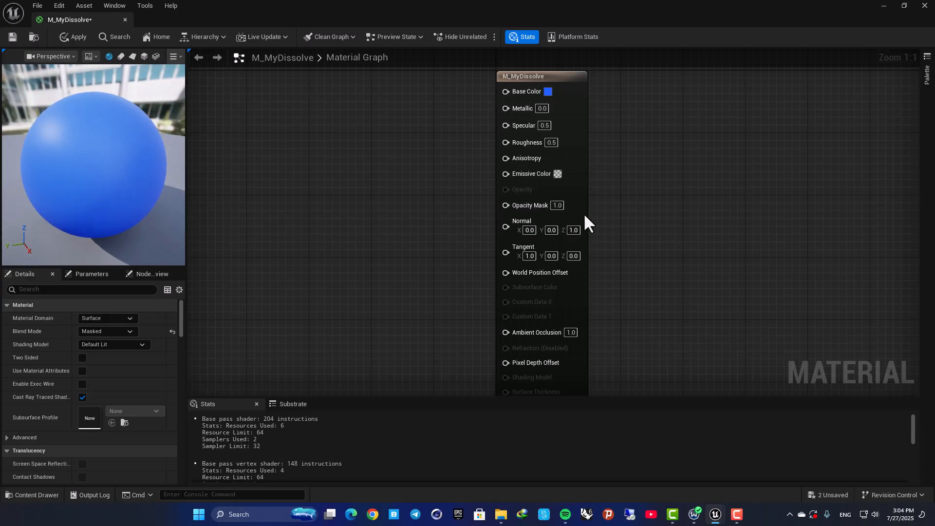
left_click(557, 205)
type("0")
key("Return")
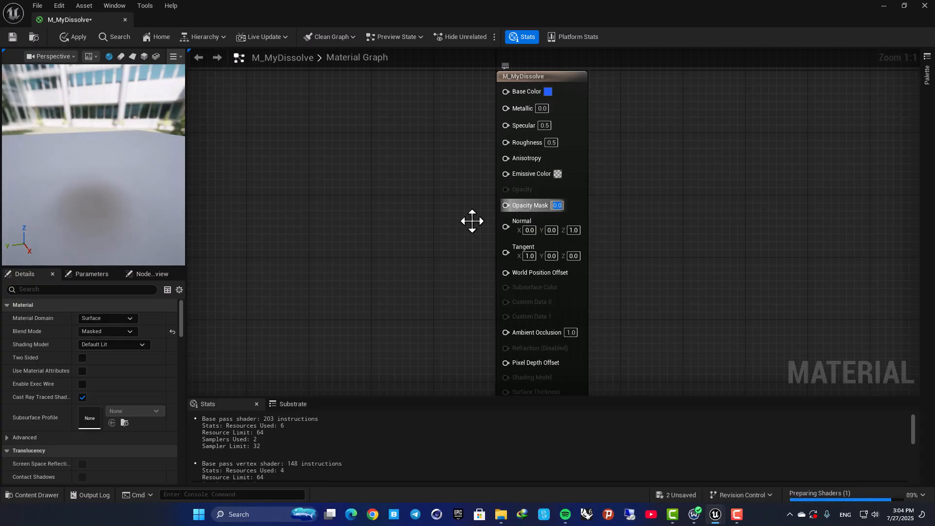
- Set the Opacity Mask value back to 1
left_click_drag(74, 197, 89, 153)
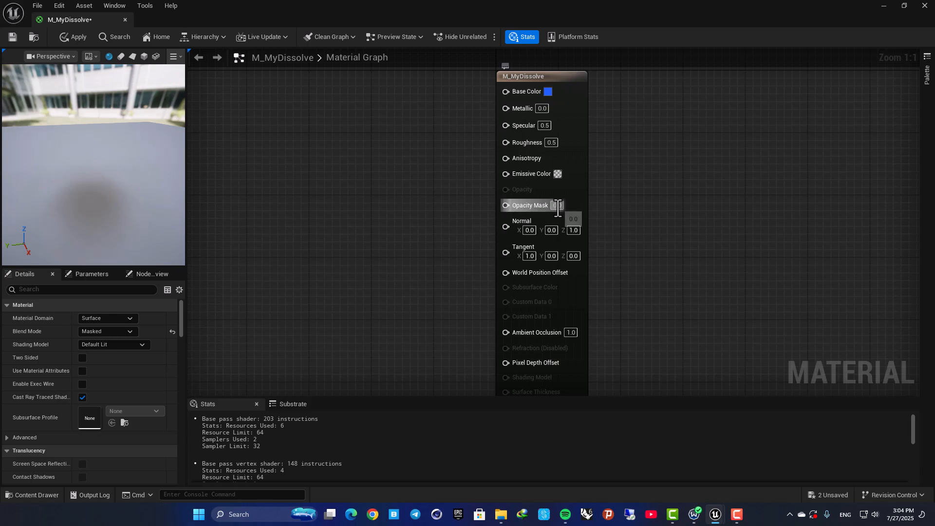
type("1")
key("Return")
- Add a Texture Sample node to the graph and assign the TilingNoise05 texture to it
right_click_drag(471, 225, 585, 226)
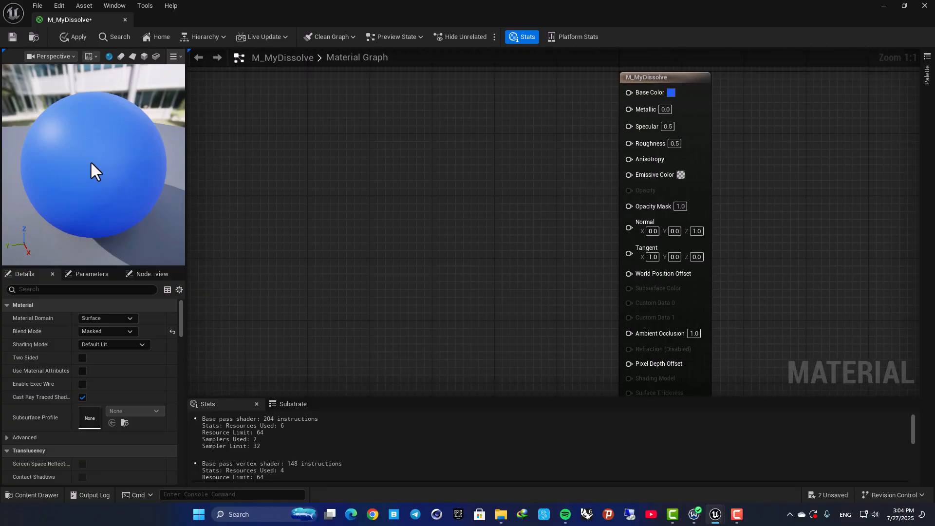
left_click(359, 204)
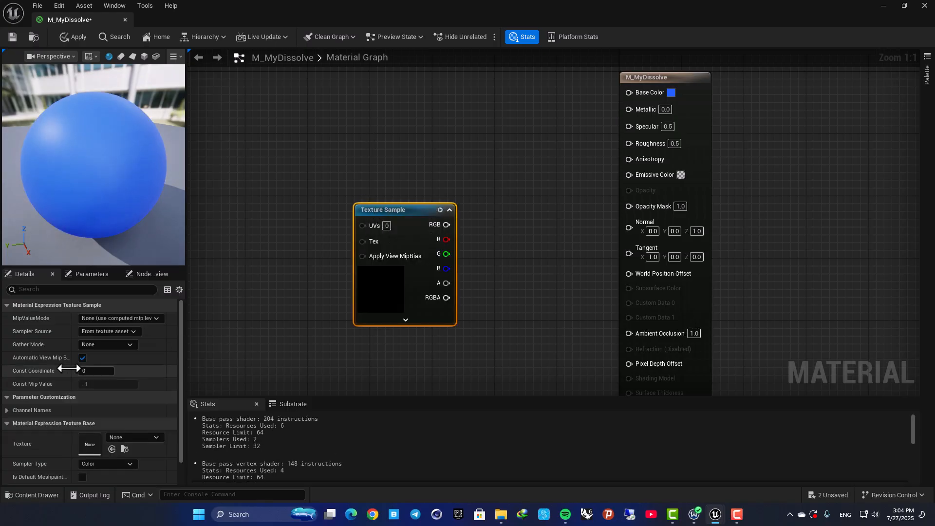
scroll(80, 435, "down", 1)
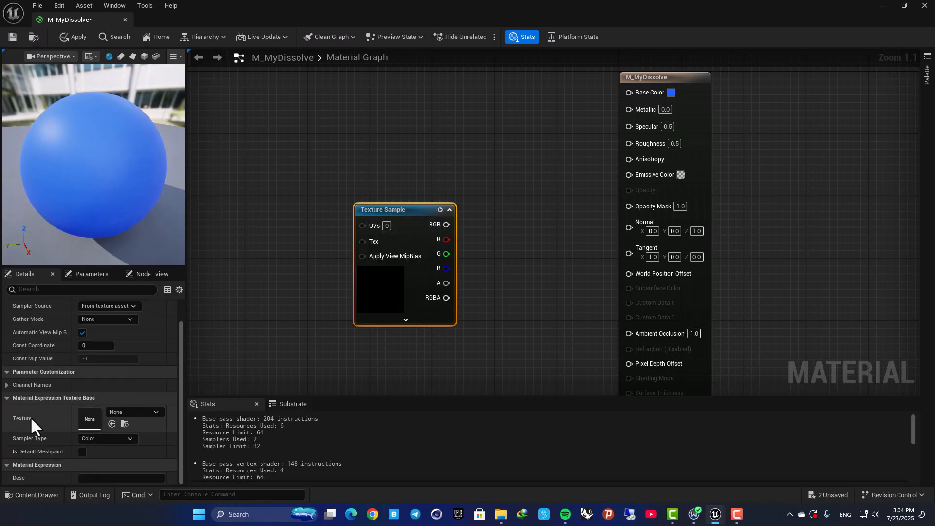
left_click(132, 415)
type("noise")
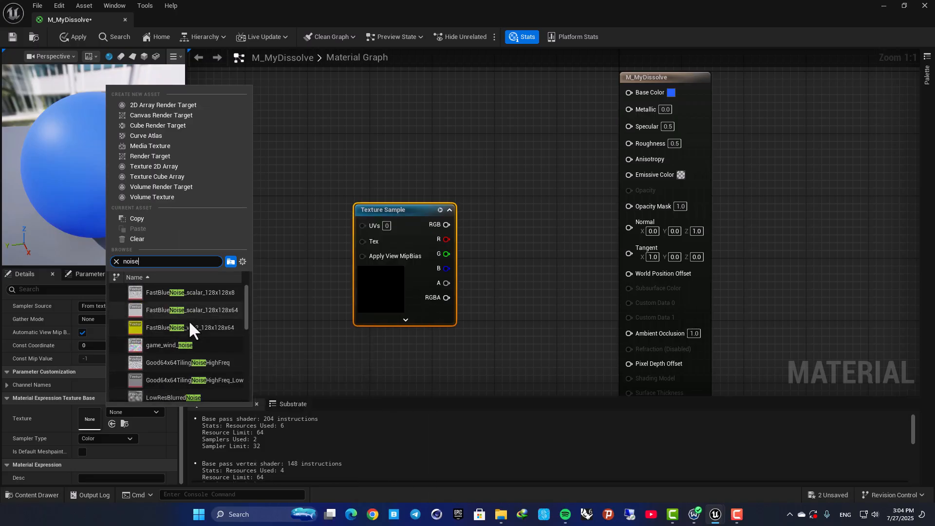
scroll(188, 322, "down", 5)
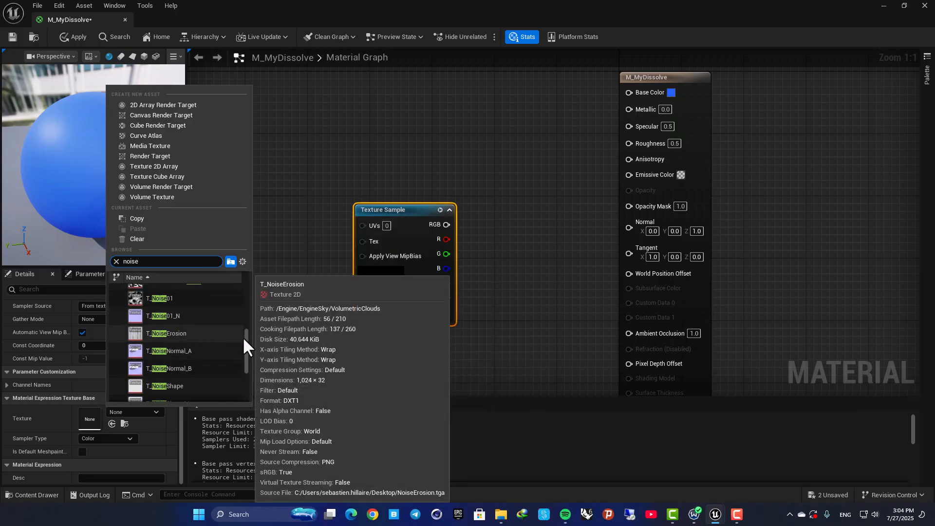
left_click_drag(246, 338, 245, 361)
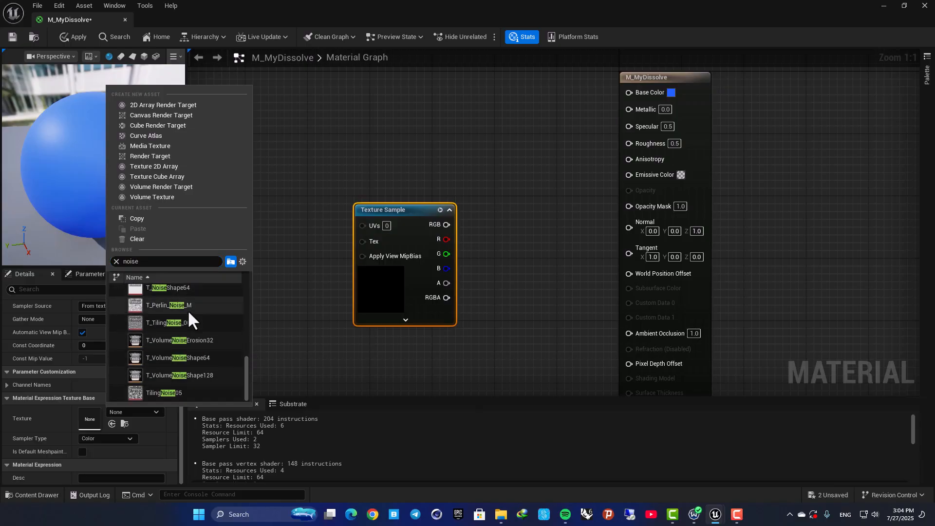
scroll(189, 375, "down", 1)
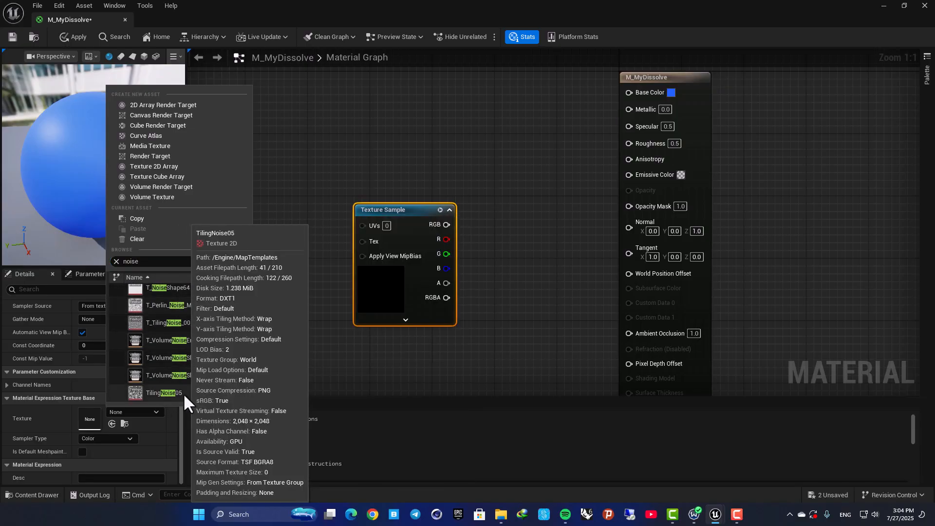
left_click(180, 394)
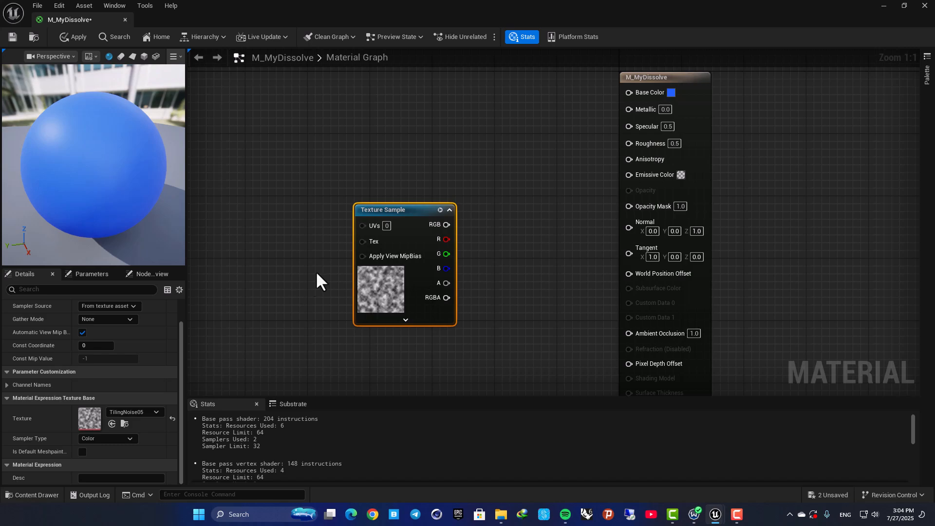
- Connect the Texture Sample's RGB output to the material's Opacity Mask input
left_click_drag(446, 224, 632, 214)
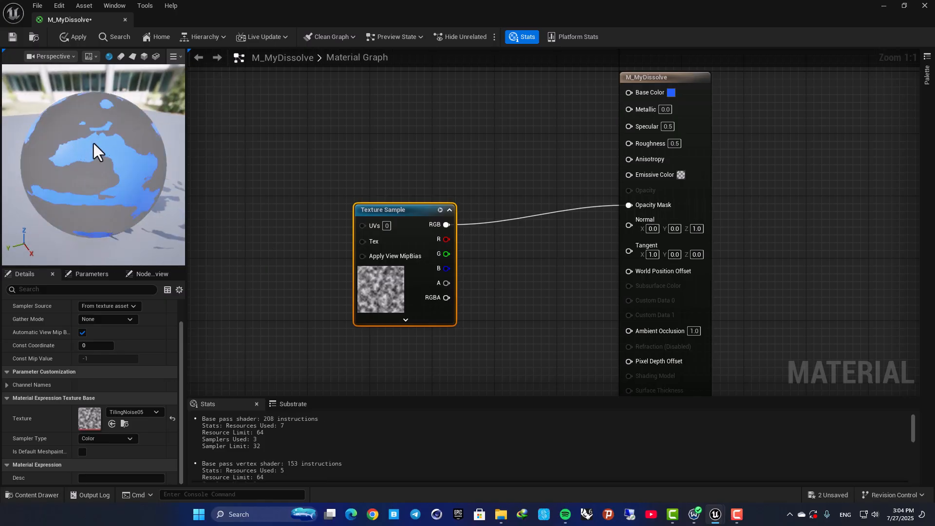
left_click_drag(95, 174, 104, 144)
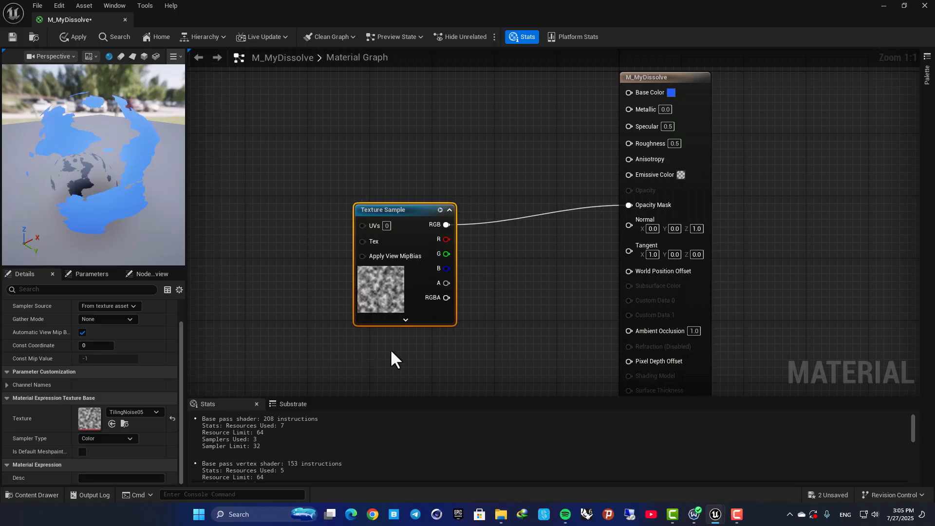
left_click_drag(117, 180, 60, 148)
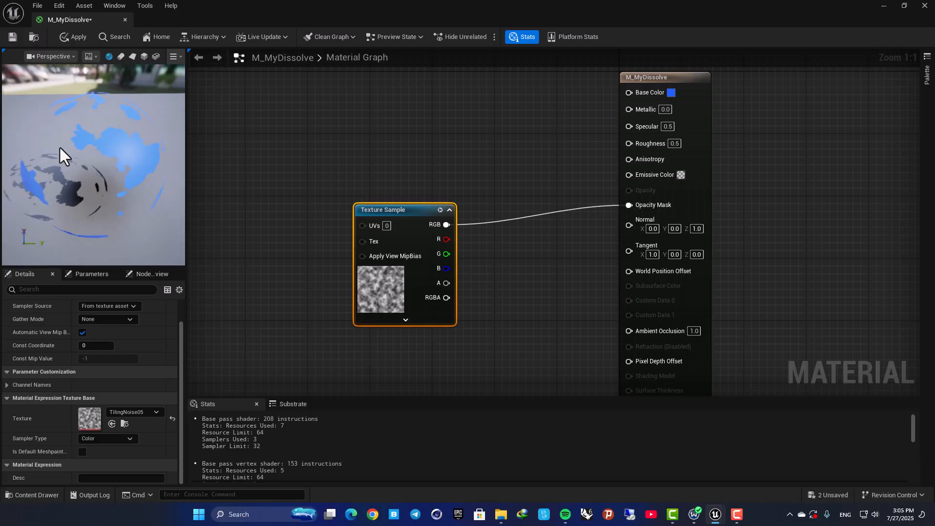
- Add a scalar parameter node named Dissolve below the Texture Sample
right_click_drag(481, 262, 488, 208)
left_click_drag(407, 153, 261, 114)
right_click_drag(382, 190, 477, 199)
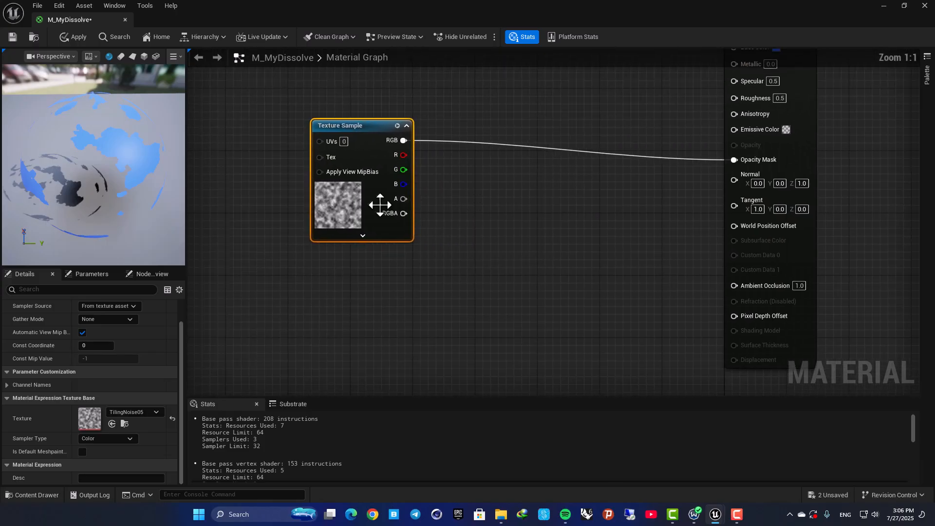
left_click(402, 271)
type("ssssss")
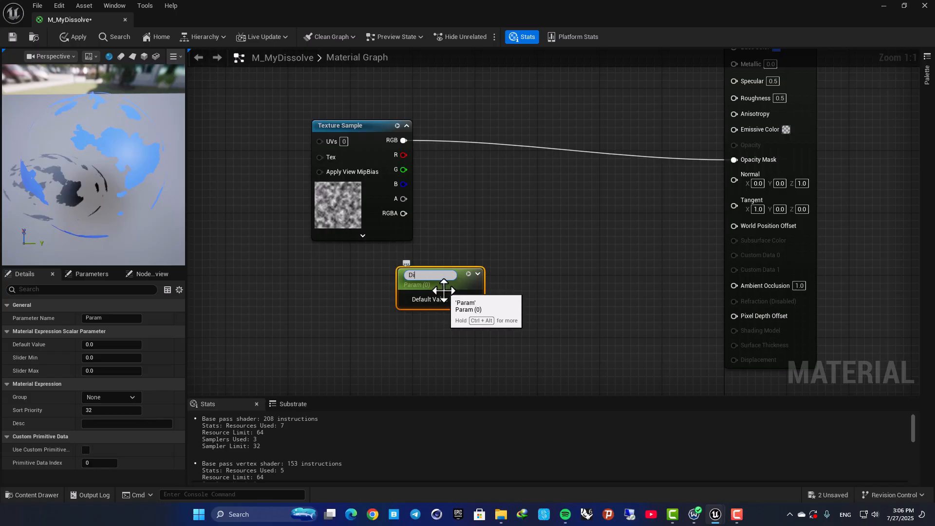
type("e")
key("Return")
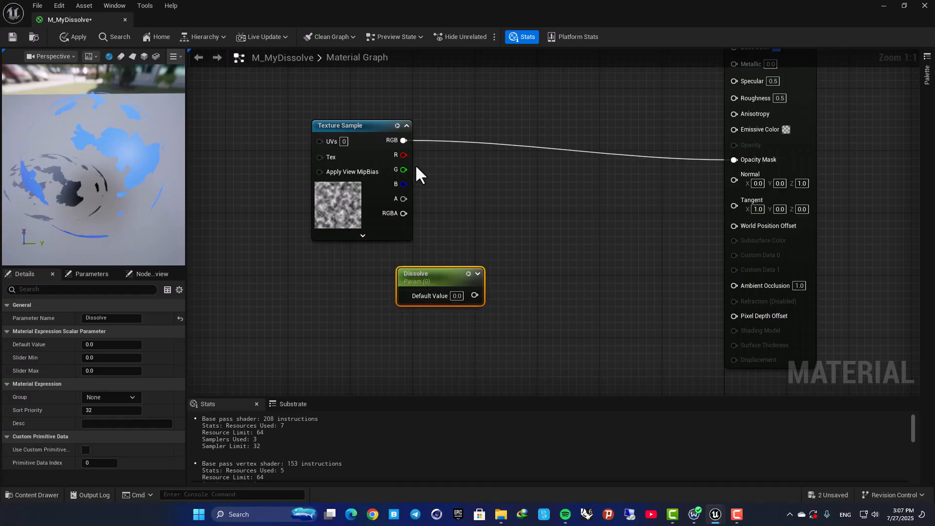
- Insert an Add node taking the texture's RGB and the Dissolve parameter, feeding the Opacity Mask
left_click_drag(404, 140, 524, 212)
type("add")
left_click(562, 266)
left_click_drag(475, 295, 735, 160)
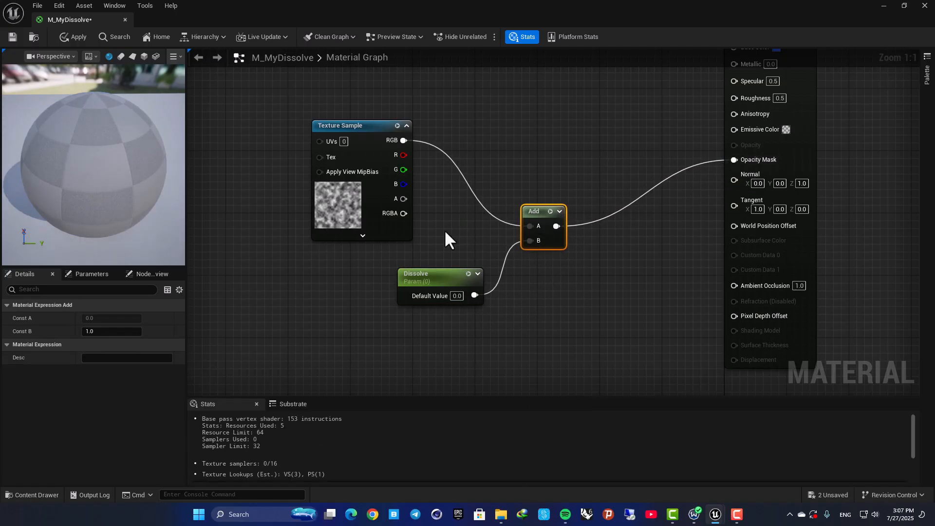
right_click_drag(444, 229, 524, 227)
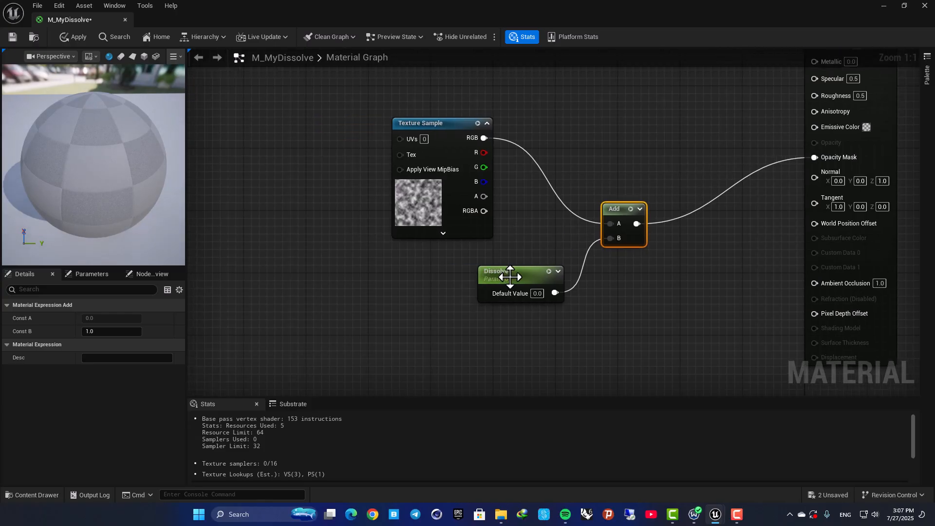
- Move the Dissolve parameter node up beside the Texture Sample and set its default value to 1
left_click_drag(513, 279, 440, 263)
left_click(468, 277)
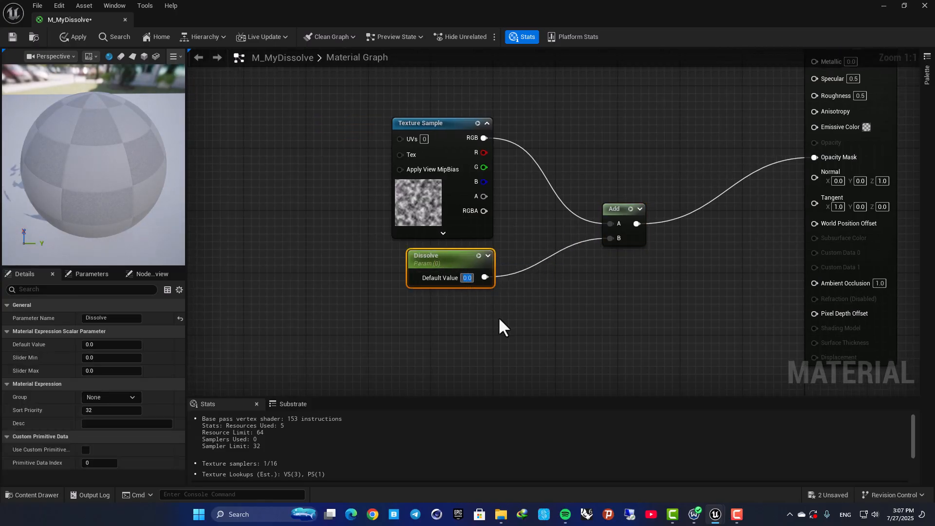
type("1")
key("Return")
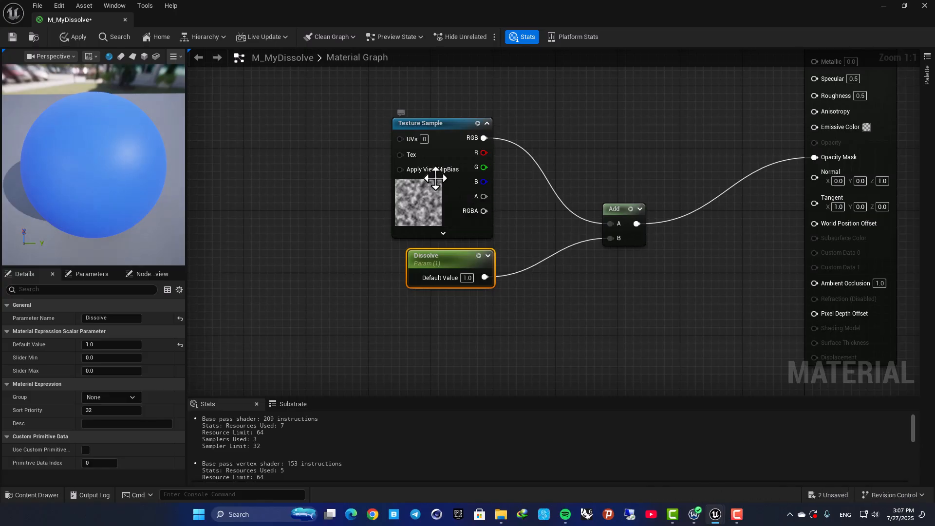
- Try Dissolve default values of -2, -0.4, -1, 0.5 and 0.1 while orbiting the preview sphere
left_click_drag(52, 167, 53, 190)
left_click_drag(56, 142, 91, 136)
left_click(467, 278)
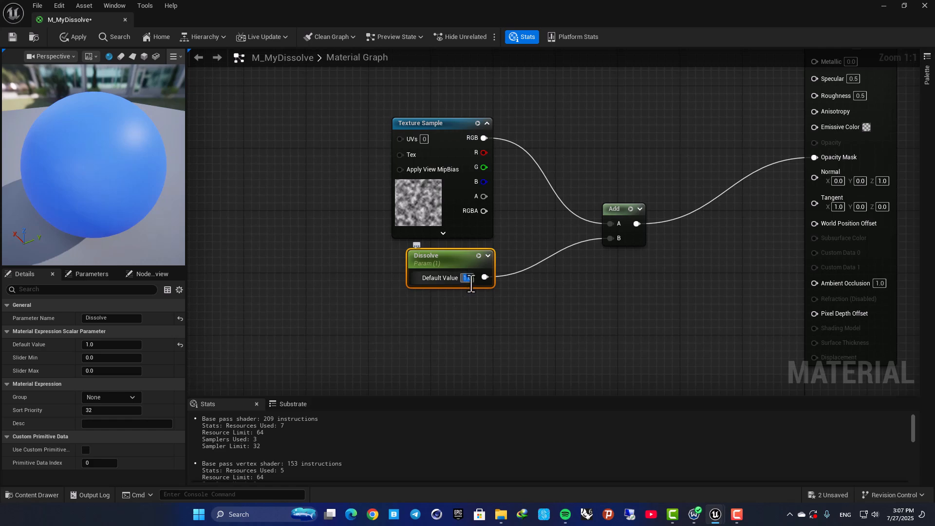
type("-")
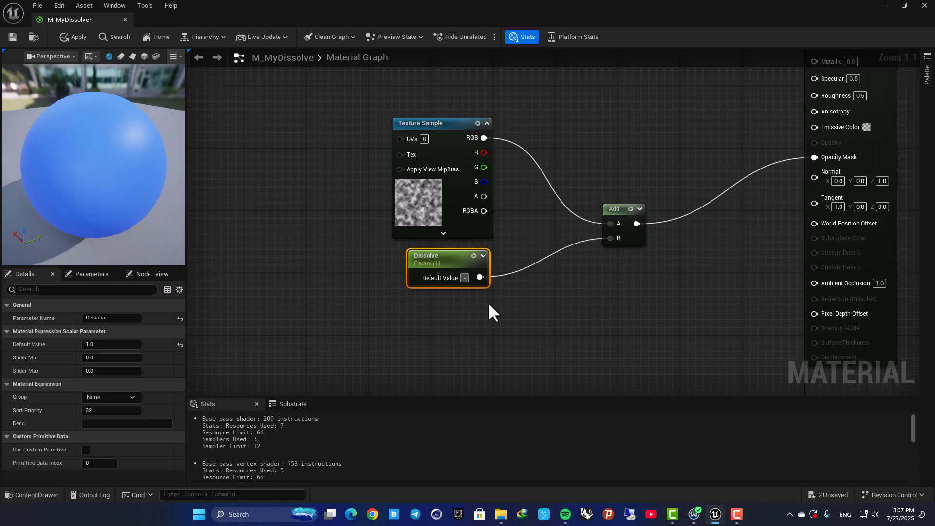
type("2")
key("Return")
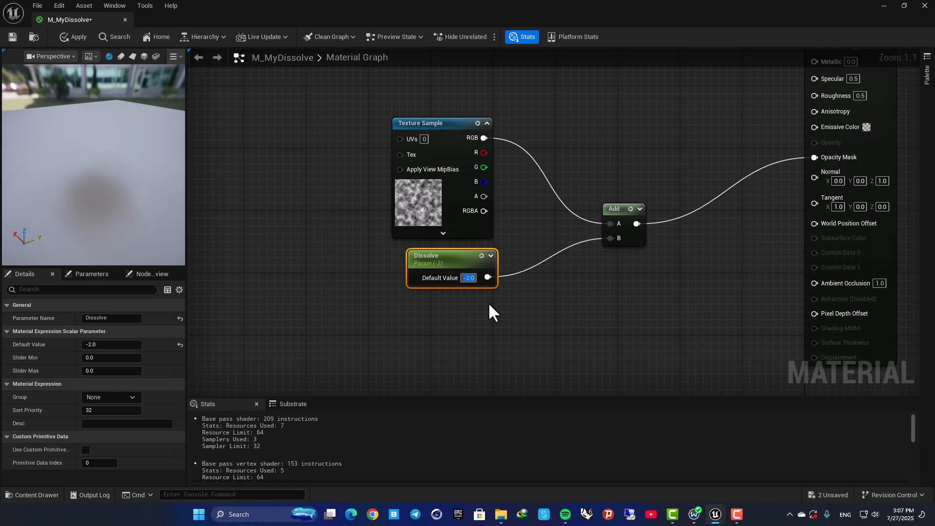
type("-0.4")
key("Return")
type("-")
type("1")
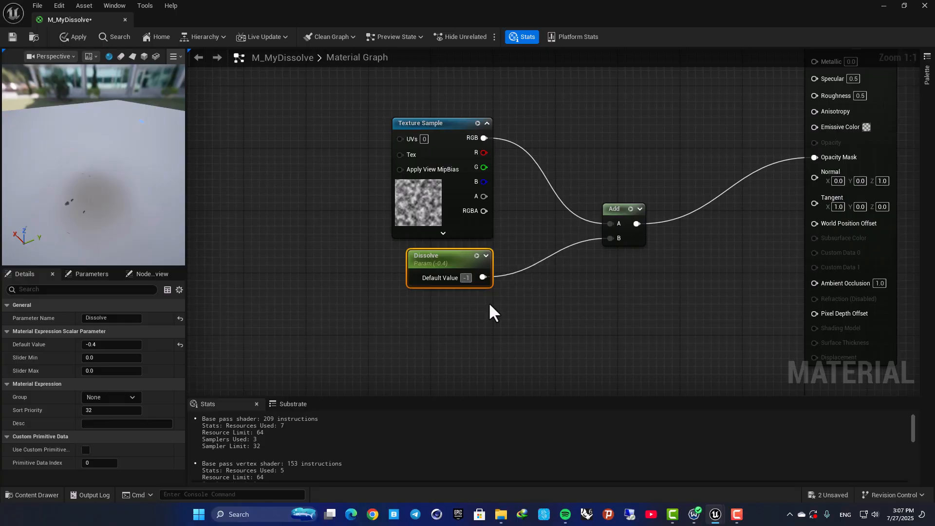
key("Return")
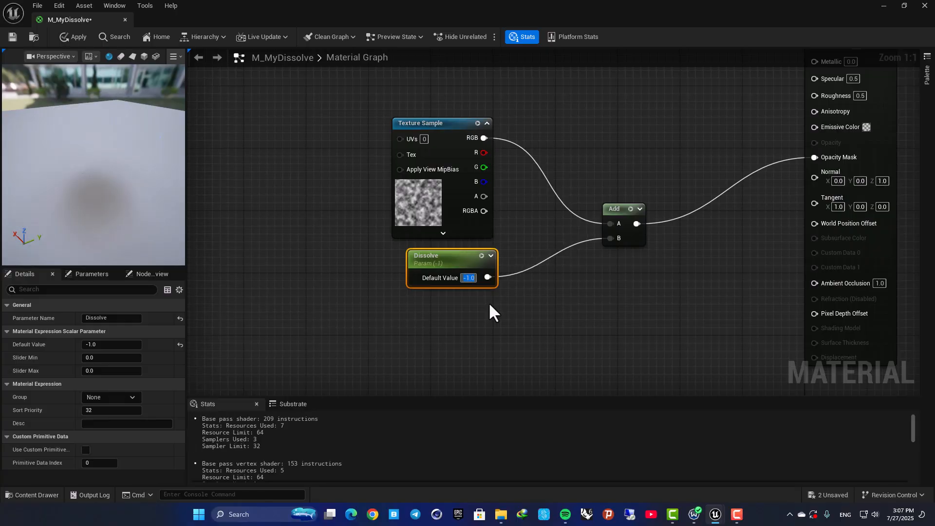
type("0.5")
key("Return")
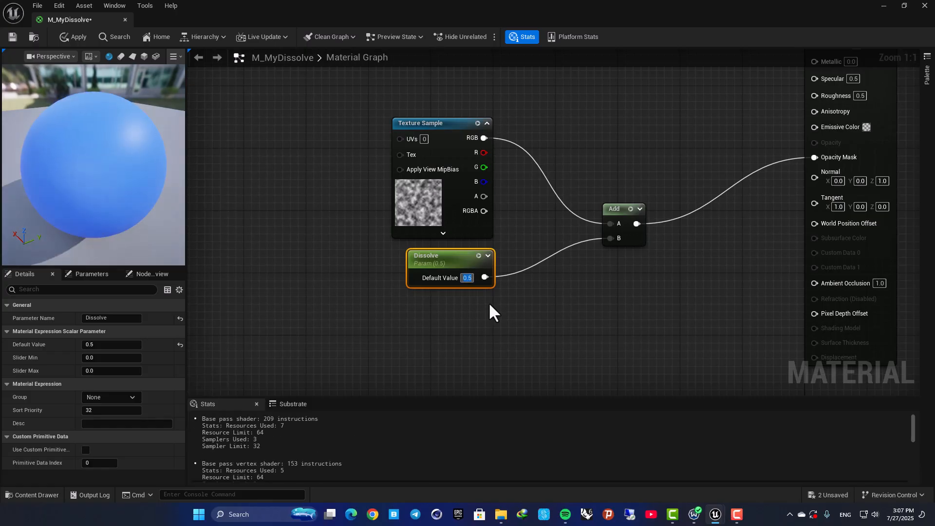
type("0.1")
key("Return")
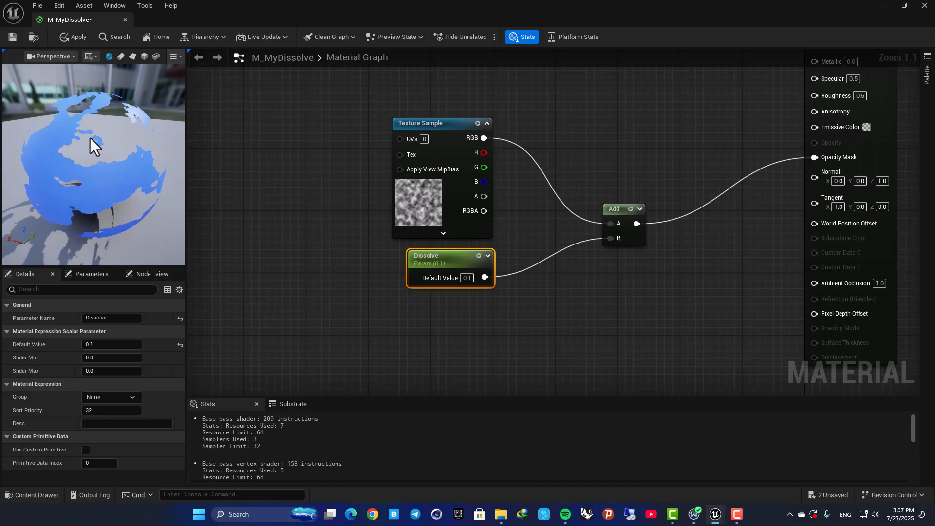
- Set the Dissolve parameter's default value to 0.5
left_click_drag(616, 208, 600, 155)
key("Home")
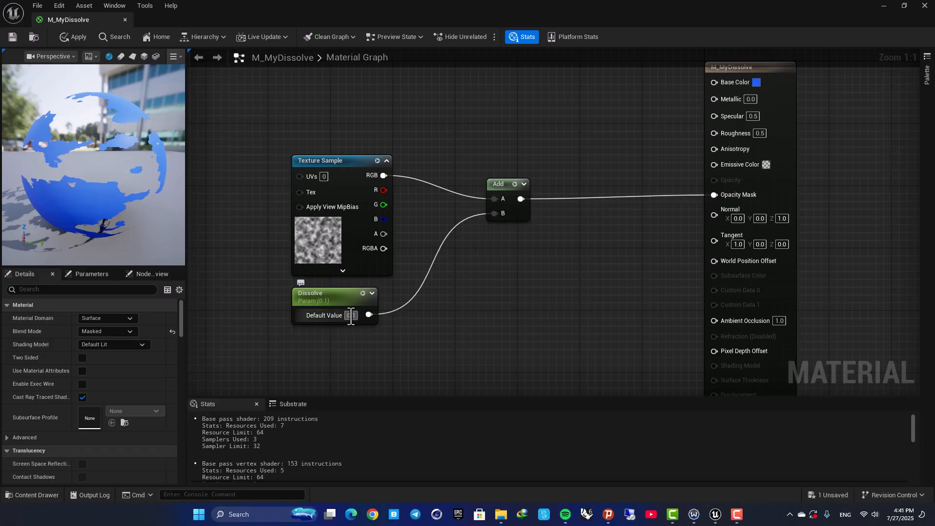
left_click(351, 316)
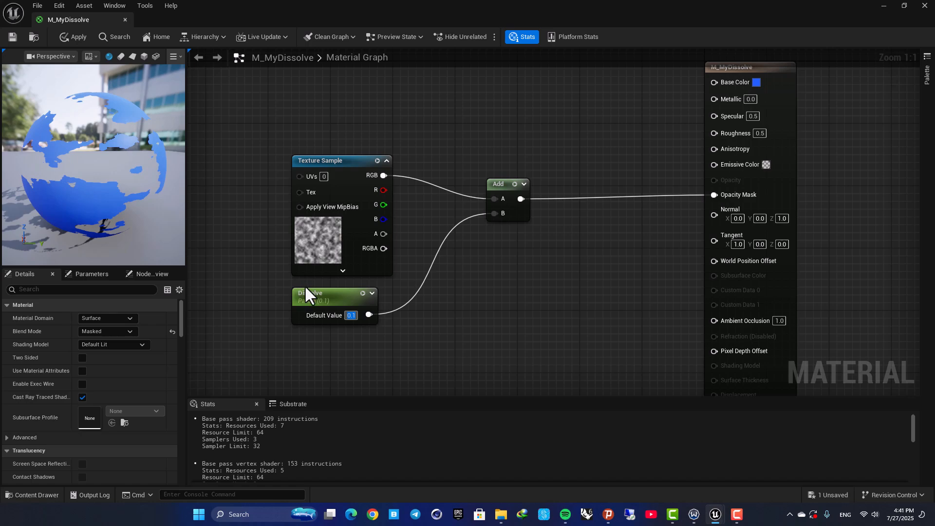
type("0.5")
key("Return")
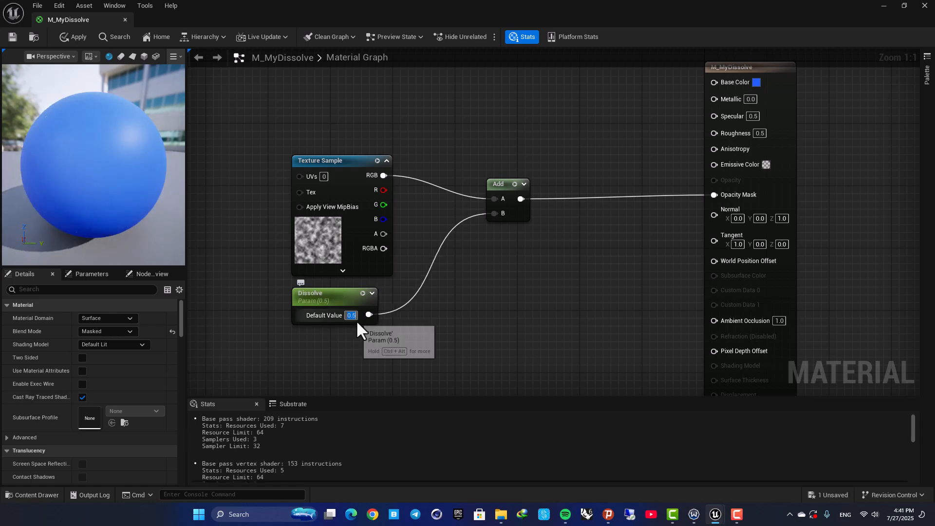
mouse_move(96, 153)
left_mouse_down()
mouse_move(117, 155)
mouse_move(87, 152)
left_mouse_up()
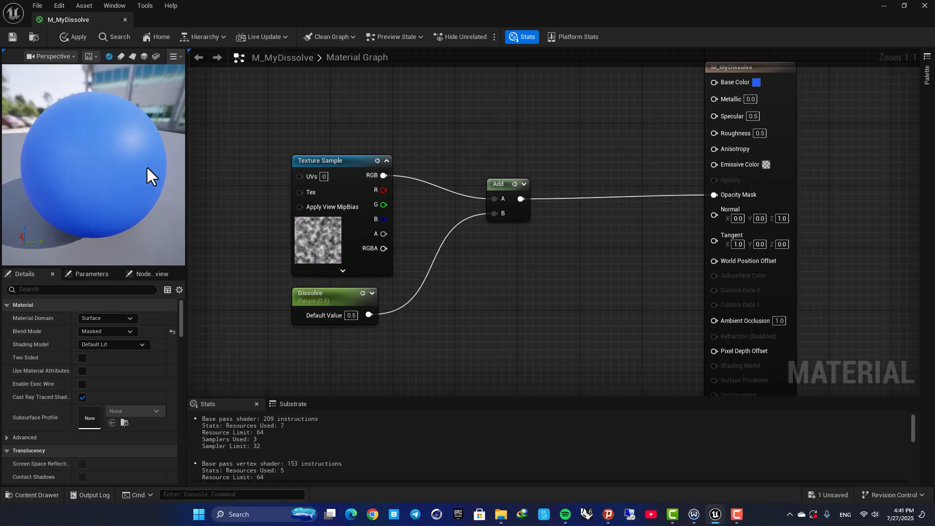
- Insert a OneMinus (1-x) node between the Add output and the Opacity Mask input
left_click_drag(520, 199, 714, 195)
type("1-")
key("Return")
- Set the Dissolve parameter's default value to 0.6 and orbit the preview
left_click(328, 294)
left_click(351, 315)
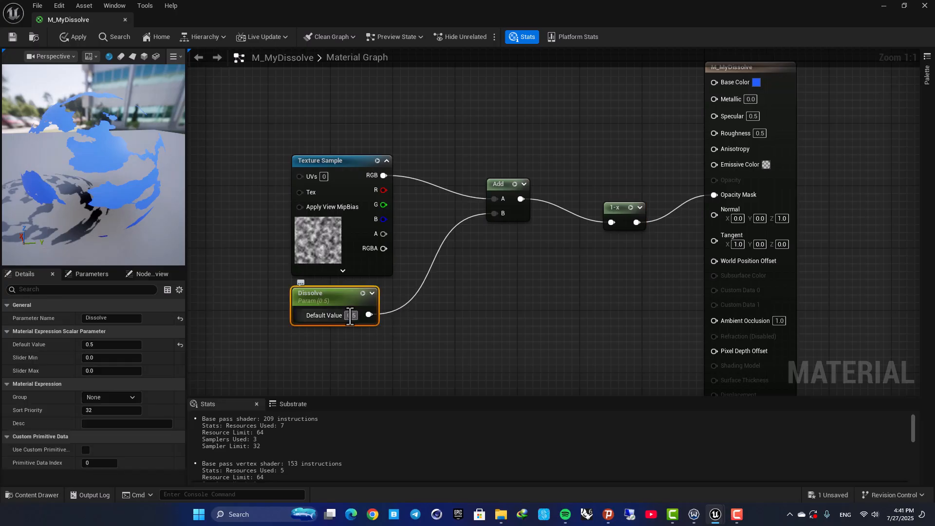
type("0.6")
key("Return")
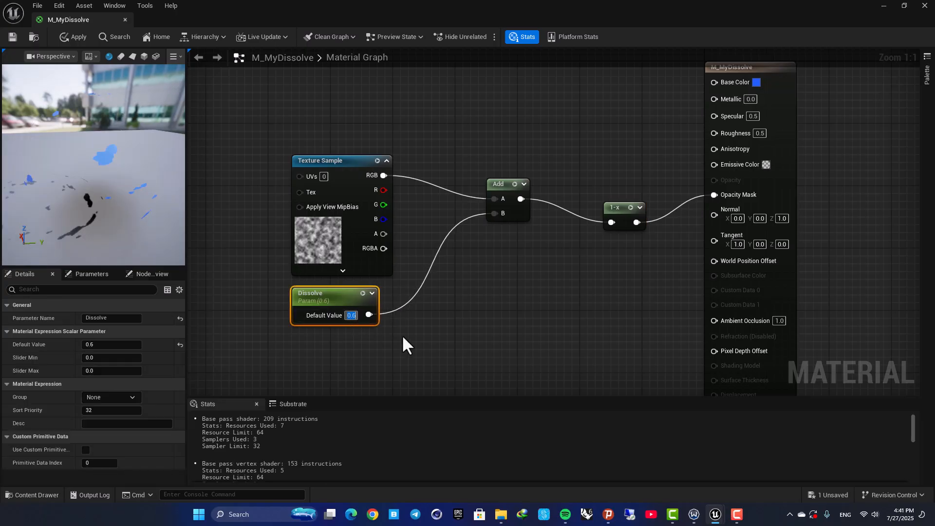
left_click_drag(57, 168, 74, 153)
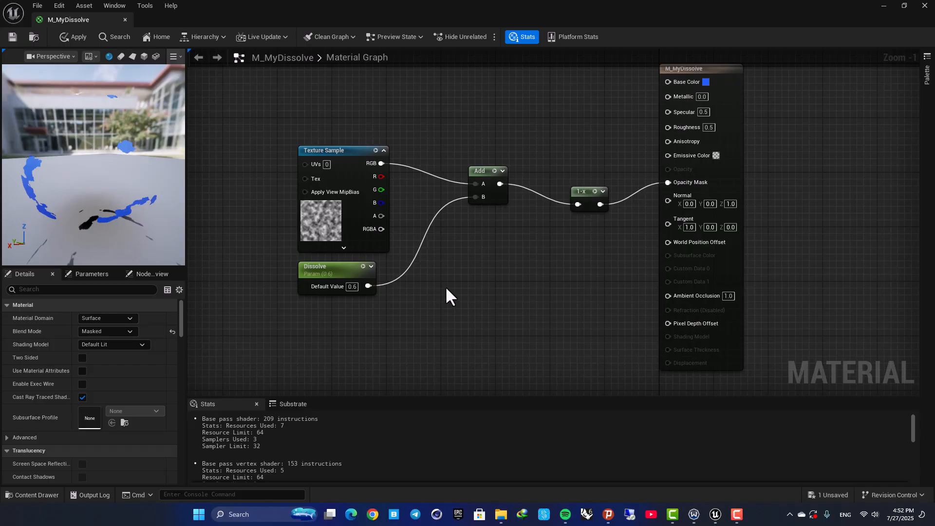
- Set the Dissolve parameter's slider range to a minimum of -0.4 and a maximum of 0.7
left_click(323, 269)
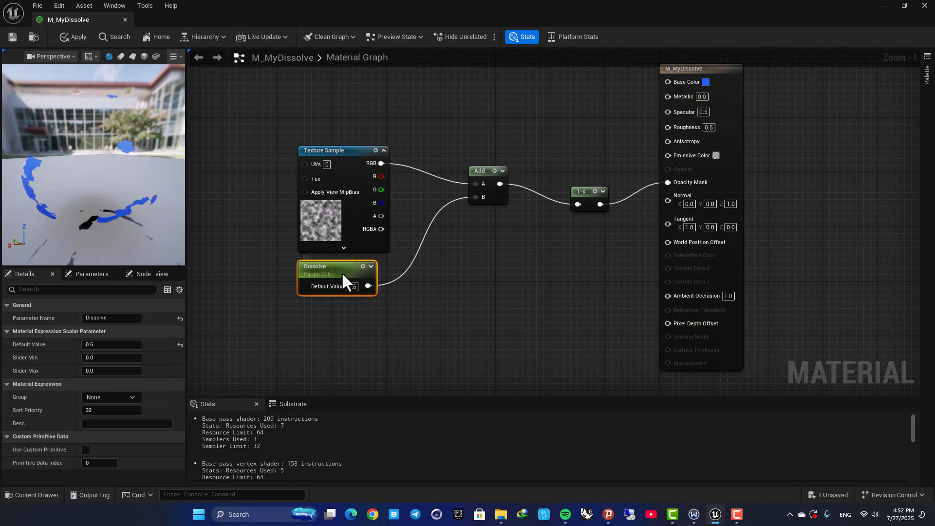
left_click(117, 362)
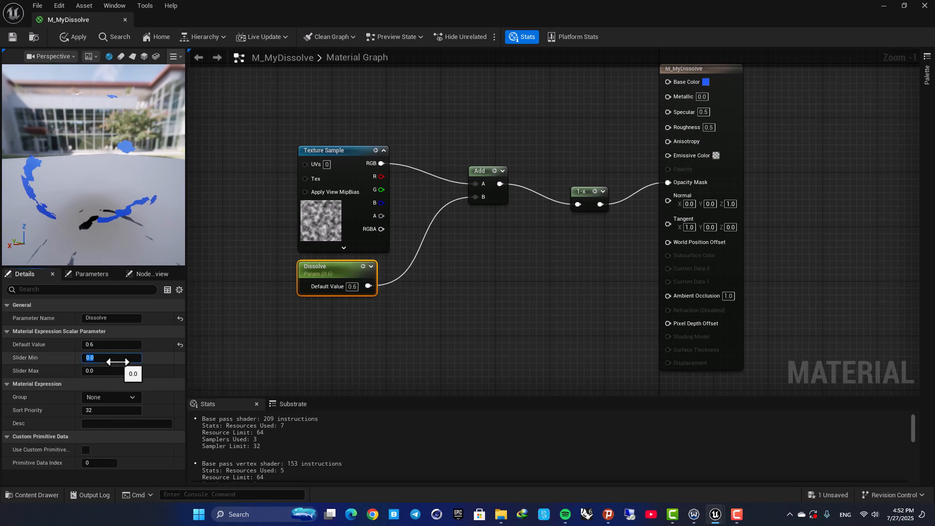
key("Return")
left_click(97, 373)
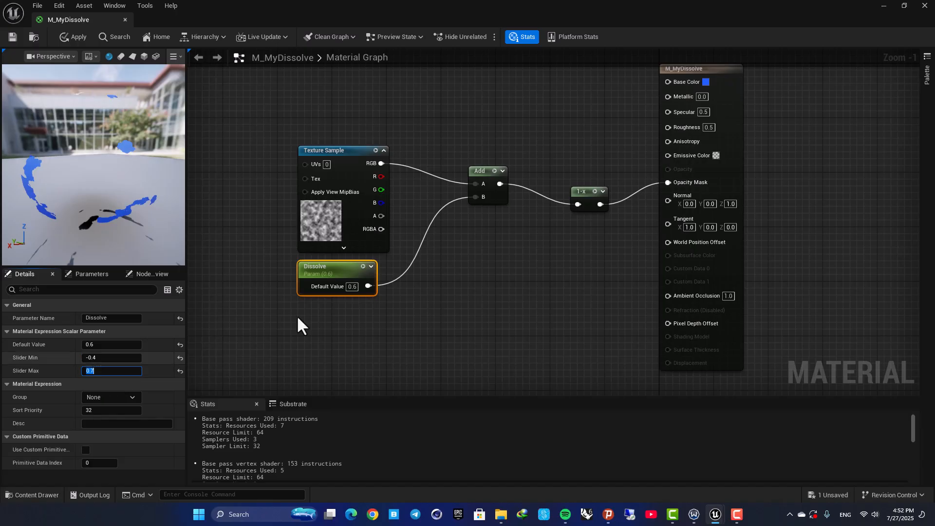
- Set the Dissolve default value to -0.4 and zoom the preview to inspect the sphere
left_click(100, 344)
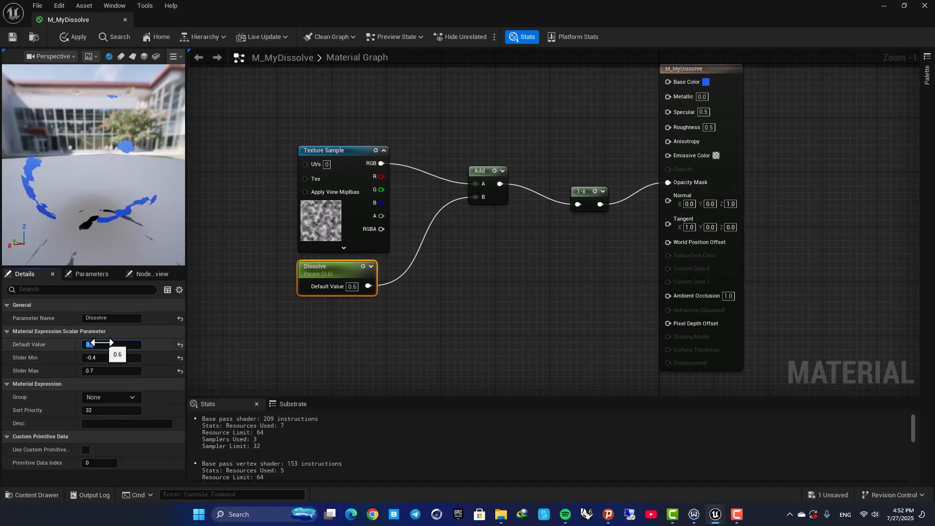
type("-0.4")
key("Return")
scroll(74, 130, "down", 5)
scroll(69, 165, "up", 7)
left_click_drag(69, 166, 90, 169)
scroll(73, 172, "down", 6)
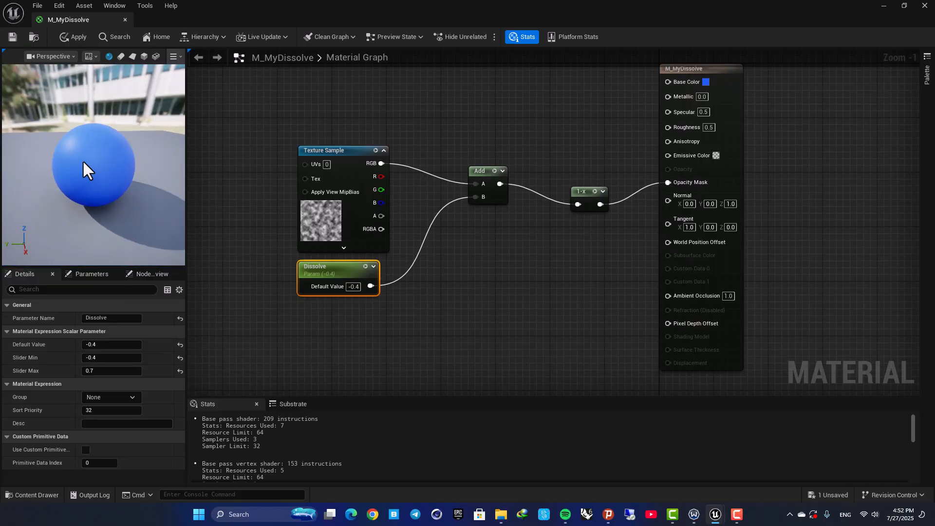
scroll(83, 163, "up", 3)
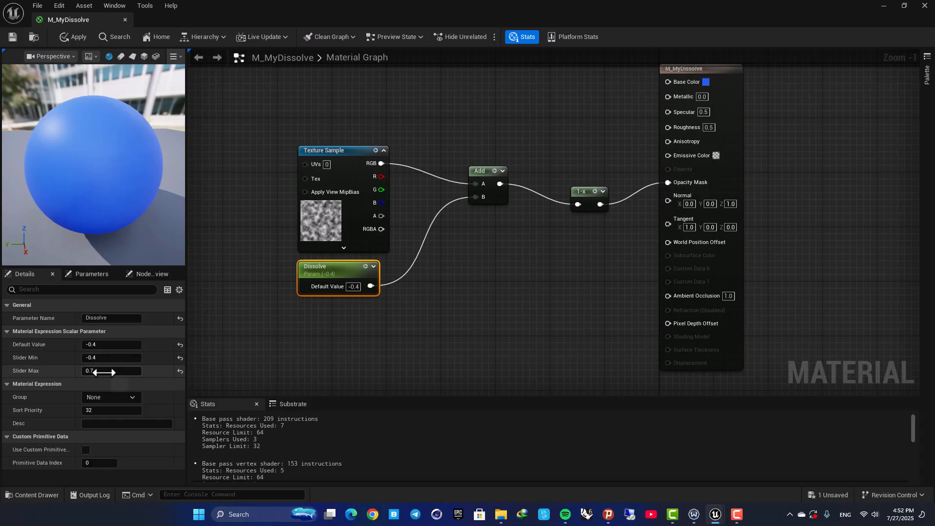
- Try Dissolve default values of 0.7 and 2
left_click(100, 345)
type("0.7")
key("Return")
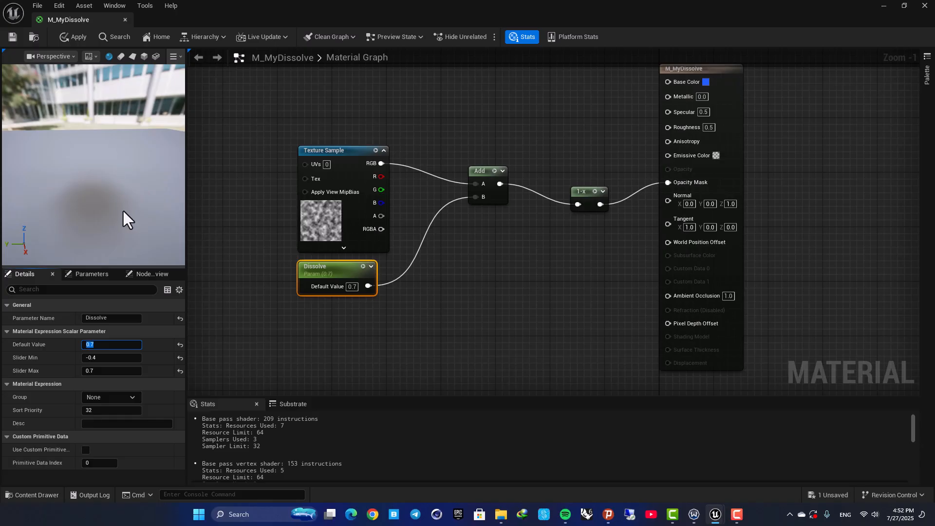
type("2")
key("Return")
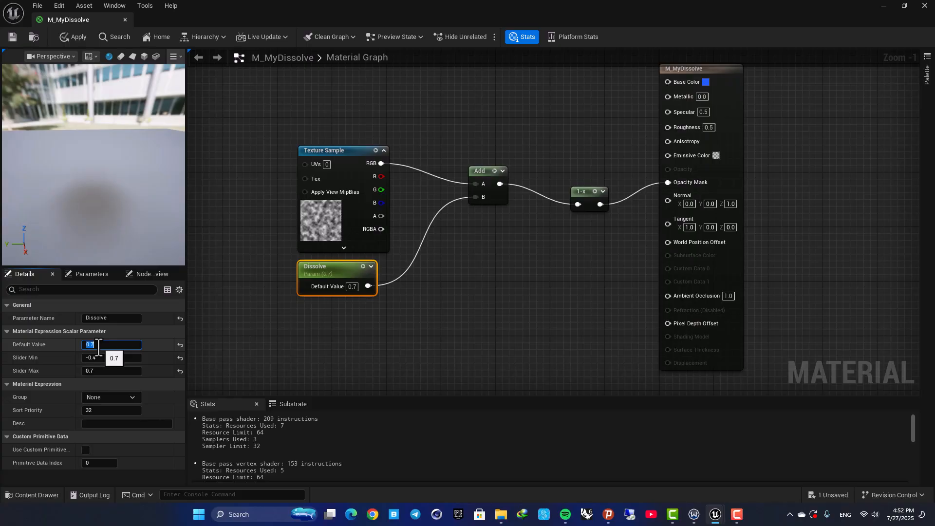
key("Return")
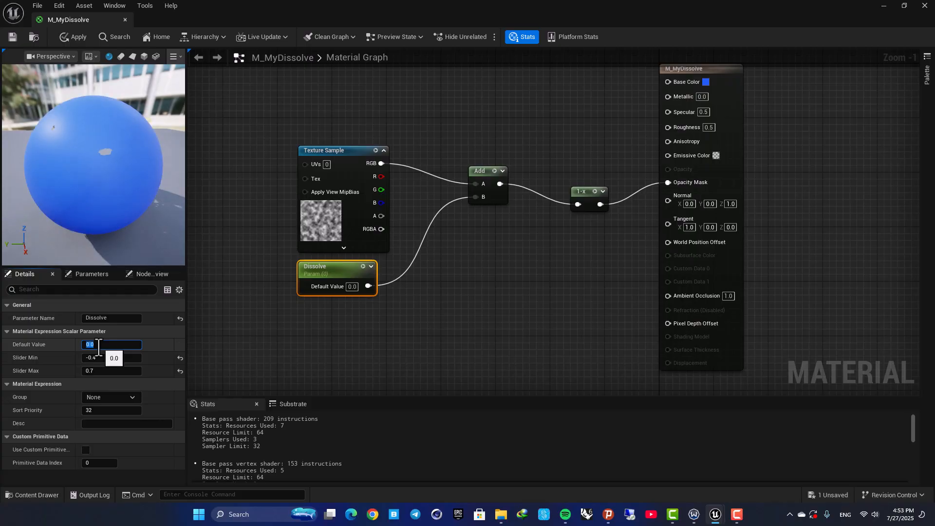
- Set the Dissolve default value to 0.2 and save the material
type("0.2")
key("Return")
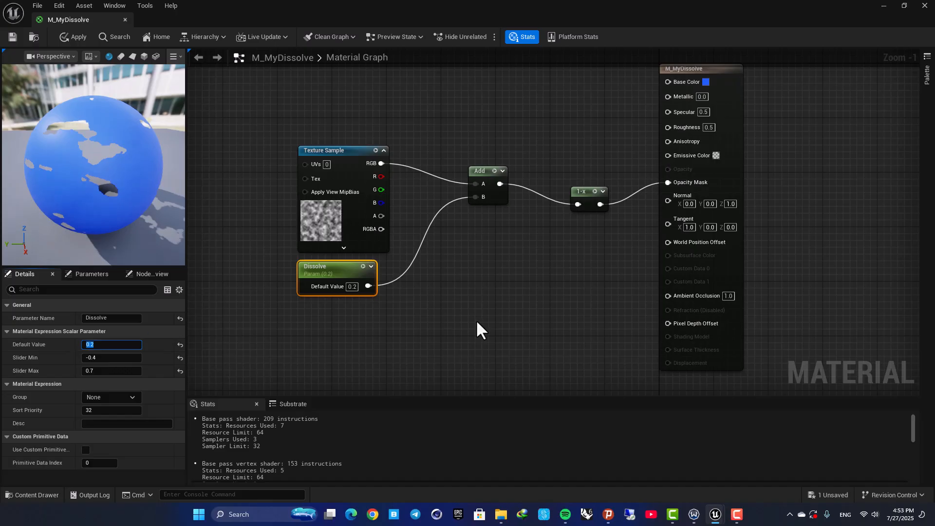
left_click(478, 328)
left_click(14, 36)
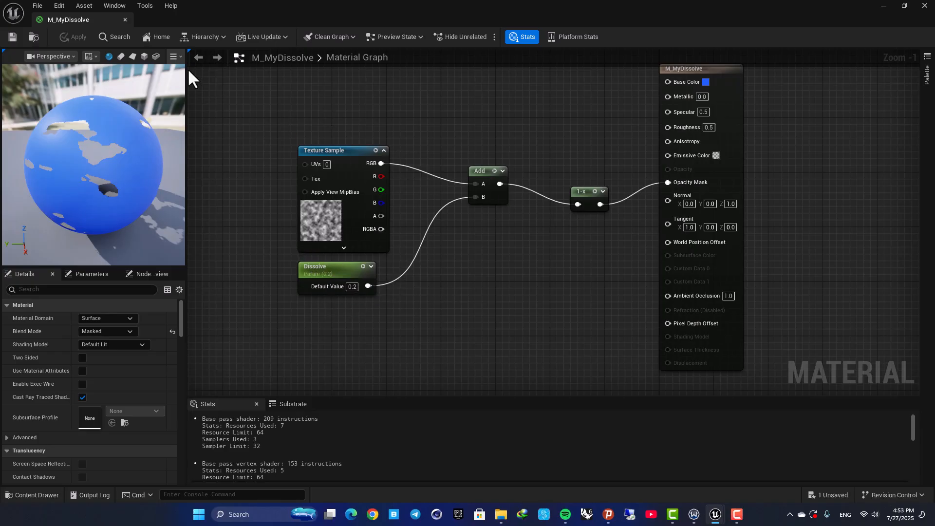
- Create a material instance of M_MyDissolve in the Dissolve folder and name it MI_MyDissolve
left_click_drag(80, 22, 172, 23)
left_click(108, 22)
left_click(342, 435)
left_click(234, 404)
right_click(237, 404)
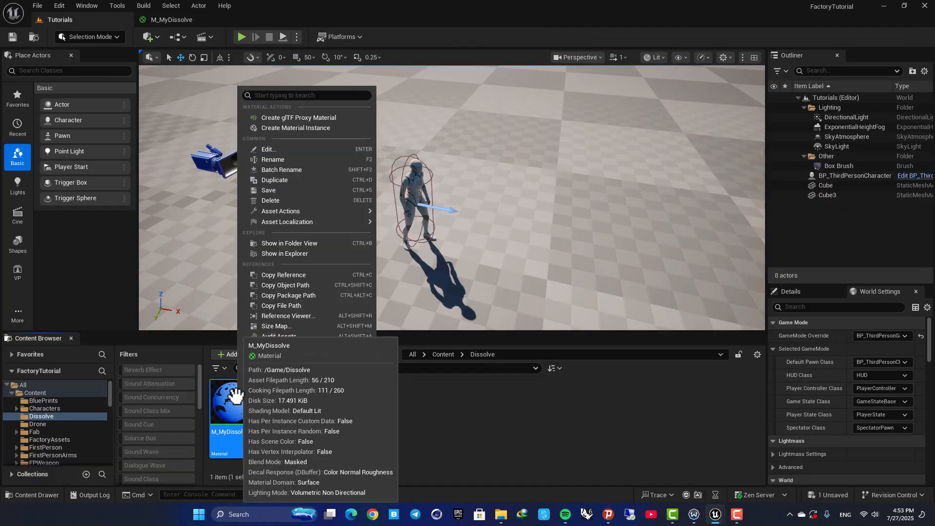
left_click(298, 127)
key("End")
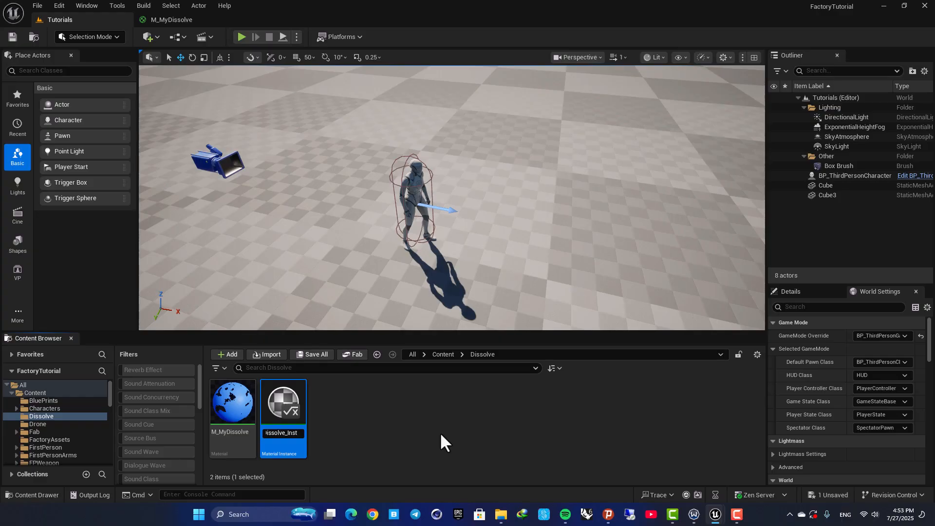
key("BackSpace")
key("BackSpace")
key("BackSpace")
key("BackSpace")
key("BackSpace")
key("Home")
type("I")
key("Return")
- Open MI_MyDissolve, enable the Dissolve parameter override and set it to about 0.4, orbiting the preview to check it
double_click(291, 404)
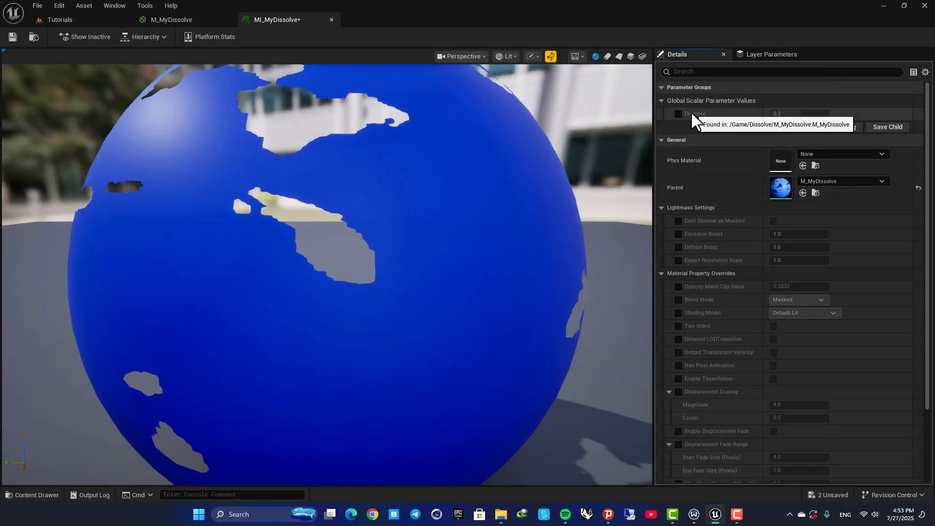
left_click(678, 113)
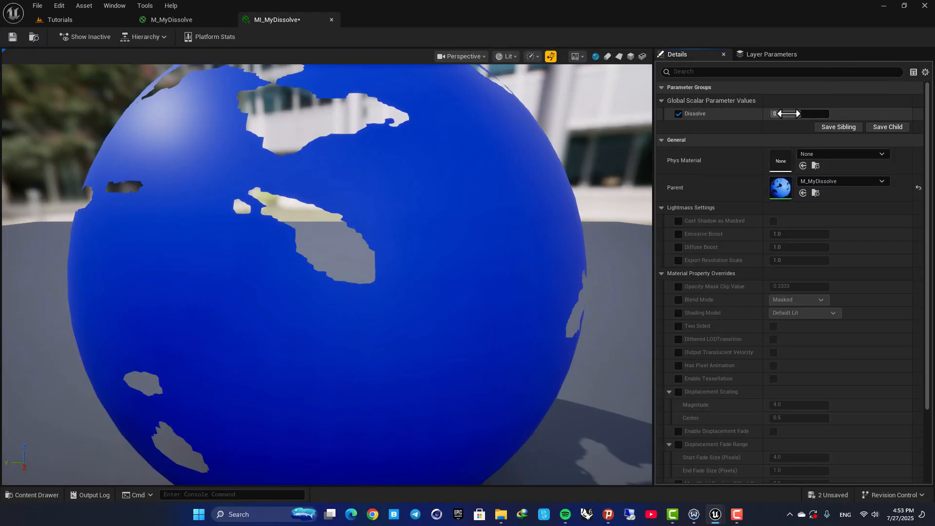
left_click_drag(788, 114, 814, 114)
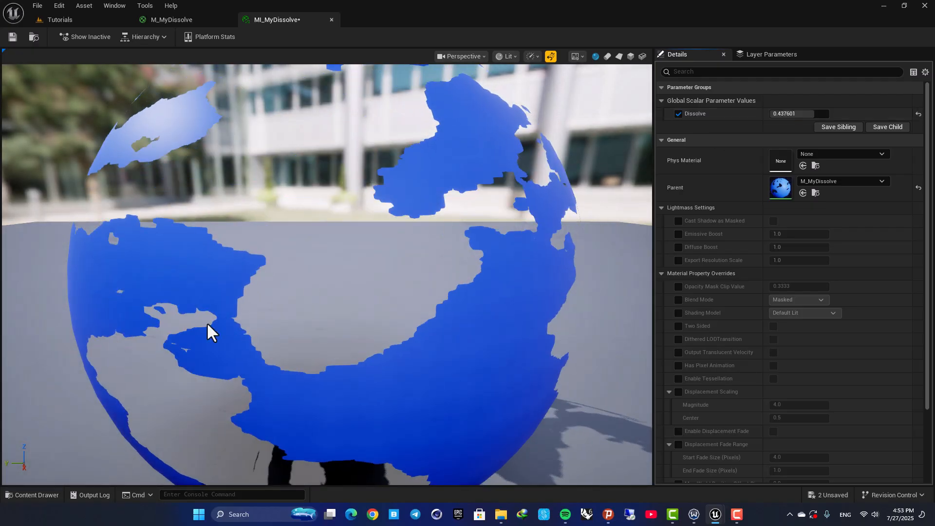
scroll(319, 276, "down", 5)
scroll(322, 277, "up", 2)
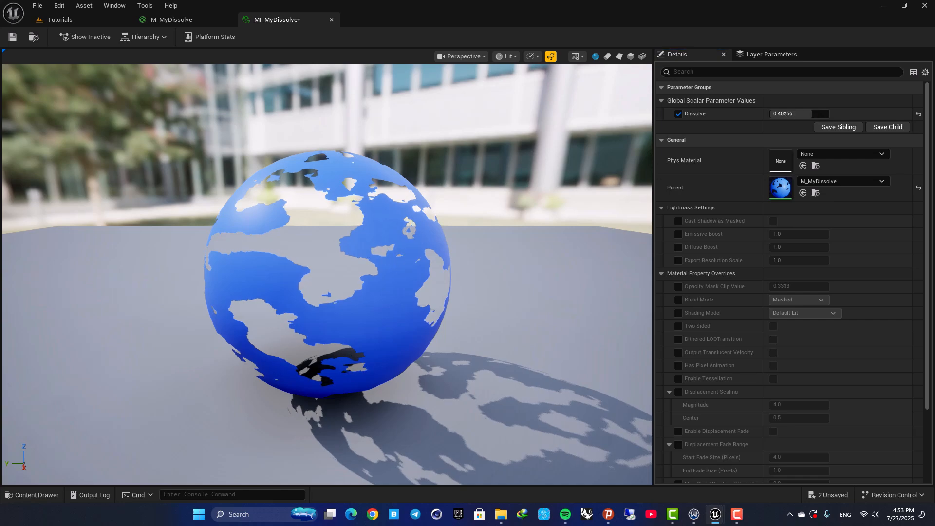
left_click_drag(356, 238, 357, 220)
scroll(357, 213, "up", 5)
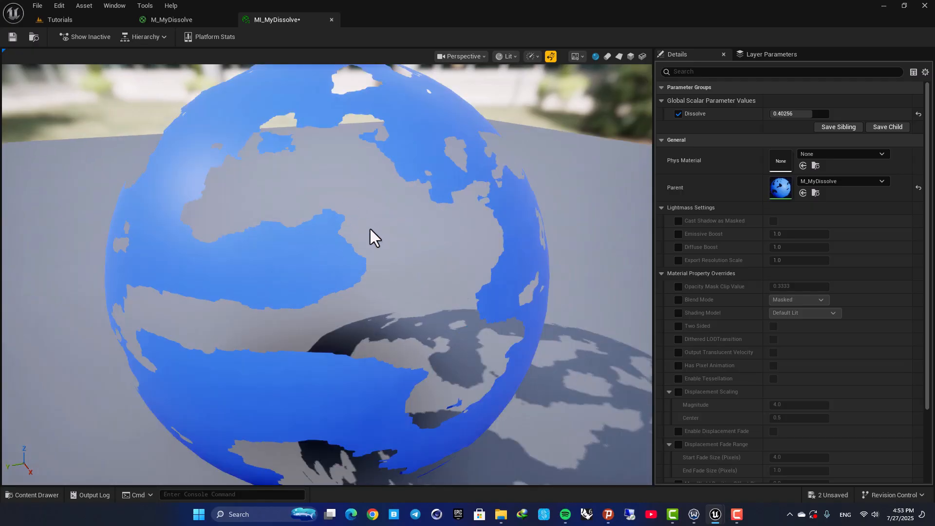
scroll(366, 255, "down", 5)
left_click_drag(366, 255, 336, 256)
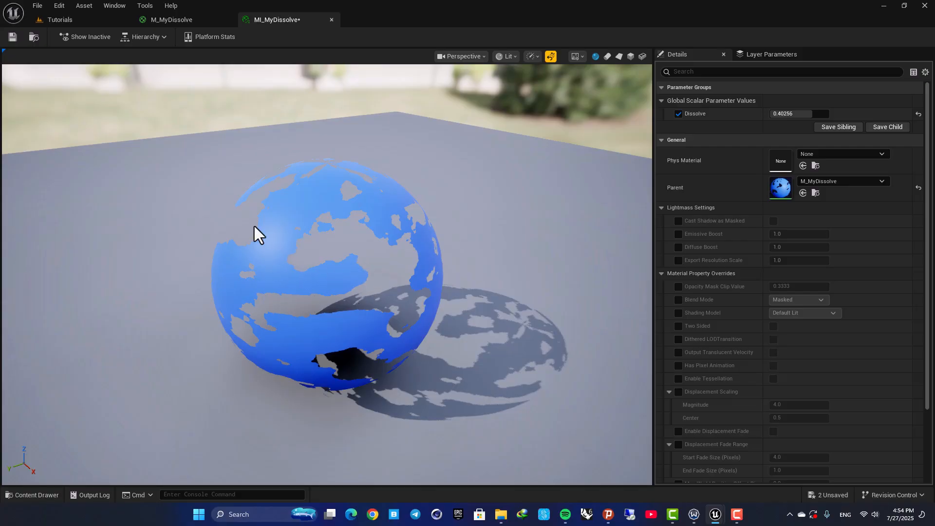
left_click_drag(382, 225, 409, 219)
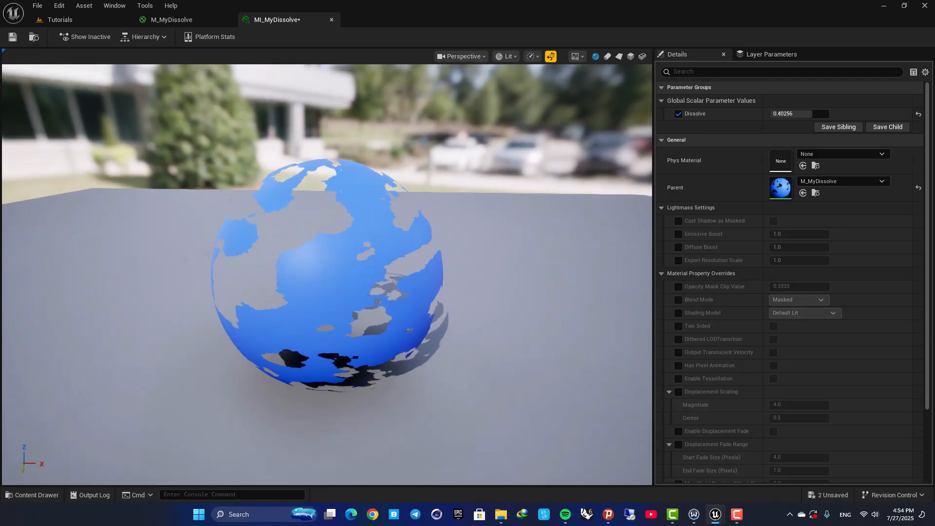
- Rearrange the Add and 1-x nodes in the M_MyDissolve graph into a tidier layout
left_click(171, 21)
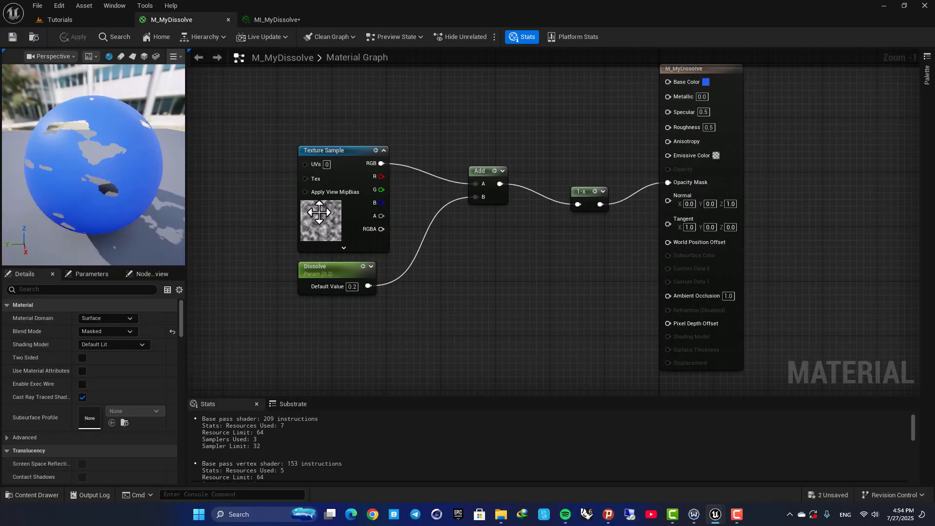
right_click_drag(502, 131, 489, 196)
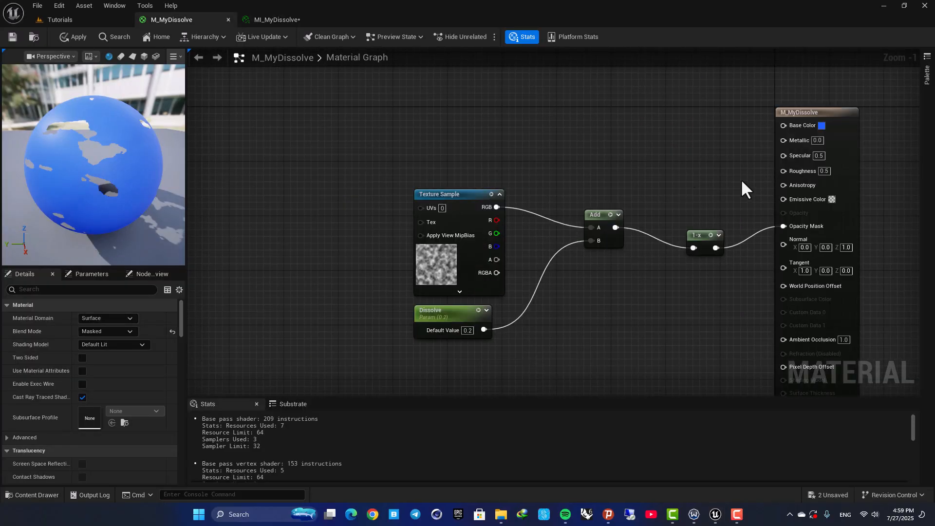
left_click_drag(402, 168, 716, 322)
left_click_drag(698, 241, 605, 299)
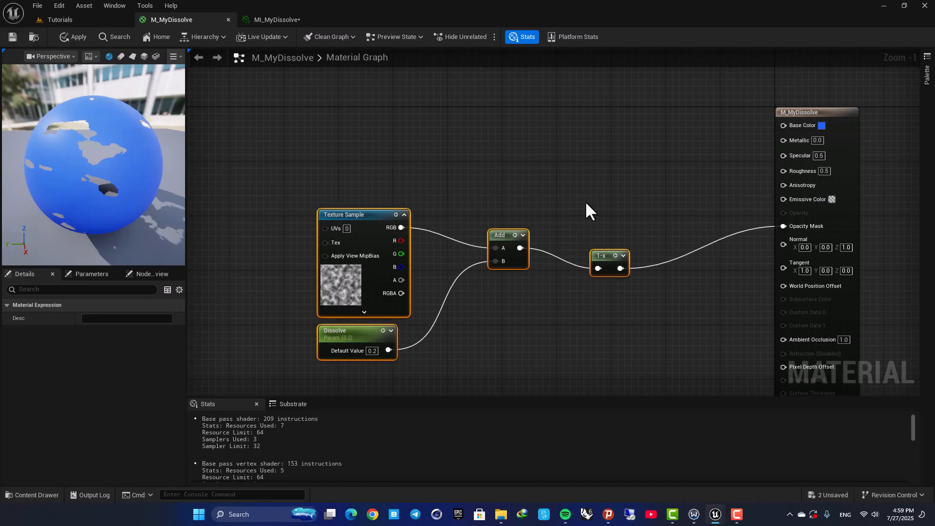
left_click(570, 271)
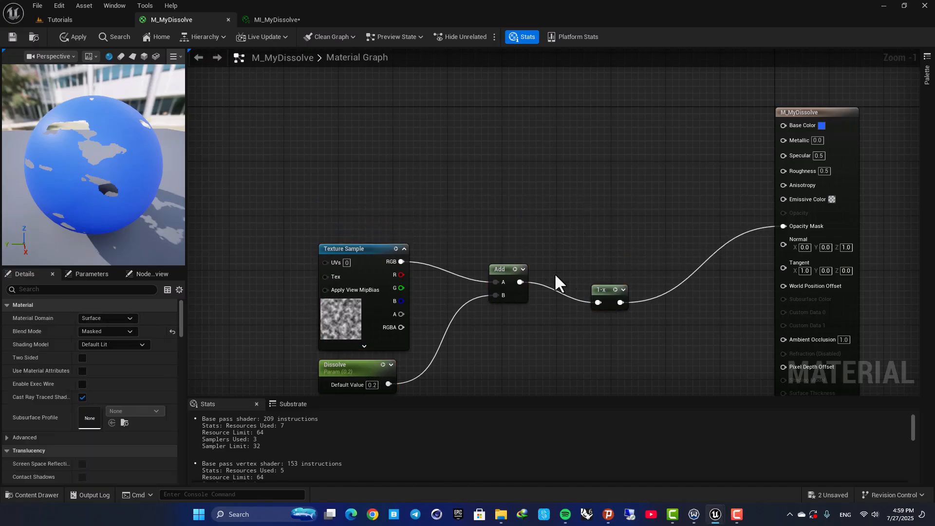
left_click_drag(503, 274, 503, 317)
left_click_drag(597, 290, 651, 322)
right_click_drag(503, 156, 511, 212)
left_click(510, 212)
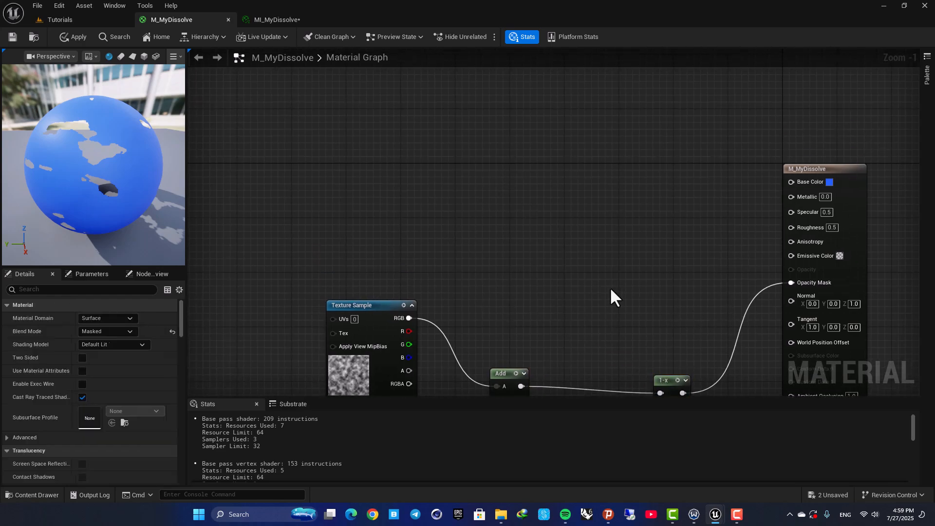
- Add a scalar parameter node above the graph and name it DissolveWidth
right_click_drag(353, 373, 400, 285)
left_click_drag(276, 196, 445, 365)
left_click_drag(411, 212, 388, 253)
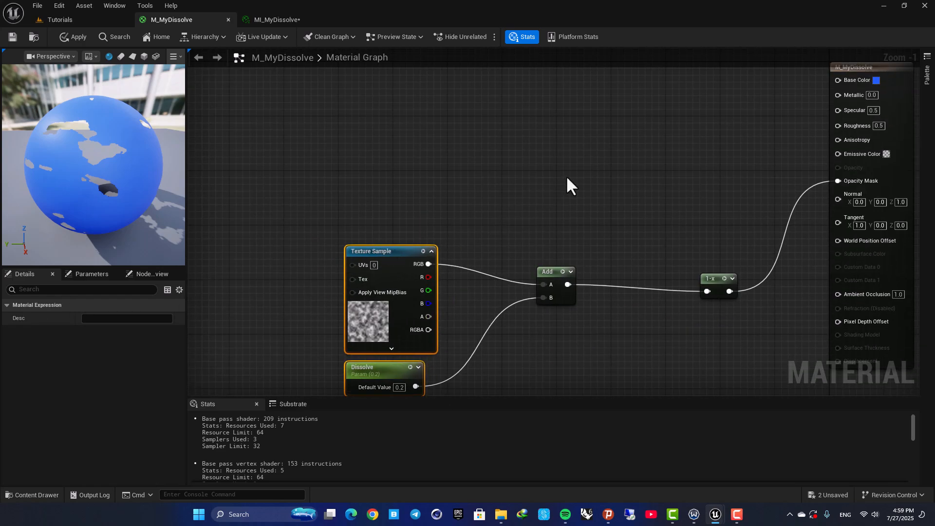
right_click_drag(567, 178, 513, 271)
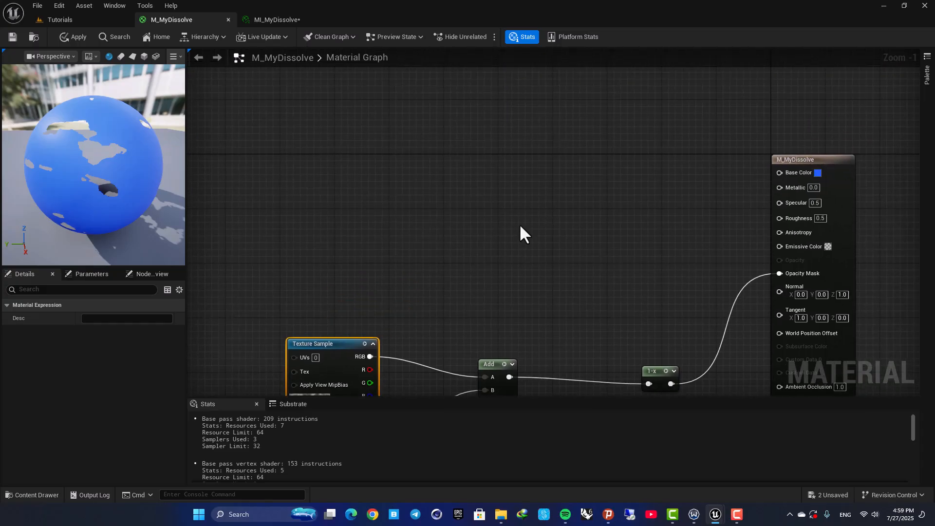
left_click(480, 214)
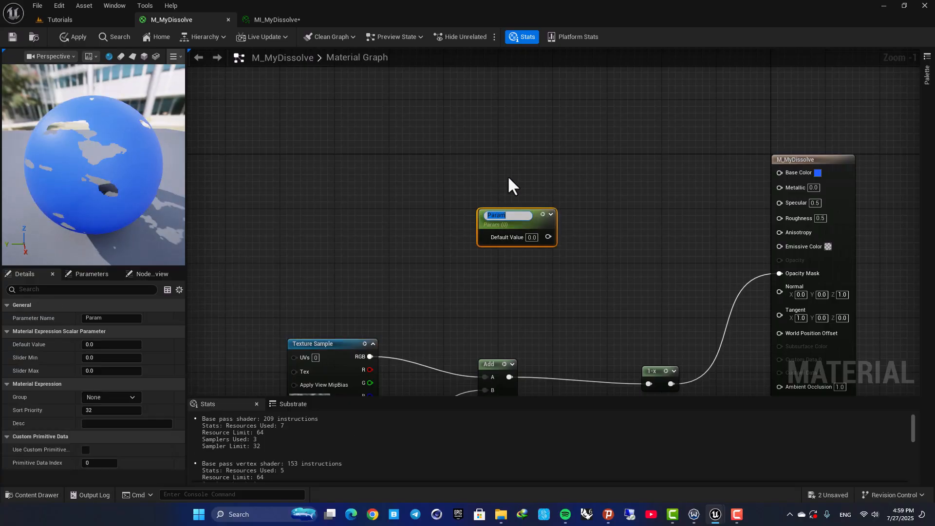
type("DissolveWidth")
key("Return")
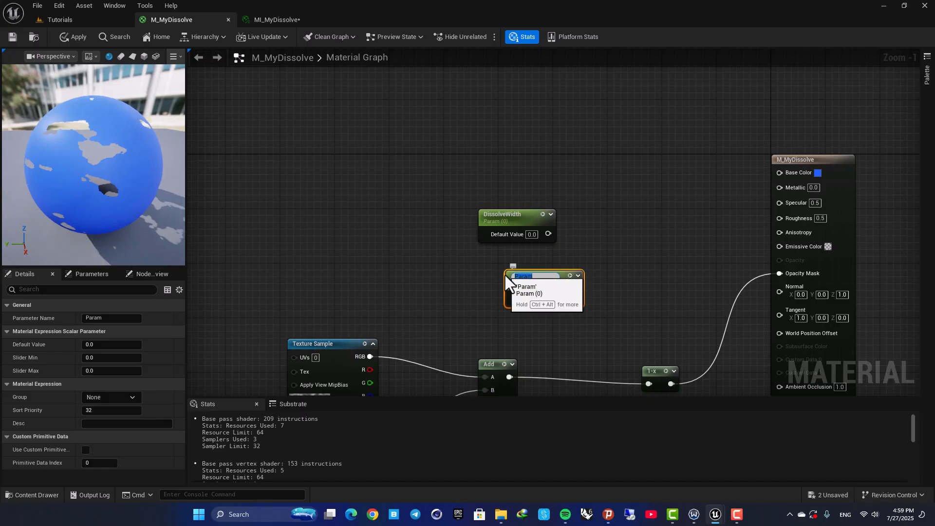
- Add a second scalar parameter named Transition Smoothness and move it above DissolveWidth
type("tion Smoothness")
key("Return")
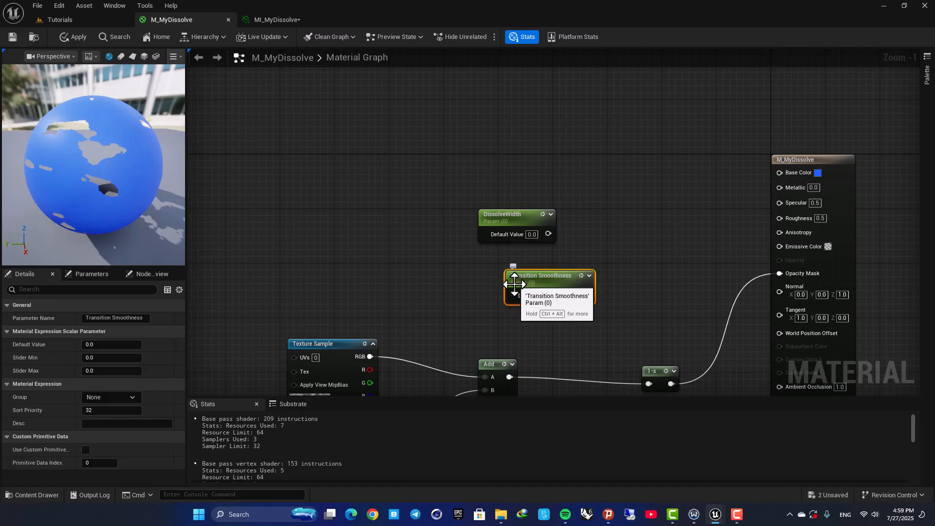
left_click_drag(516, 274, 495, 164)
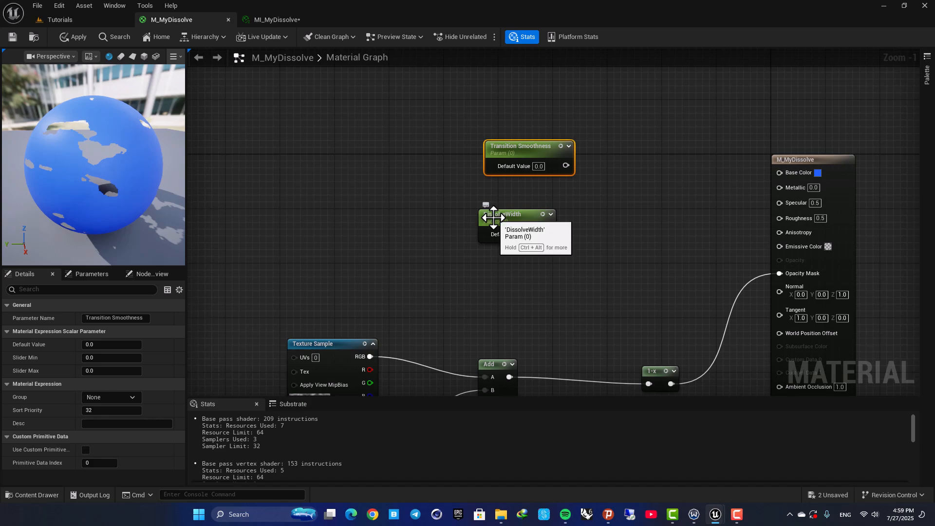
- Arrange the DissolveWidth and Transition Smoothness parameters above the Add node
right_click_drag(507, 297, 504, 224)
right_click_drag(530, 271, 587, 206)
scroll(586, 206, "down", 1)
left_click_drag(348, 198, 581, 312)
left_click_drag(551, 226, 504, 225)
left_click(483, 195)
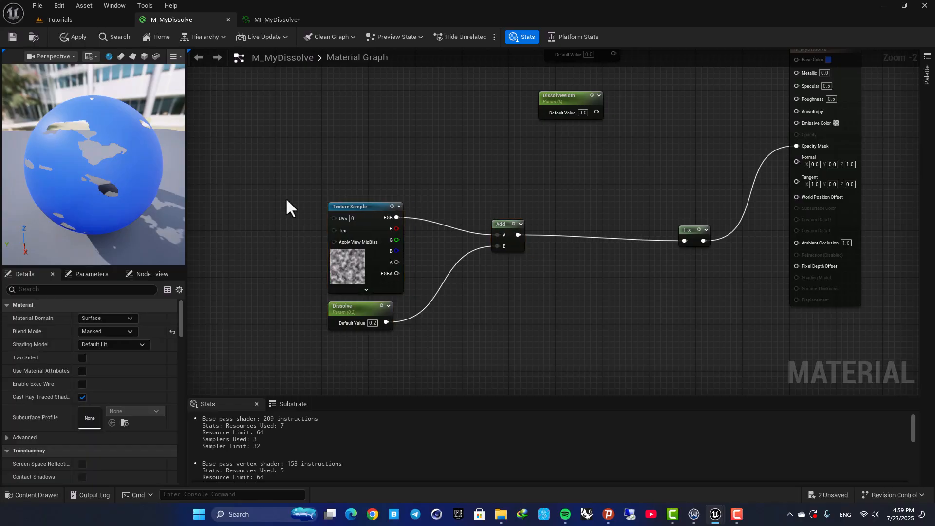
left_click_drag(287, 199, 372, 322)
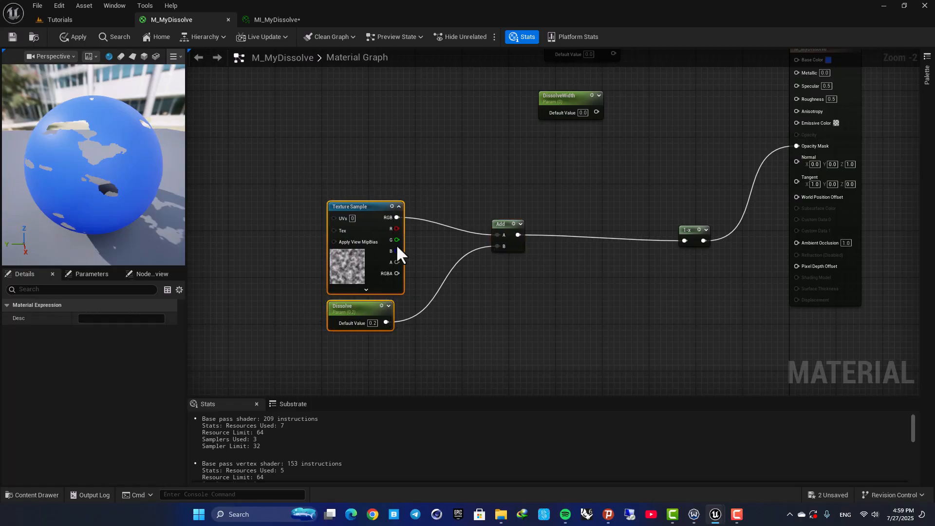
right_click_drag(396, 264, 380, 295)
left_click(342, 364)
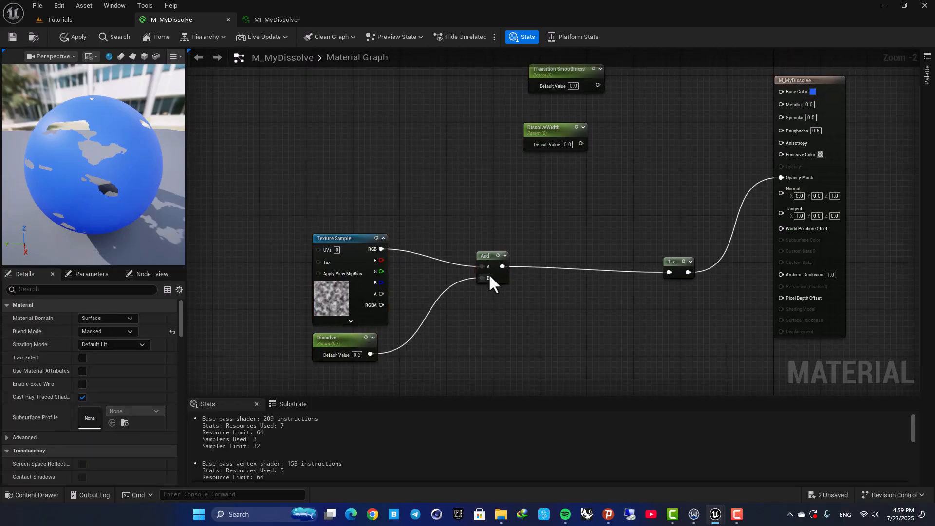
- Add a Subtract node connected to the Add node's output
left_click_drag(503, 266, 587, 202)
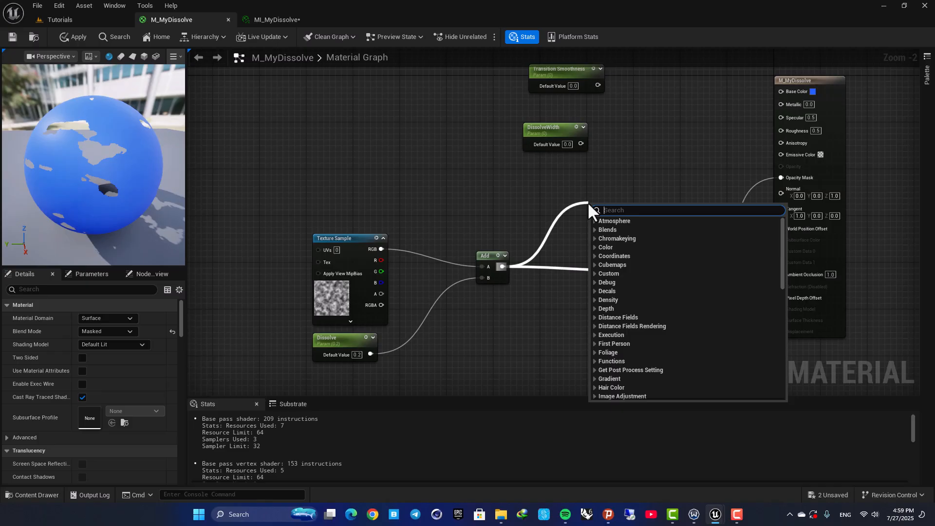
type("subtrac")
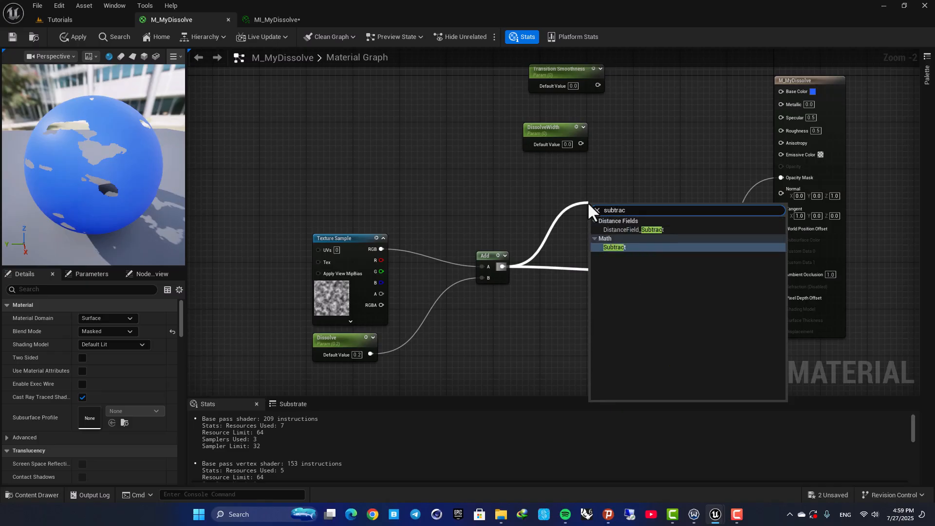
key("Return")
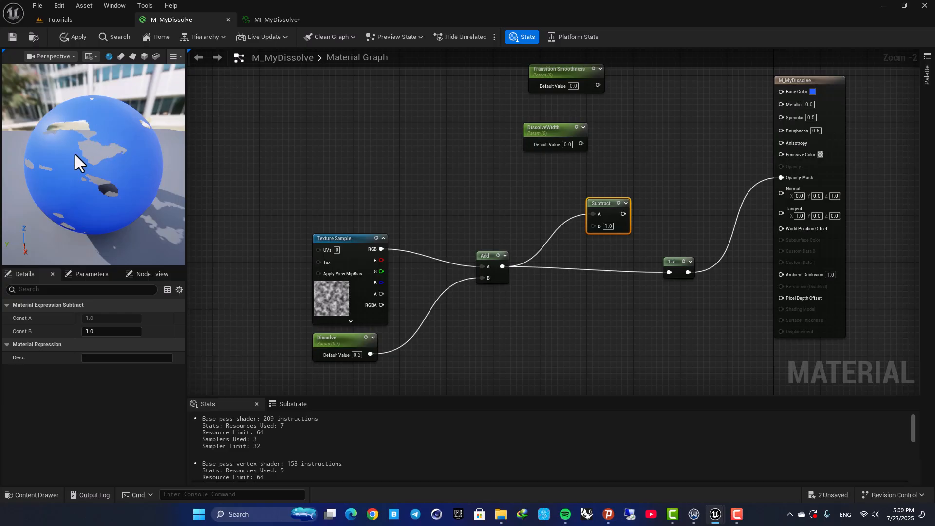
- Connect DissolveWidth to the Subtract node's B input and reposition the Subtract and DissolveWidth nodes
right_click_drag(528, 184, 531, 233)
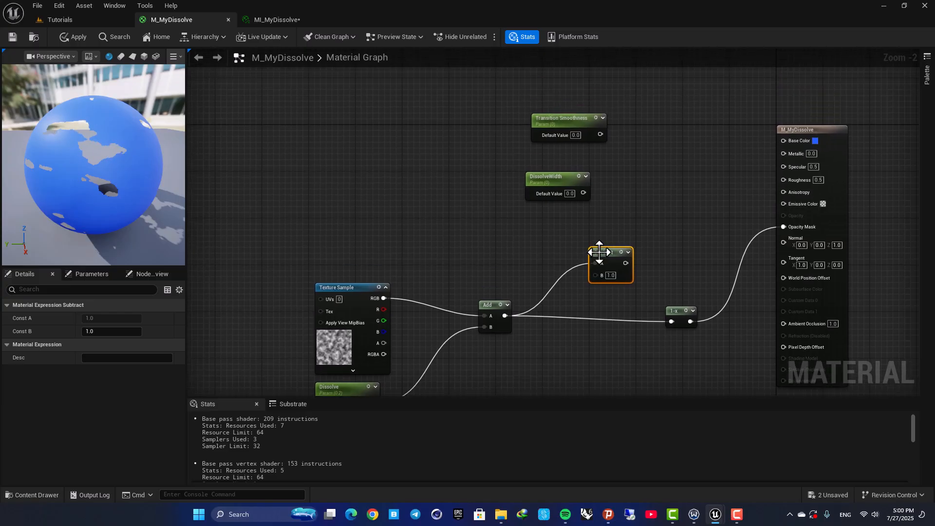
left_click_drag(599, 253, 599, 229)
left_click_drag(583, 194, 598, 252)
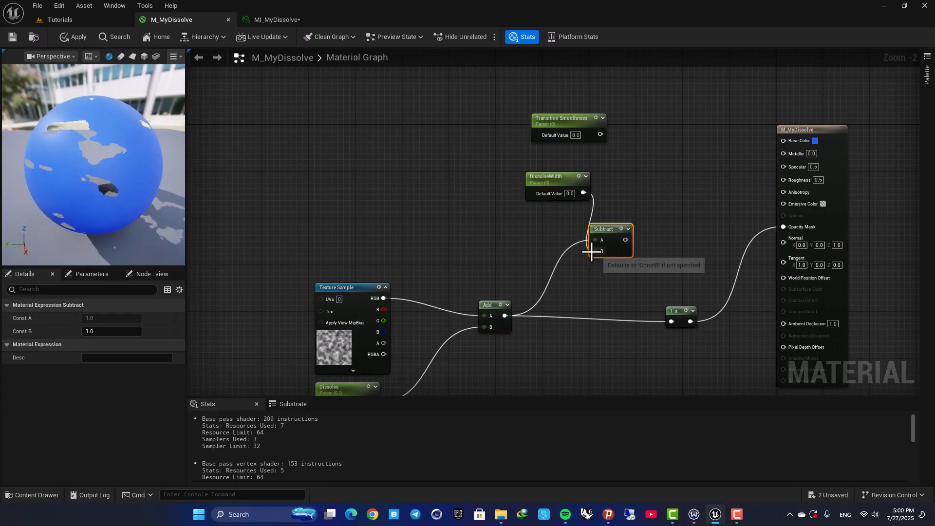
left_click_drag(546, 181, 495, 221)
left_click_drag(597, 229, 593, 206)
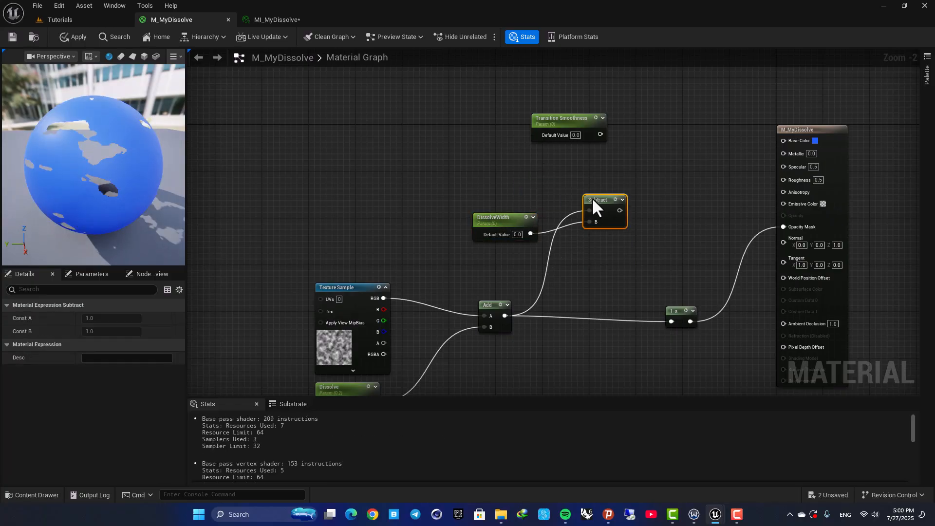
right_click_drag(593, 206, 524, 271)
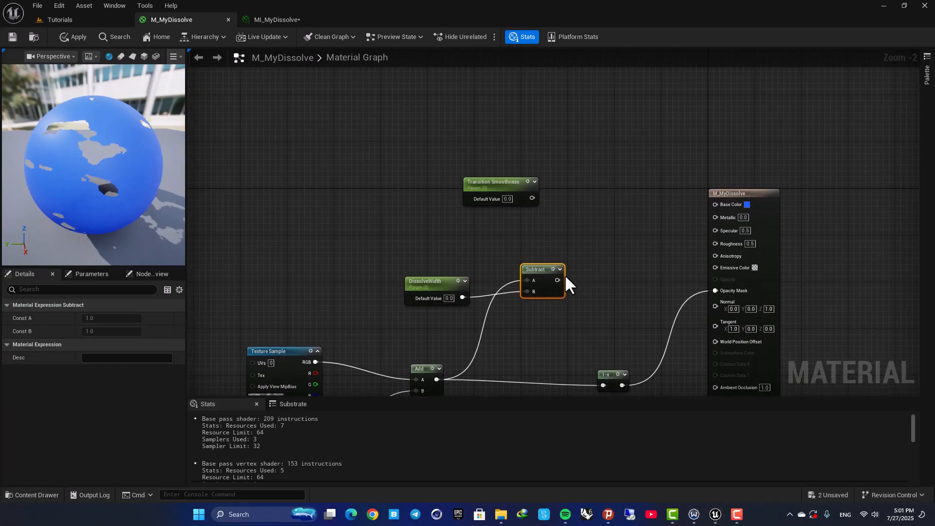
- Add a SmoothStep node connected to the Subtract node's output
left_click_drag(557, 280, 590, 221)
type("s")
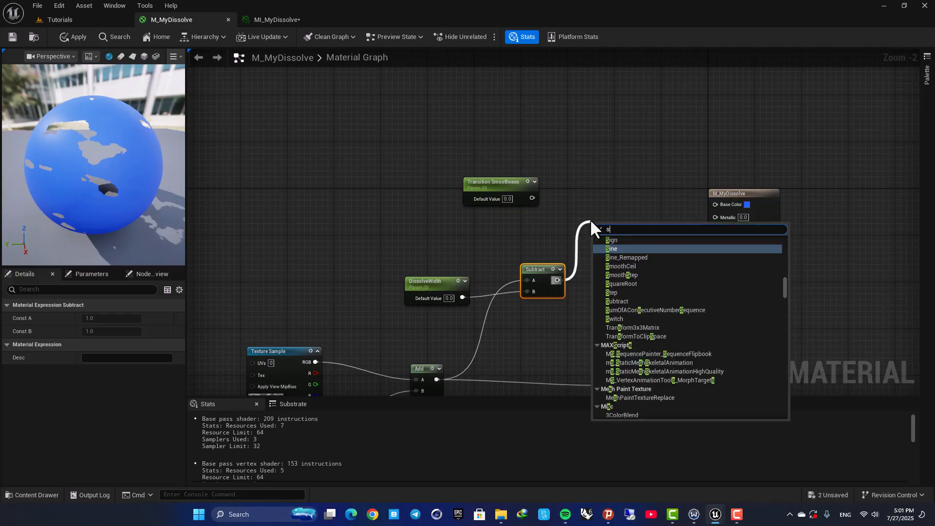
type("n")
key("BackSpace")
type("mooth")
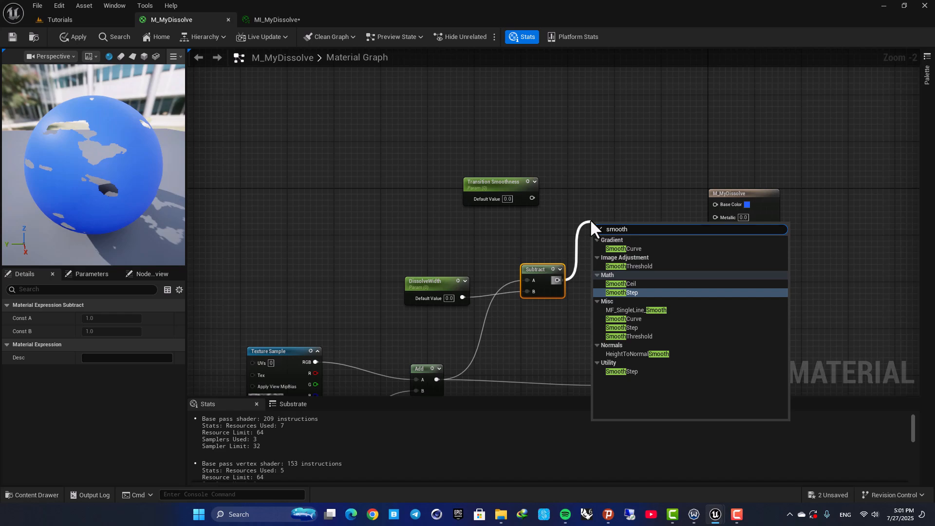
left_click(621, 292)
scroll(612, 229, "up", 1)
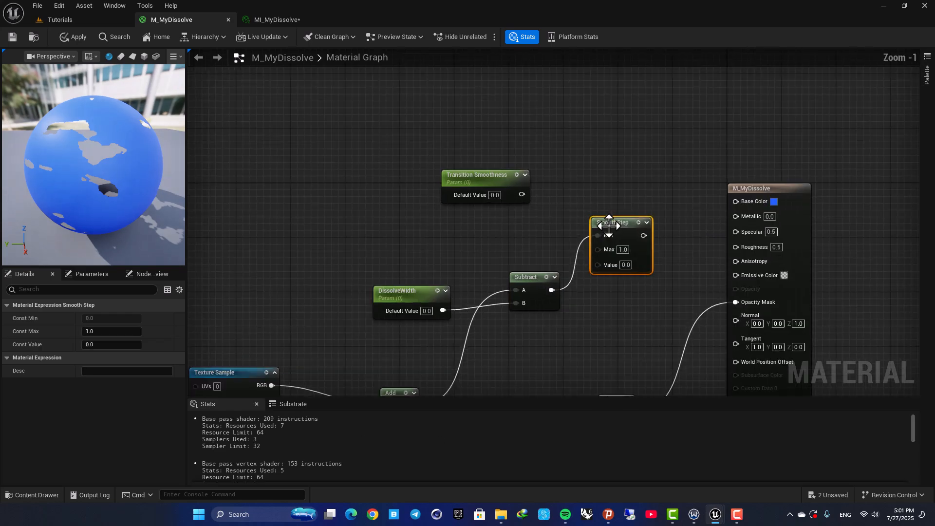
- Wire Transition Smoothness into the SmoothStep Max input and Subtract into its Value input
left_click_drag(608, 226, 606, 206)
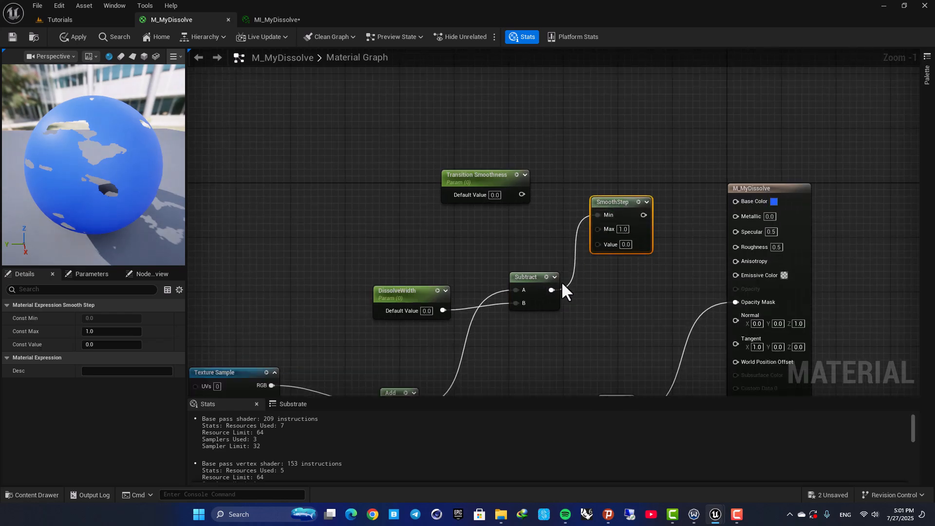
left_click_drag(551, 290, 523, 195)
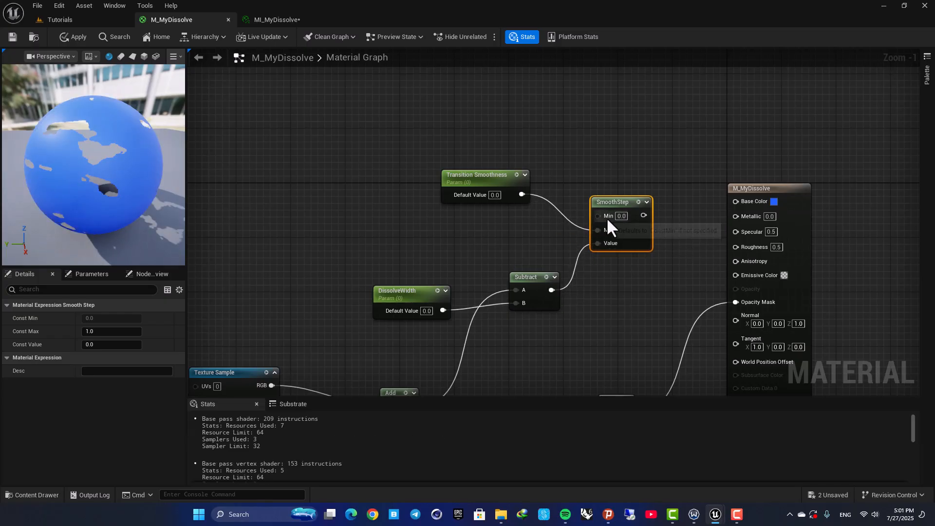
- Add a Multiply node connected to the SmoothStep output
right_click_drag(647, 168, 529, 166)
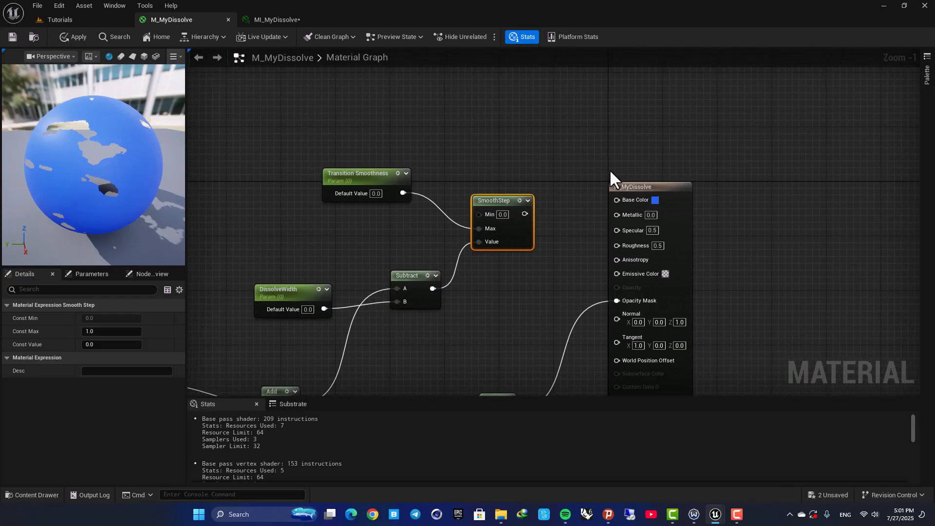
left_click_drag(617, 185, 732, 192)
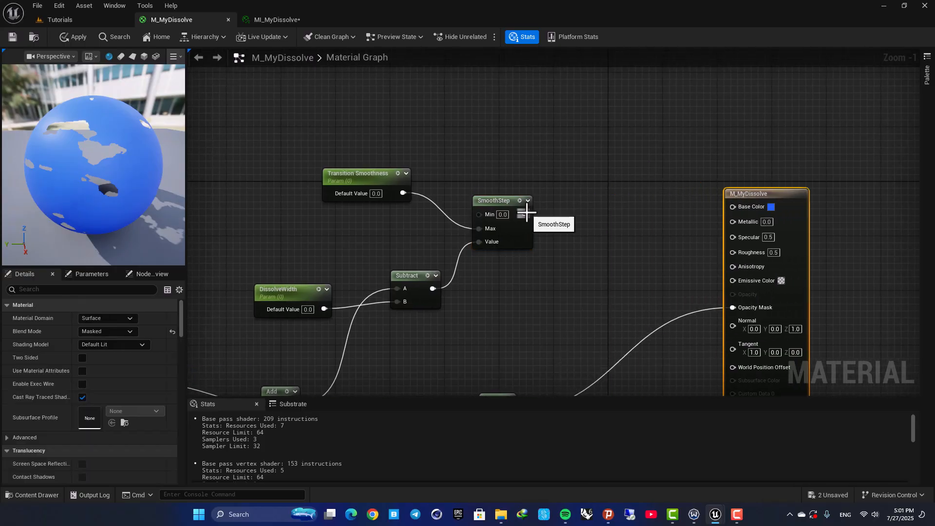
left_click_drag(525, 214, 600, 224)
type("mult")
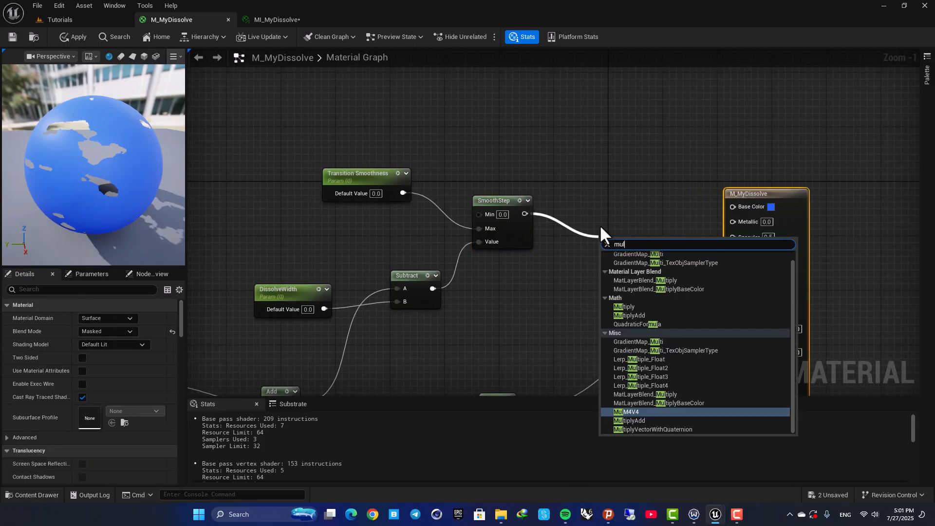
key("Return")
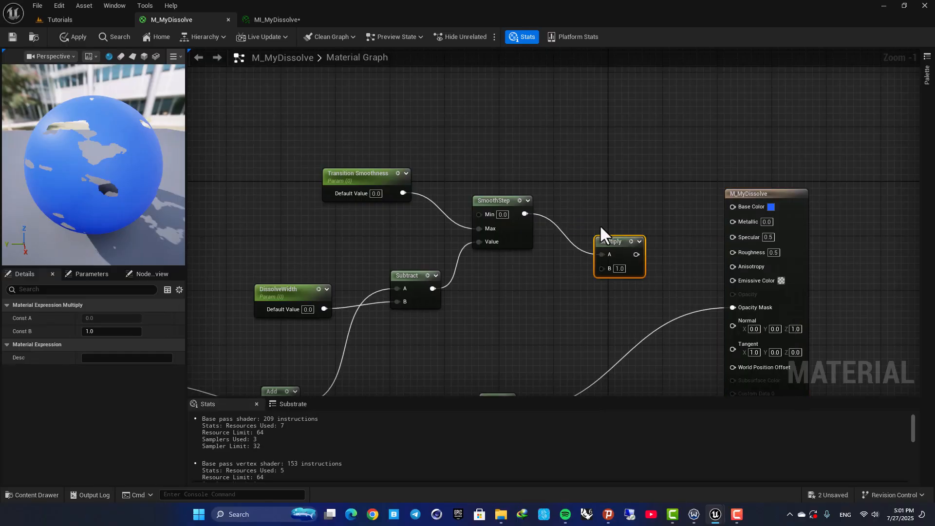
- Add a Constant3Vector node and set its color to red (R 1.0, G 0.015, B 0.0)
left_click(551, 290)
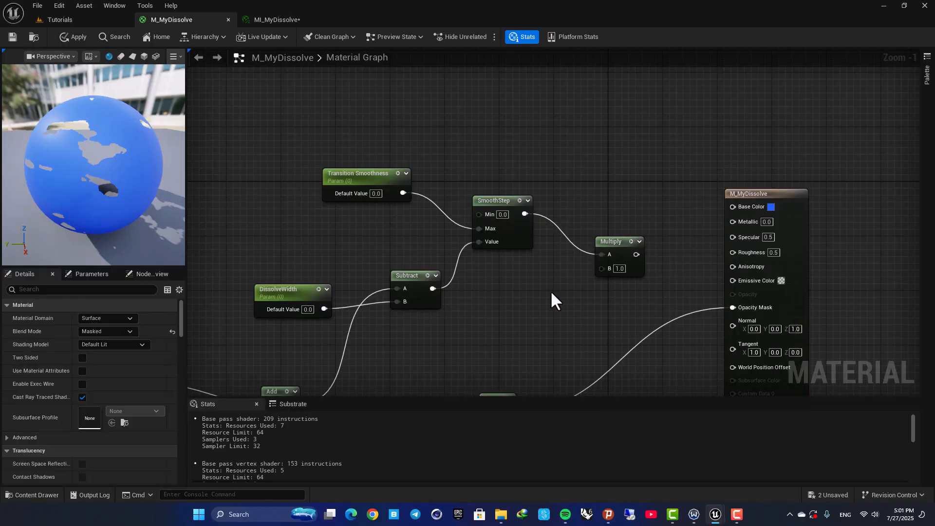
left_click(519, 308)
left_click_drag(544, 351, 517, 332)
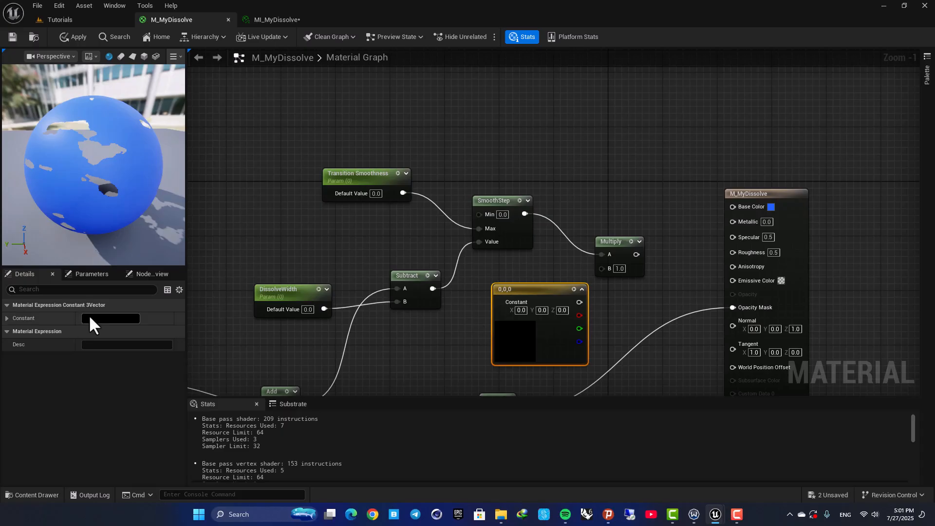
left_click(89, 316)
left_click_drag(175, 301, 196, 296)
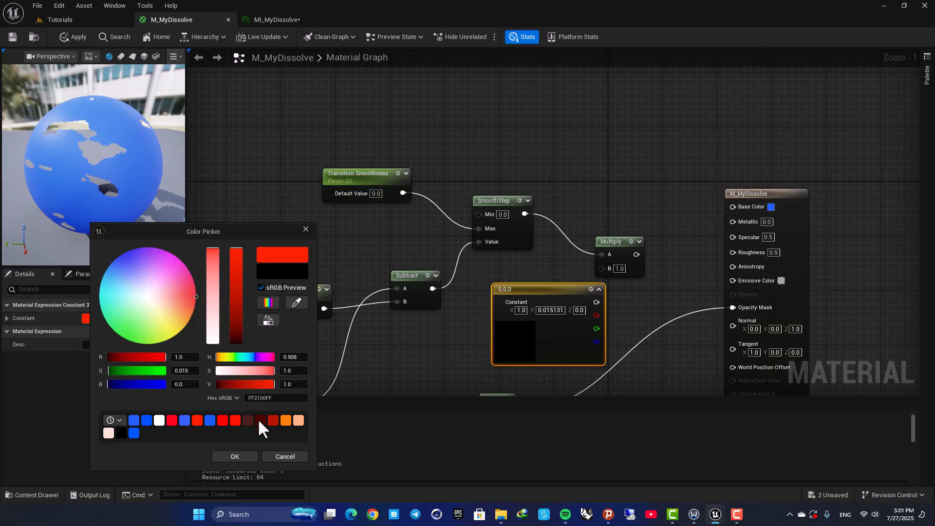
left_click(235, 457)
- Wire the red constant into Multiply B and the Multiply output into the material's Emissive Color
left_click_drag(596, 303, 615, 240)
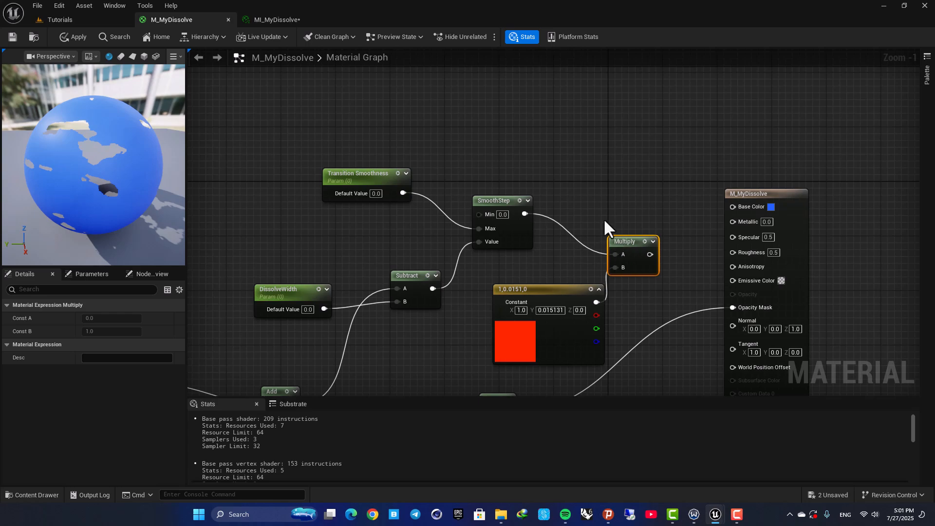
right_click_drag(614, 240, 518, 221)
left_click_drag(553, 236, 636, 262)
right_click_drag(471, 184, 562, 138)
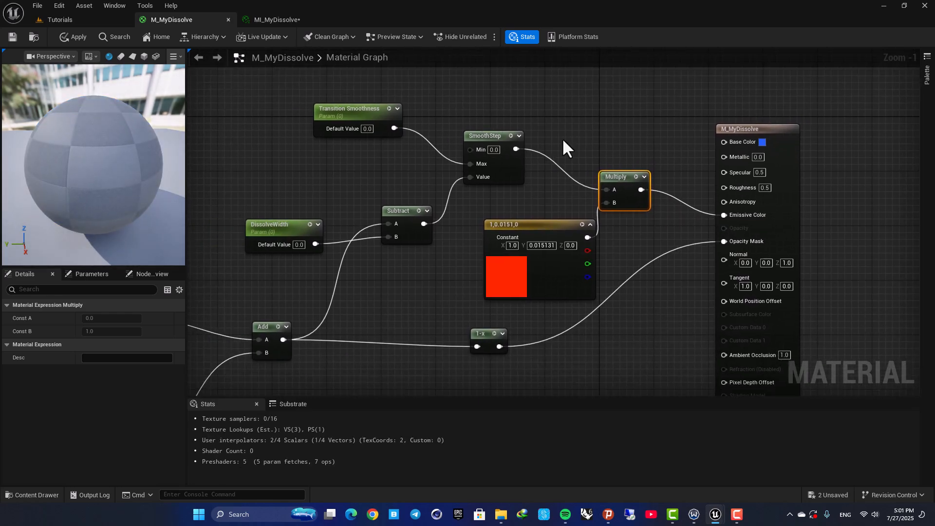
scroll(563, 139, "down", 1)
left_click_drag(131, 159, 108, 145)
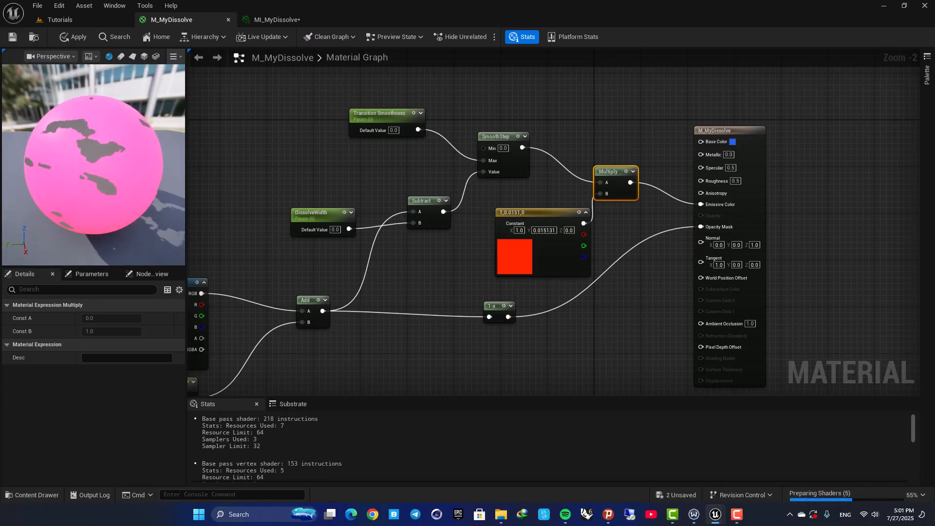
scroll(108, 145, "up", 5)
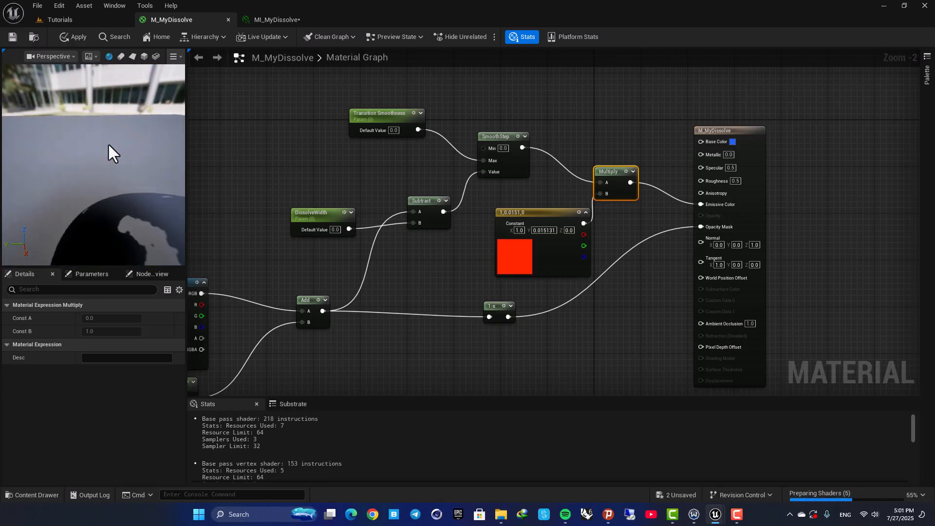
scroll(109, 145, "down", 4)
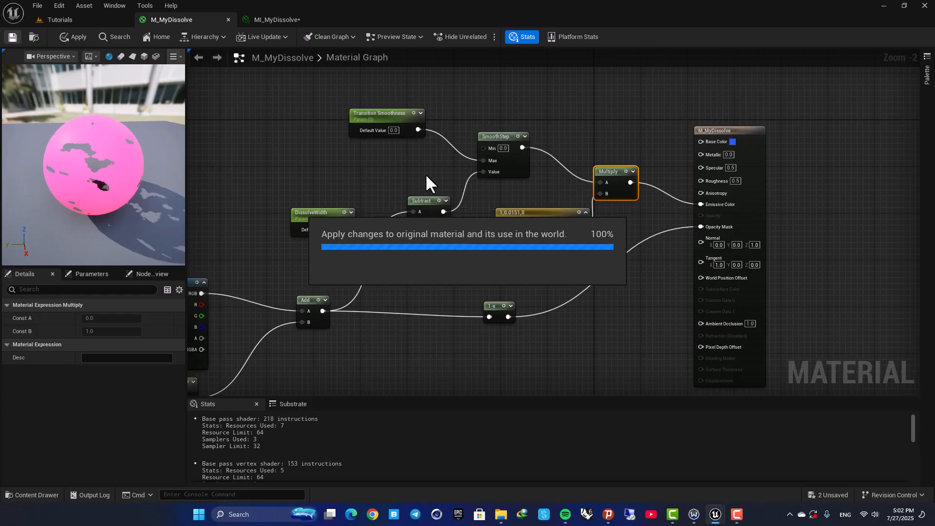
- Switch to MI_MyDissolve and enable the DissolveWidth and Transition Smoothness parameter overrides
left_click(253, 19)
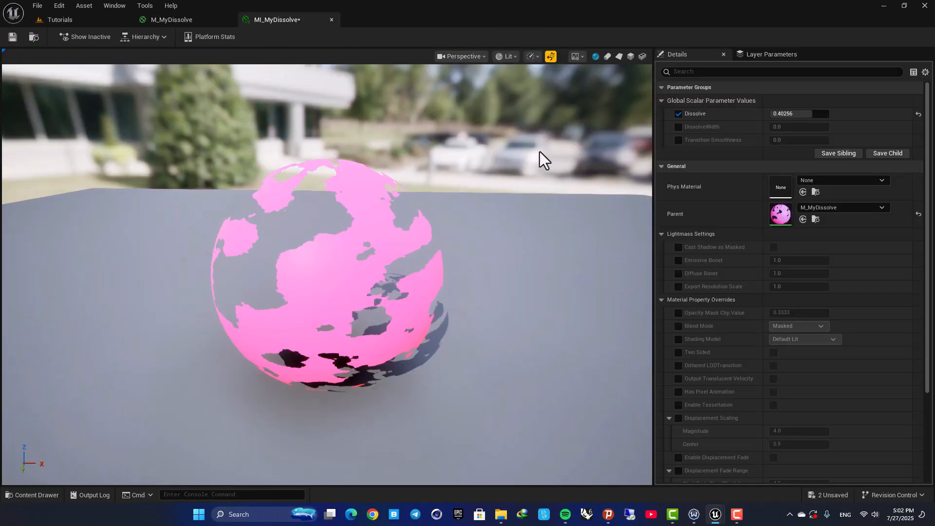
left_click(680, 128)
left_click(678, 139)
- Try DissolveWidth values of 0.2, 2 and 20 in the material instance
left_click(787, 130)
type("0.40")
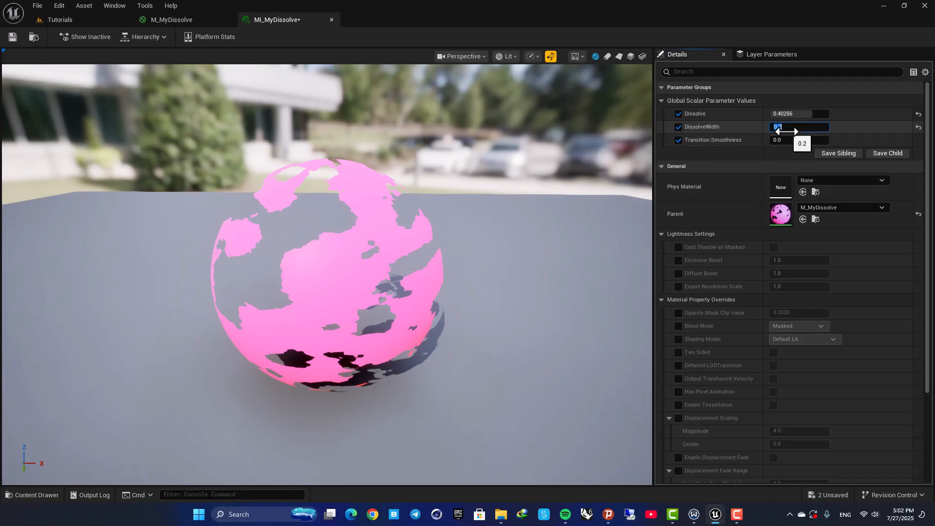
type("2")
key("Return")
type("2")
key("Return")
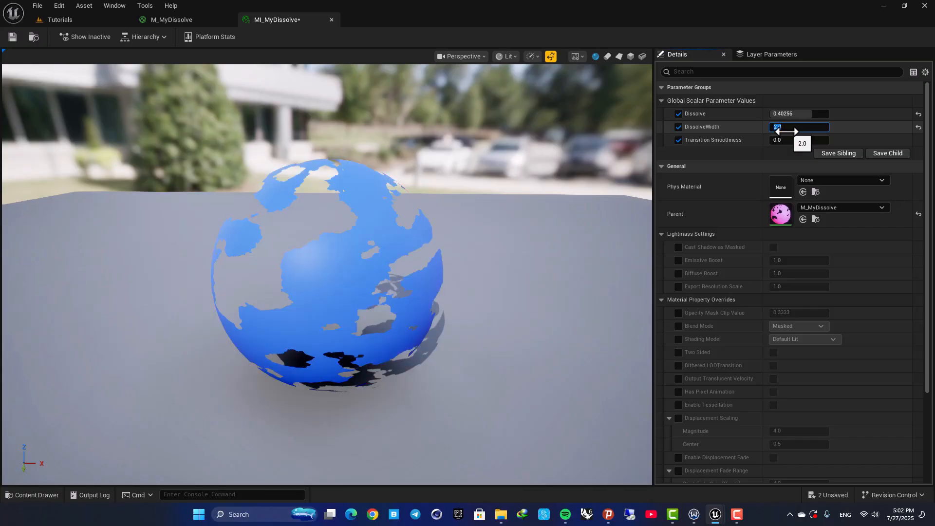
type("20")
key("Return")
key("Return")
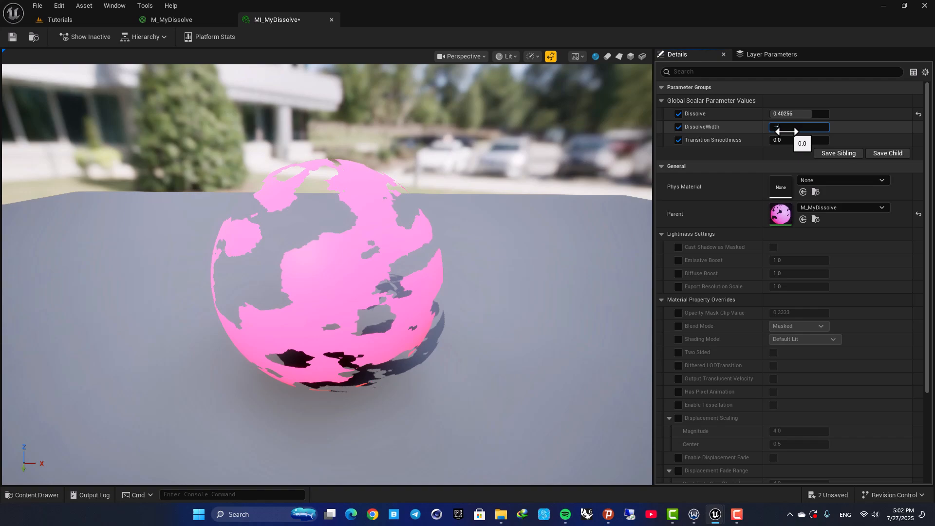
- Try a DissolveWidth of -1 and Transition Smoothness values of 5 and 9 in the material instance
type("-1")
key("Return")
left_click(790, 141)
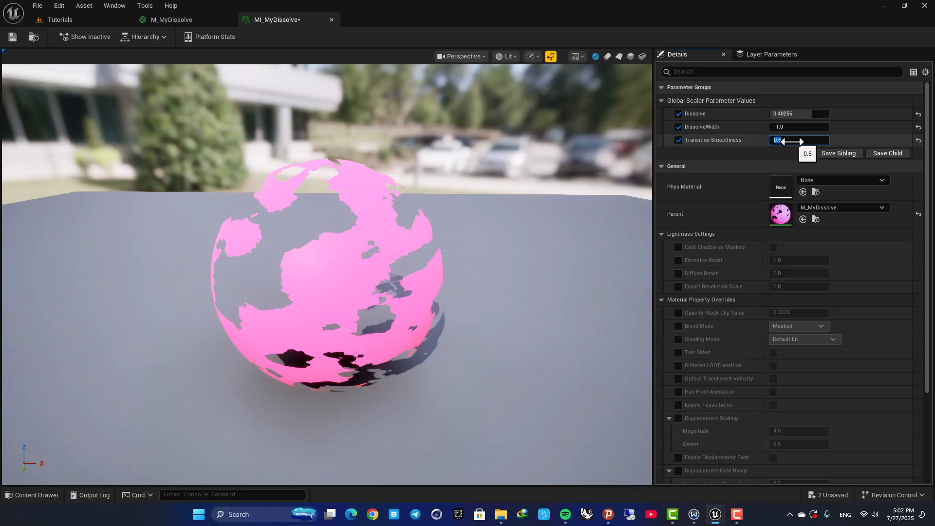
type("5")
key("Return")
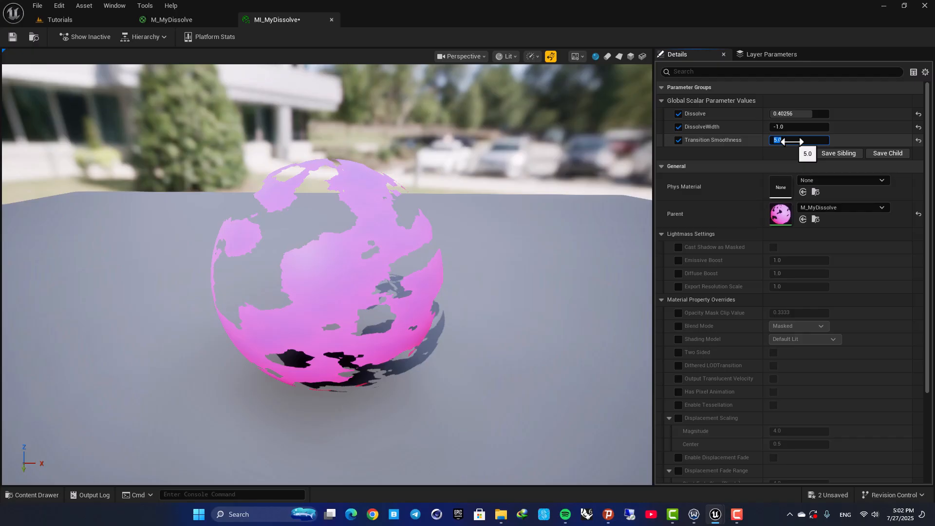
type("9")
key("Return")
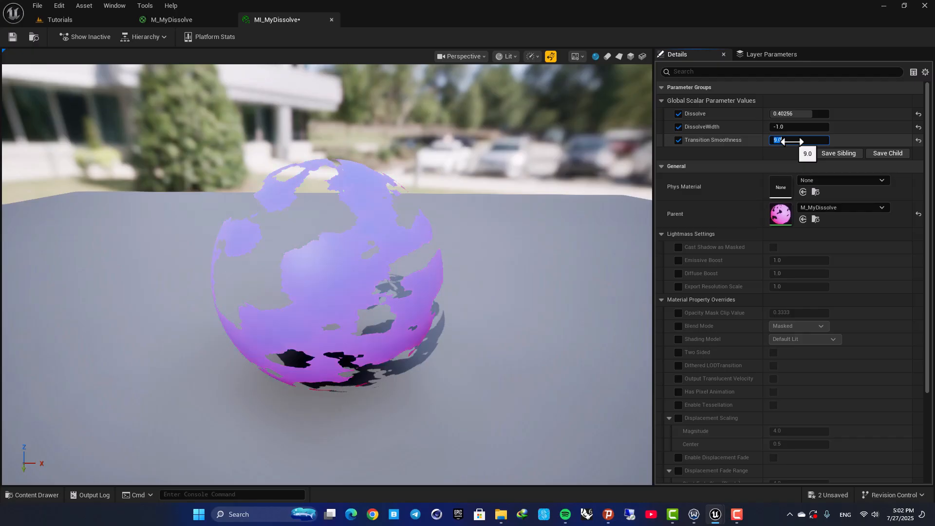
- Scrub the Dissolve, DissolveWidth and Transition Smoothness values while previewing the sphere
mouse_move(361, 239)
left_mouse_down()
mouse_move(341, 234)
mouse_move(375, 229)
mouse_move(361, 239)
left_mouse_up()
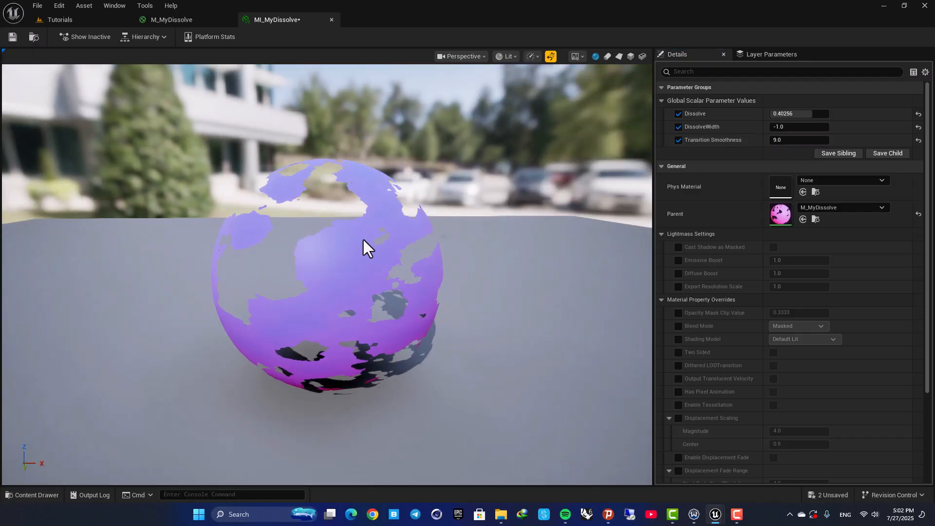
left_click_drag(796, 128, 782, 142)
left_click_drag(511, 190, 537, 185)
left_click_drag(800, 116, 791, 116)
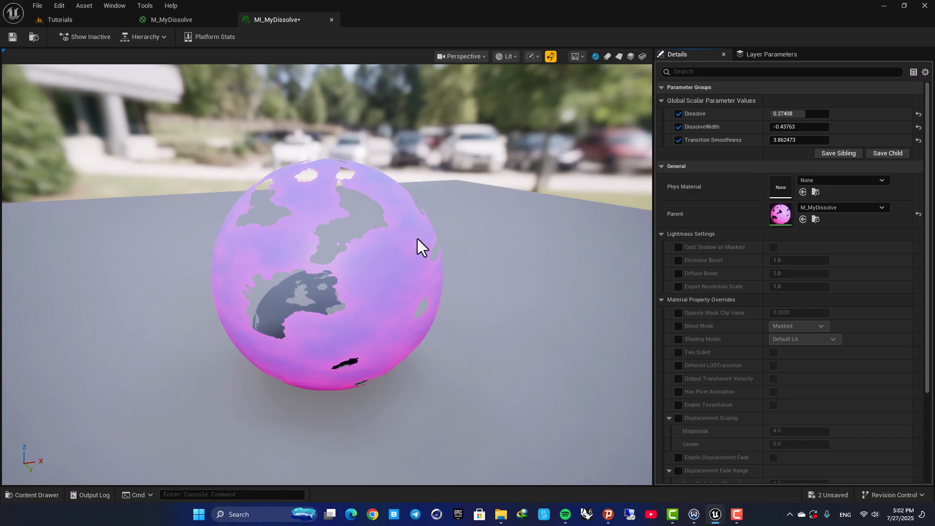
mouse_move(340, 325)
left_mouse_down()
mouse_move(287, 263)
mouse_move(258, 248)
mouse_move(340, 325)
left_mouse_up()
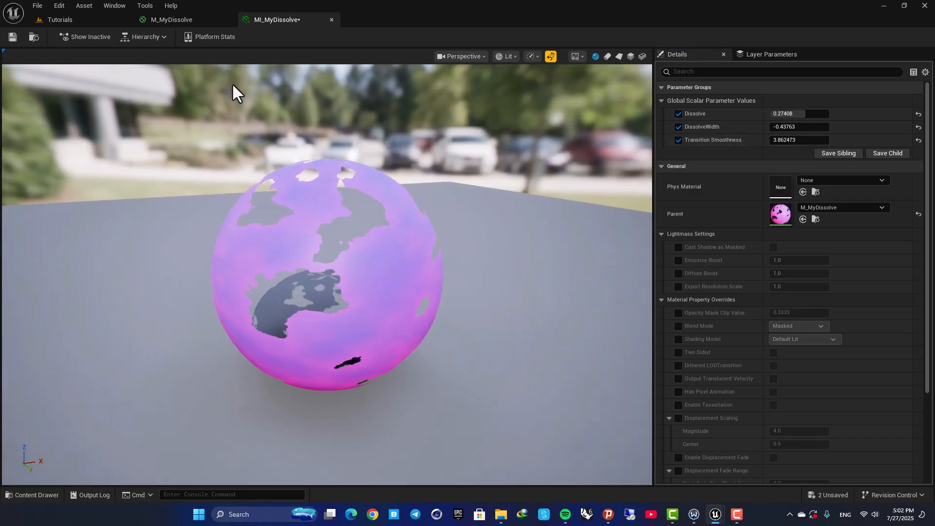
- In M_MyDissolve, insert a second Multiply with B set to 50 before Emissive Color, and apply the material
left_click(175, 19)
right_click_drag(593, 183, 483, 187)
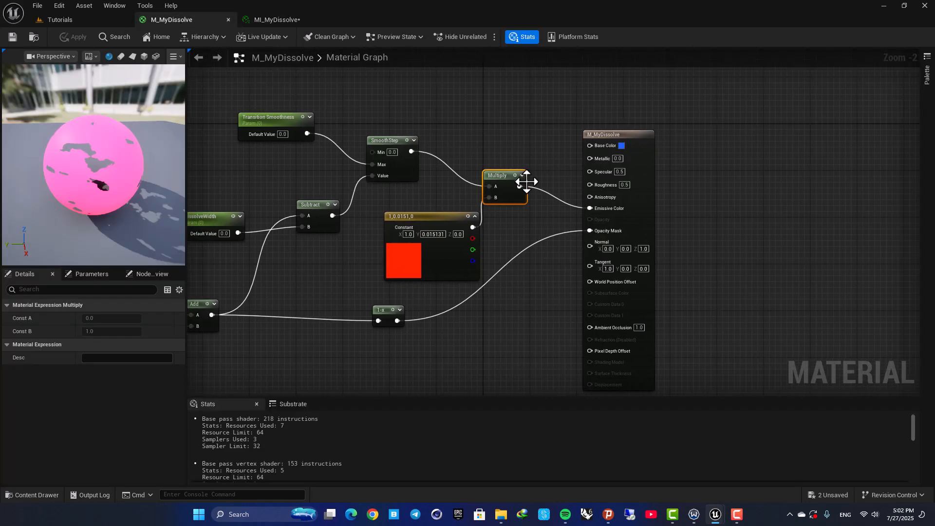
left_click_drag(624, 135, 745, 135)
left_click_drag(519, 186, 601, 186)
type("multi")
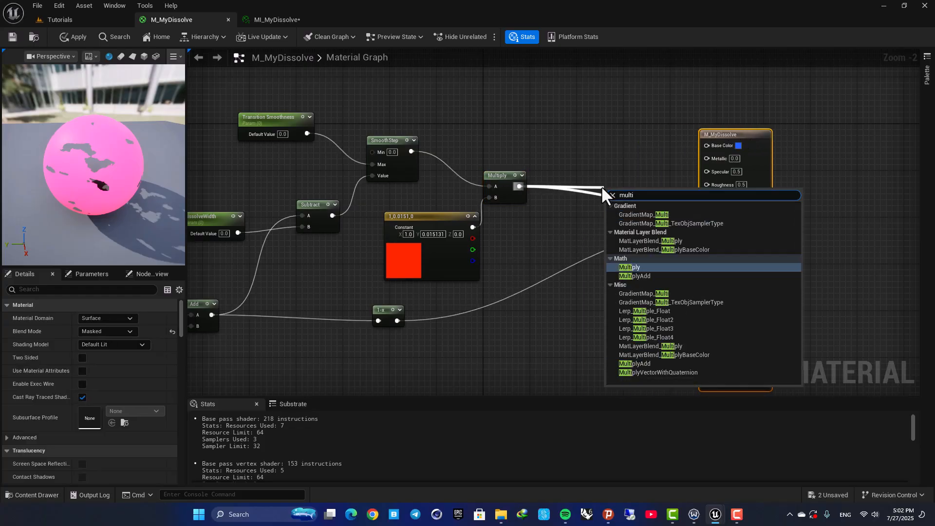
key("Return")
left_click_drag(636, 198, 708, 208)
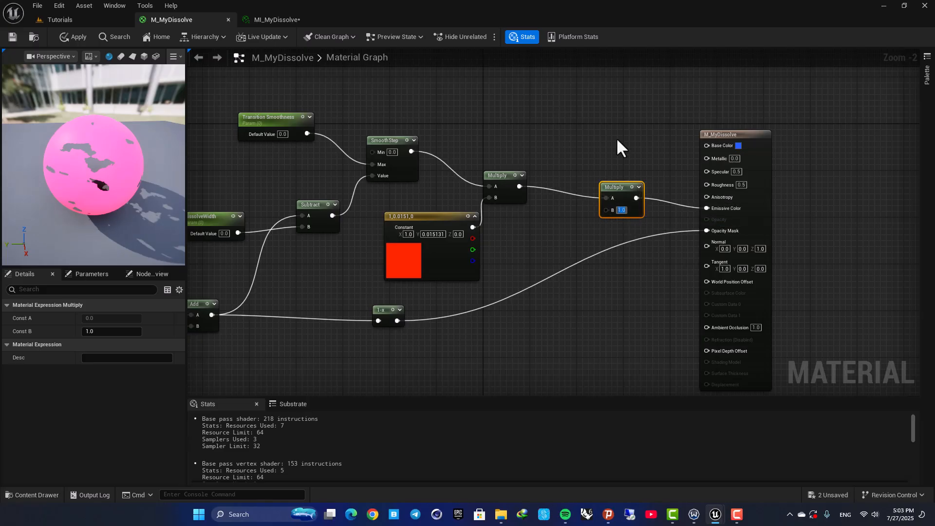
key("Return")
left_click_drag(605, 187, 589, 187)
left_click(578, 157)
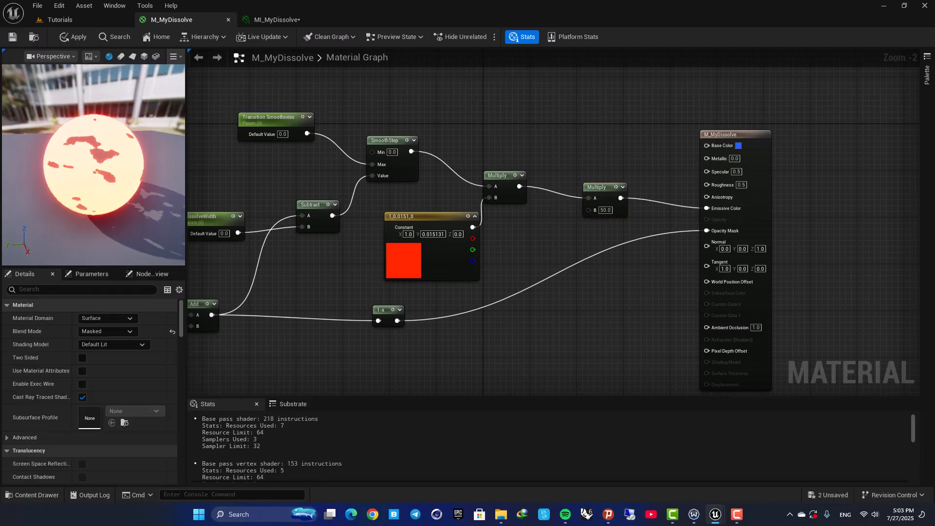
left_click(13, 38)
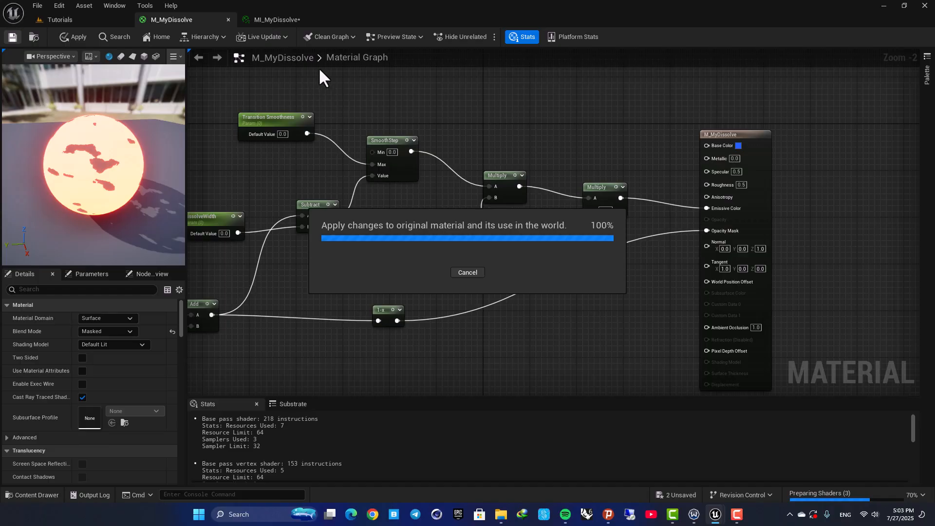
- In MI_MyDissolve, adjust Dissolve, DissolveWidth and Transition Smoothness by scrubbing their values
left_click(282, 18)
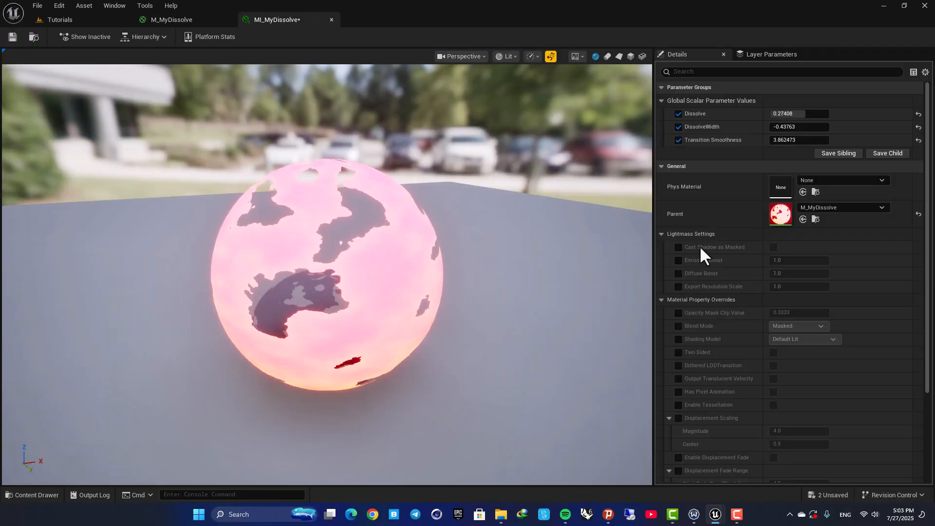
left_click_drag(814, 113, 860, 127)
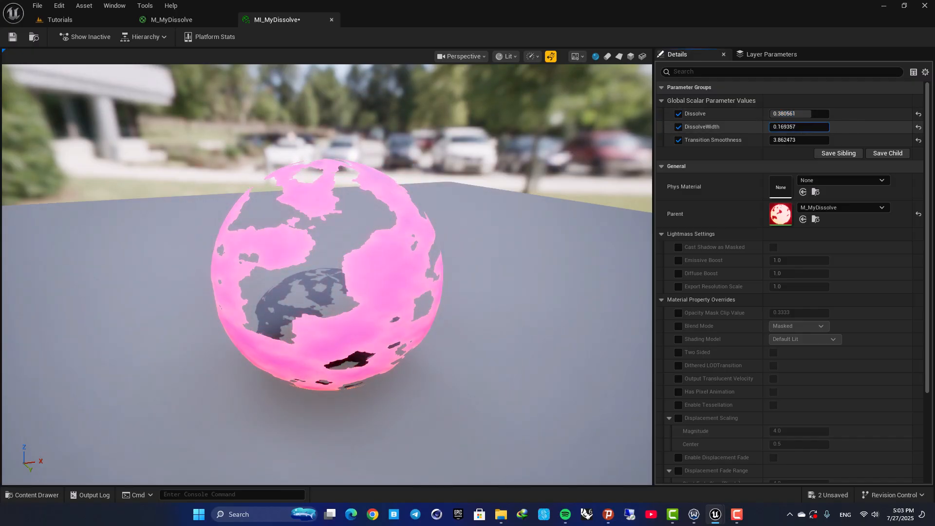
left_click_drag(792, 144, 751, 144)
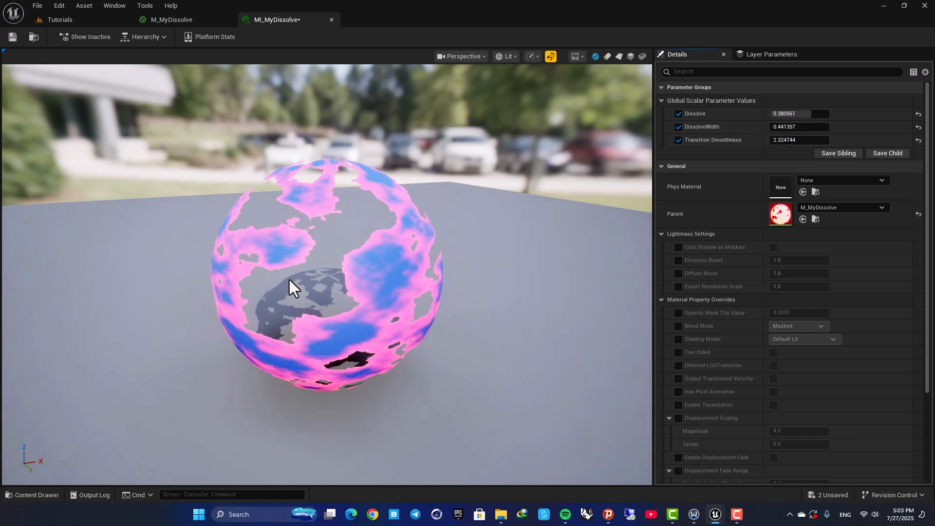
left_click_drag(291, 287, 291, 287)
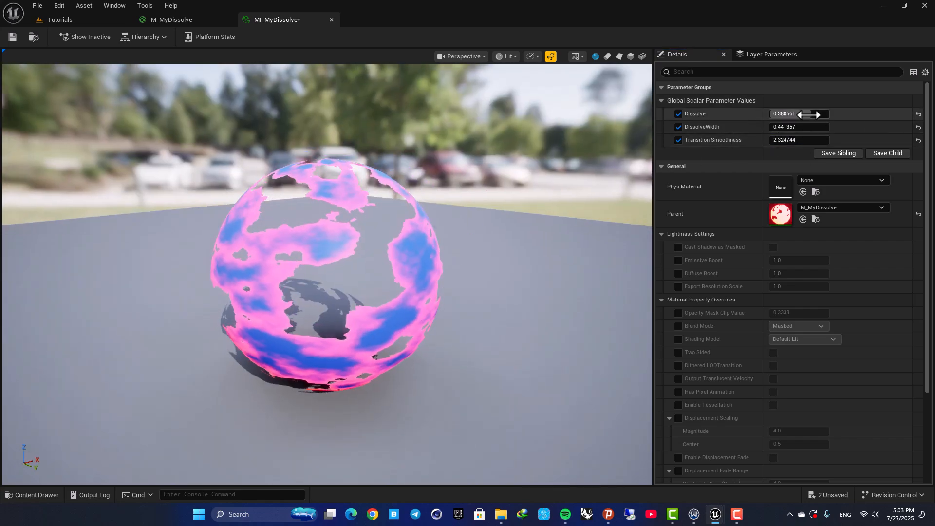
left_click_drag(808, 115, 702, 140)
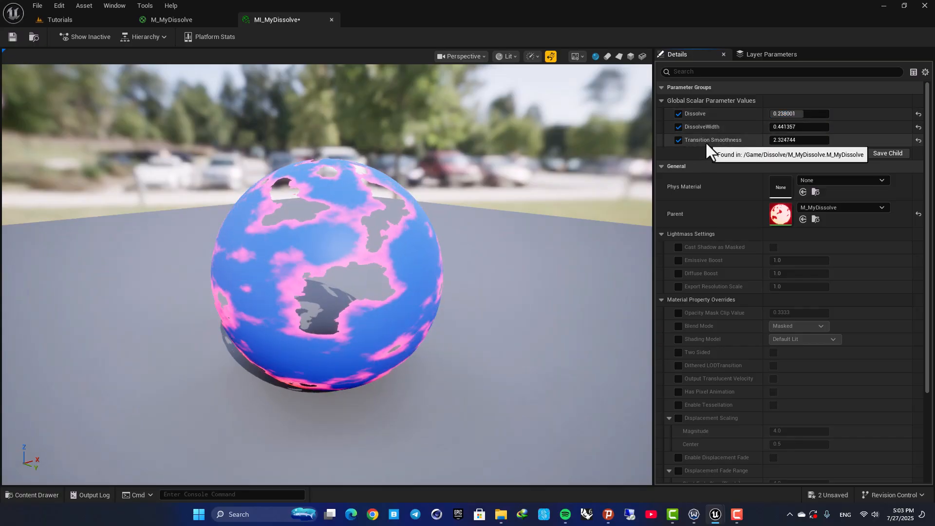
left_click_drag(299, 244, 400, 244)
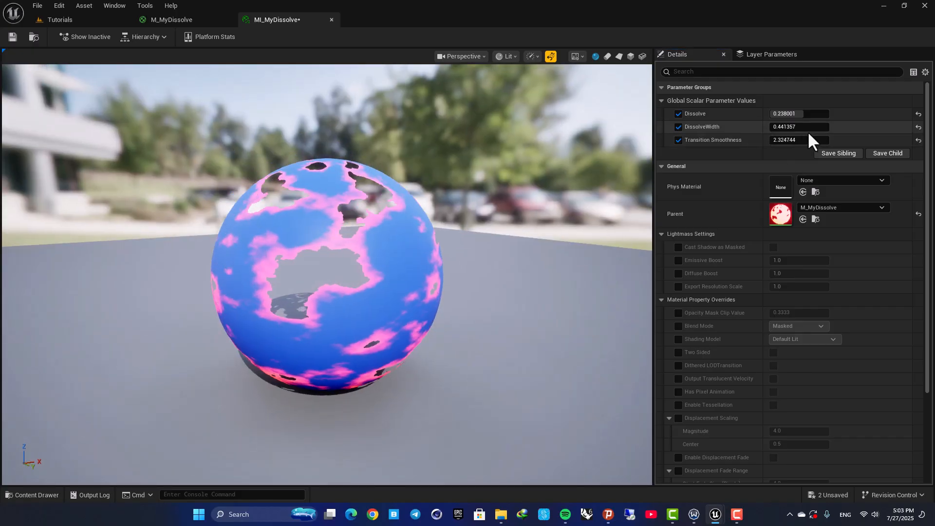
left_click_drag(801, 127, 782, 139)
mouse_move(232, 200)
left_mouse_down()
mouse_move(312, 201)
mouse_move(232, 200)
left_mouse_up()
- Add a scalar parameter named Emissive power and wire it into the second Multiply's B input
left_click(160, 17)
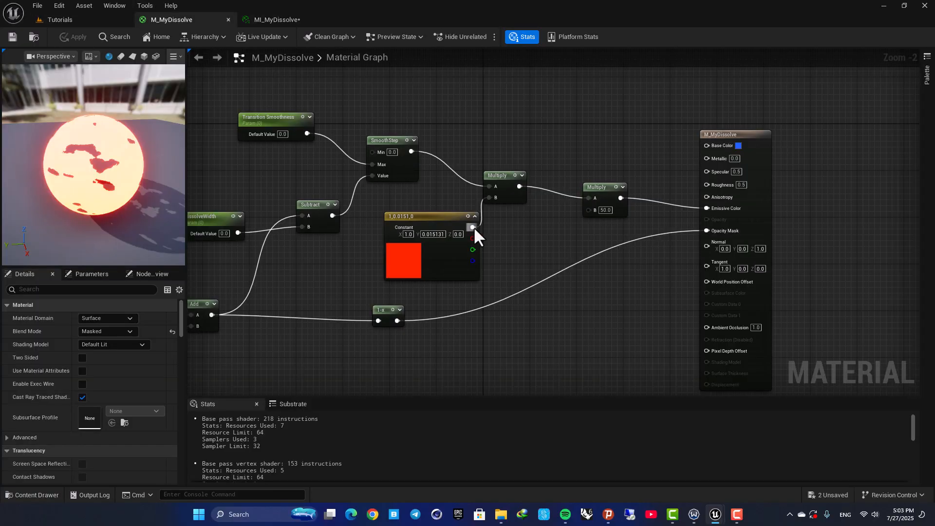
left_click(607, 188)
scroll(619, 210, "up", 2)
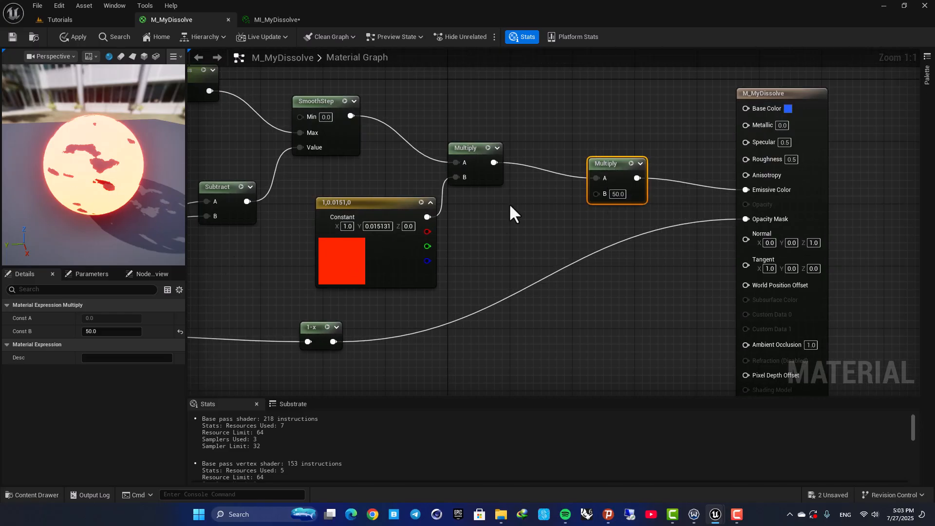
left_click(497, 236)
right_click_drag(499, 224, 554, 212)
scroll(556, 214, "down", 1)
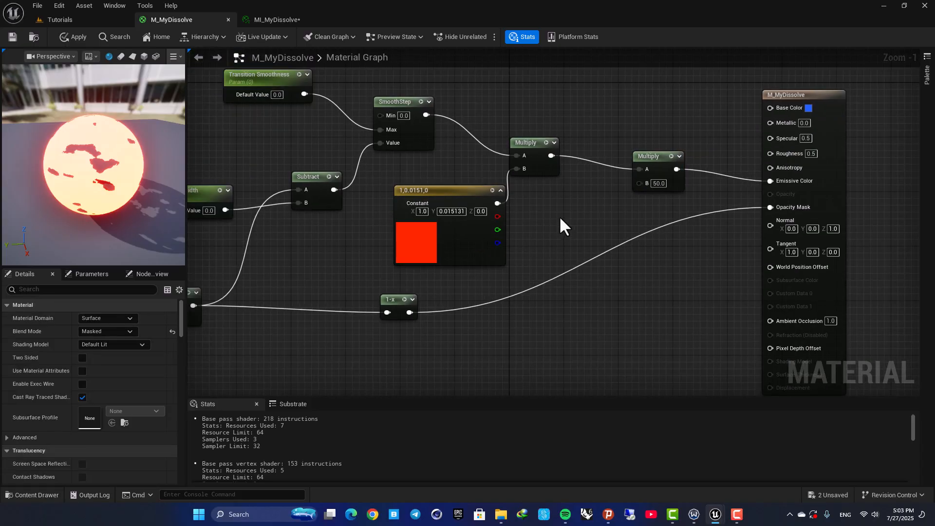
scroll(559, 216, "up", 1)
left_click(559, 215)
type("Emissive")
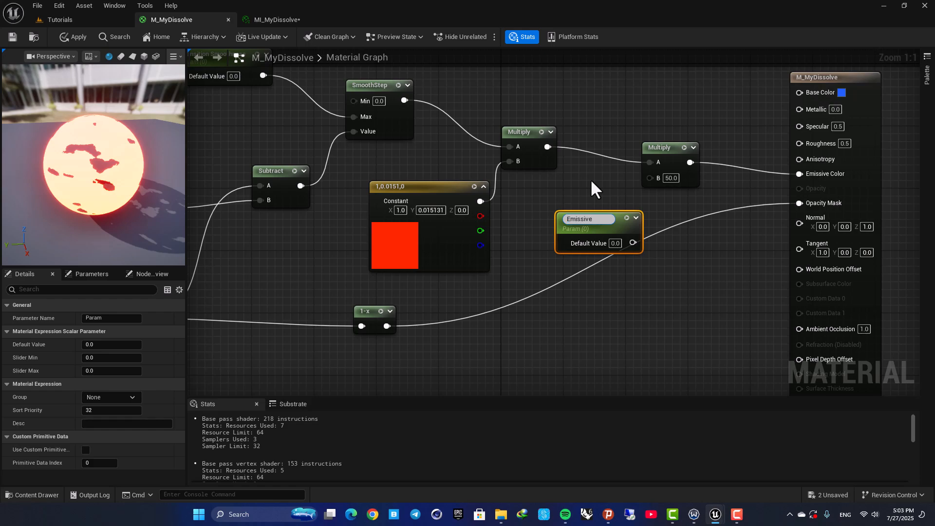
type(" power")
key("Return")
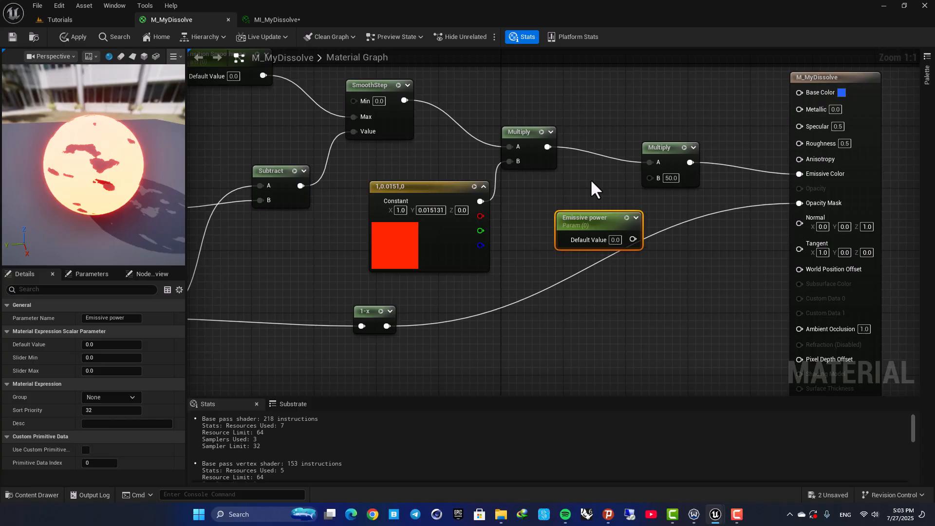
left_click_drag(633, 239, 650, 178)
- Set the Emissive power default value to 50 and apply the material
left_click(615, 240)
type("50")
key("Return")
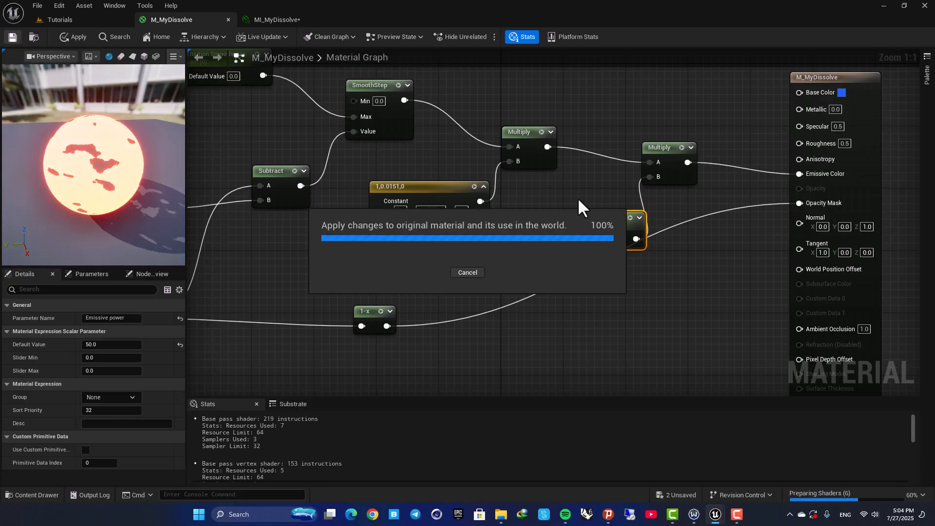
- Enable the Emissive power override in the material instance and raise it by scrubbing to about 1750
left_click(292, 24)
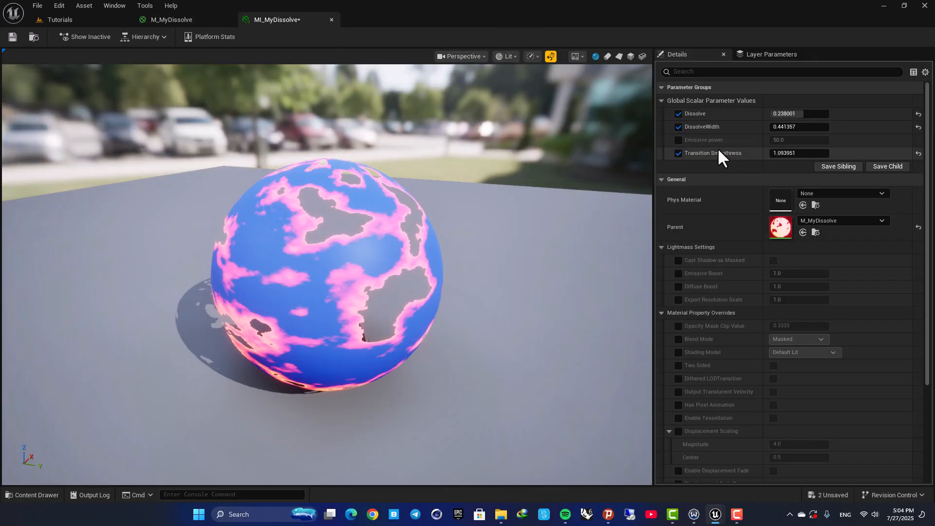
left_click_drag(799, 140, 857, 139)
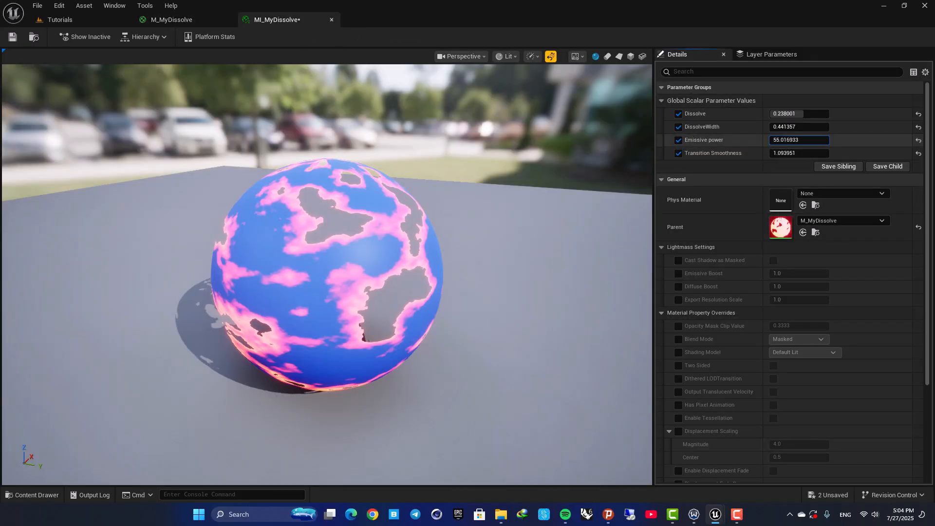
left_click_drag(785, 142, 783, 141)
left_click_drag(299, 286, 341, 273)
scroll(308, 284, "down", 3)
scroll(308, 285, "up", 3)
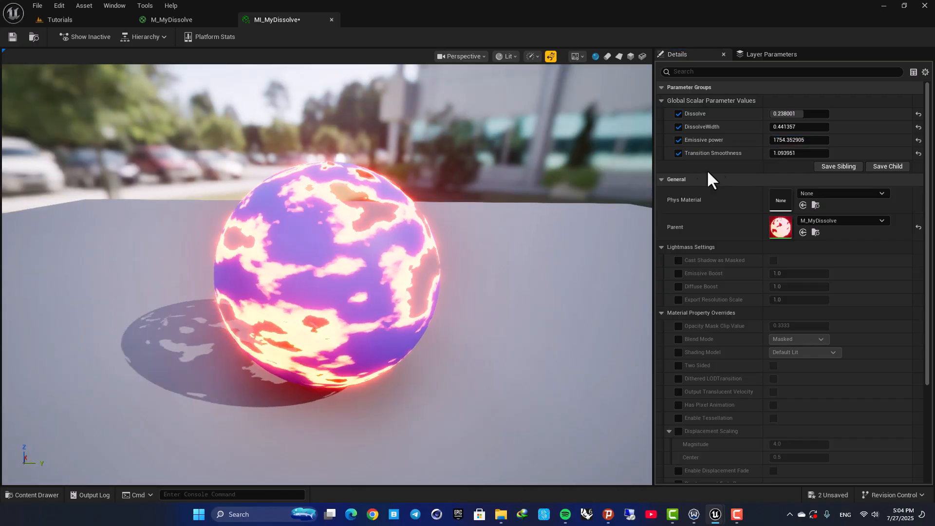
mouse_move(792, 113)
left_mouse_down()
mouse_move(750, 114)
mouse_move(826, 113)
mouse_move(780, 114)
mouse_move(825, 113)
mouse_move(787, 114)
mouse_move(801, 113)
left_mouse_up()
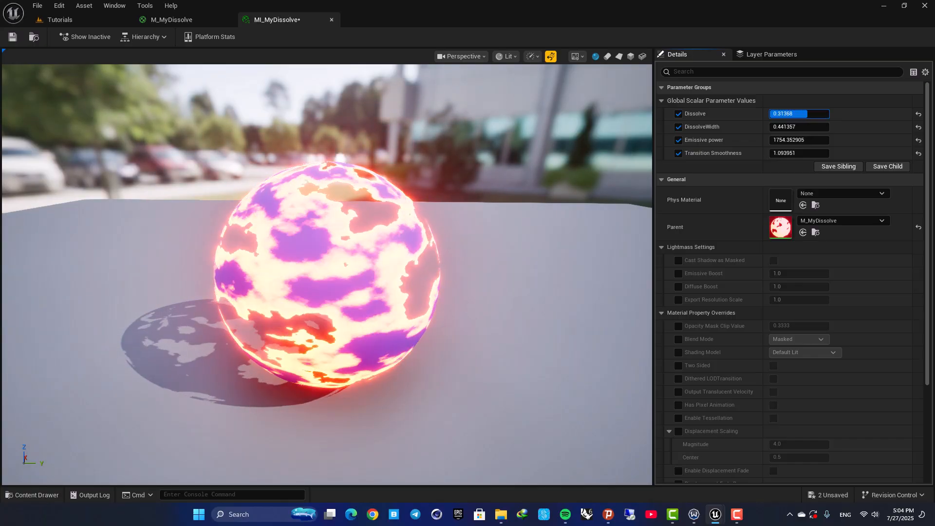
left_click_drag(471, 254, 394, 217)
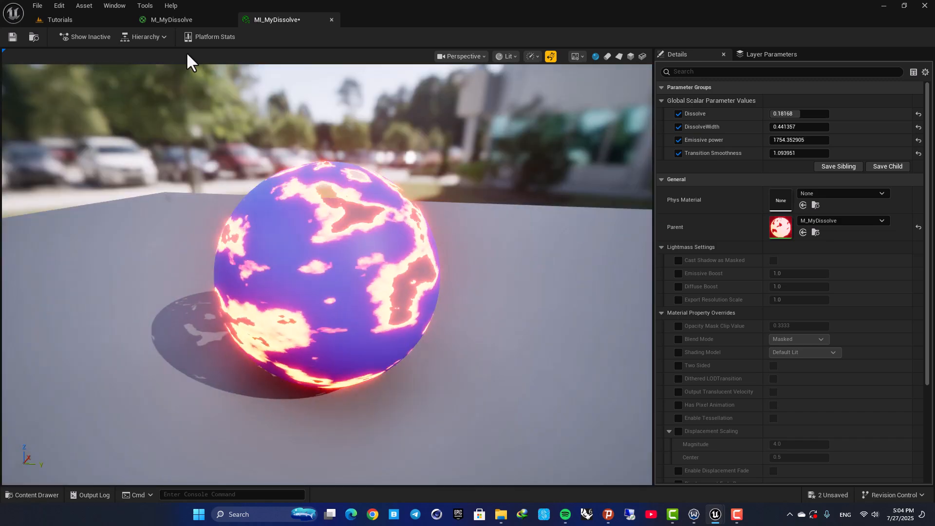
- Change the Texture Sample's texture in M_MyDissolve to T_Perlin_Noise_M
left_click(172, 19)
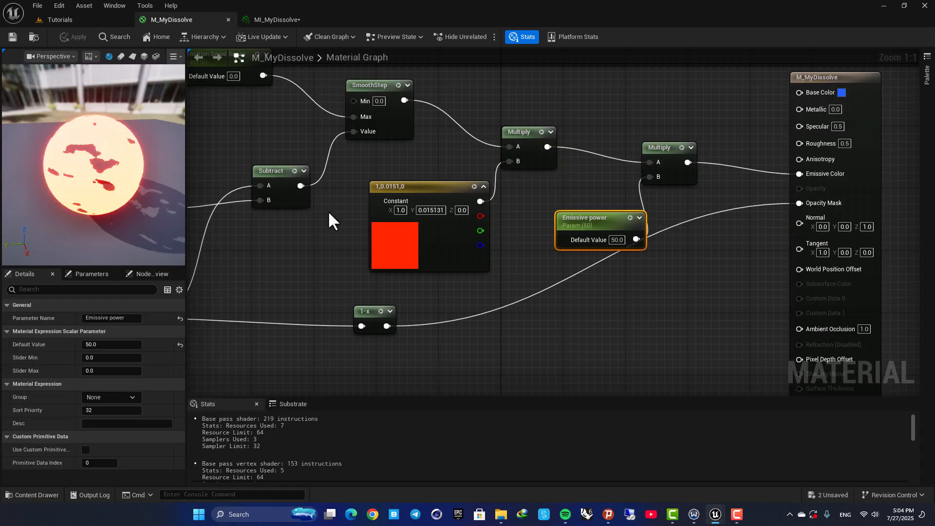
scroll(443, 233, "down", 3)
right_click_drag(457, 232, 513, 224)
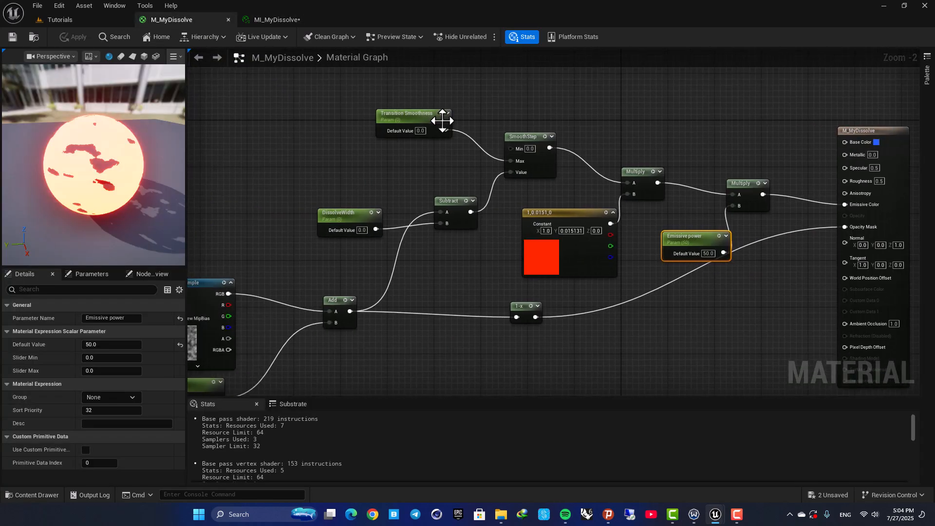
left_click(532, 247)
right_click_drag(416, 285, 634, 201)
left_click(385, 266)
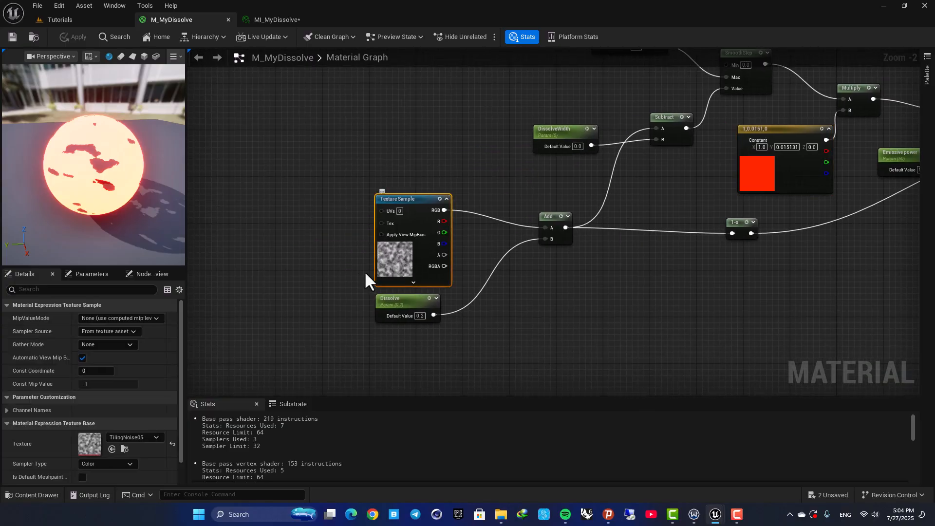
scroll(368, 268, "up", 2)
left_click(134, 437)
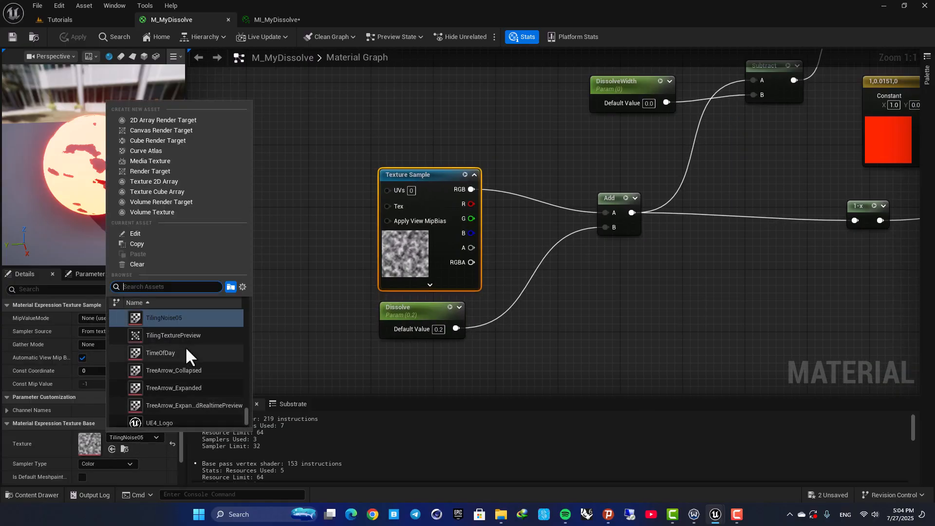
type("noise")
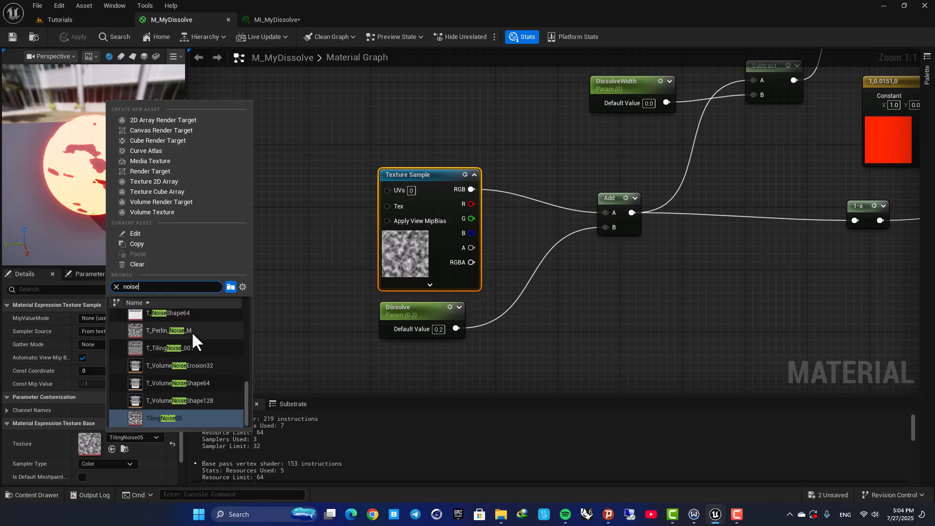
left_click(192, 333)
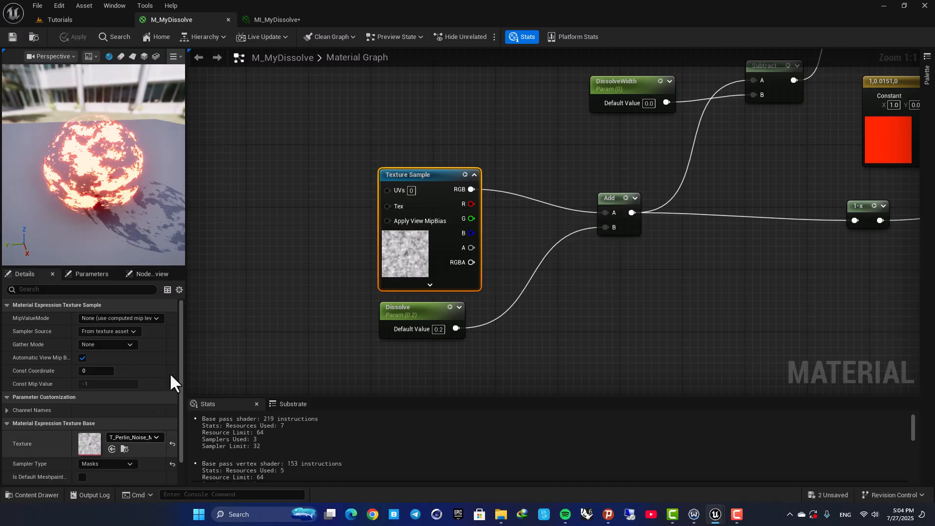
left_click(280, 19)
mouse_move(783, 115)
left_mouse_down()
mouse_move(752, 115)
mouse_move(808, 115)
mouse_move(753, 115)
mouse_move(785, 115)
left_mouse_up()
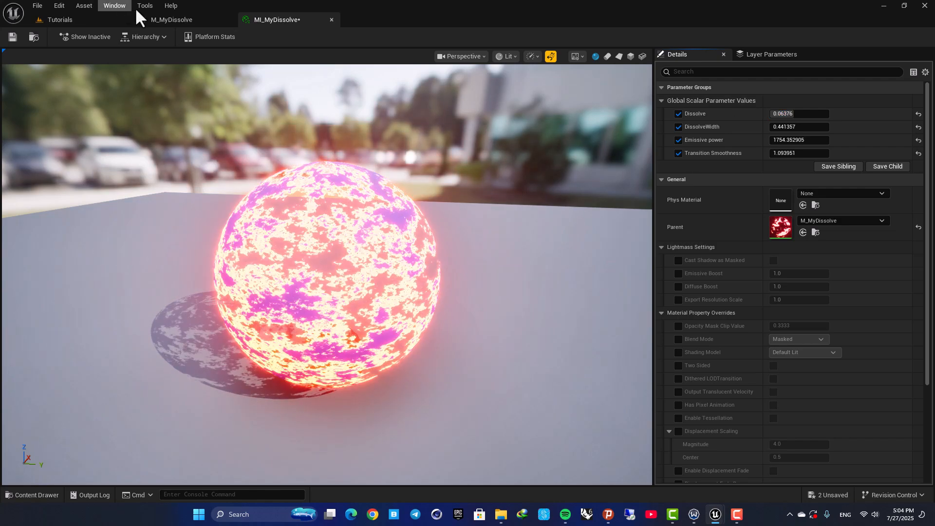
left_click(168, 20)
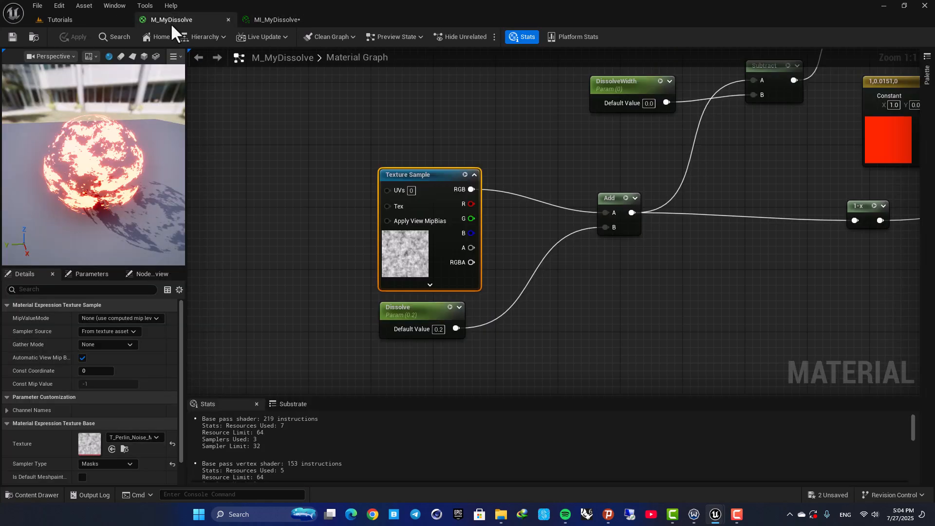
- Set the Dissolve parameter's default value to -0.4
left_click(409, 313)
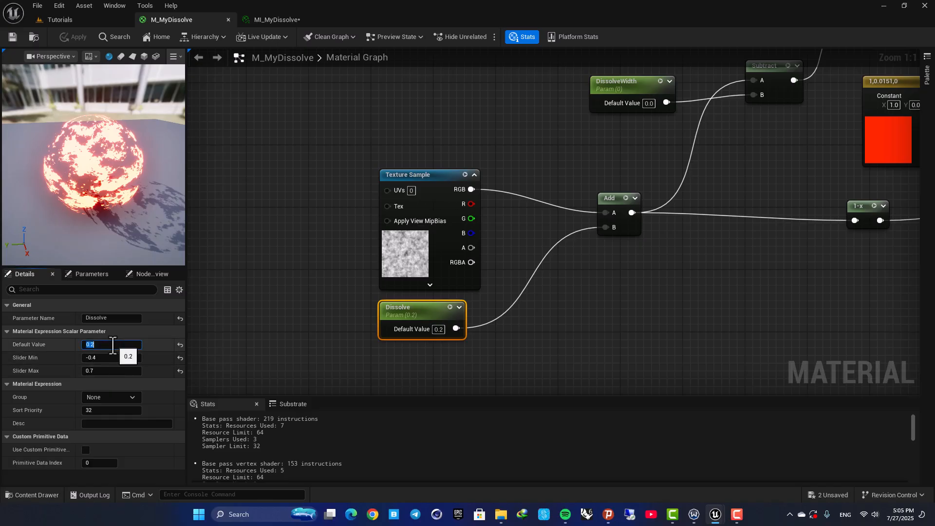
key("Return")
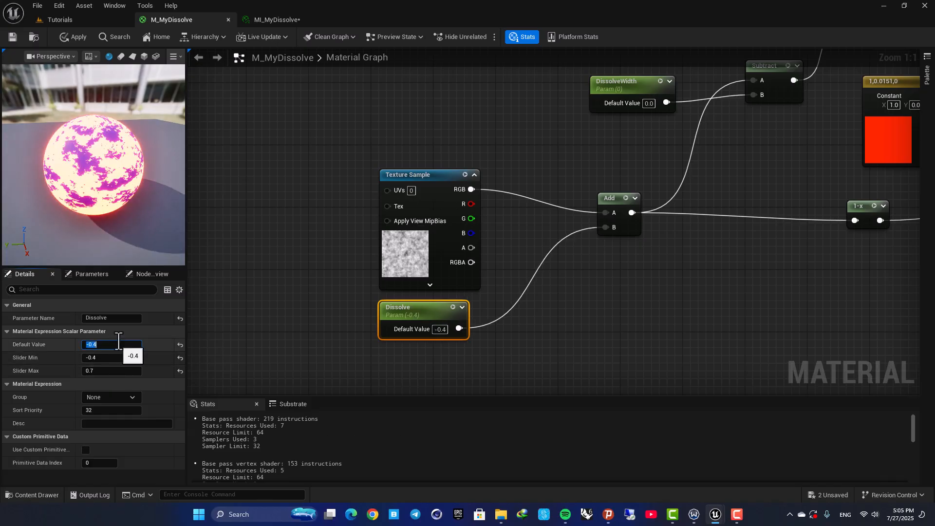
left_click_drag(101, 186, 126, 197)
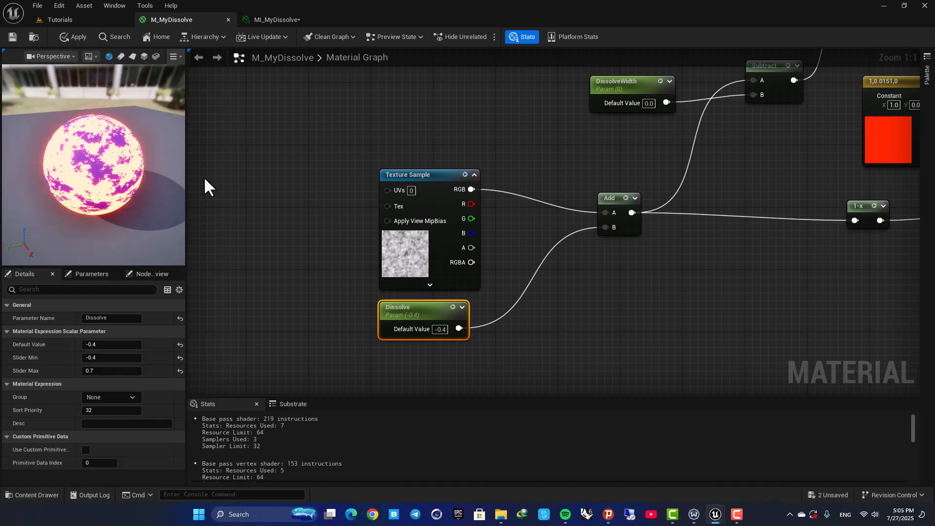
- Set the Texture Sample's texture back to TilingNoise05
left_click(402, 256)
left_click(118, 437)
scroll(145, 359, "down", 2)
scroll(168, 372, "down", 3)
type("noise")
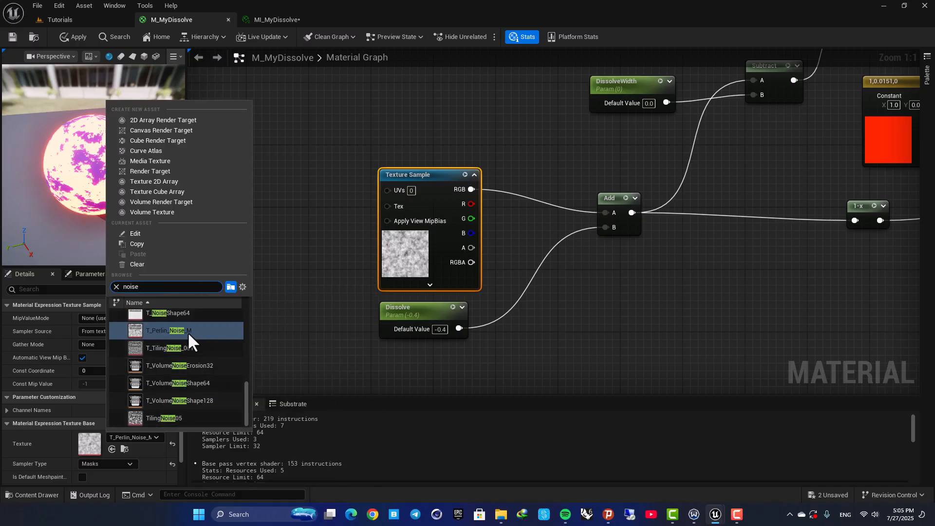
left_click(198, 415)
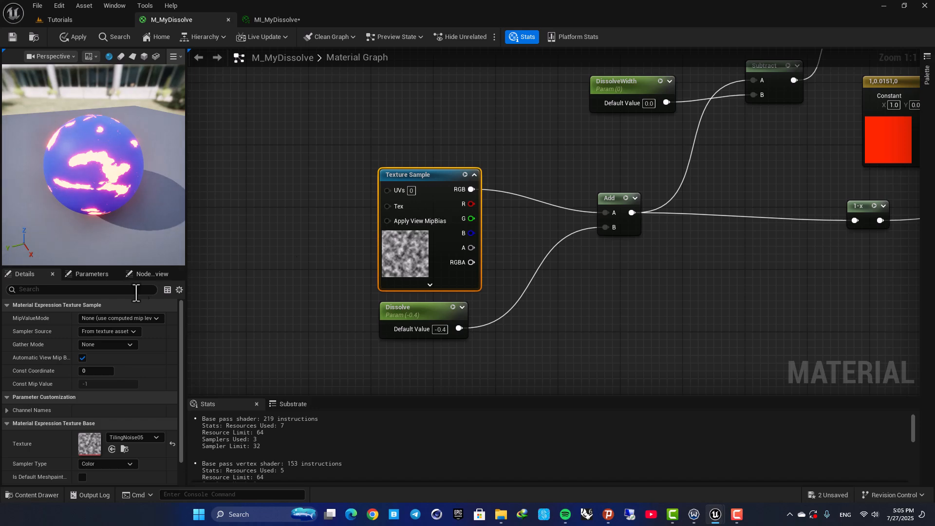
left_click(396, 312)
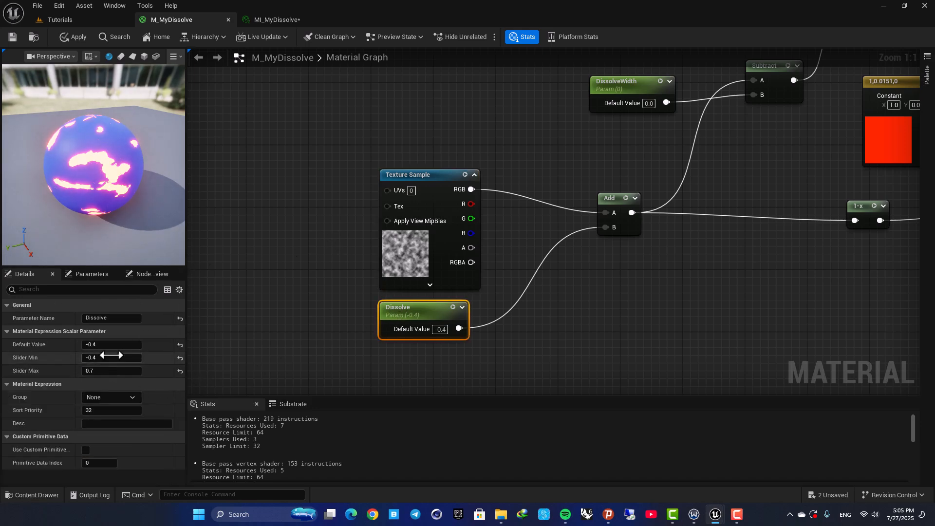
- Scrub the Dissolve parameter's default value in M_MyDissolve to about -0.3 and apply the material
mouse_move(111, 348)
left_mouse_down()
mouse_move(142, 348)
mouse_move(110, 348)
left_mouse_up()
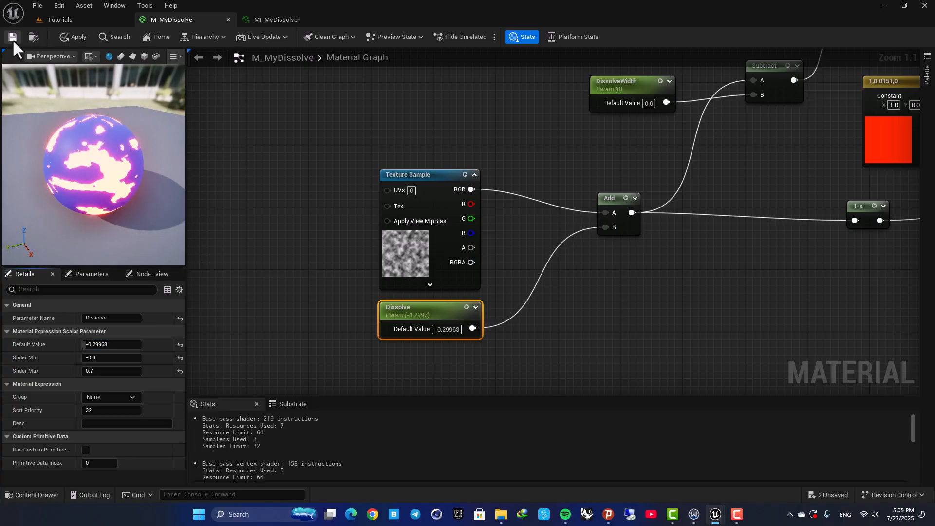
right_click_drag(529, 125, 441, 194)
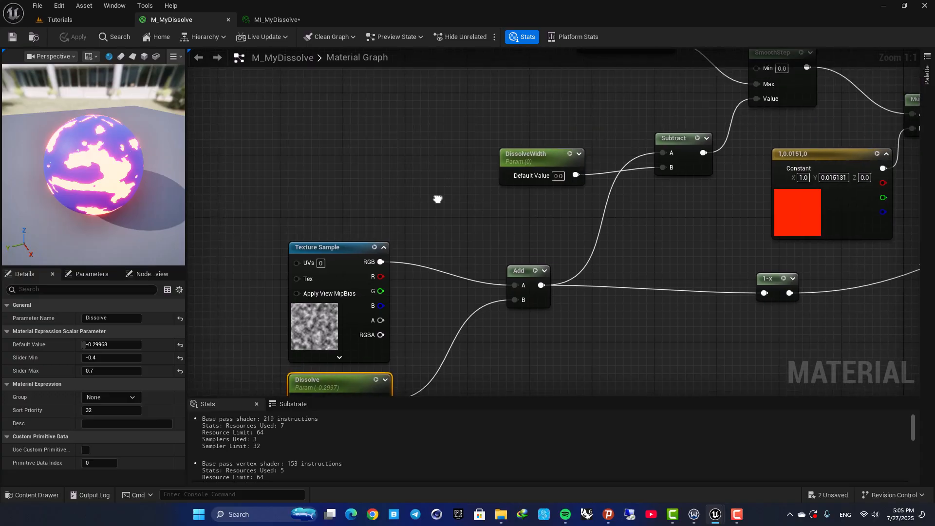
left_click(64, 38)
- In the material instance, set Dissolve to 0.7, then scrub it down to about 0.19
left_click(264, 21)
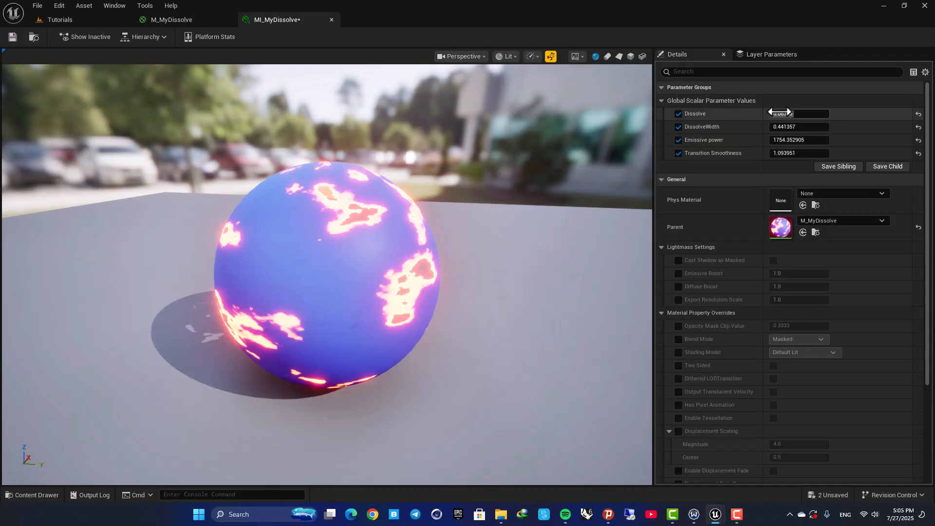
type("0.7")
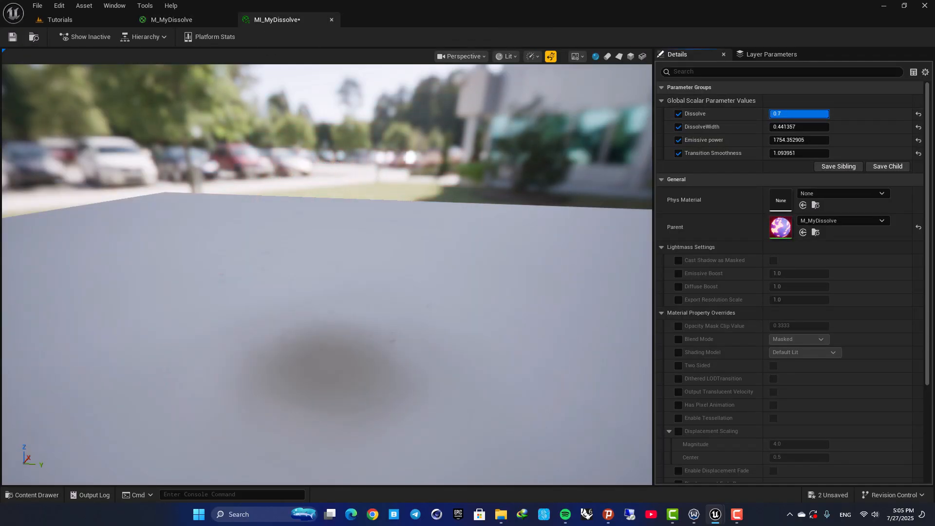
left_click_drag(825, 114, 800, 116)
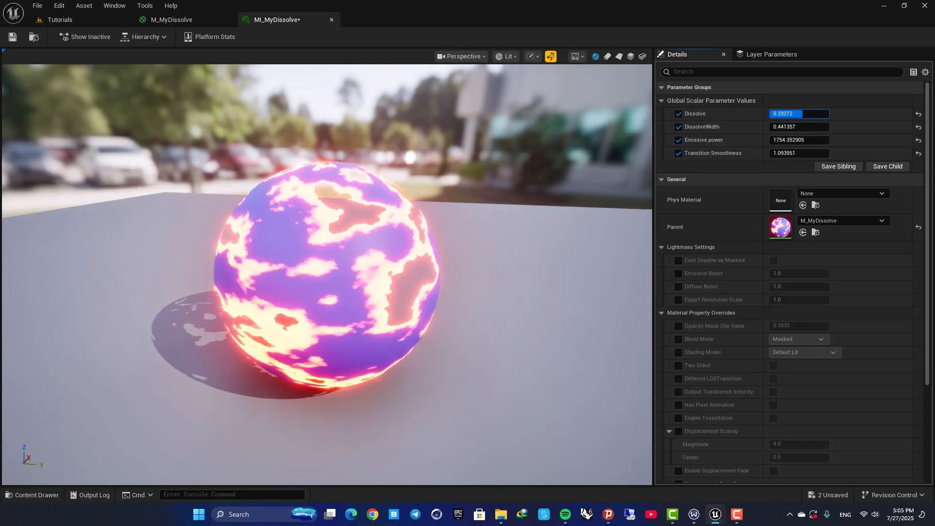
left_click_drag(368, 229, 335, 242)
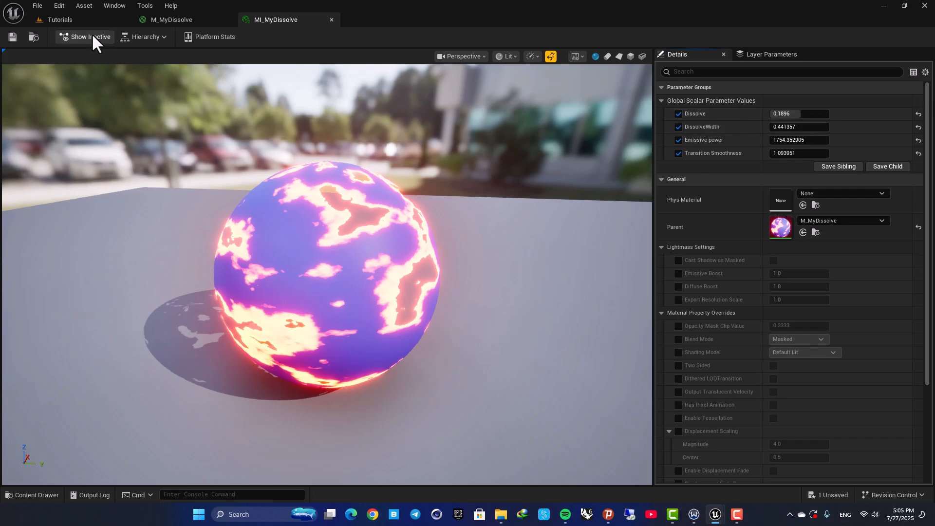
- Create an Actor Blueprint Class named BP_Dissolve in the Dissolve folder
left_click(78, 21)
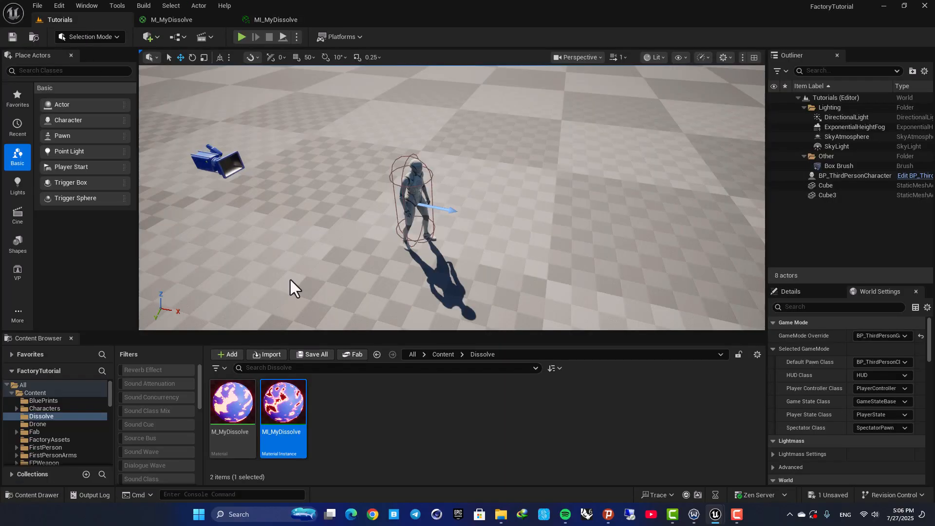
right_click(346, 396)
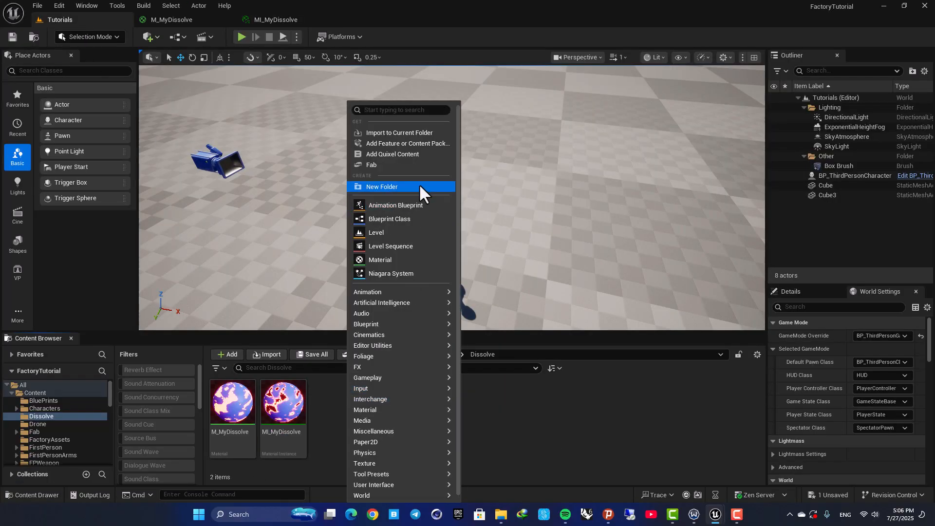
left_click(410, 219)
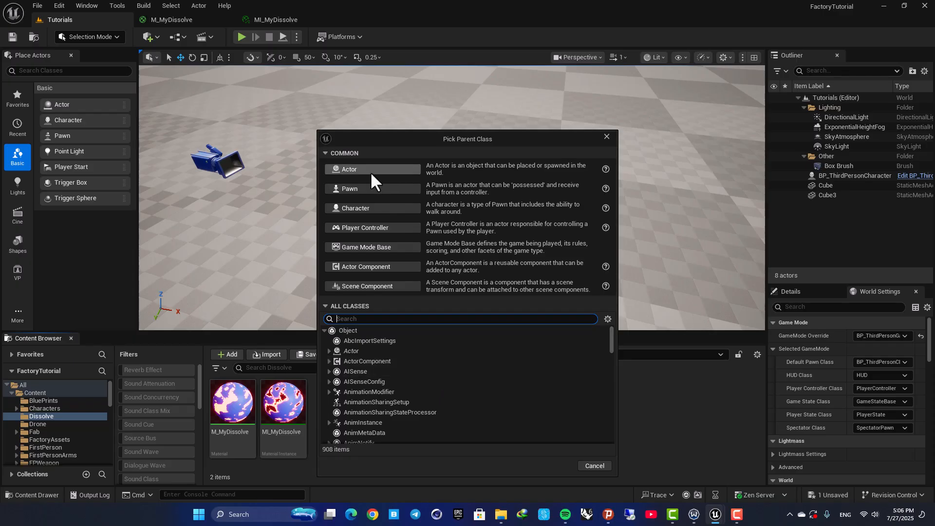
left_click(370, 173)
type("BP_Dissolve")
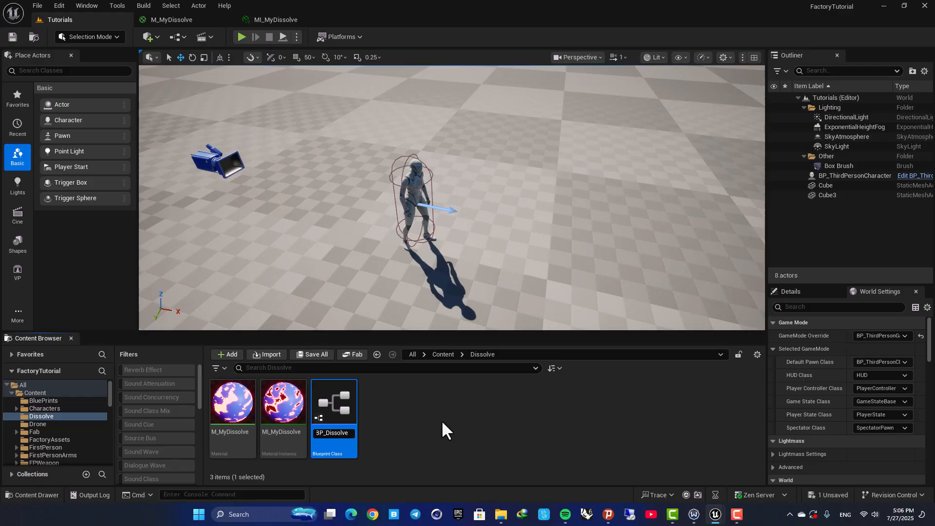
key("Return")
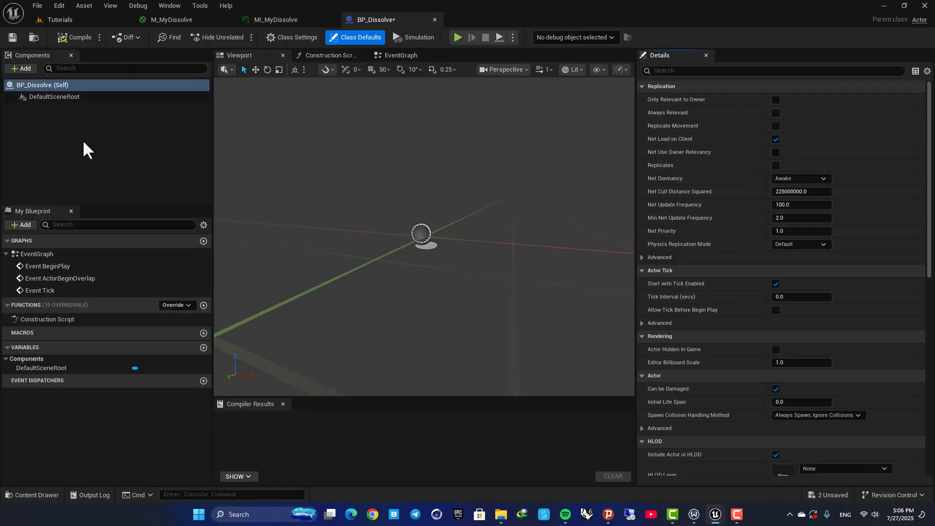
- Open BP_Dissolve, add a Sphere component and scale it up to about 3.07
left_click(82, 139)
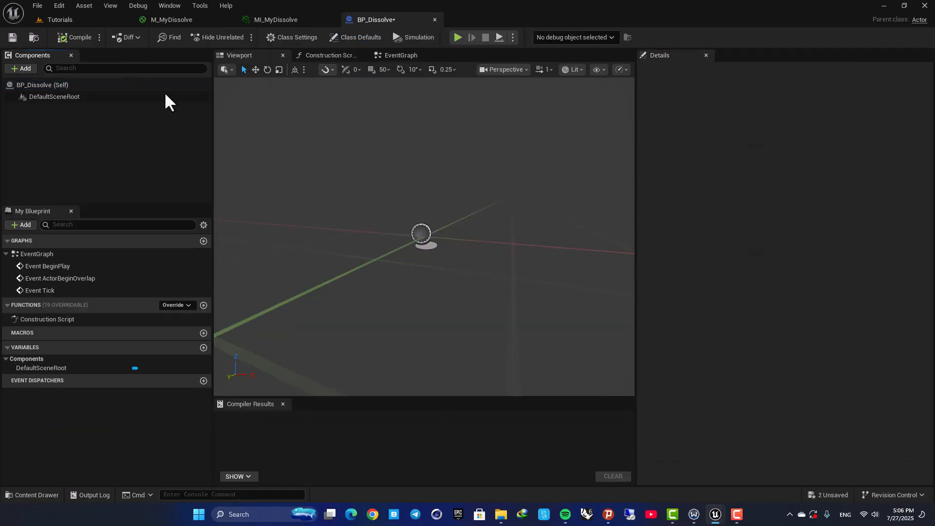
left_click(24, 68)
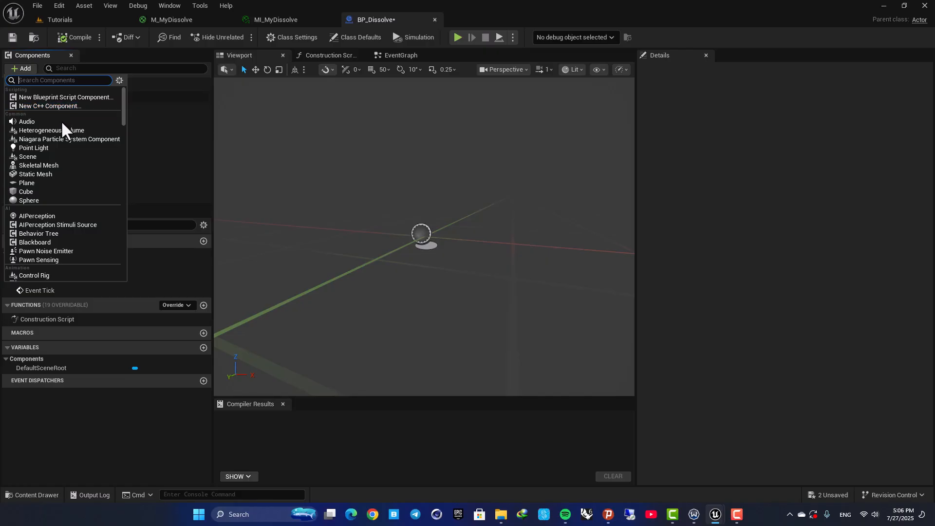
left_click(34, 199)
right_click_drag(374, 210, 376, 253)
key("r")
left_click_drag(439, 223, 480, 195)
right_click_drag(438, 224, 415, 218)
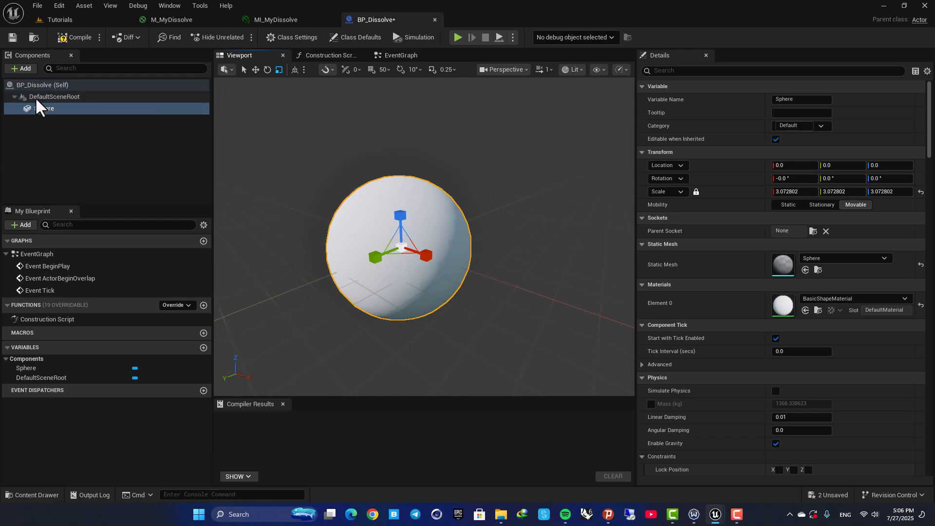
- Assign MI_MyDissolve as the Sphere component's material and compile the Blueprint
left_click(828, 299)
type("MI_my")
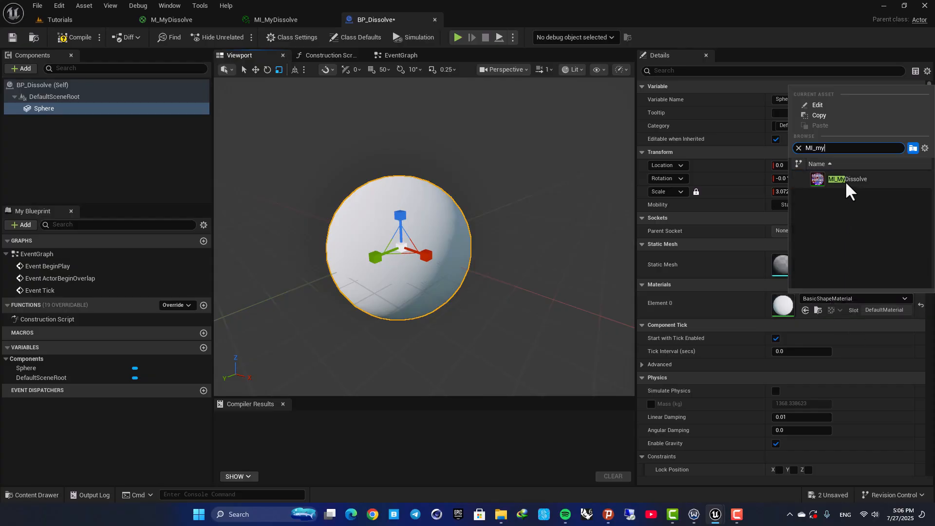
left_click(848, 180)
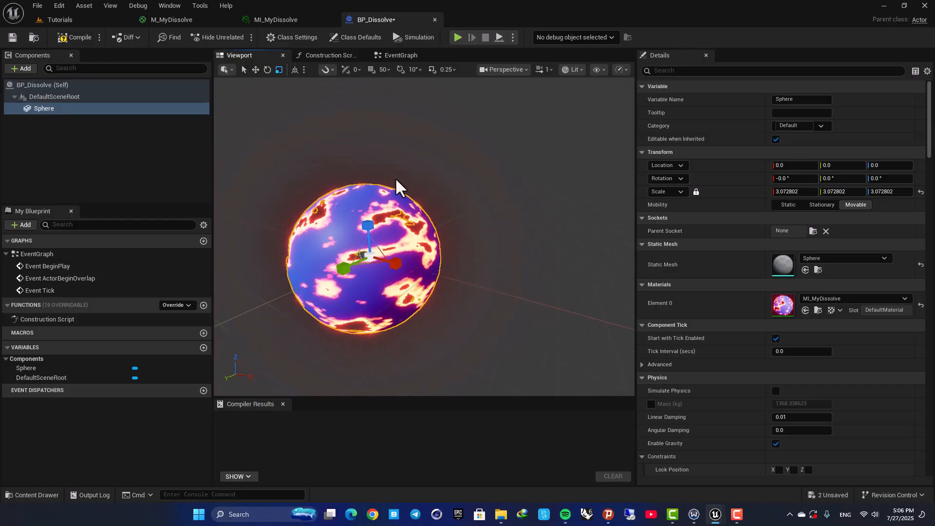
left_click(75, 38)
- Place a BP_Dissolve actor into the level
left_click(73, 20)
right_click_drag(515, 222, 560, 220)
left_click_drag(235, 410, 463, 263)
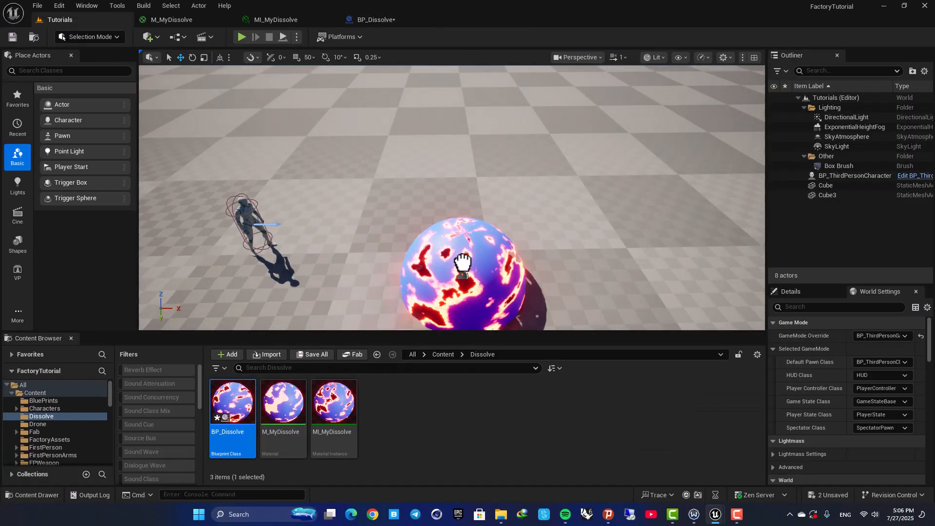
key("d")
right_click_drag(530, 208, 341, 210)
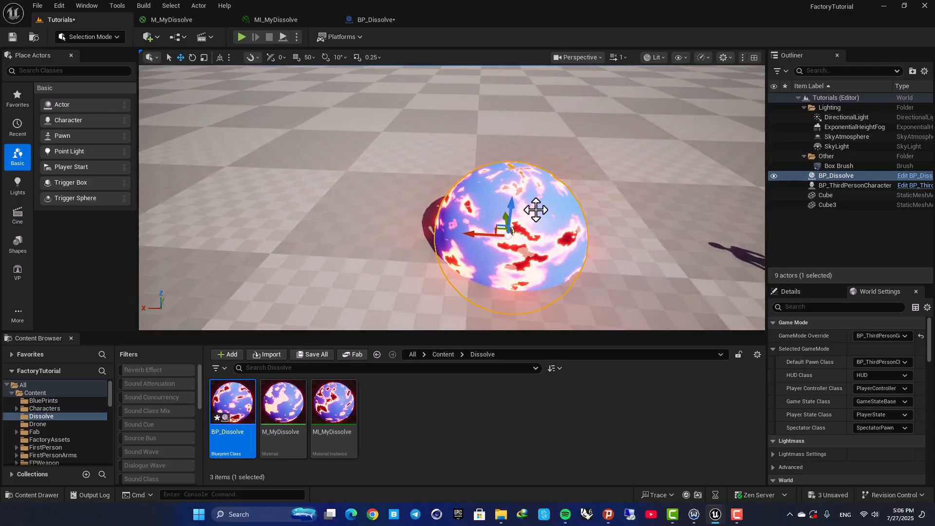
- Reposition and rescale the placed BP_Dissolve actor in the level
left_click_drag(511, 214, 283, 163)
right_click_drag(283, 163, 244, 163)
right_click_drag(384, 177, 485, 210)
key("w")
key("r")
left_click_drag(454, 235, 370, 194)
key("w")
key("d")
right_click_drag(370, 195, 287, 164)
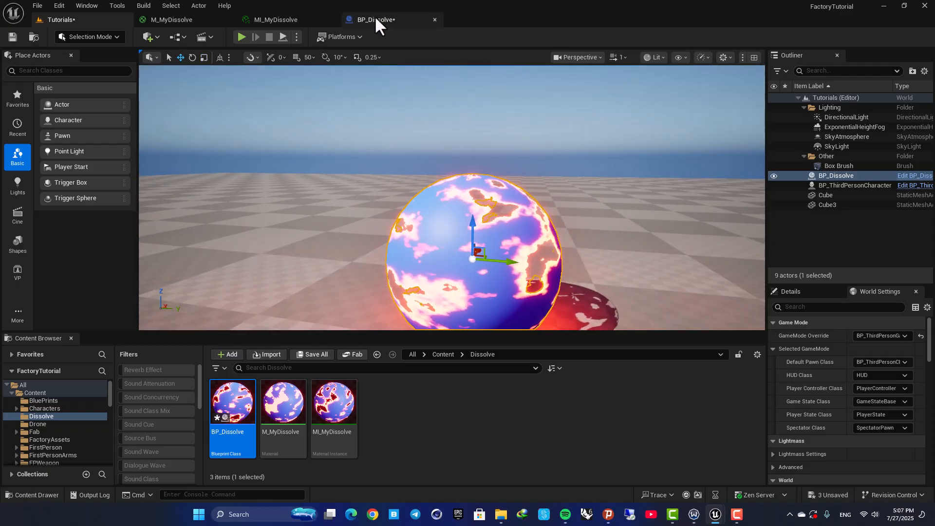
- Set the material instance's Dissolve parameter to -0.4 and check the sphere in the level
left_click(276, 20)
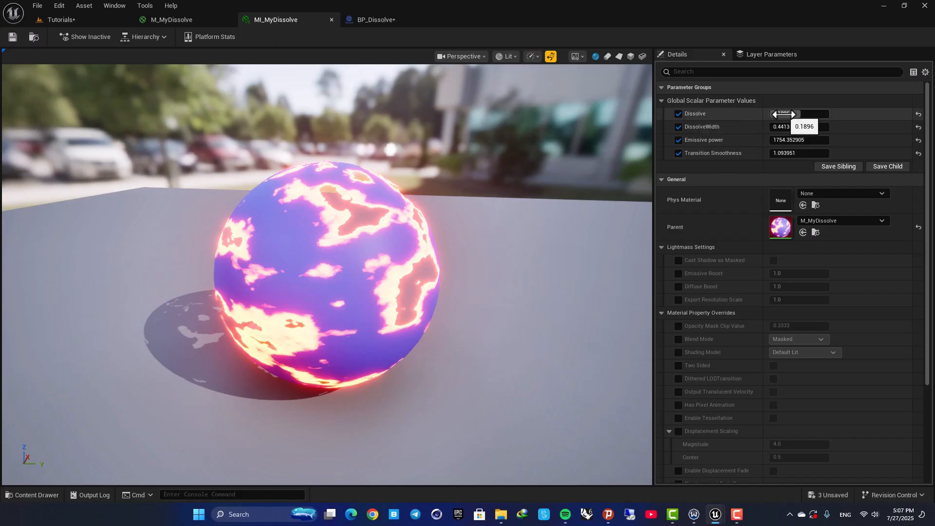
left_click_drag(783, 115, 731, 115)
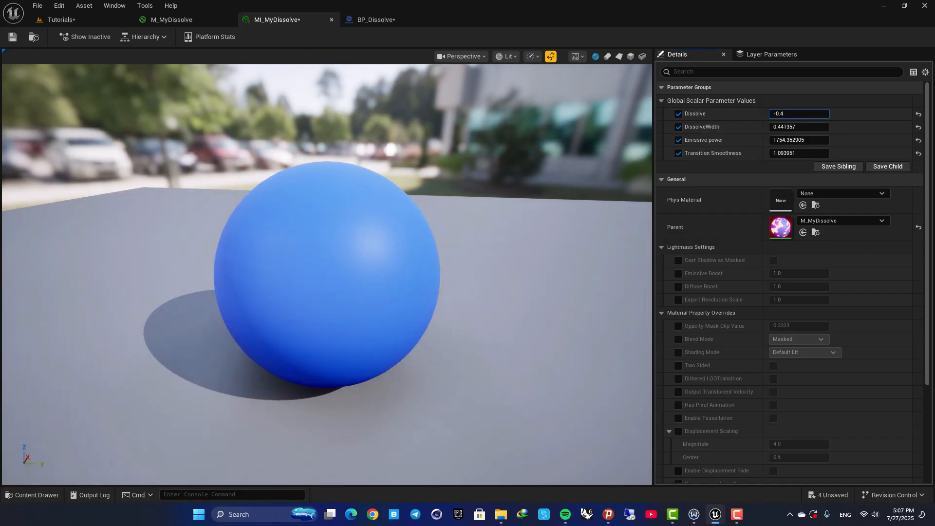
key("Return")
left_click(76, 21)
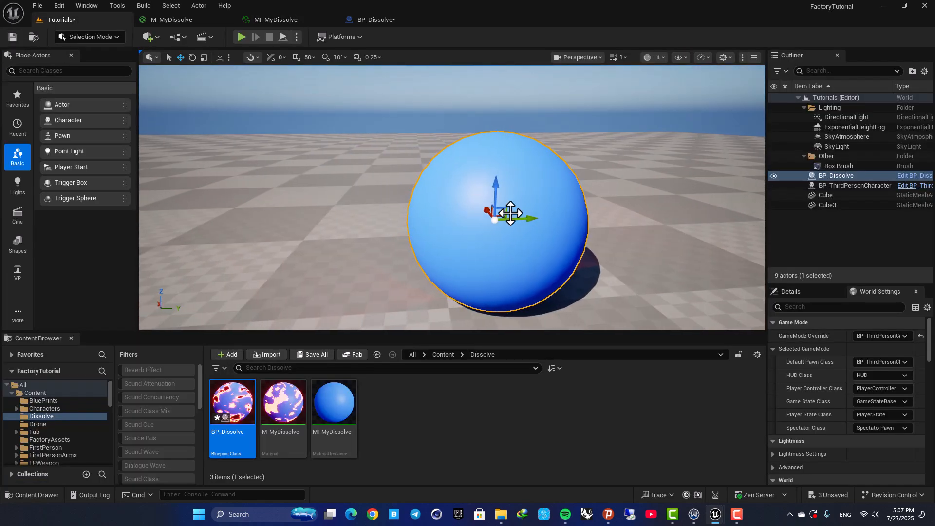
key("d")
mouse_move(517, 210)
right_mouse_down()
mouse_move(492, 210)
mouse_move(518, 210)
right_mouse_up()
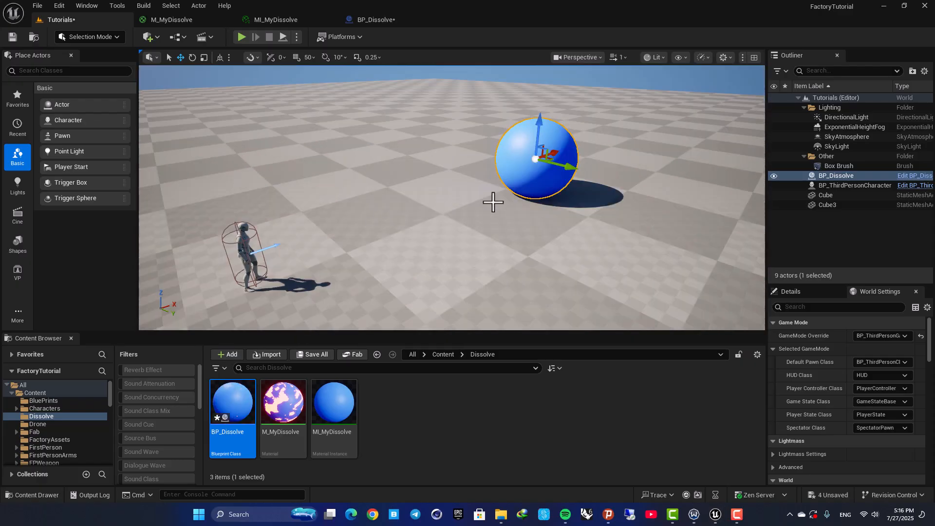
- Add a reference to the Sphere component in BP_Dissolve's Event Graph
left_click(260, 23)
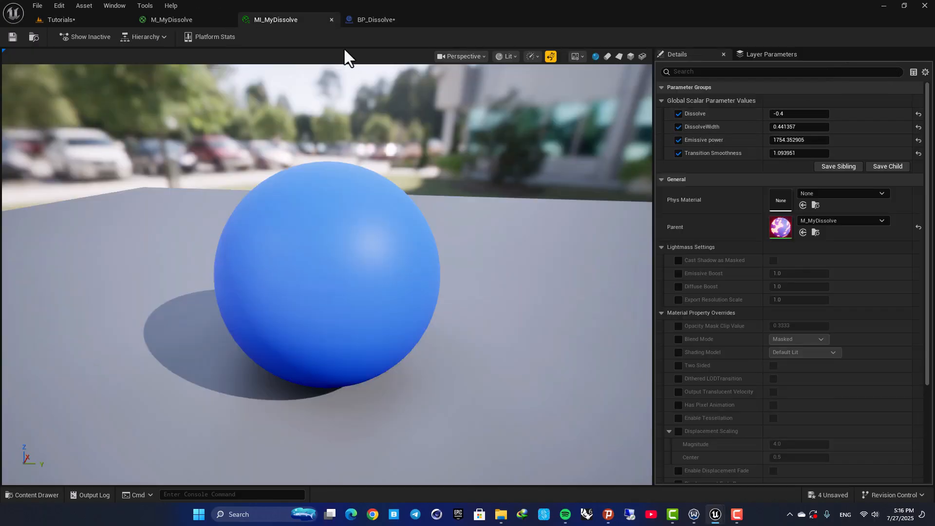
left_click(369, 21)
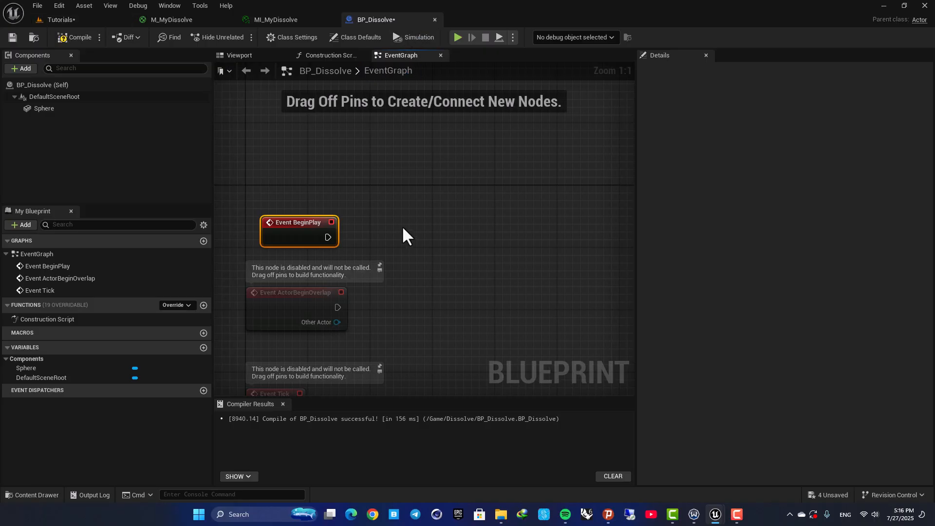
right_click_drag(406, 234, 419, 167)
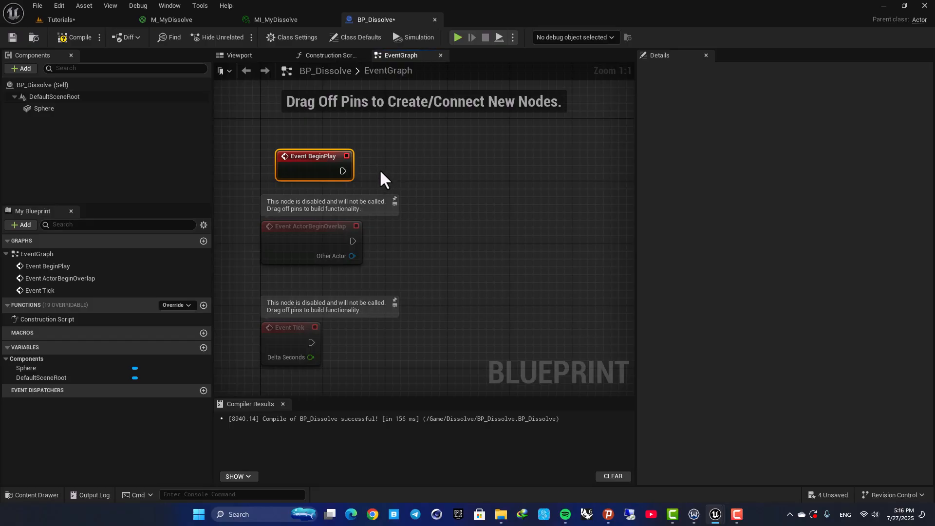
left_click_drag(310, 156, 318, 125)
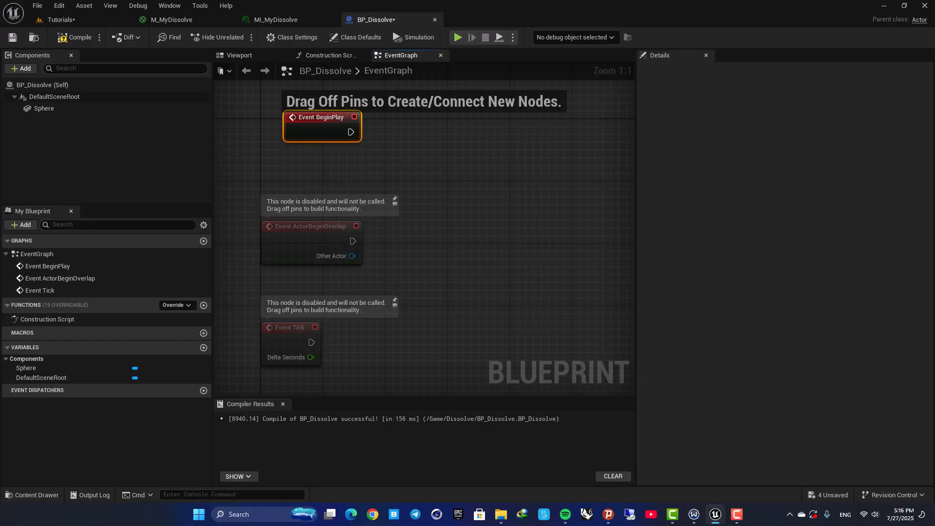
right_click_drag(393, 163, 397, 209)
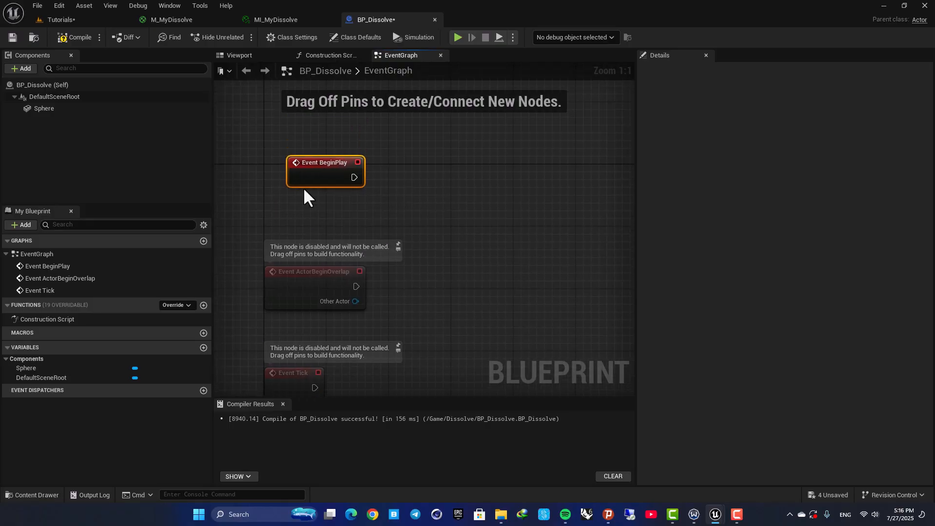
left_click(241, 55)
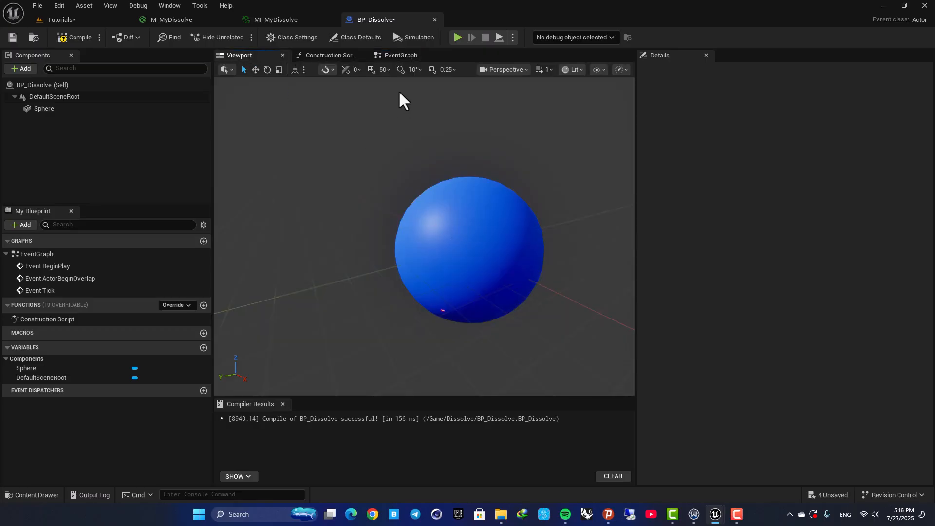
left_click(397, 55)
left_click_drag(68, 110, 413, 200)
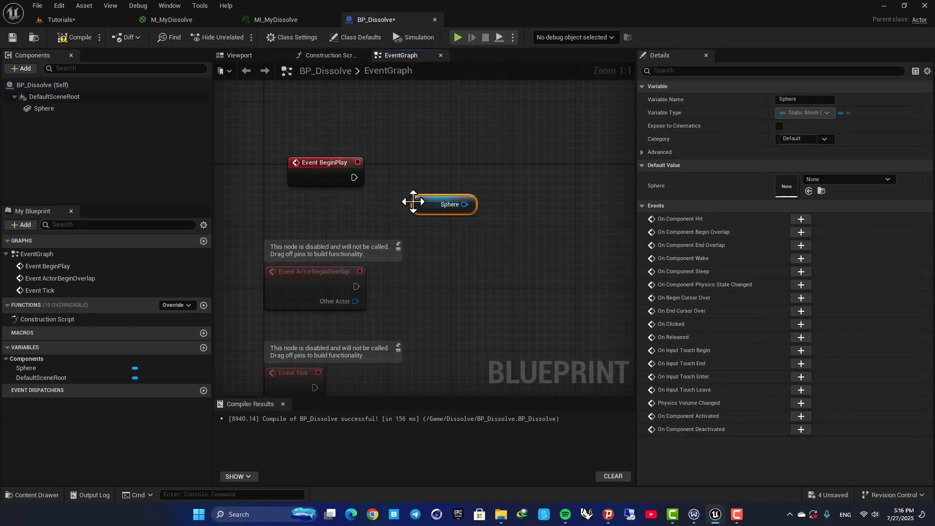
- From the Sphere reference, add a Create Dynamic Material Instance node
right_click_drag(464, 214, 386, 249)
left_click_drag(459, 194, 464, 184)
type("create")
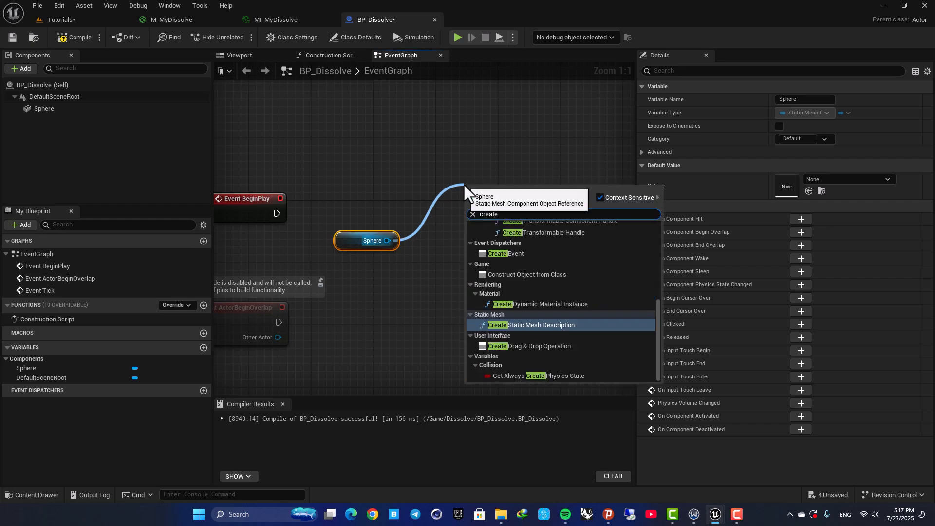
type(" dynam")
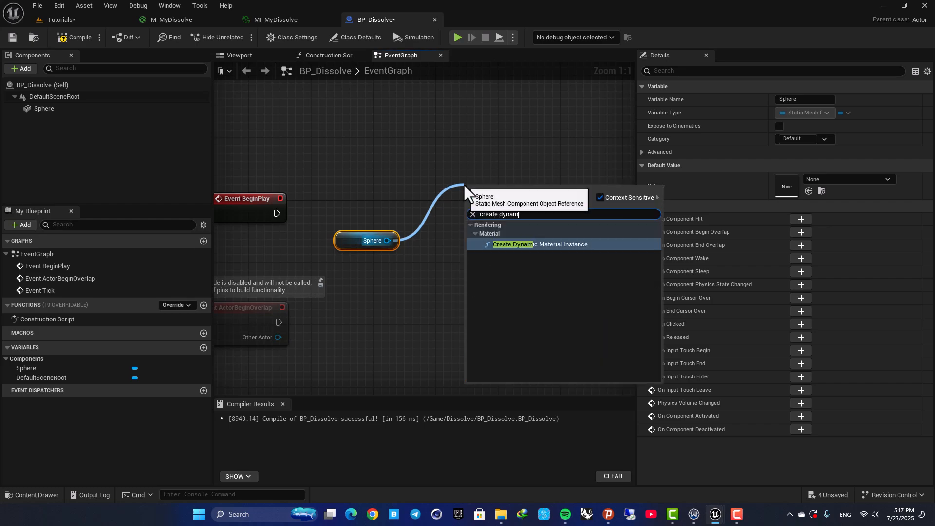
left_click(519, 245)
- Connect Event BeginPlay's execution to the Create Dynamic Material Instance node
left_click_drag(246, 209, 333, 195)
left_click(484, 192)
right_click_drag(483, 176, 483, 147)
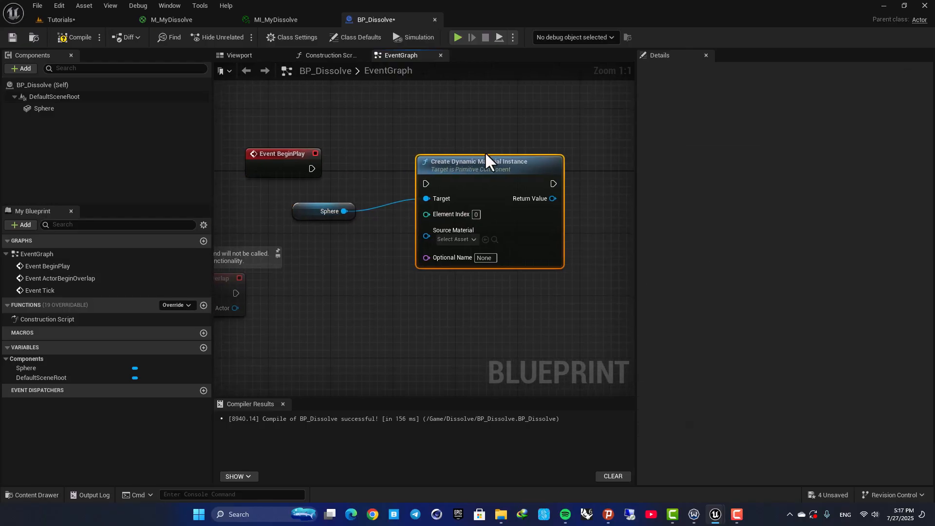
left_click(314, 213)
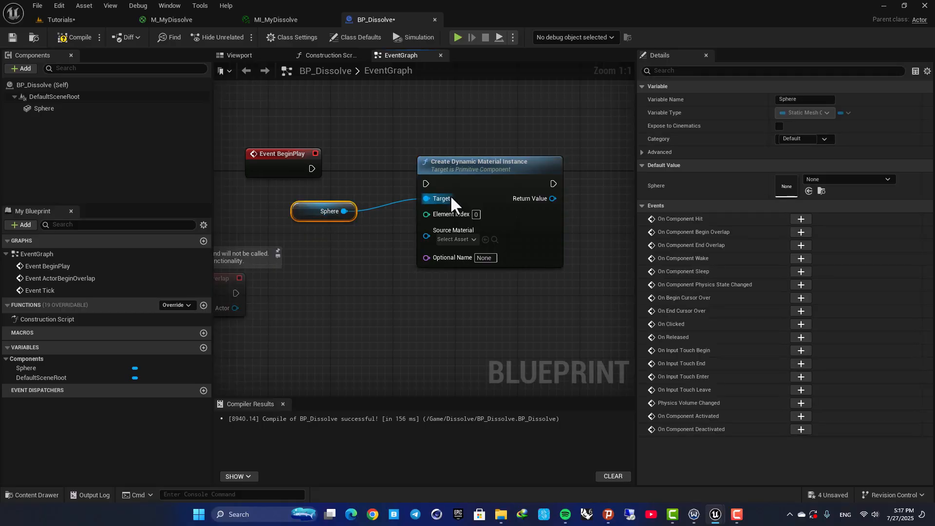
left_click_drag(291, 172, 329, 171)
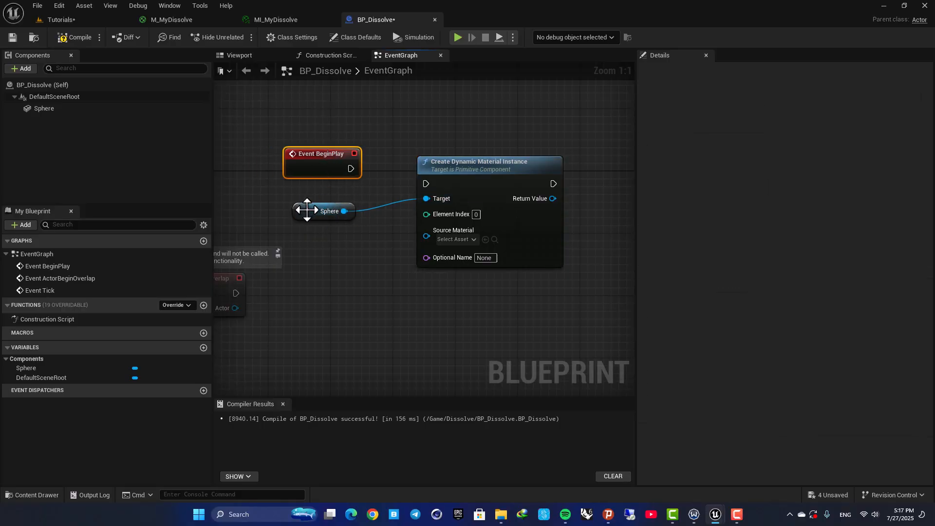
left_click_drag(351, 168, 463, 157)
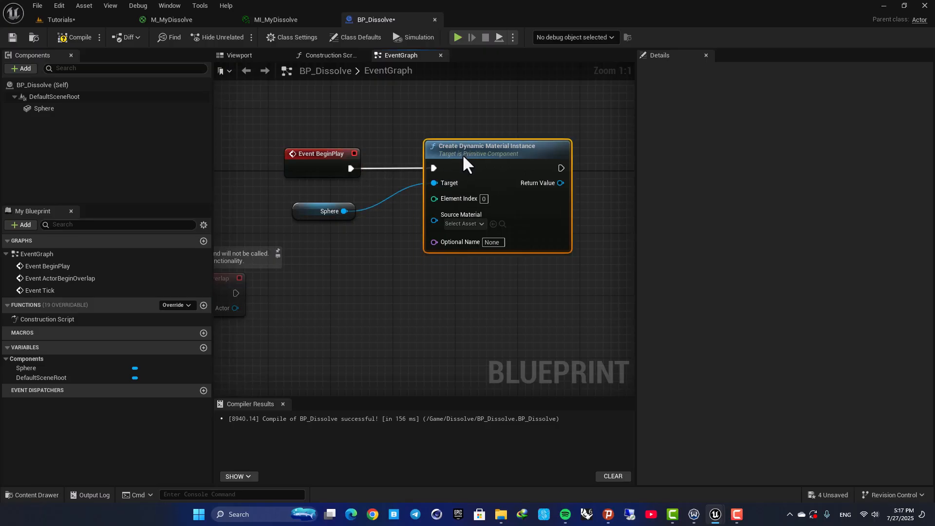
- Promote the Create Dynamic Material Instance's Return Value to a variable named Dissolvematerialinstance
right_click_drag(519, 114, 443, 146)
left_click_drag(486, 215, 578, 214)
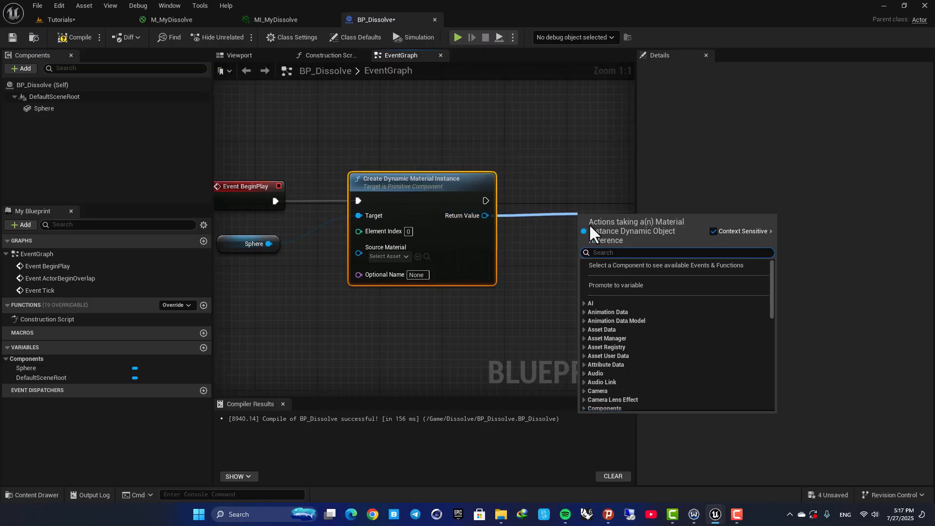
left_click(615, 286)
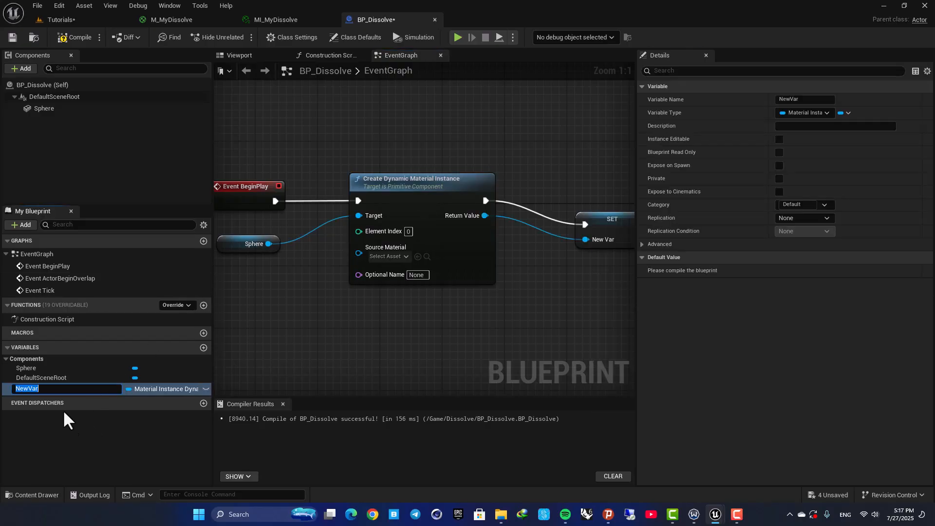
type("Dissolvematerialinstance")
key("Return")
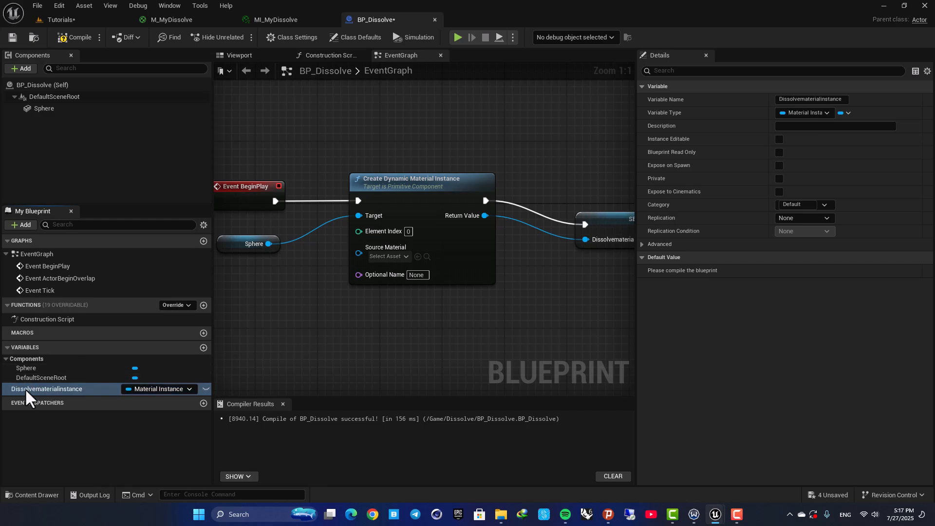
- Set the Create Dynamic Material Instance node's Source Material to MI_MyDissolve
left_click(404, 188)
left_click(393, 256)
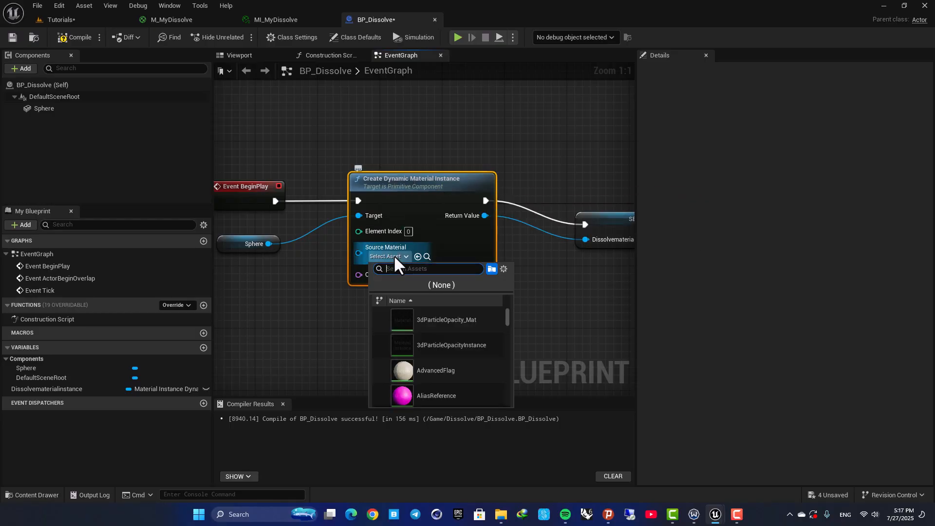
type("M-d")
key("BackSpace")
key("BackSpace")
key("BackSpace")
type("M")
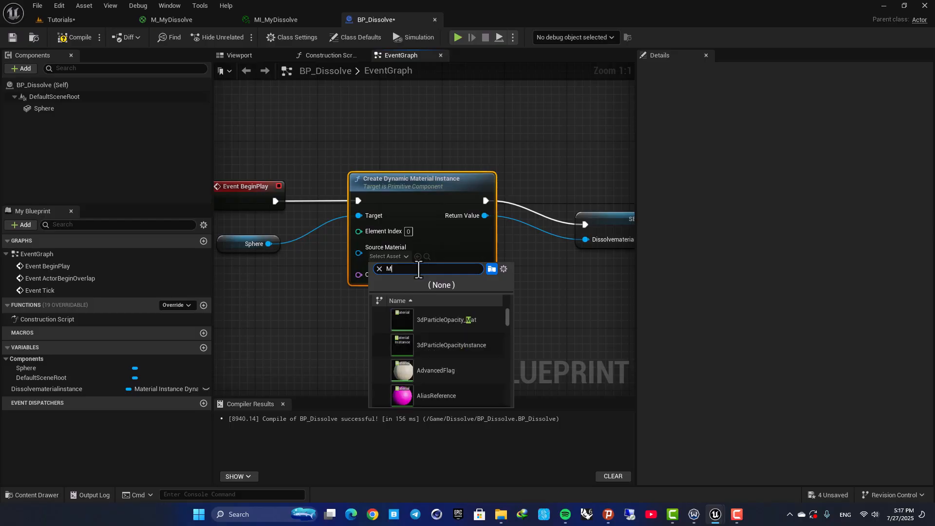
type("I_my")
left_click(441, 320)
- Compile the BP_Dissolve Blueprint
right_click_drag(513, 280, 370, 309)
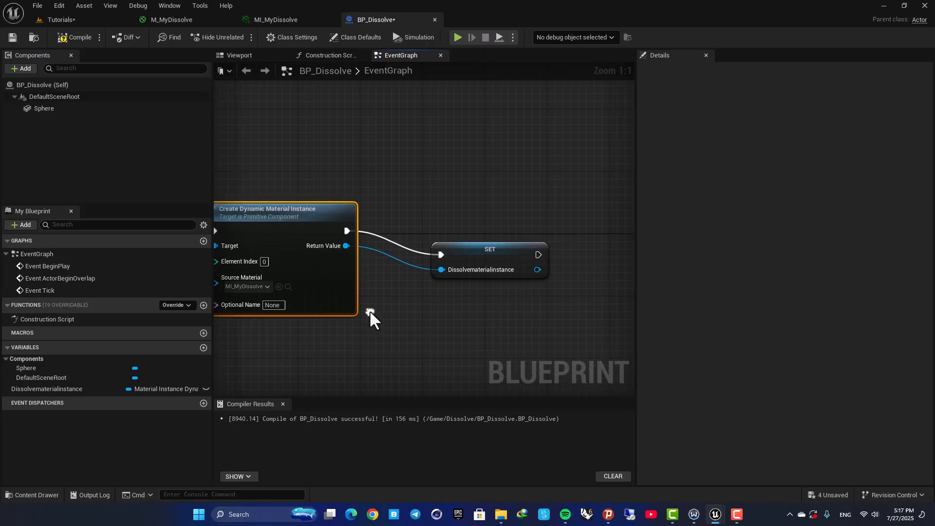
left_click(475, 227)
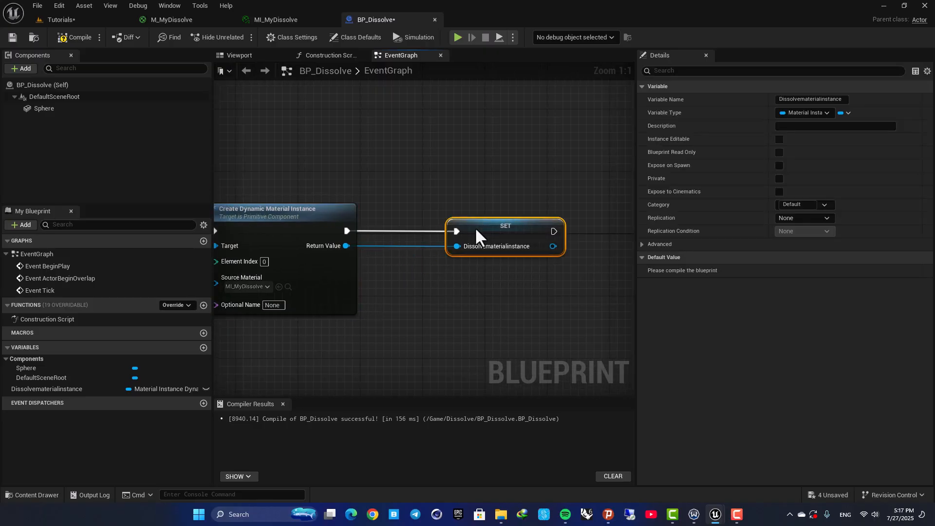
left_click(74, 37)
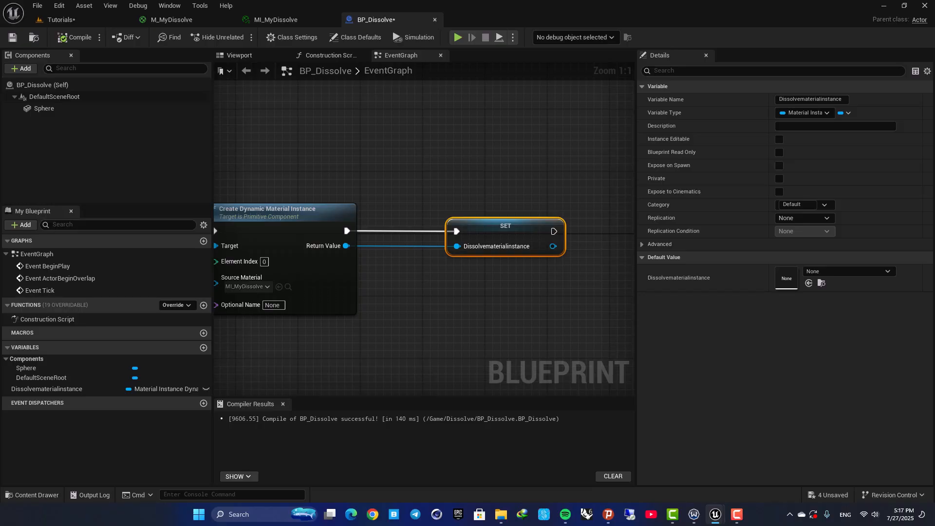
- From the Dissolvematerialinstance SET node, add a Set Scalar Parameter Value node
right_click_drag(529, 176, 361, 175)
left_click_drag(385, 245, 499, 246)
type("s")
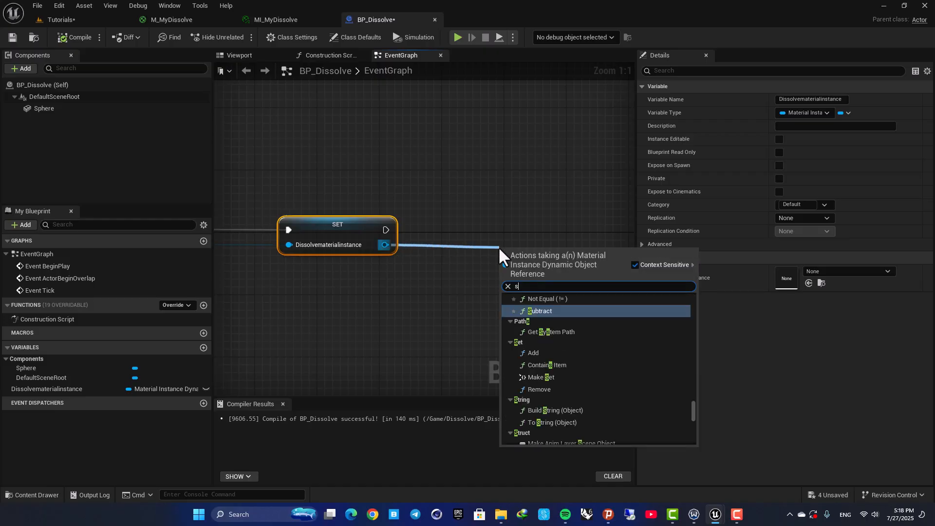
type("et scala")
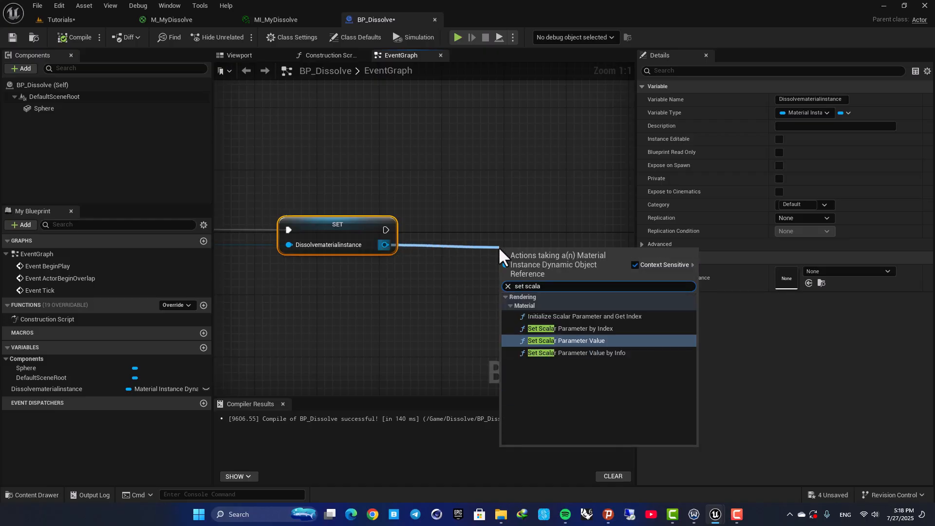
left_click(598, 341)
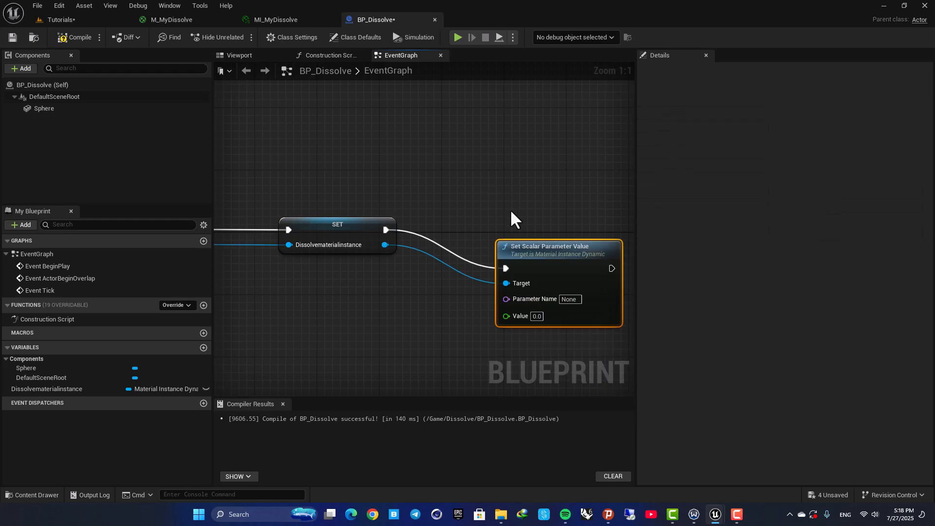
- Copy the Dissolve parameter's internal name from MI_MyDissolve and paste it into the Set Scalar Parameter Value's Parameter Name
left_click_drag(542, 261, 539, 231)
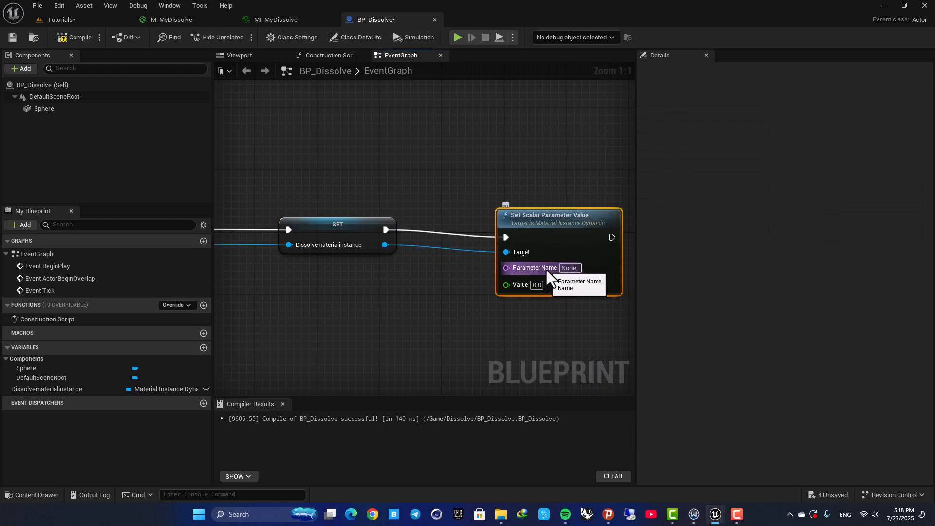
left_click(274, 20)
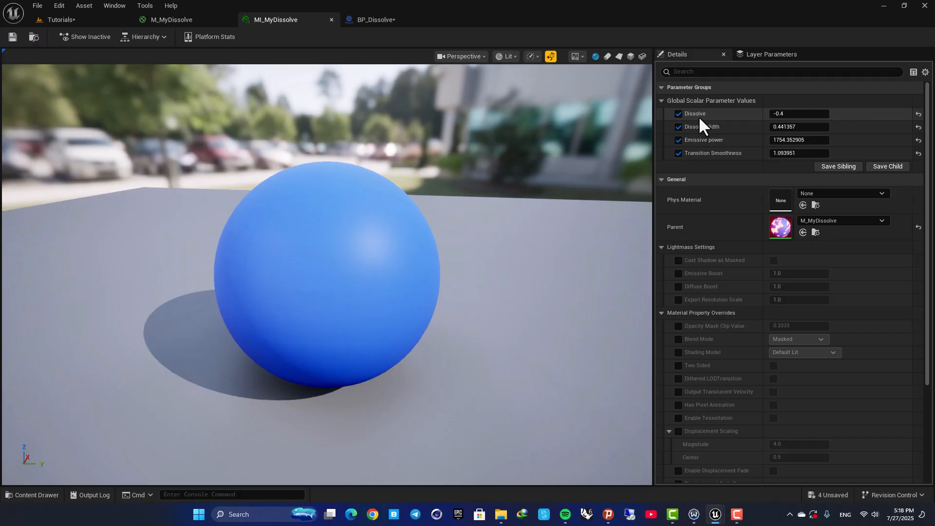
right_click(698, 117)
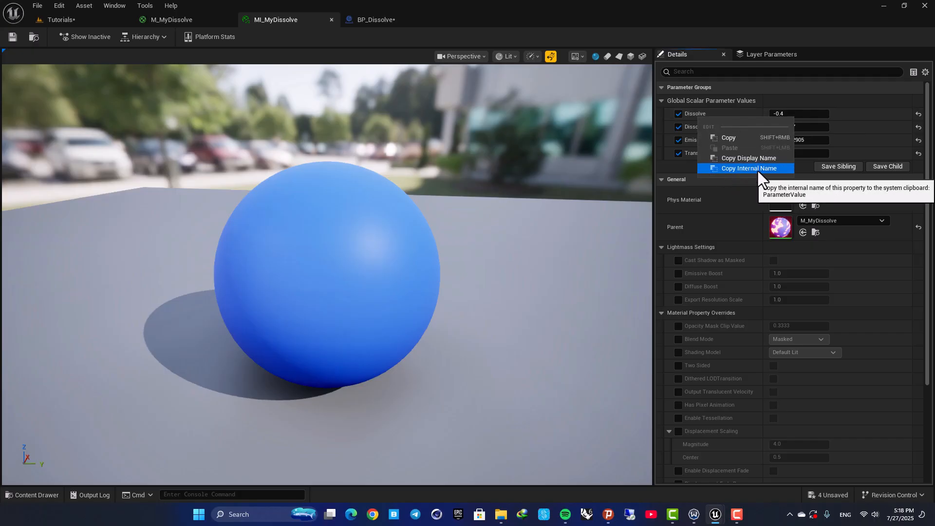
left_click(755, 167)
left_click(375, 20)
left_click(569, 268)
right_click(570, 269)
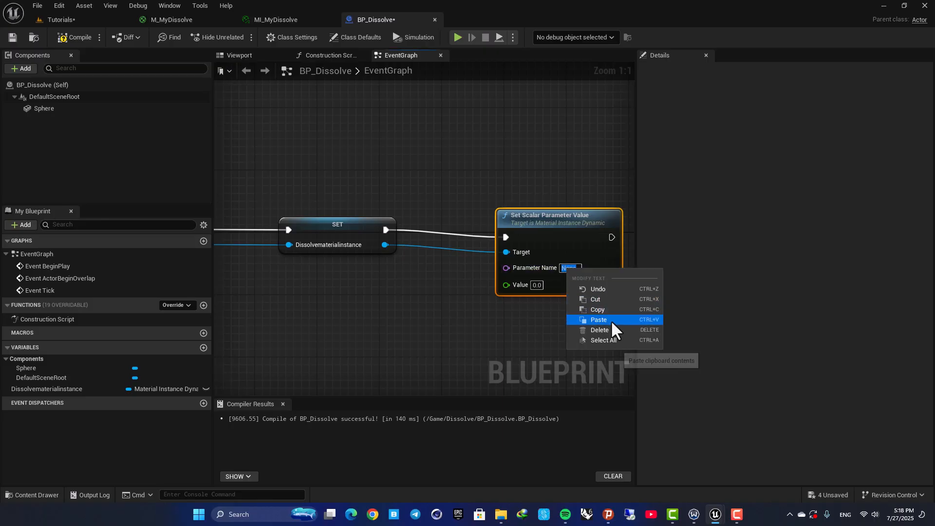
left_click(611, 320)
left_click(494, 171)
- Set the Set Scalar Parameter Value node's Value to 1
left_click(537, 292)
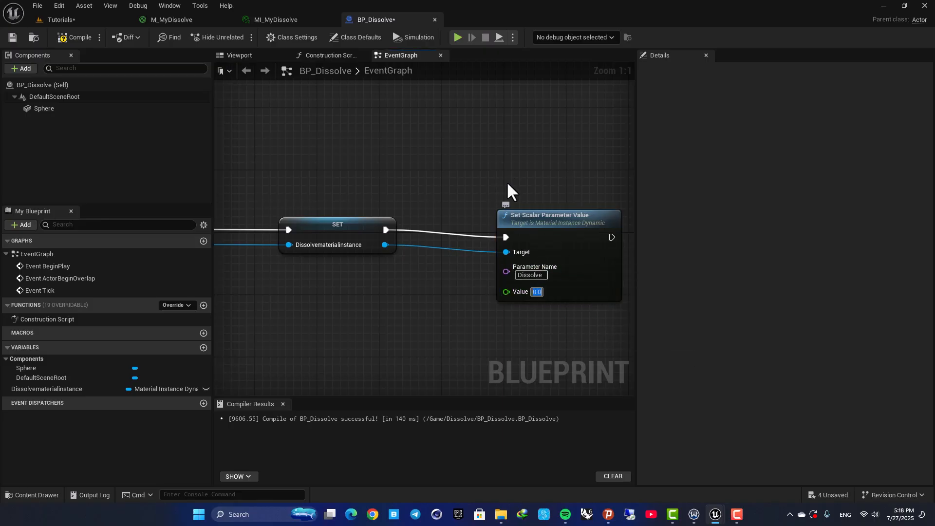
right_click_drag(344, 302, 457, 285)
scroll(457, 285, "down", 3)
left_click(565, 228)
scroll(558, 270, "up", 2)
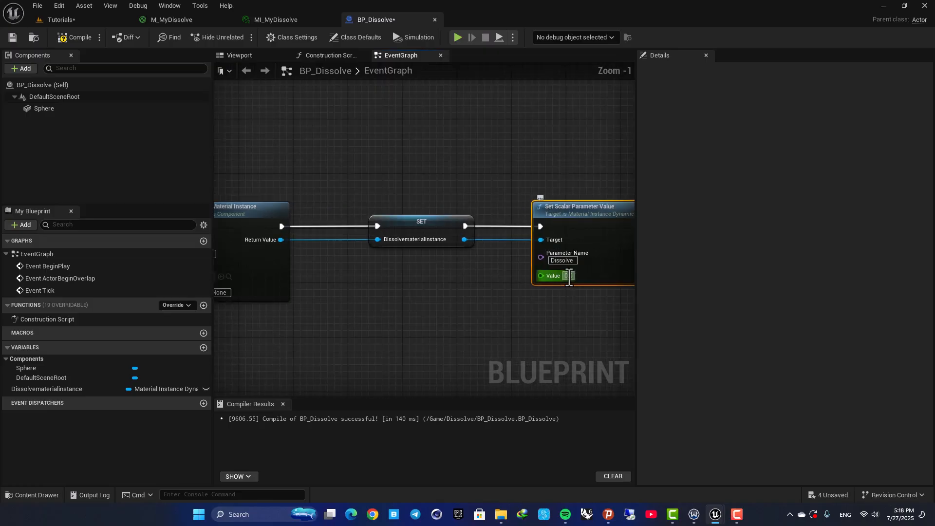
left_click(569, 276)
type("1")
key("Return")
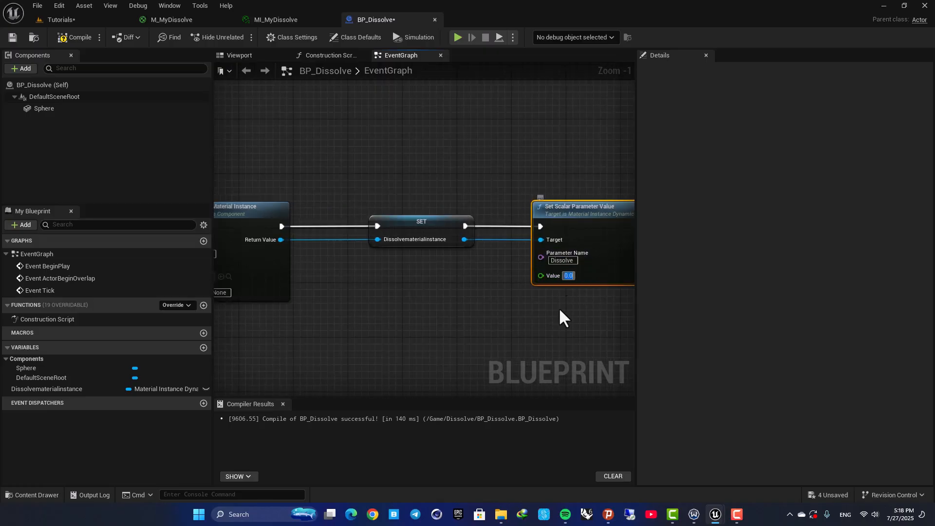
- Compile the Blueprint and play the level to test the sphere
left_click(548, 322)
left_click(80, 37)
scroll(377, 150, "down", 3)
right_click_drag(377, 150, 418, 153)
left_click(58, 19)
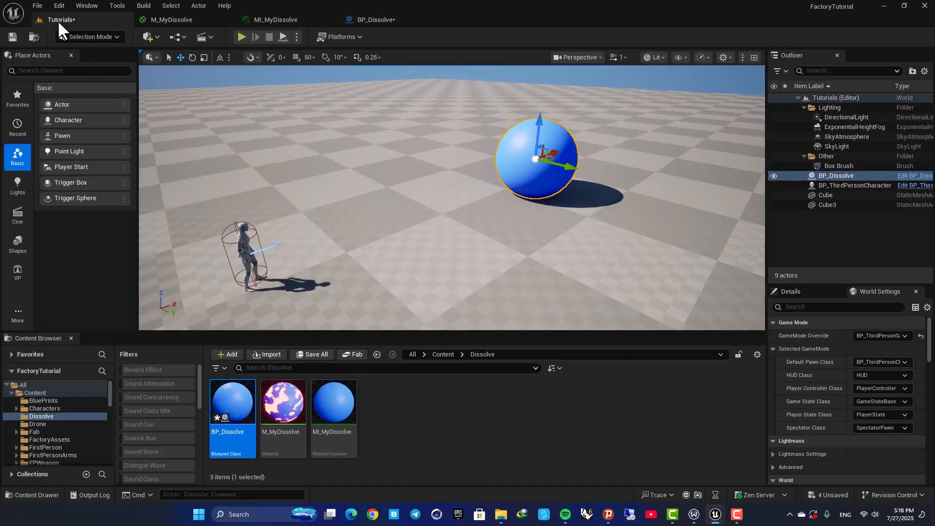
right_click_drag(310, 87, 322, 72)
left_click(241, 37)
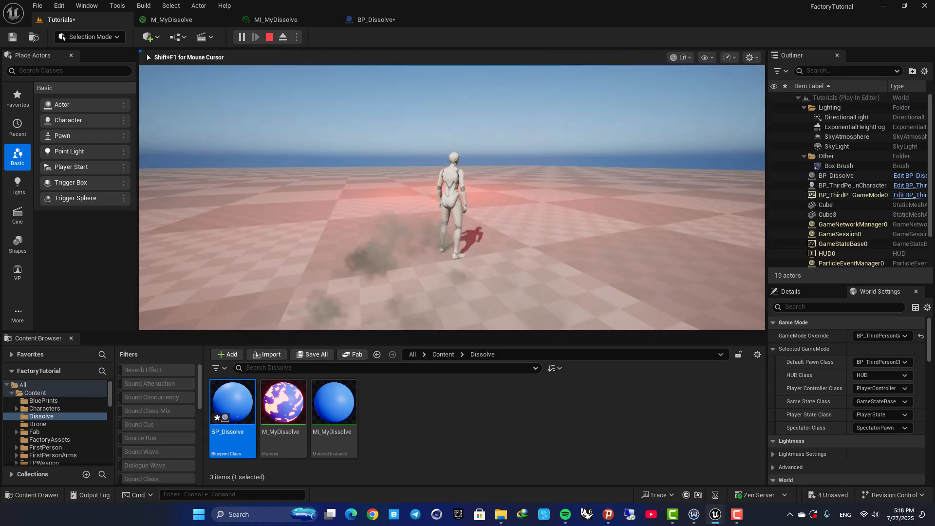
key("shift+F1")
key("Escape")
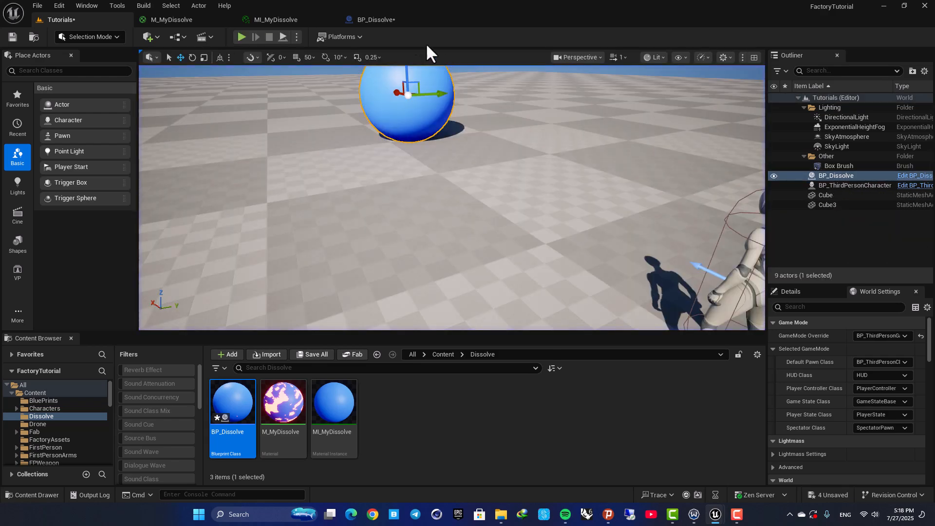
- Insert a Delay node after Event BeginPlay in BP_Dissolve's Event Graph
left_click(375, 19)
scroll(403, 256, "up", 2)
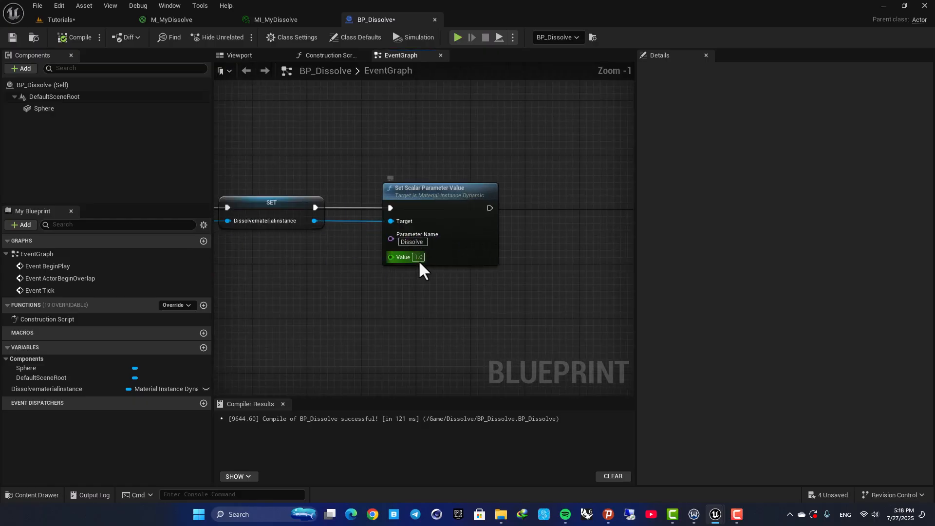
left_click(419, 257)
right_click_drag(255, 152, 591, 164)
left_click_drag(345, 218, 392, 218)
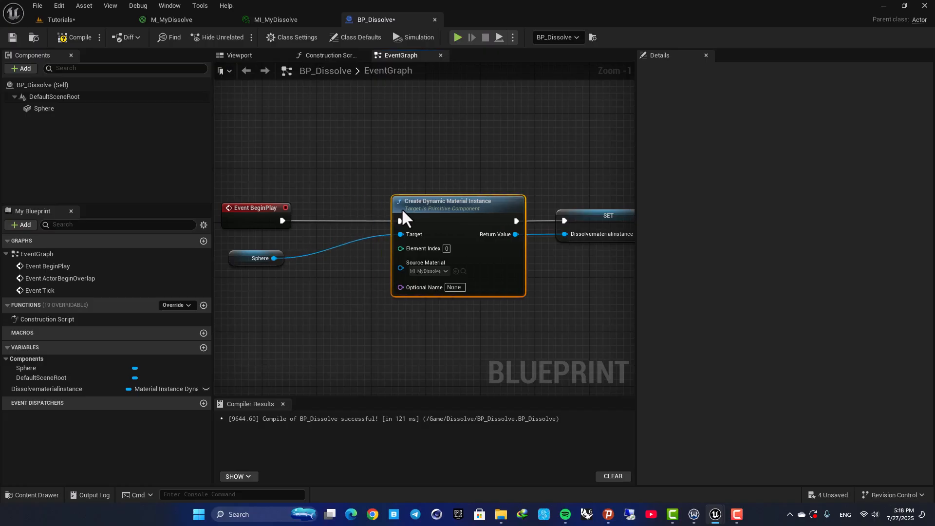
left_click_drag(241, 259, 303, 320)
left_click_drag(285, 221, 330, 225)
type("delay")
key("Return")
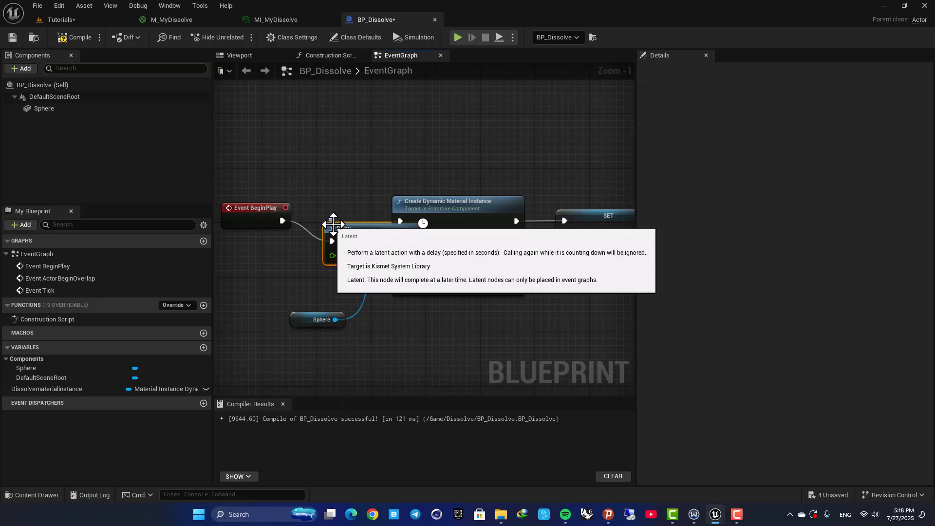
- Wire the Delay's Completed output into the Create Dynamic Material Instance node
right_click_drag(351, 199, 466, 195)
left_click_drag(452, 180, 344, 226)
left_click_drag(460, 230, 379, 223)
left_click(399, 245)
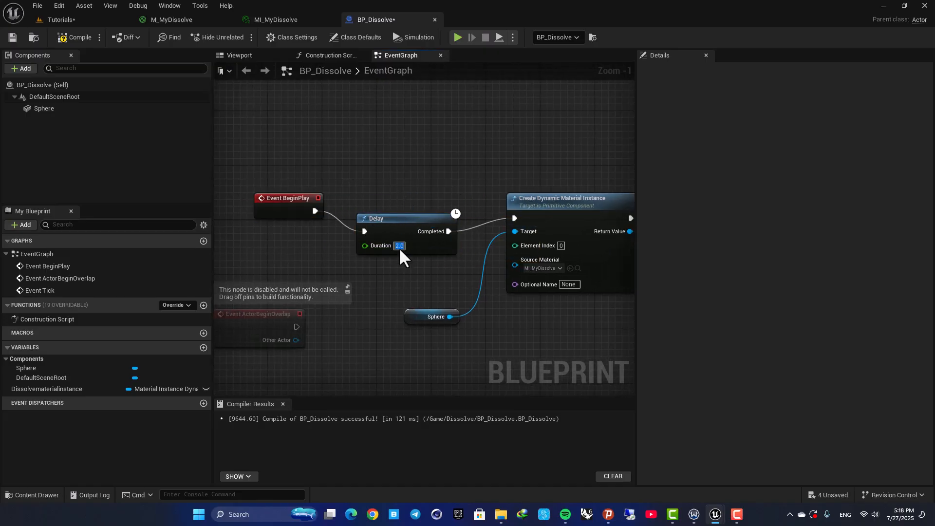
- Play the level and walk the character toward the sphere to watch the dissolve
left_click(77, 20)
key("alt+p")
key("w")
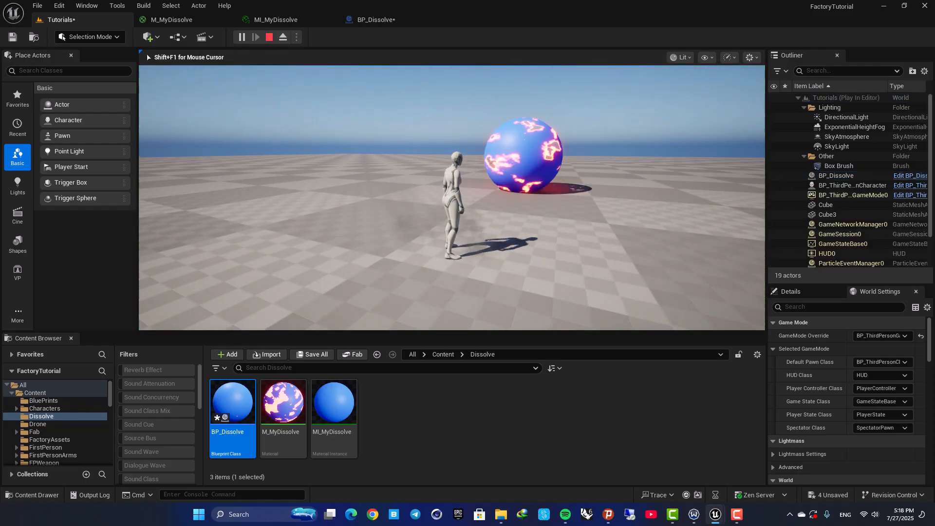
key("w")
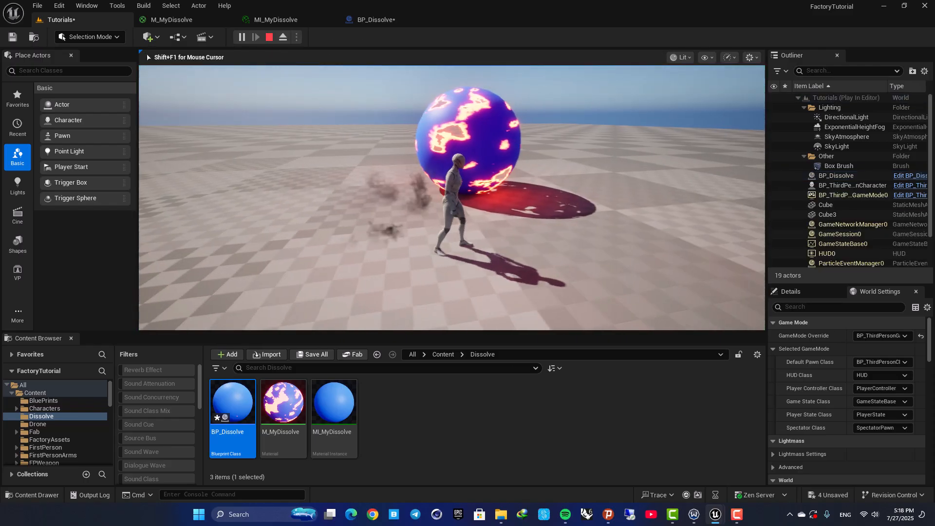
key("a")
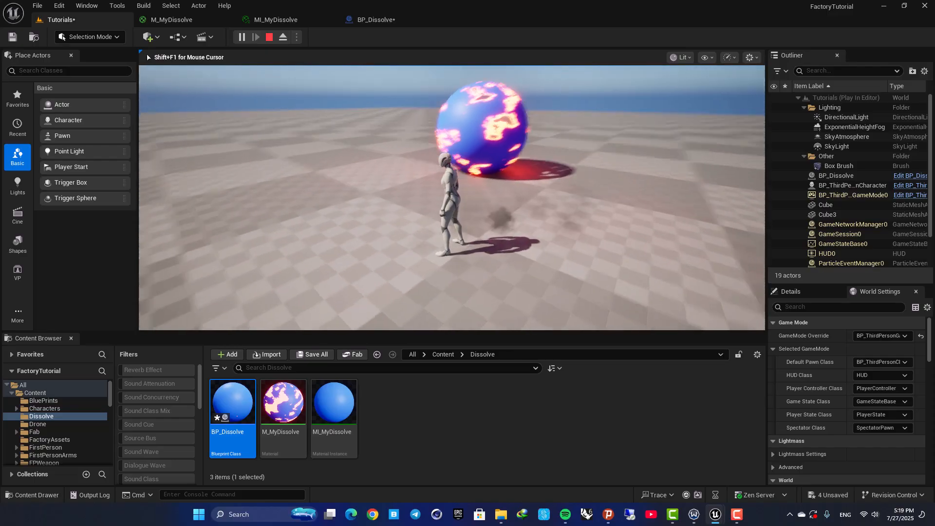
key("Escape")
right_click_drag(472, 176, 480, 175)
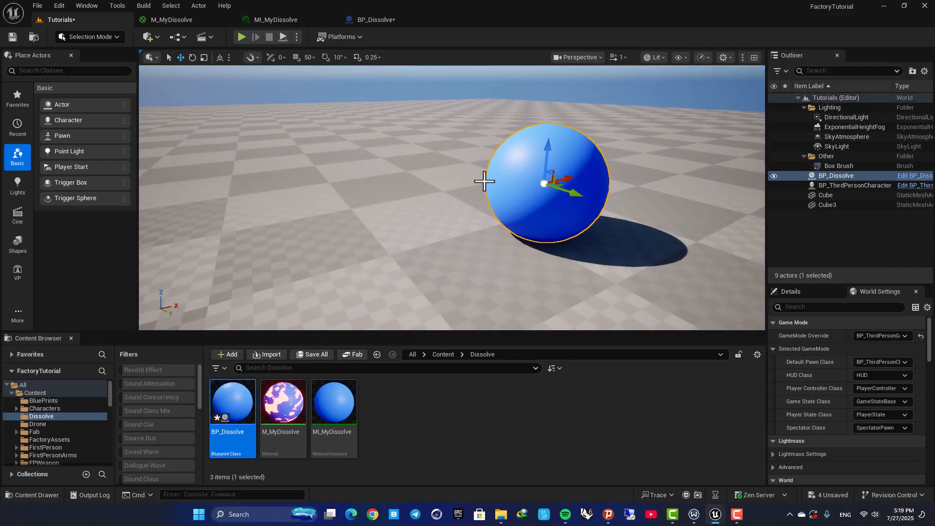
- Add a Timeline node after the Dissolvematerialinstance SET node, before Set Scalar Parameter Value
left_click(385, 20)
right_click_drag(503, 139, 341, 153)
scroll(341, 153, "down", 2)
right_click_drag(459, 174, 318, 175)
scroll(367, 213, "up", 3)
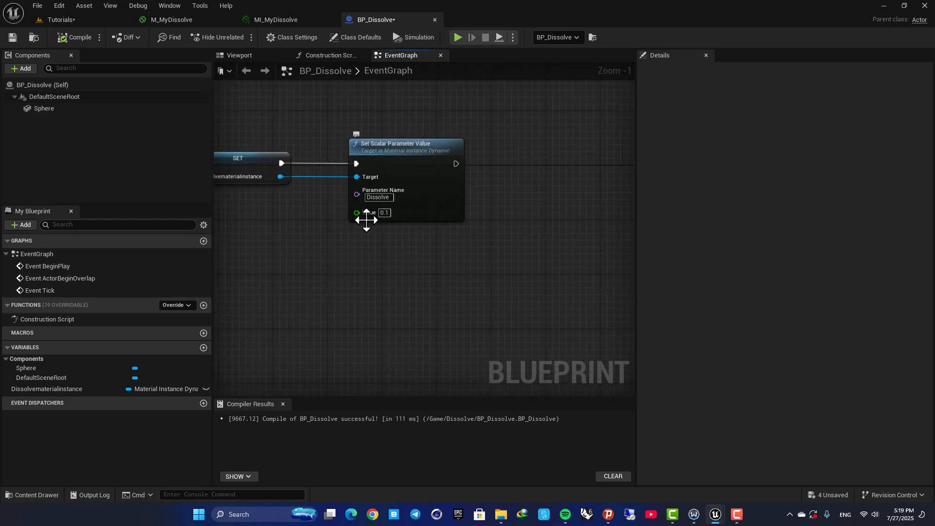
left_click_drag(373, 152, 546, 151)
right_click_drag(275, 132, 321, 175)
left_click_drag(328, 206, 433, 202)
type("a")
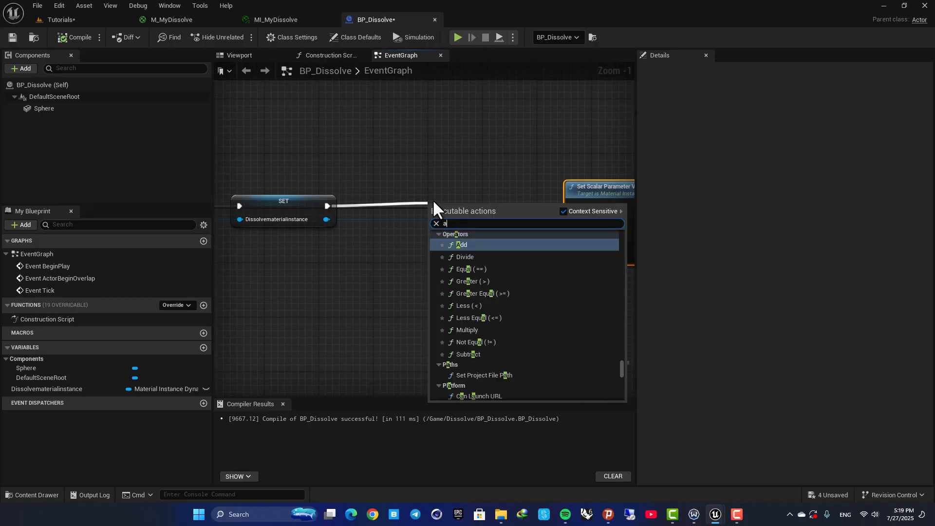
type("dd time")
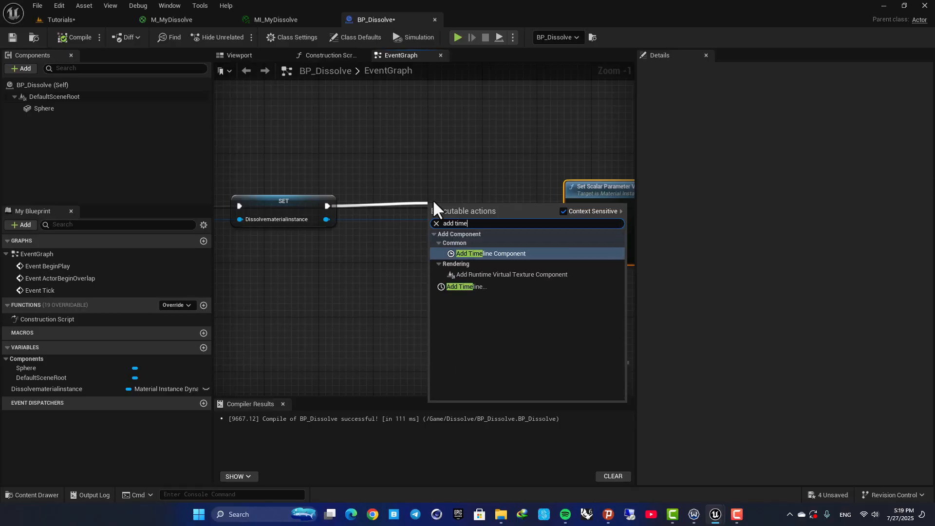
left_click(469, 286)
left_click(464, 186)
left_click_drag(475, 206, 452, 188)
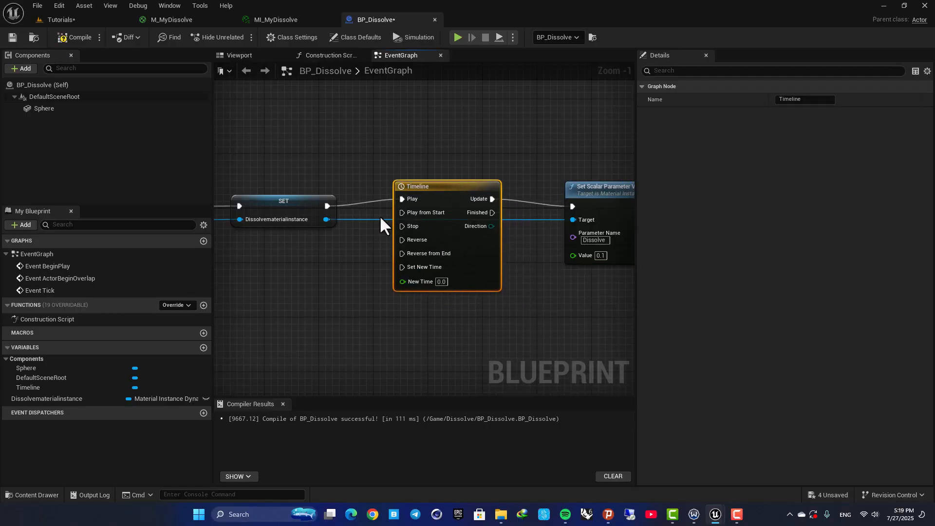
- Add two reroute points to route the material instance wire above the Timeline to the Target pin
double_click(361, 218)
left_click_drag(362, 218, 379, 126)
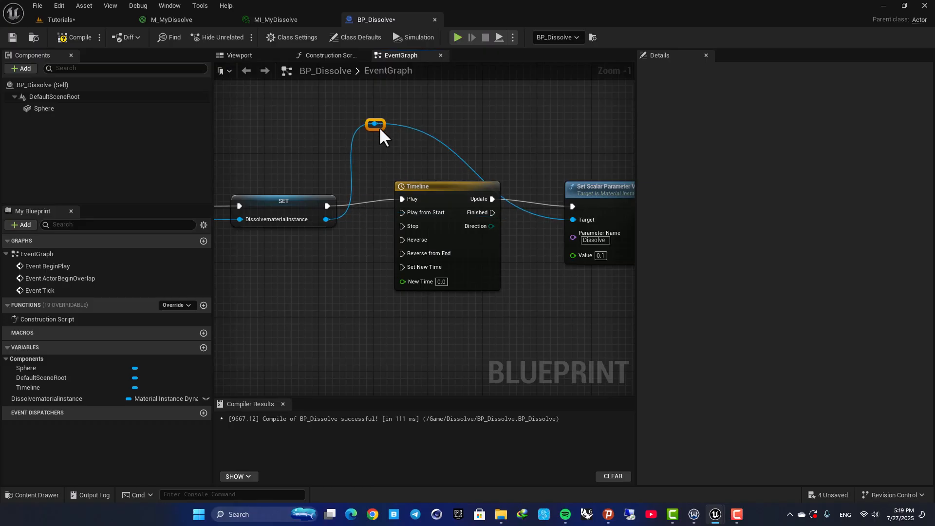
double_click(459, 161)
left_click_drag(469, 164, 512, 121)
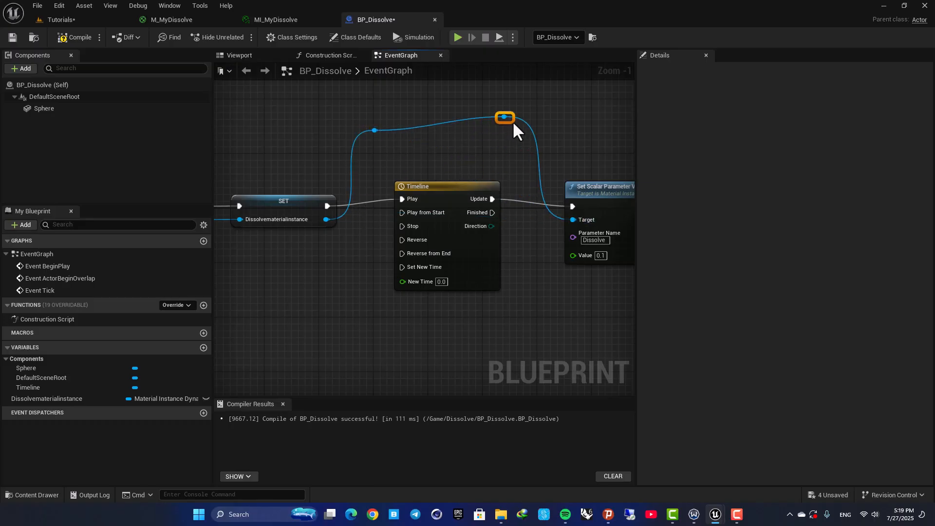
- Open the Timeline, add a float track, and set the timeline length to 3 seconds
double_click(439, 185)
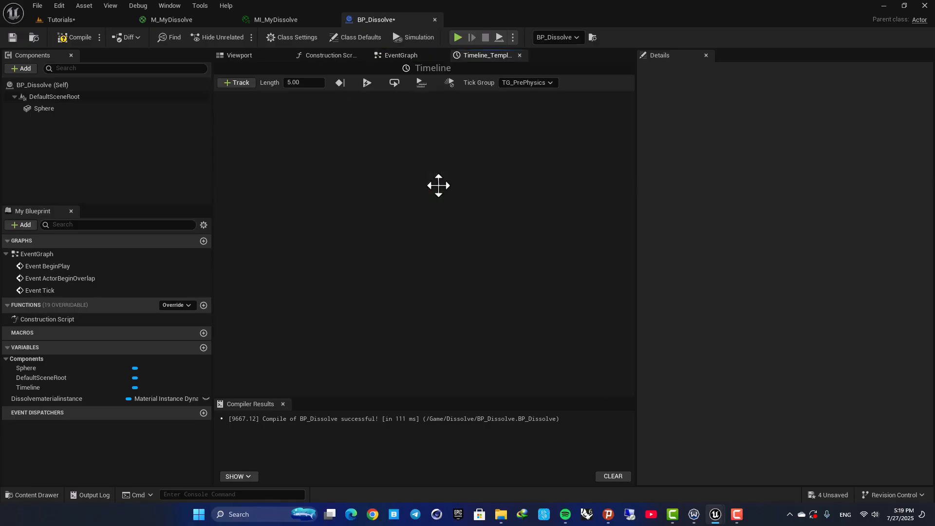
left_click(240, 83)
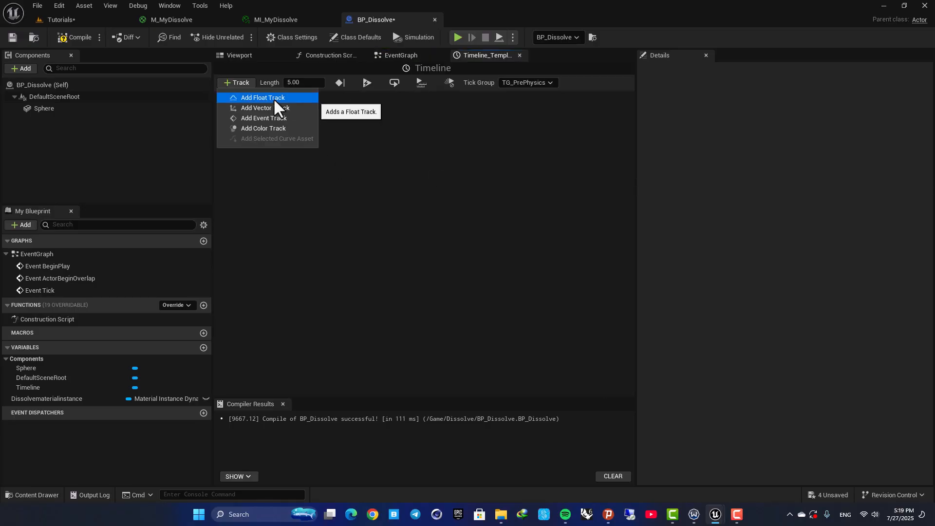
left_click(274, 98)
left_click(317, 153)
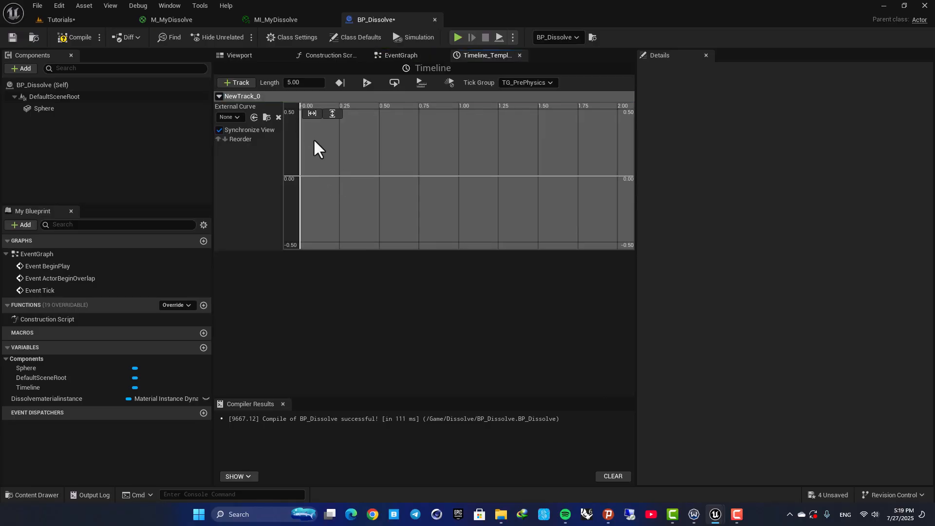
left_click(307, 83)
type("2")
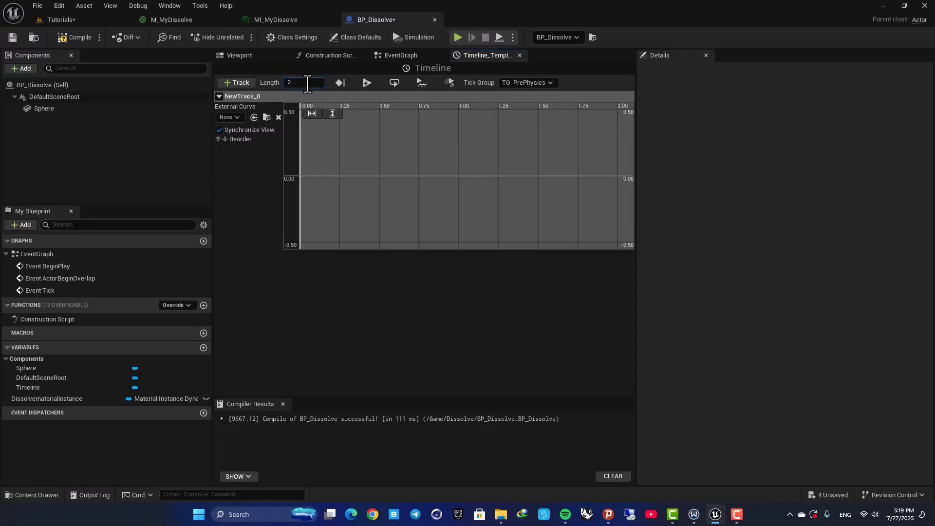
key("Return")
left_click(303, 83)
double_click(303, 83)
type("3")
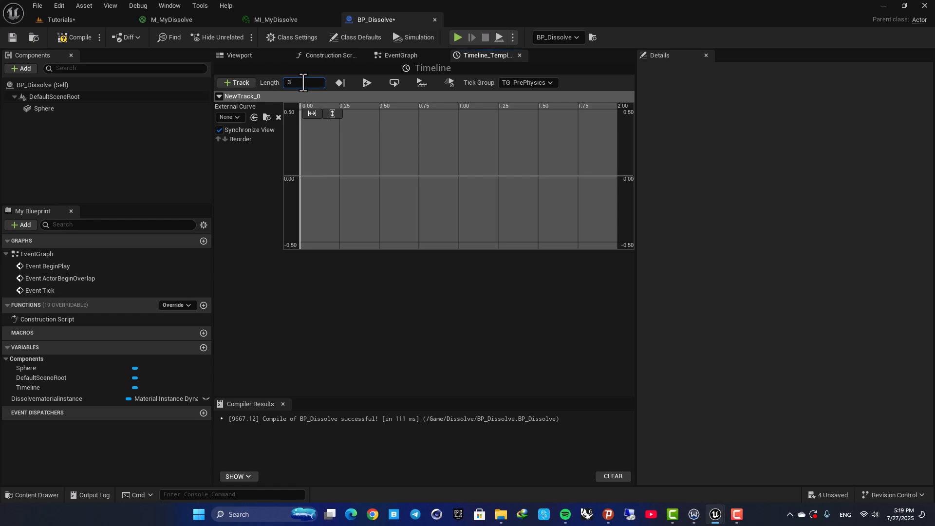
key("Return")
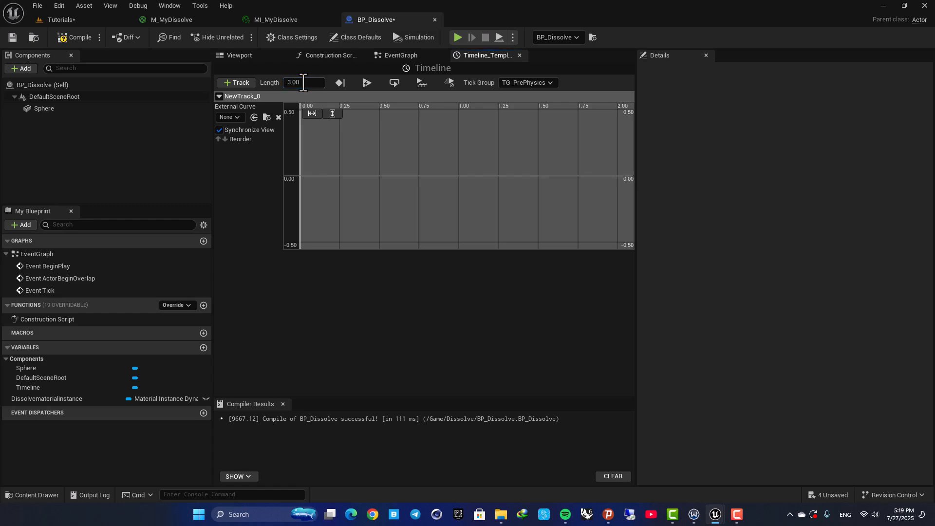
- Add two keys to the float track curve and set the first key's time to 0
left_click(325, 176, "shift")
left_click(406, 176, "shift")
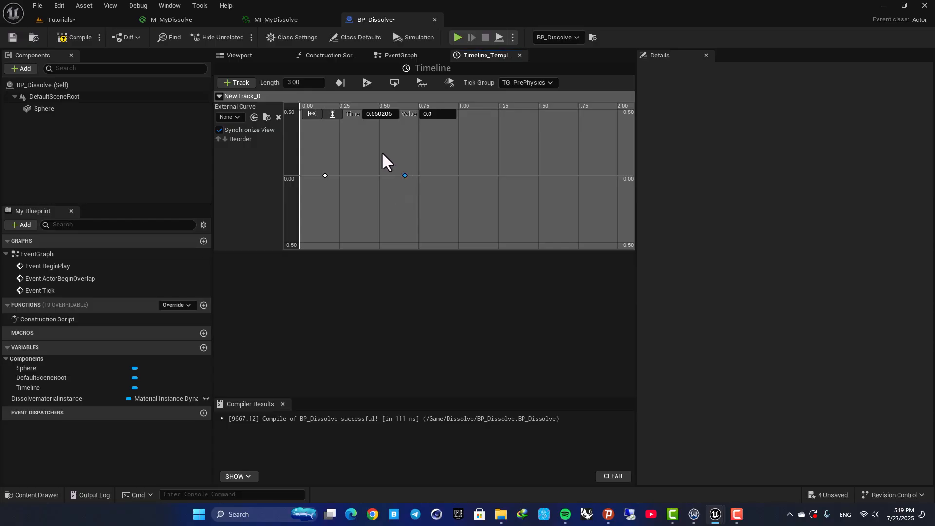
left_click(326, 176)
left_click(375, 115)
type("0")
key("Return")
right_click_drag(359, 159, 382, 189)
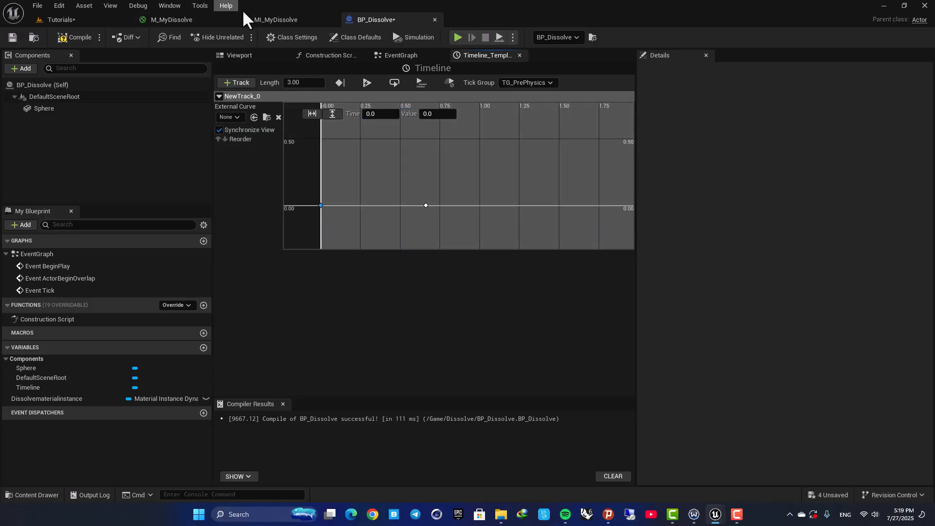
- Check the Dissolve slider range in the material, then set the first key's value to -0.4
left_click(259, 21)
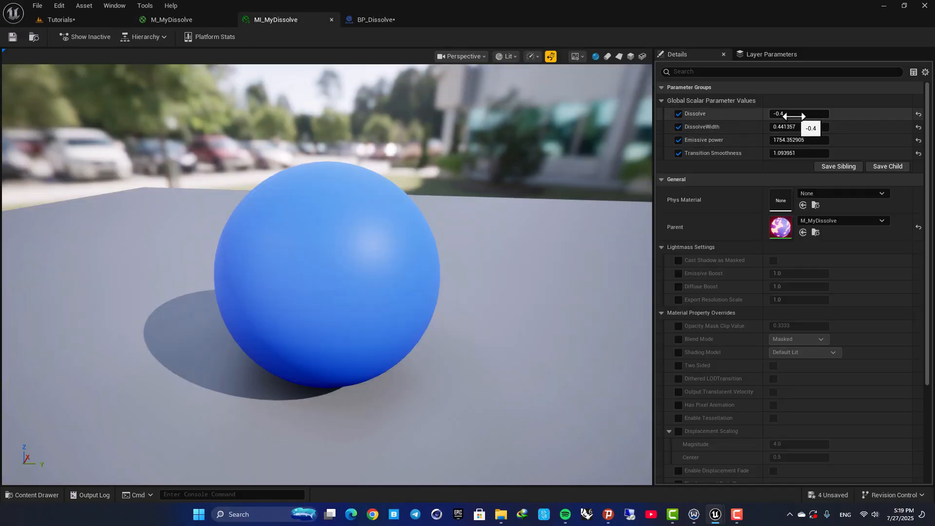
left_click(184, 20)
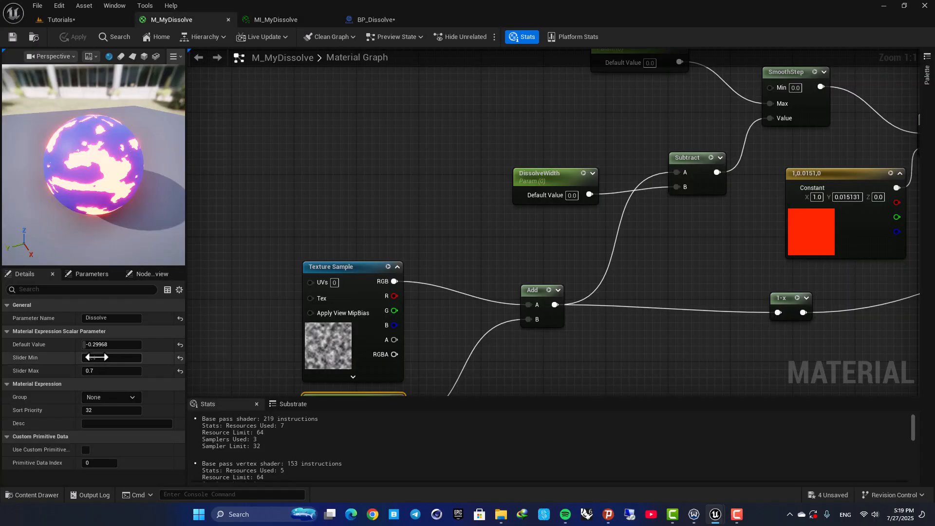
left_click(373, 20)
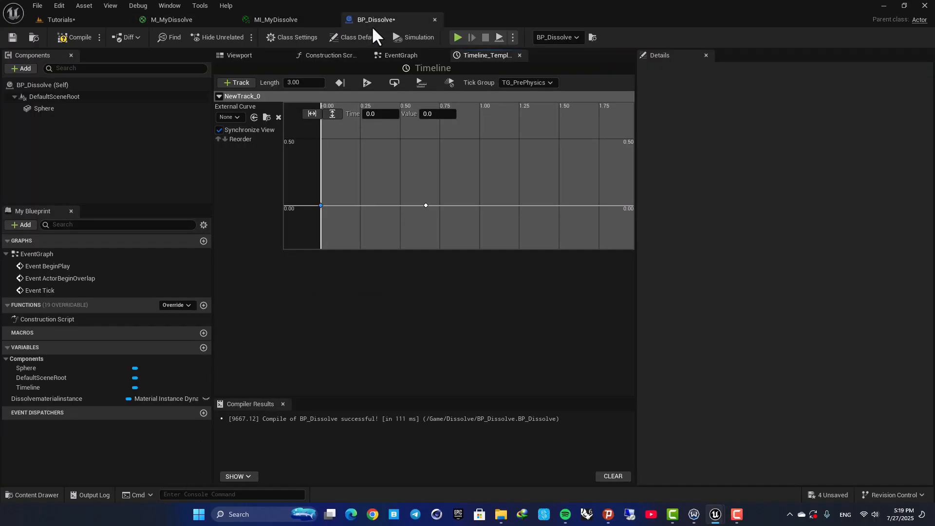
left_click(435, 114)
type("-0.4")
key("Return")
- Select the second key and set its time to 3
left_click(431, 200)
left_click(376, 119)
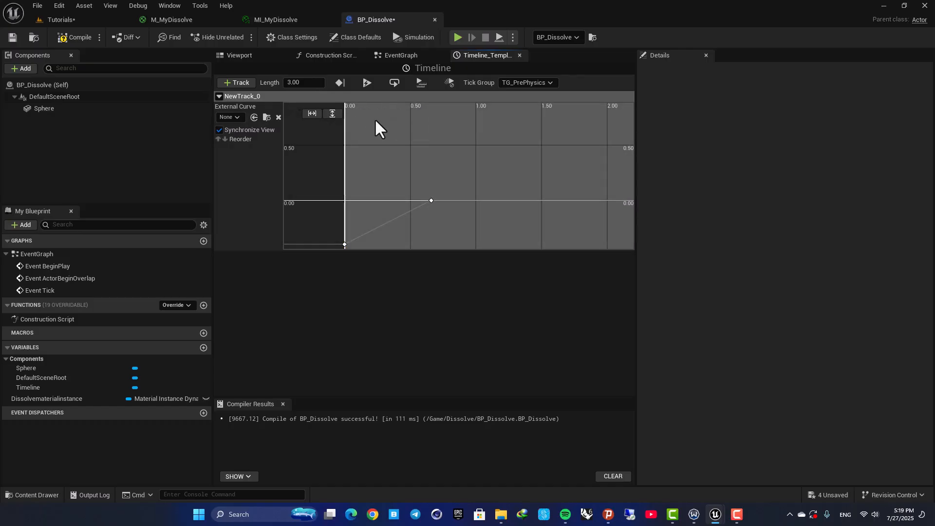
left_click(432, 198)
left_click(379, 114)
type("3")
key("Return")
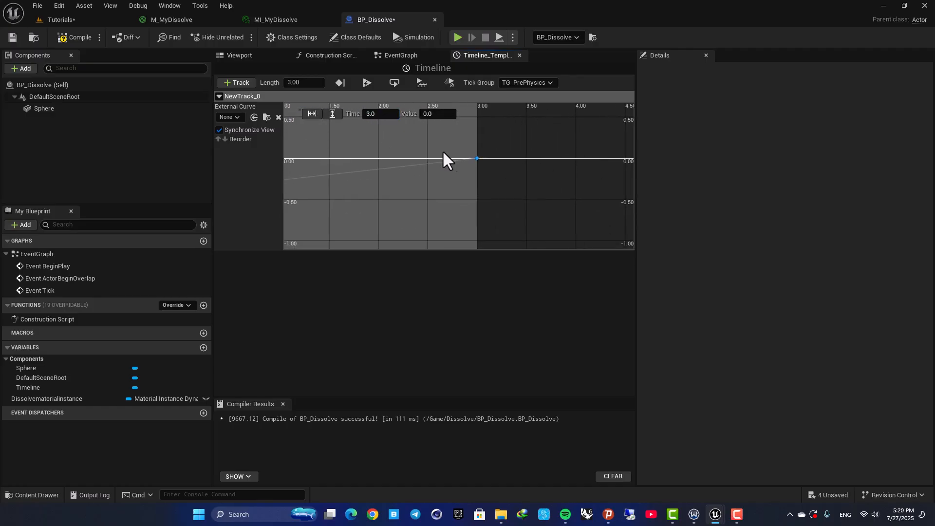
- Set the second key's value to 0.7
left_click(197, 17)
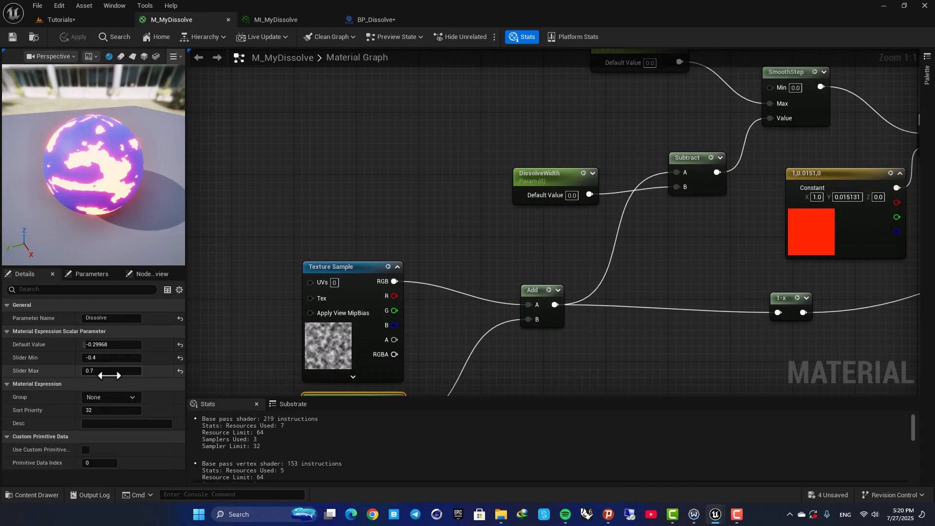
left_click(374, 20)
left_click(436, 115)
type("0.7")
key("Return")
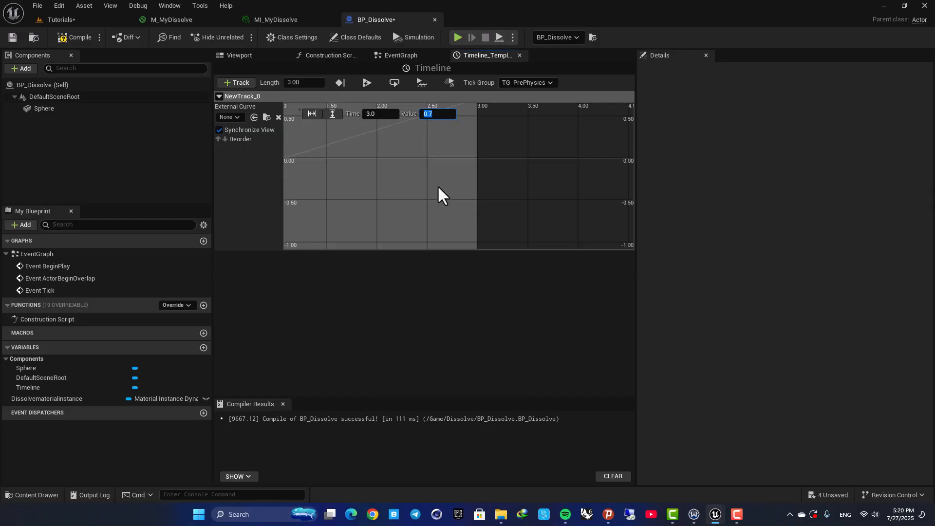
- Set both keys' interpolation to Auto and compile the Blueprint
left_click_drag(325, 219, 557, 131)
right_click(557, 131)
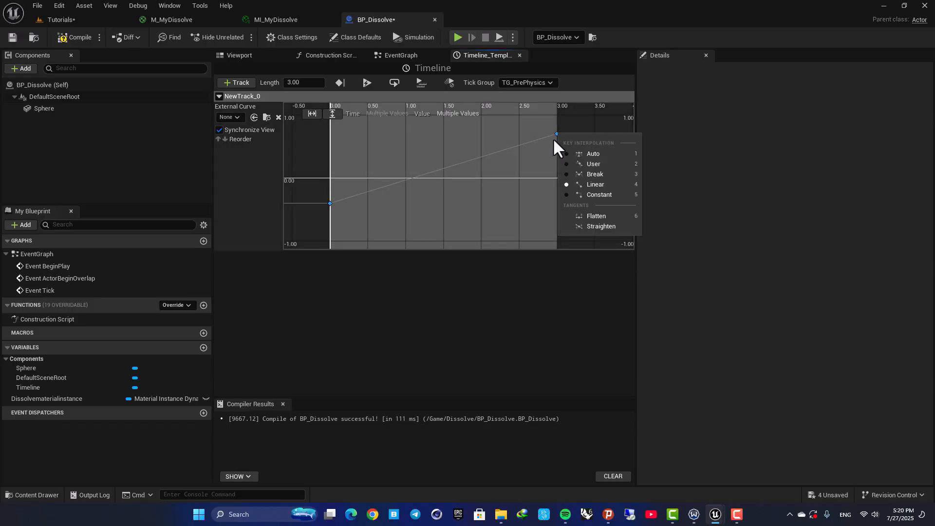
left_click(595, 153)
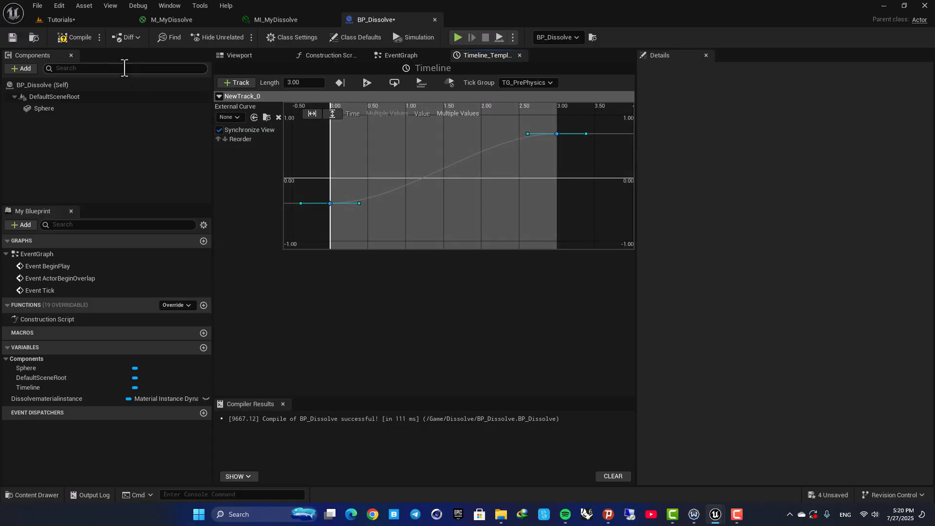
left_click(78, 39)
- Wire the Timeline's New Track 0 output into the Set Scalar Parameter Value's Value pin and compile
left_click(399, 55)
right_click_drag(509, 161, 412, 129)
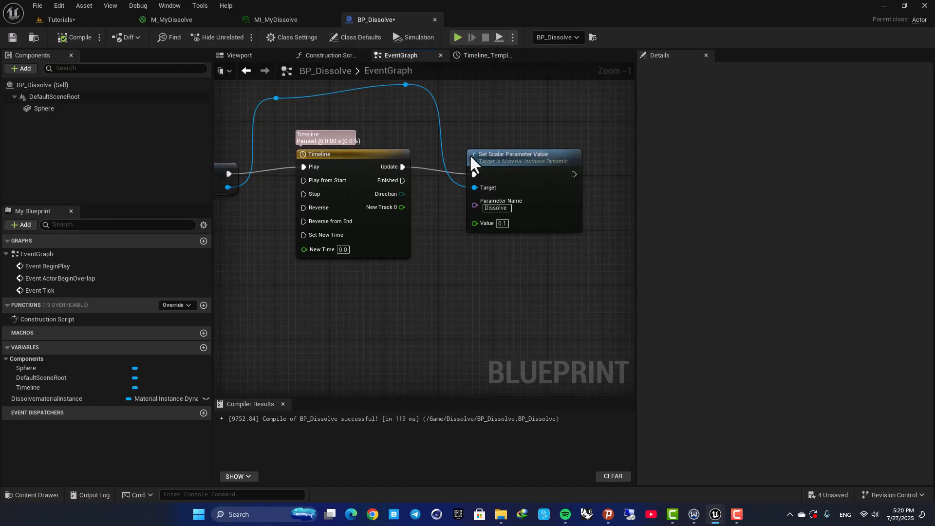
scroll(496, 220, "up", 1)
right_click_drag(437, 212, 469, 209)
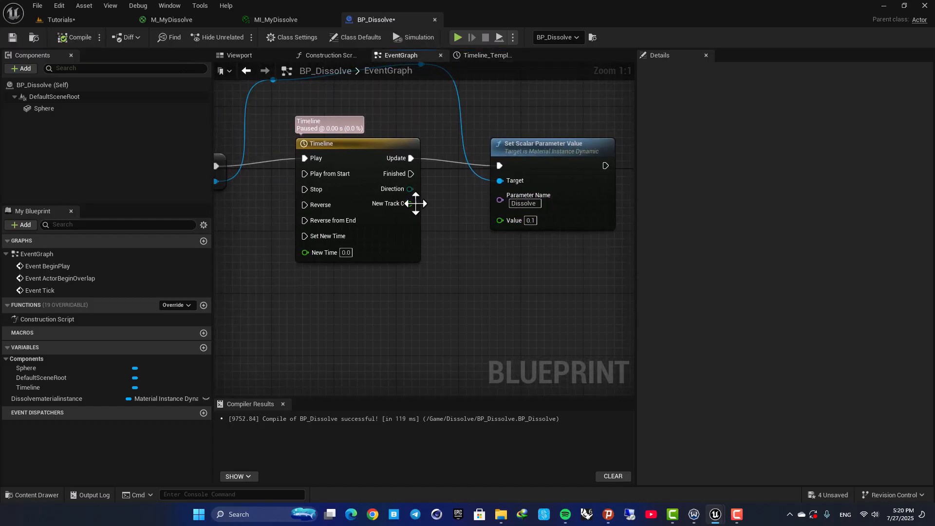
left_click_drag(408, 205, 434, 216)
left_click_drag(492, 224, 498, 221)
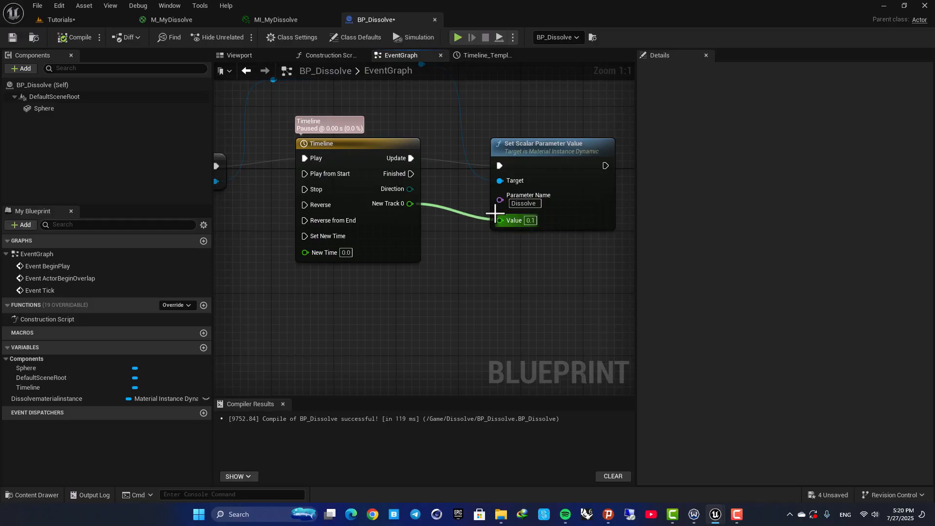
right_click_drag(427, 130, 473, 147)
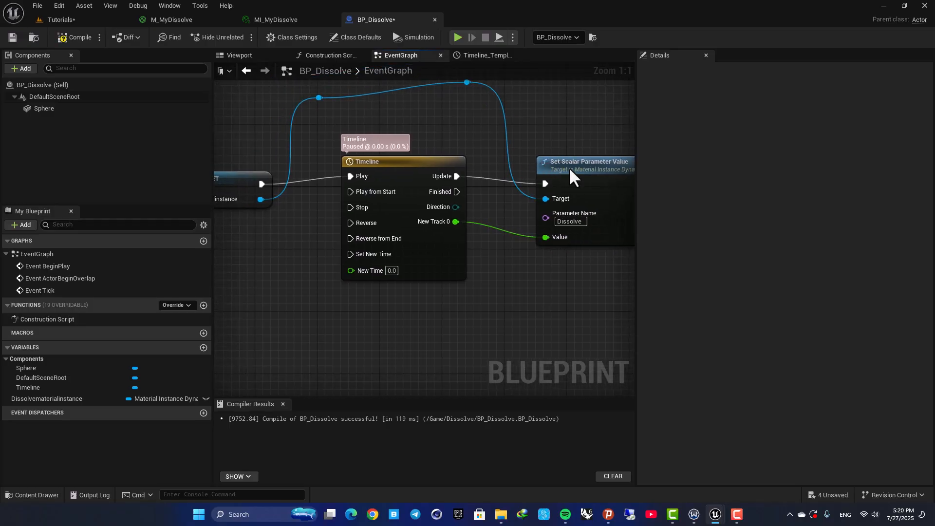
left_click_drag(569, 178, 577, 178)
left_click(59, 38)
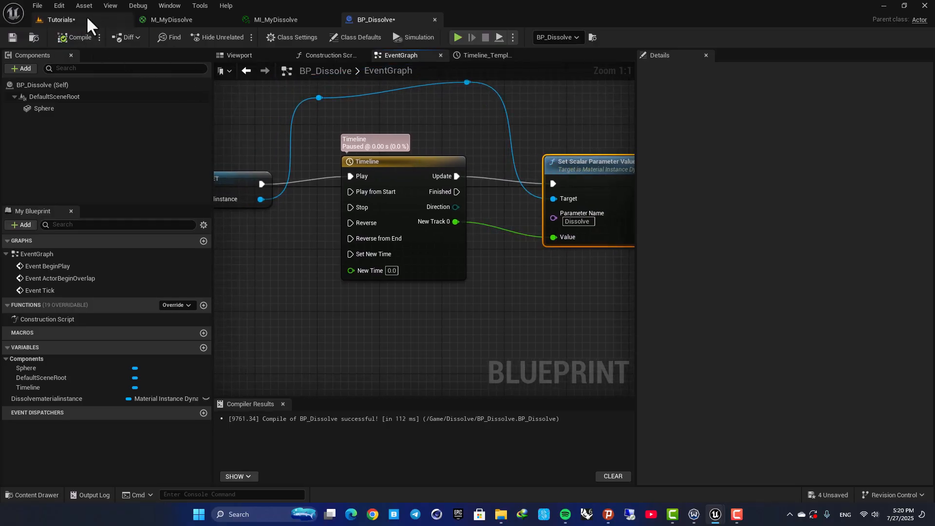
- Play the level and walk the character toward the sphere to test the dissolve
left_click(66, 18)
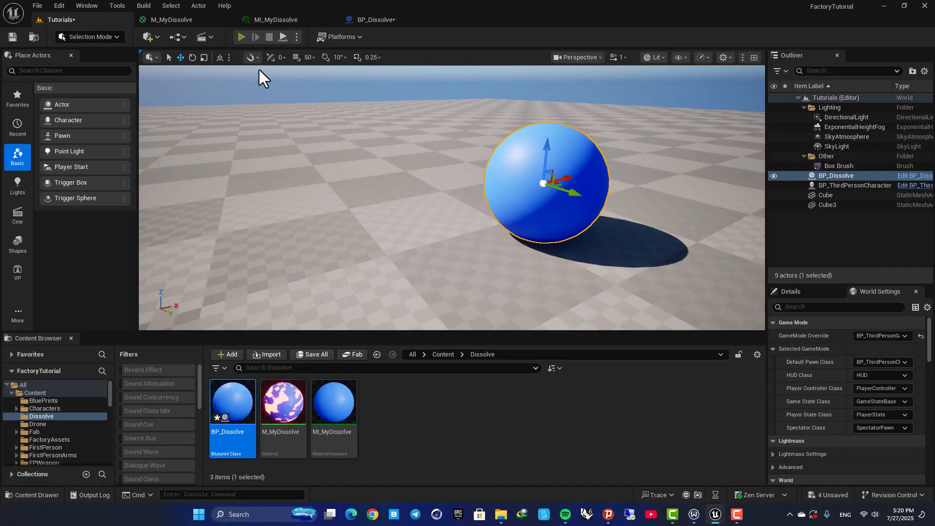
left_click(242, 37)
key("w")
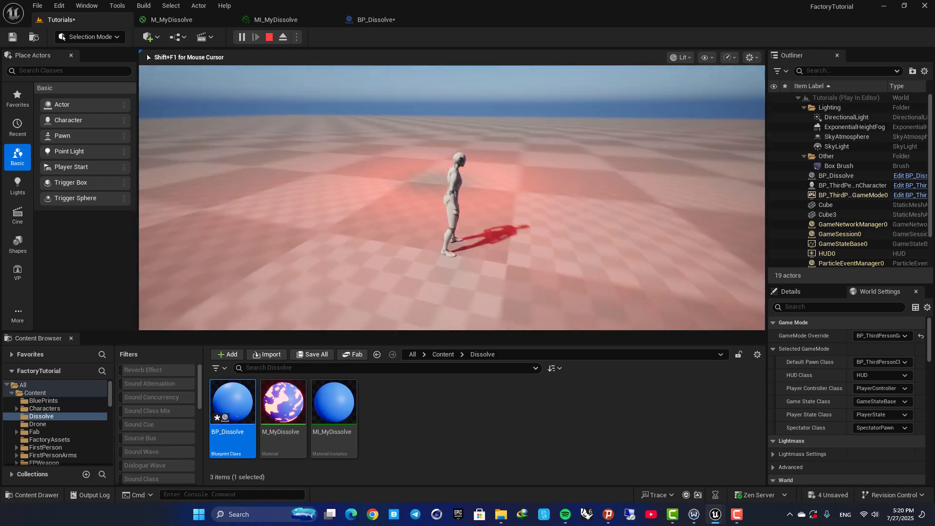
key("Escape")
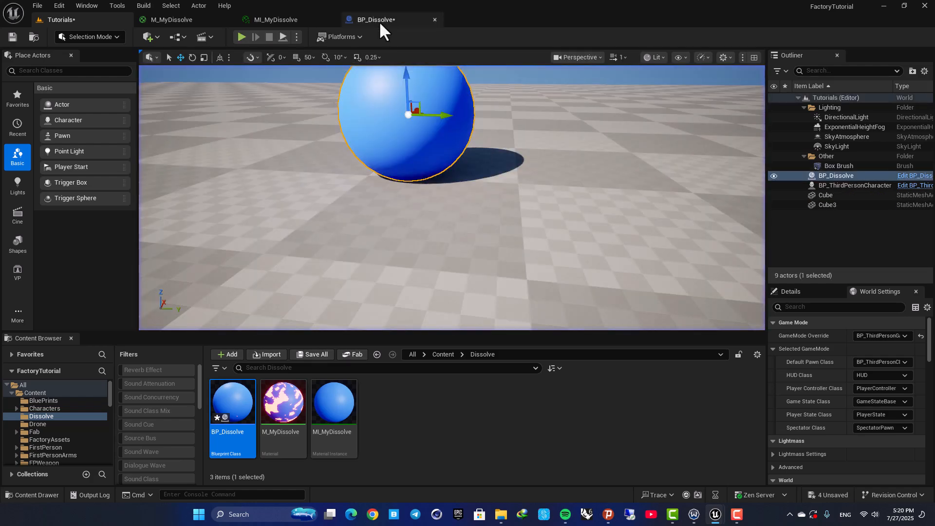
- Add a Destroy Actor node driven by the Timeline's Finished output
left_click(378, 20)
scroll(423, 166, "up", 2)
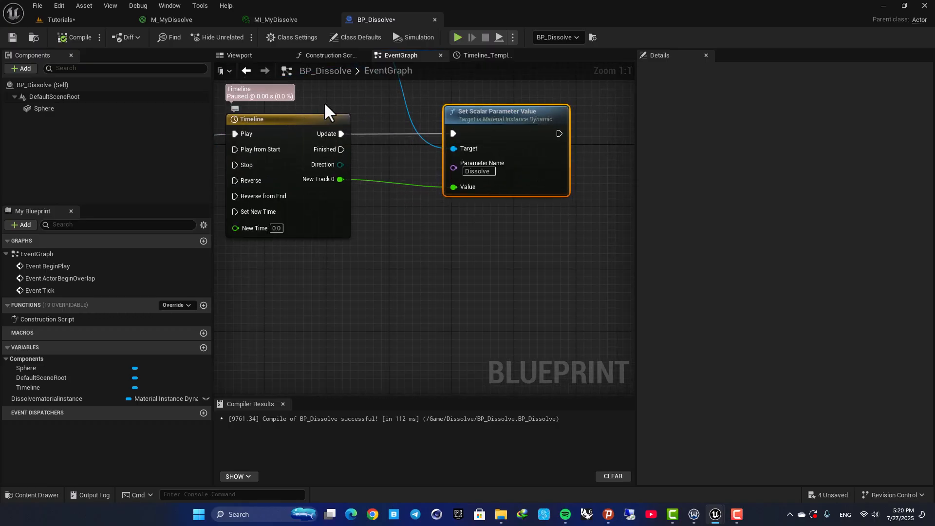
left_click_drag(341, 150, 623, 153)
type("destroy acto")
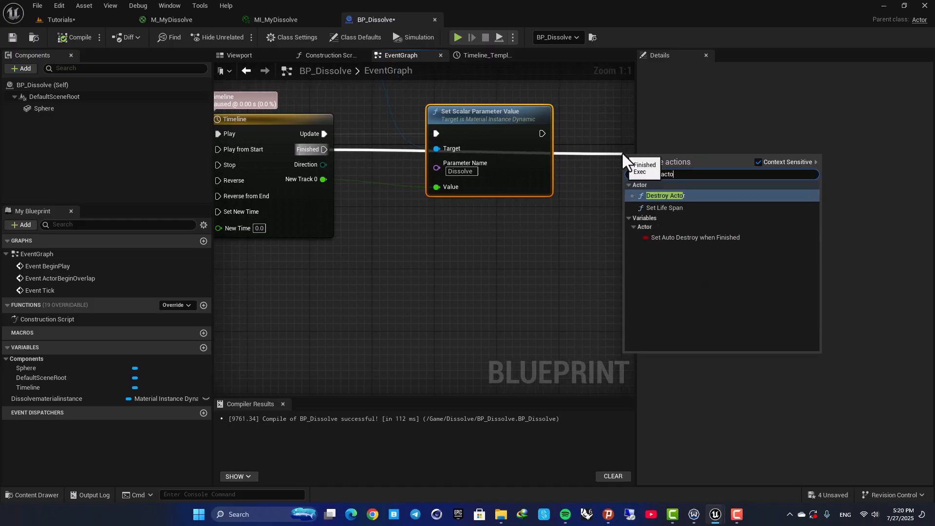
key("Return")
- Move the Destroy Actor node below Set Scalar Parameter Value and tidy the reroute wire above the Timeline
right_click_drag(595, 126, 554, 122)
left_click_drag(599, 159, 414, 217)
right_click_drag(328, 182, 463, 270)
scroll(463, 270, "down", 1)
left_click_drag(429, 146, 449, 150)
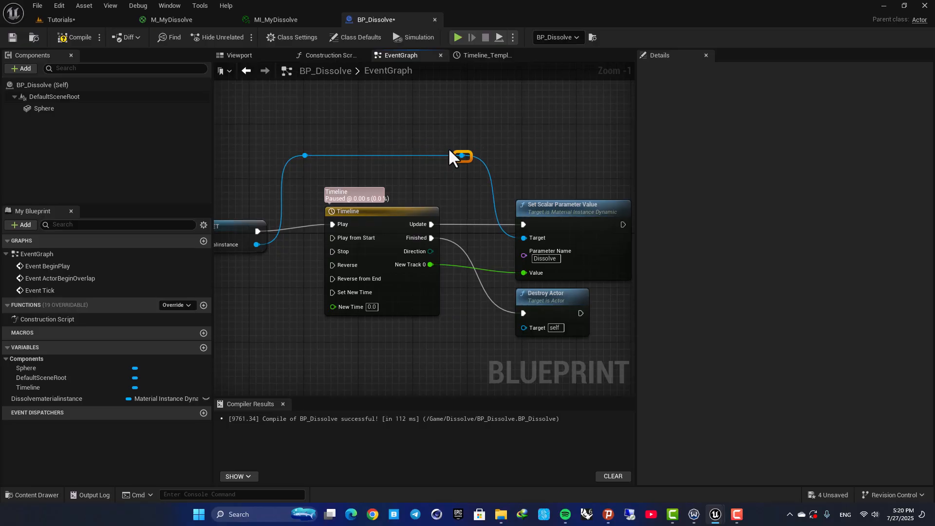
left_click(444, 139)
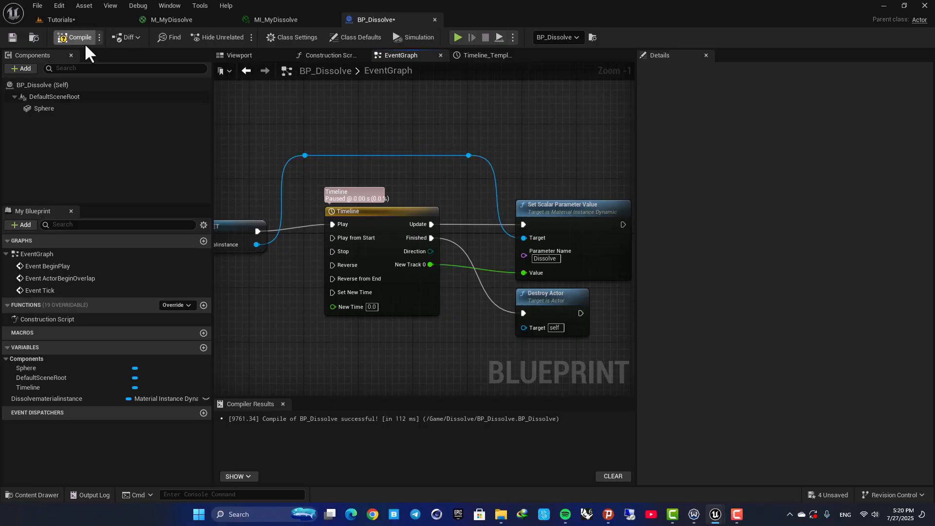
- Play the level fullscreen and walk the character into the sphere to test the dissolve and destruction
left_click(81, 19)
left_click(241, 38)
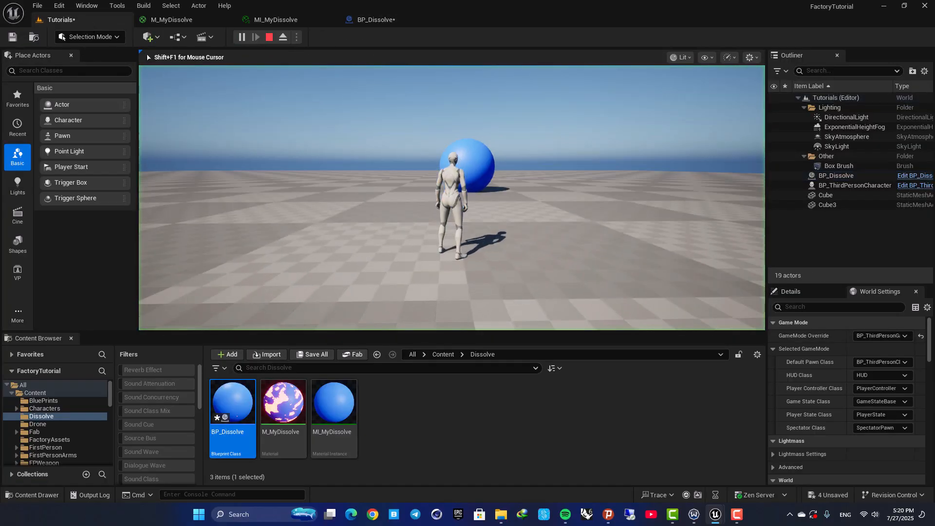
key("F11")
key("w")
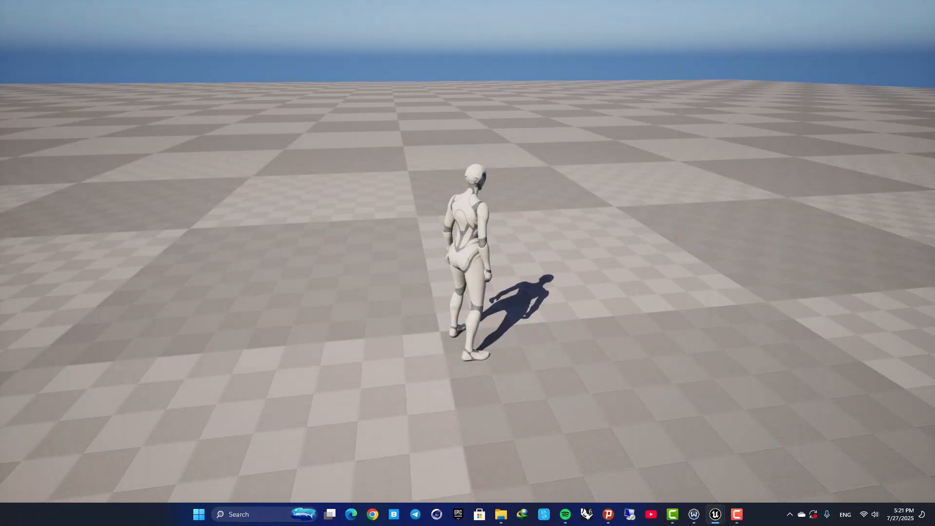
key("d")
key("a")
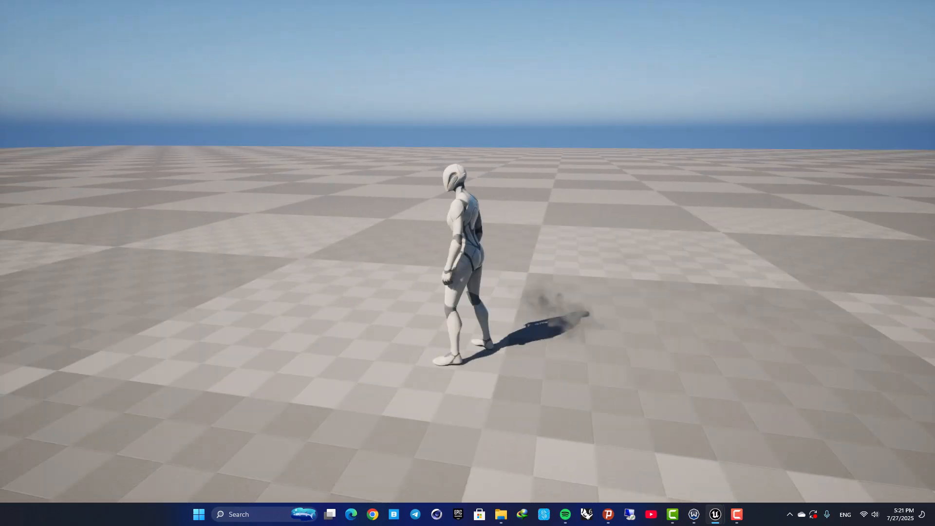
key("Escape")
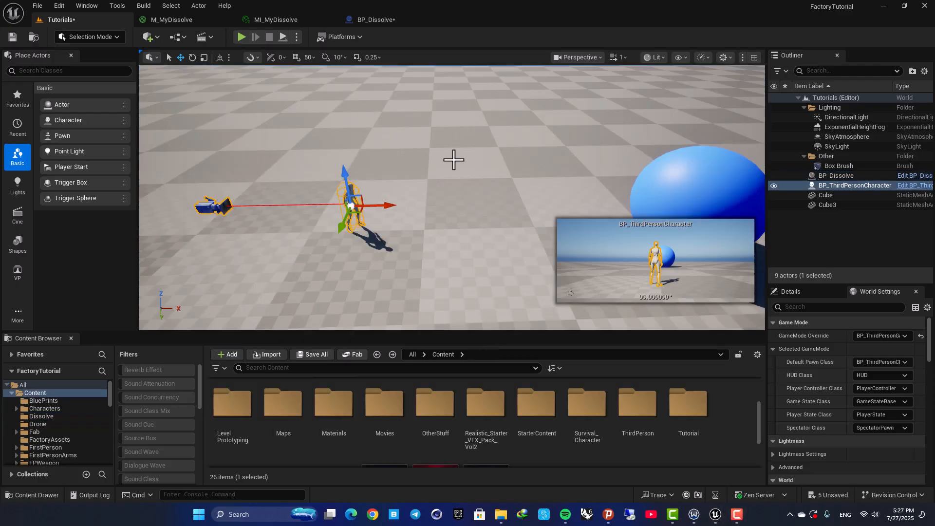
mouse_move(434, 193)
right_mouse_down()
mouse_move(463, 187)
mouse_move(390, 202)
mouse_move(397, 204)
mouse_move(399, 171)
mouse_move(431, 191)
right_mouse_up()
key("w")
key("w")
key("s")
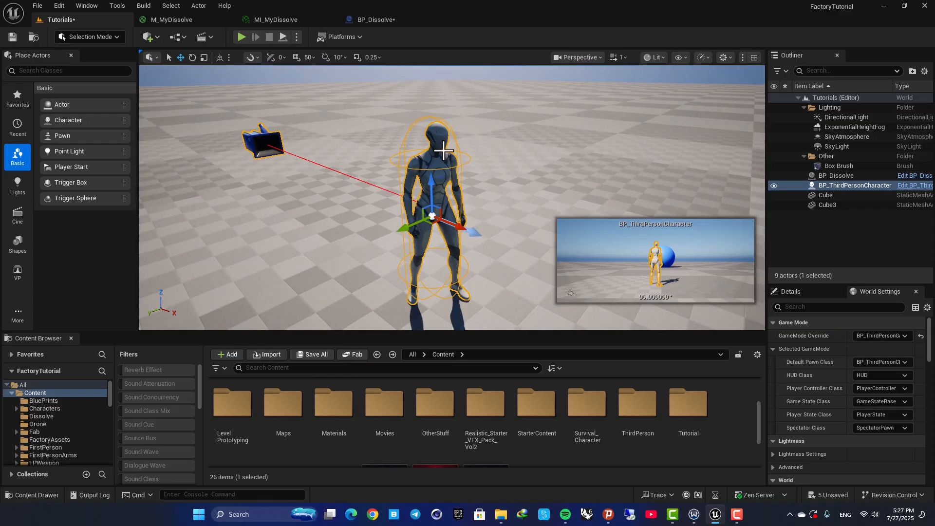
left_click_drag(450, 186, 447, 137, "alt")
scroll(414, 166, "up", 4)
scroll(437, 177, "down", 4)
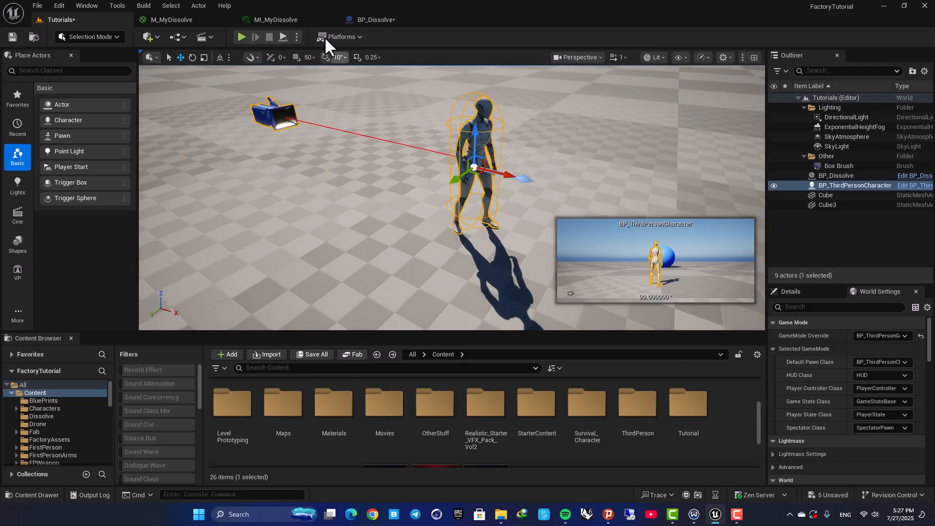
- Review the dissolve material graph and the BP_Dissolve event graph across the open editor tabs
left_click(304, 22)
left_click(200, 21)
scroll(387, 184, "down", 4)
right_click_drag(469, 218, 427, 219)
left_click_drag(296, 108, 701, 301)
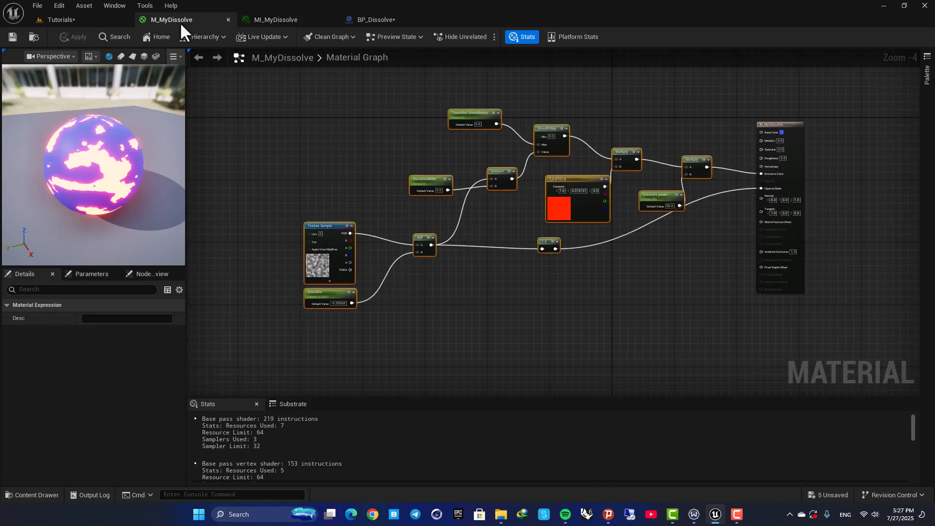
left_click(94, 19)
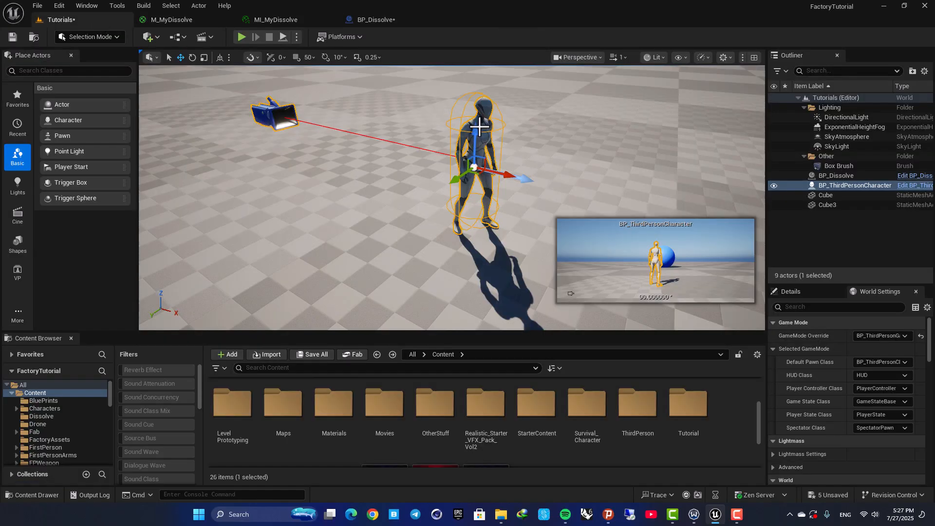
left_click(377, 20)
scroll(413, 167, "down", 6)
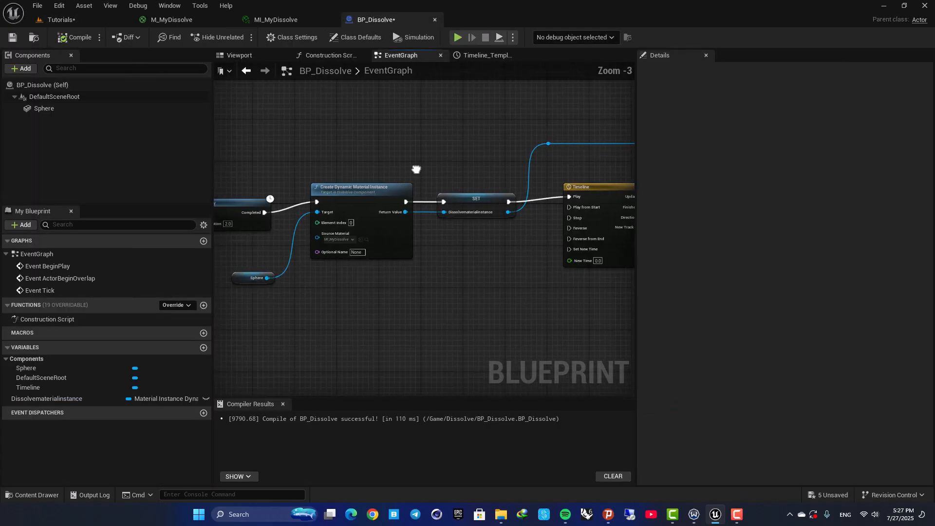
scroll(384, 151, "up", 4)
left_click(171, 20)
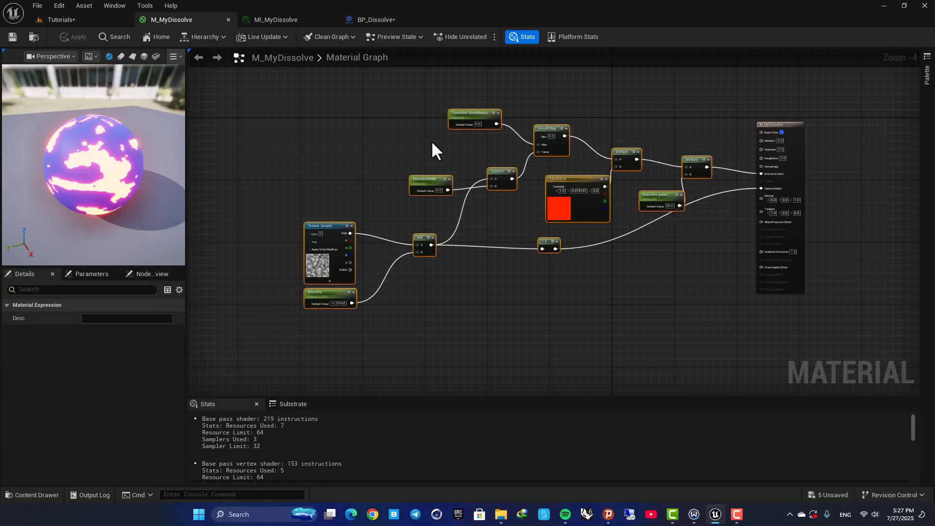
left_click(89, 17)
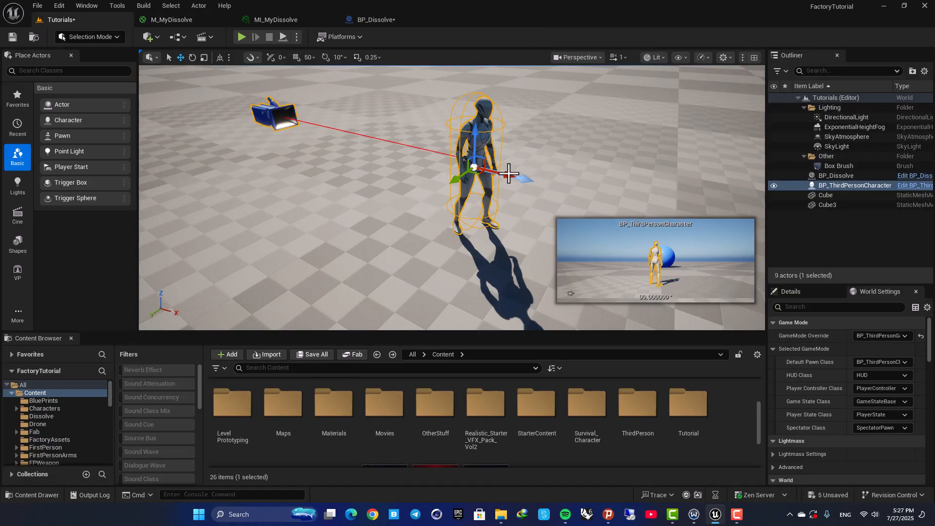
- Open the BP_ThirdPersonCharacter blueprint and select its Mesh component in the viewport
key("ctrl+b")
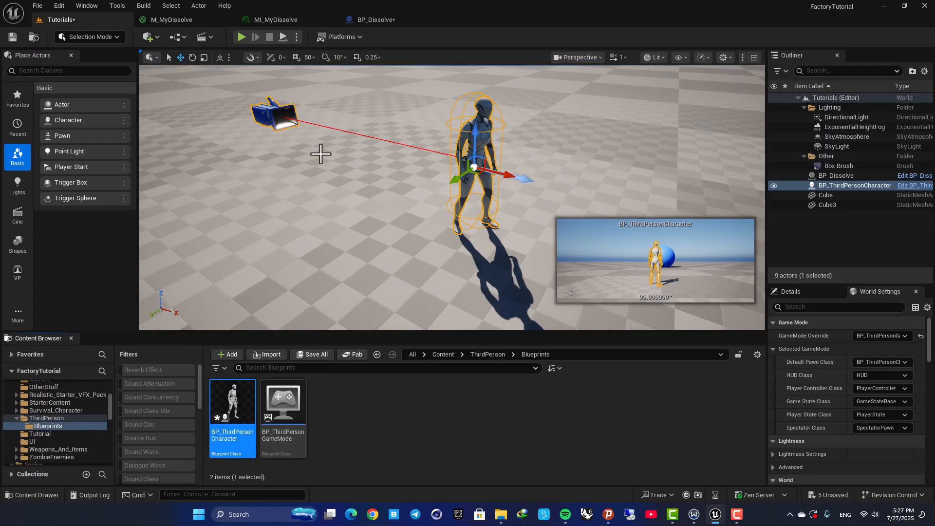
key("ctrl+e")
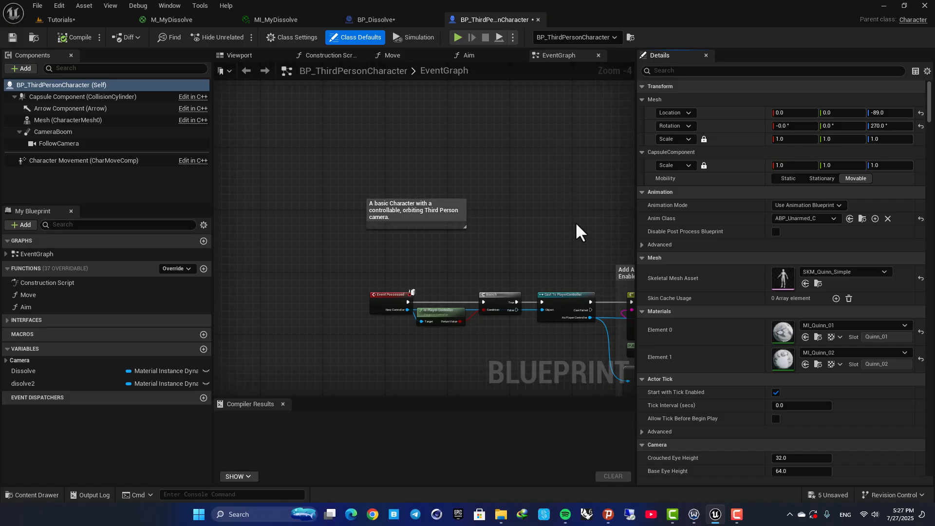
right_click_drag(576, 231, 443, 154)
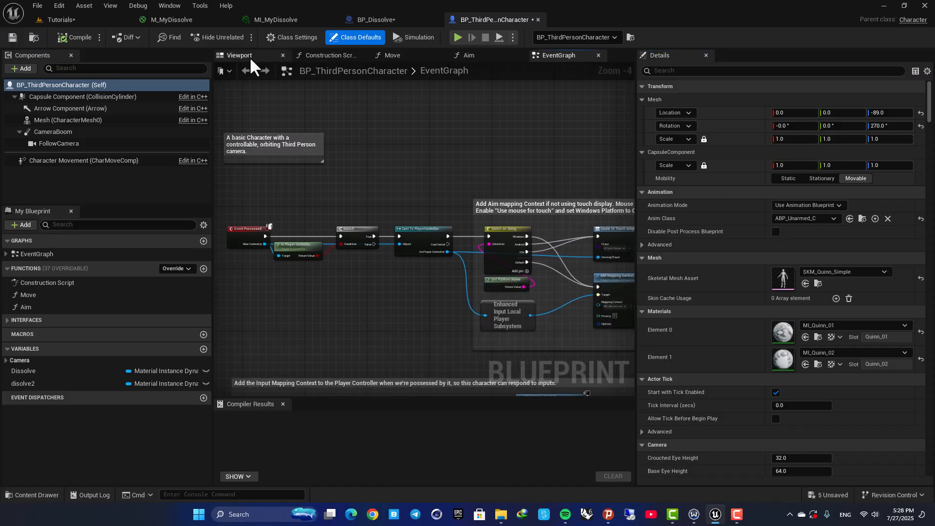
left_click(250, 58)
left_click(436, 225)
key("w")
right_click_drag(465, 237, 477, 239)
key("f")
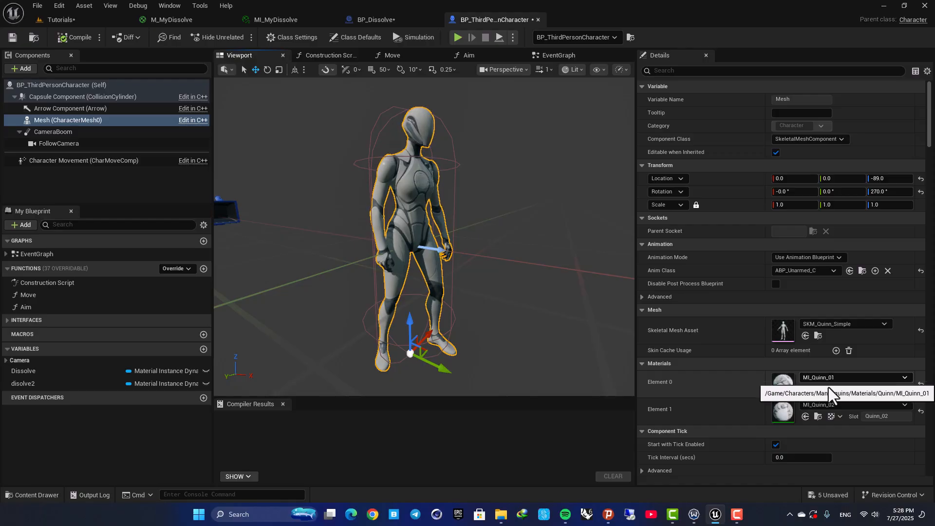
- Open the mesh's MI_Quinn_01 and MI_Quinn_02 material instances, then their parent material M_Mannequin
double_click(788, 388)
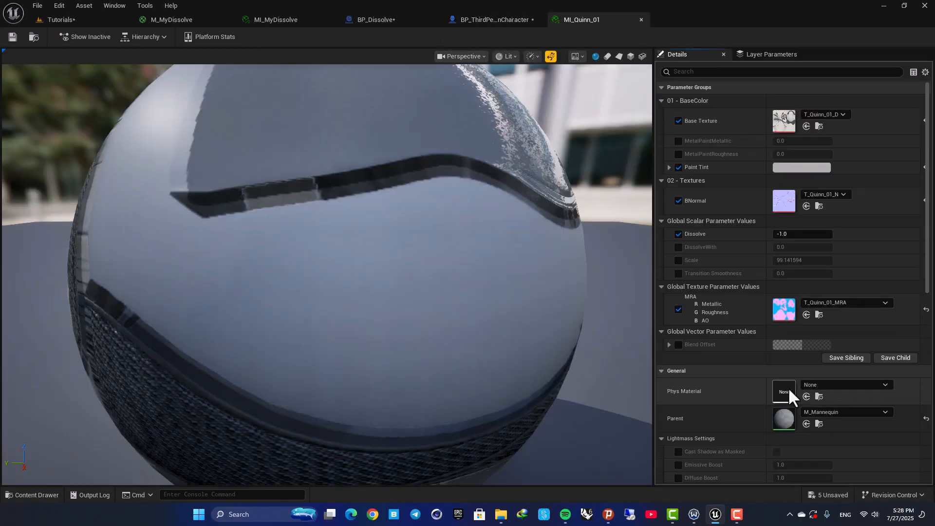
left_click(68, 20)
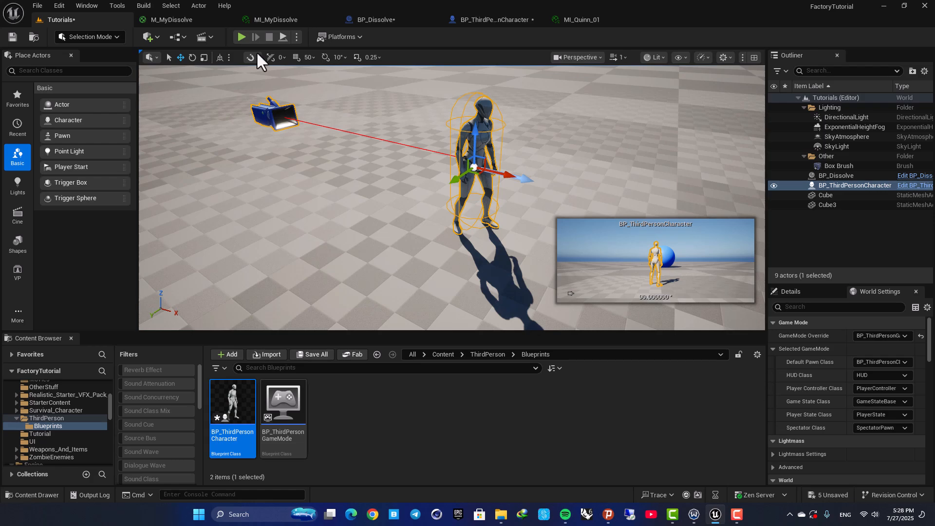
left_click(468, 18)
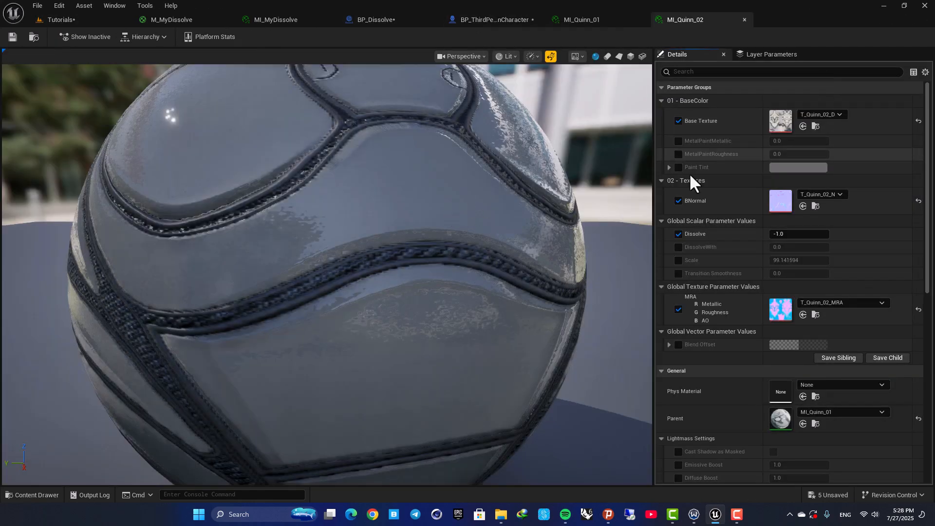
right_click_drag(447, 193, 419, 211)
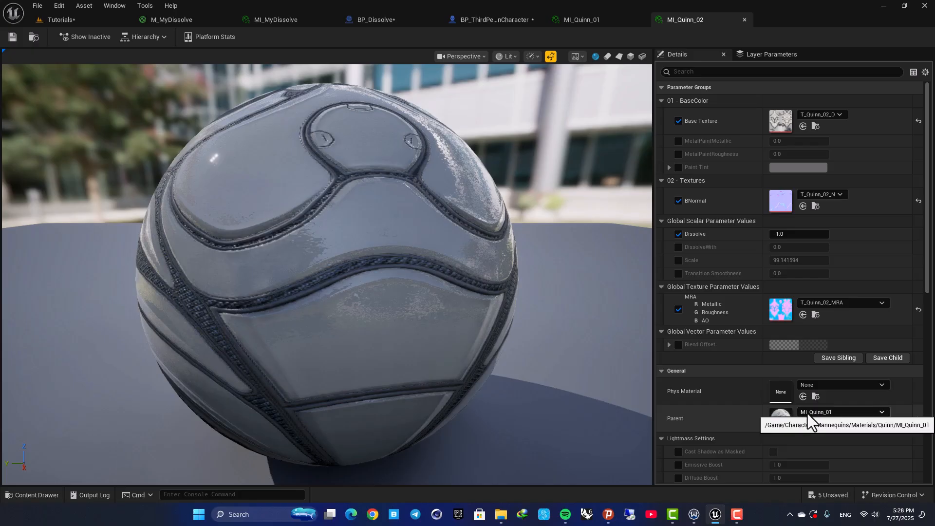
left_click(583, 22)
scroll(392, 218, "down", 5)
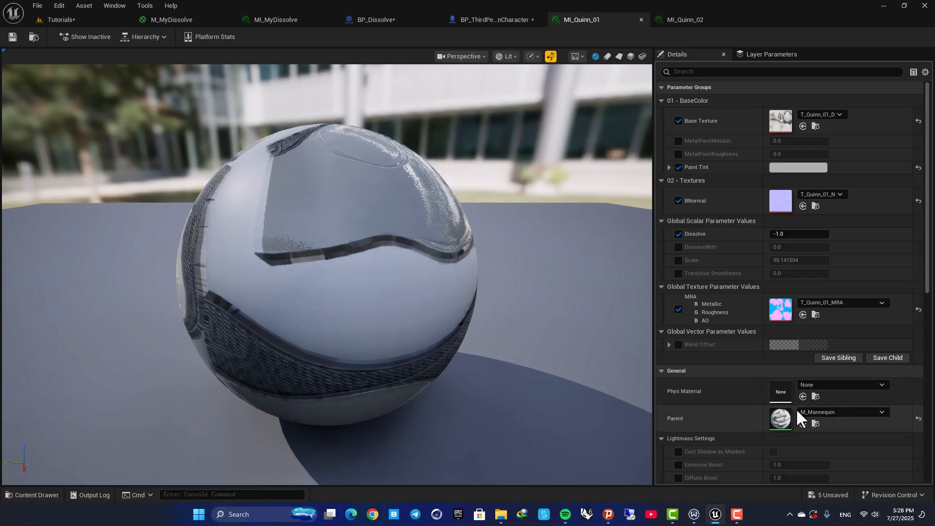
double_click(779, 418)
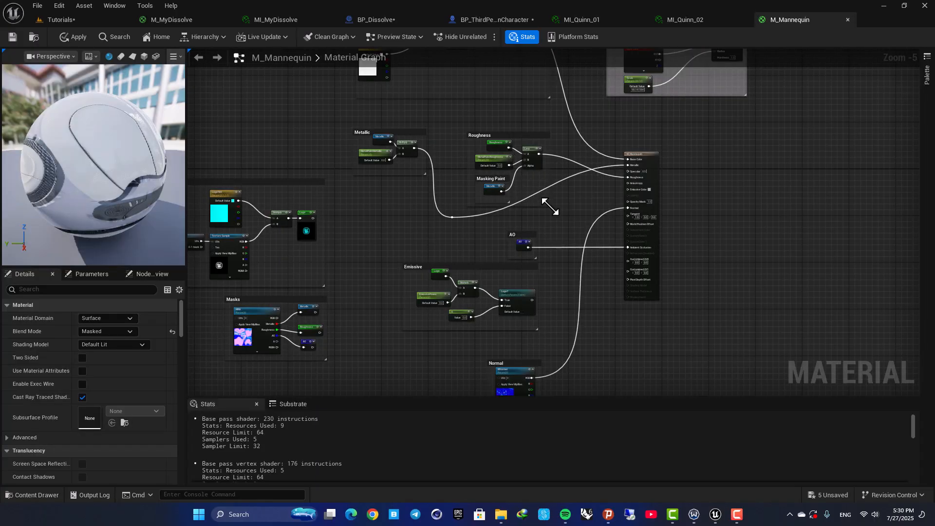
- Examine the M_Mannequin material graph and the inputs feeding its output node
scroll(551, 209, "up", 4)
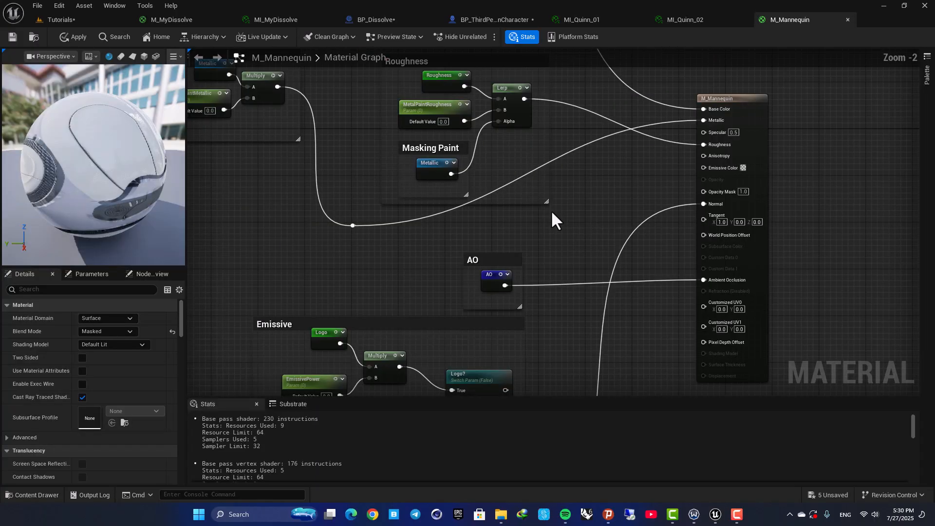
scroll(515, 221, "down", 8)
scroll(506, 234, "up", 3)
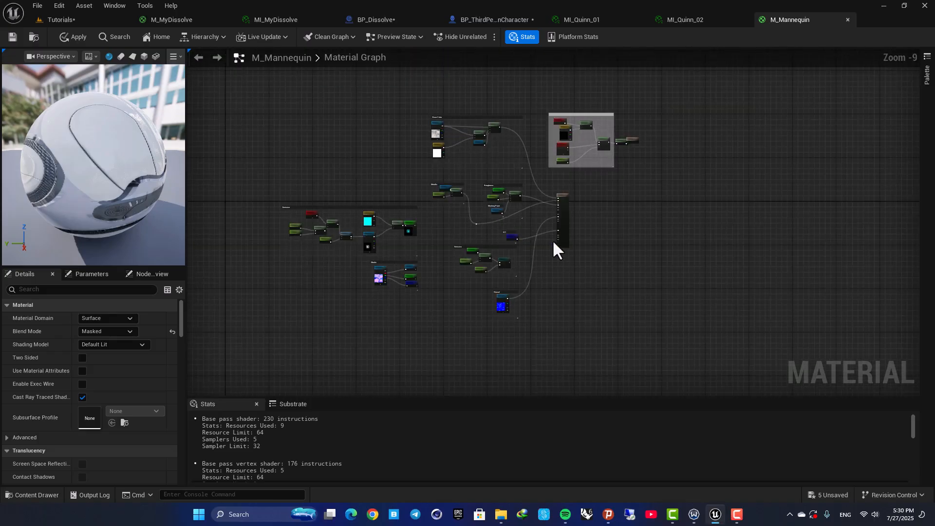
right_click_drag(530, 221, 457, 261)
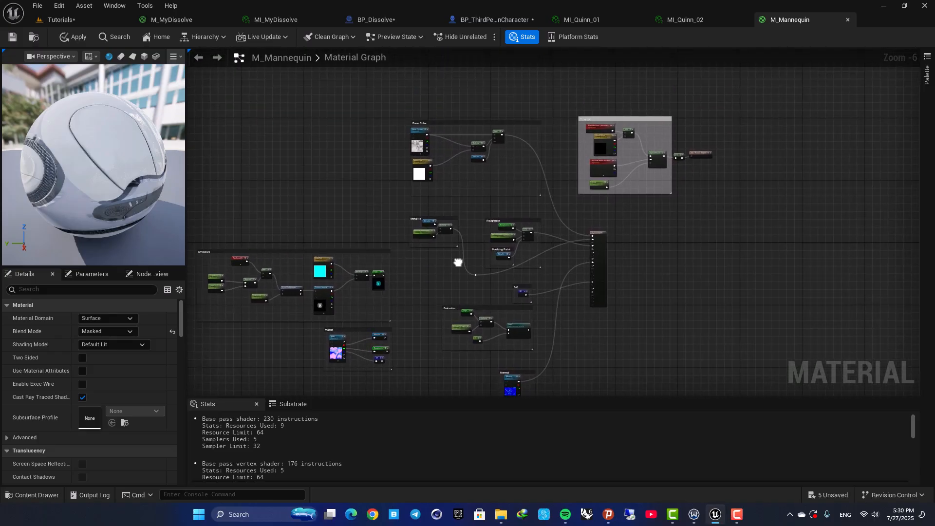
scroll(502, 229, "up", 3)
right_click_drag(499, 239, 507, 90)
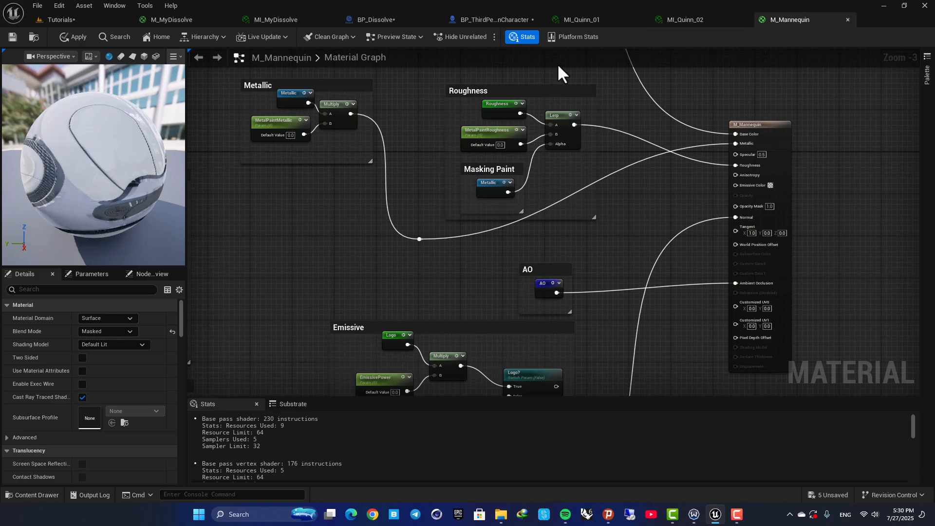
scroll(564, 256, "down", 2)
right_click_drag(578, 226, 473, 196)
scroll(530, 212, "up", 4)
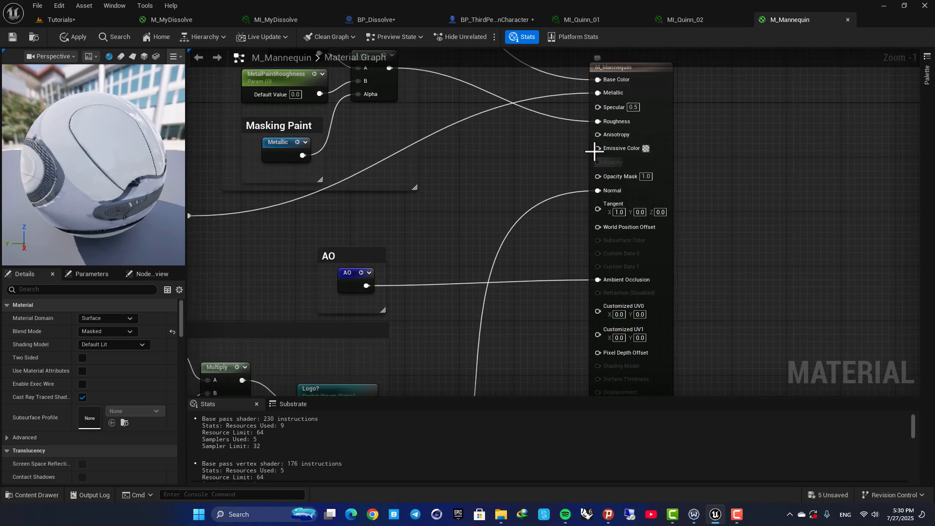
scroll(460, 219, "down", 2)
right_click_drag(459, 231, 519, 132)
scroll(517, 139, "down", 2)
right_click_drag(470, 285, 466, 316)
scroll(458, 284, "up", 6)
right_click_drag(497, 253, 558, 315)
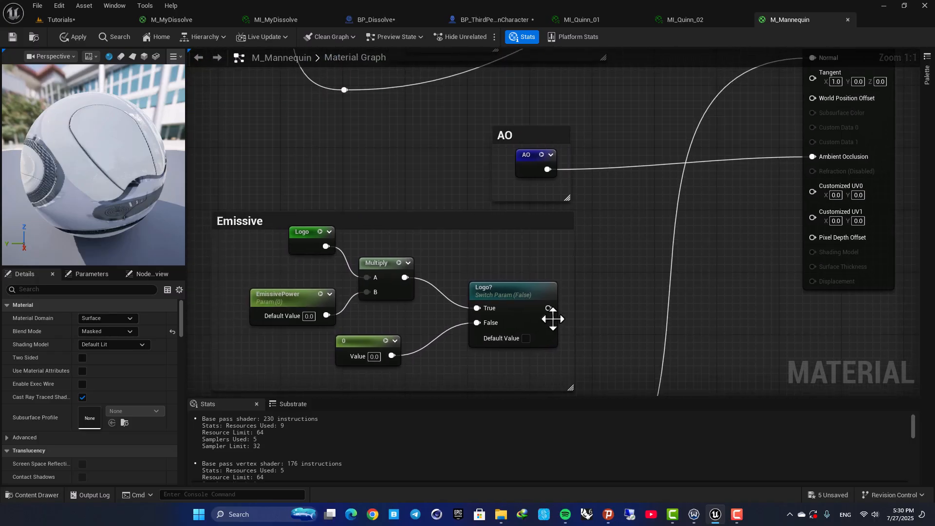
left_click_drag(549, 308, 812, 150)
right_click_drag(579, 335, 626, 189)
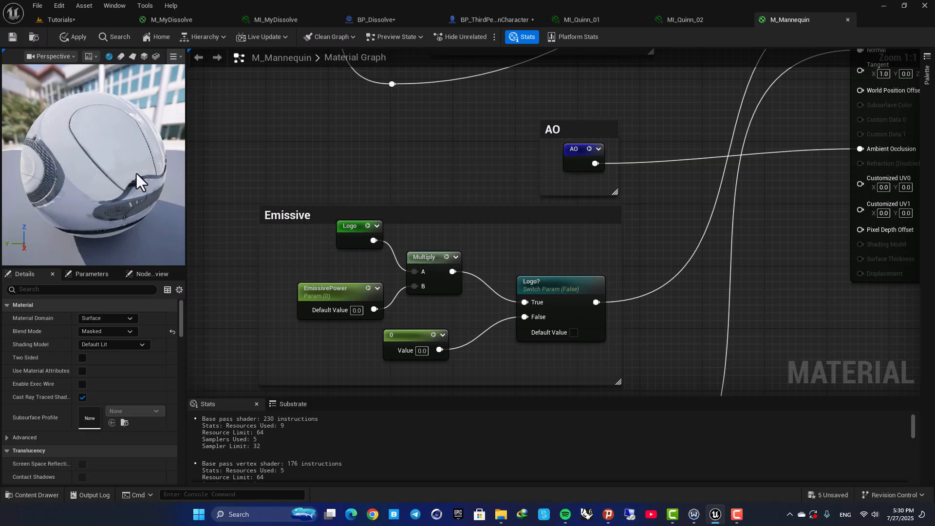
right_click_drag(528, 244, 585, 287)
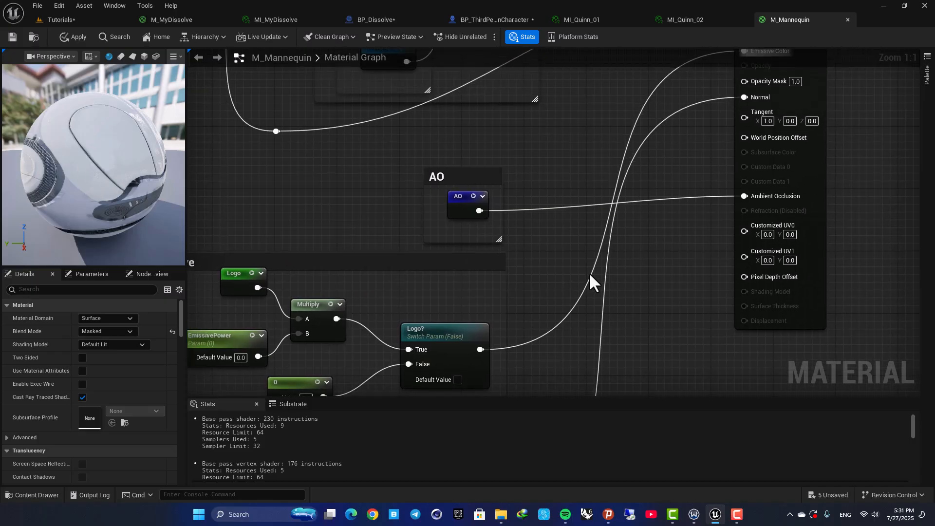
scroll(565, 217, "down", 2)
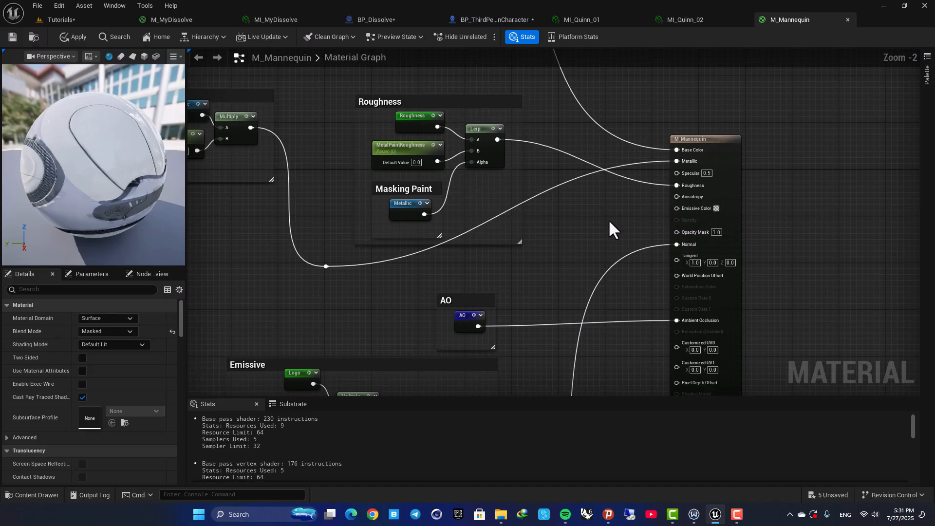
scroll(604, 220, "down", 5)
right_click_drag(520, 251, 516, 203)
scroll(518, 204, "up", 4)
left_click_drag(415, 163, 686, 296)
scroll(685, 258, "down", 3)
right_click_drag(657, 218, 569, 274)
left_click_drag(565, 287, 559, 385)
right_click_drag(441, 180, 391, 301)
left_click_drag(413, 120, 529, 297)
left_click_drag(524, 239, 524, 193)
scroll(527, 258, "up", 3)
left_click(531, 291)
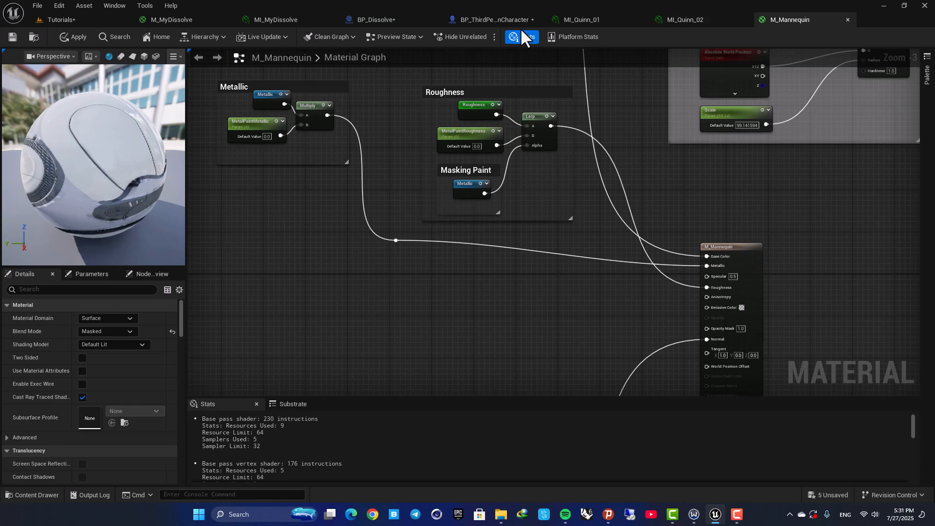
- Select all the dissolve nodes in M_MyDissolve and copy them
left_click(254, 20)
left_click(184, 20)
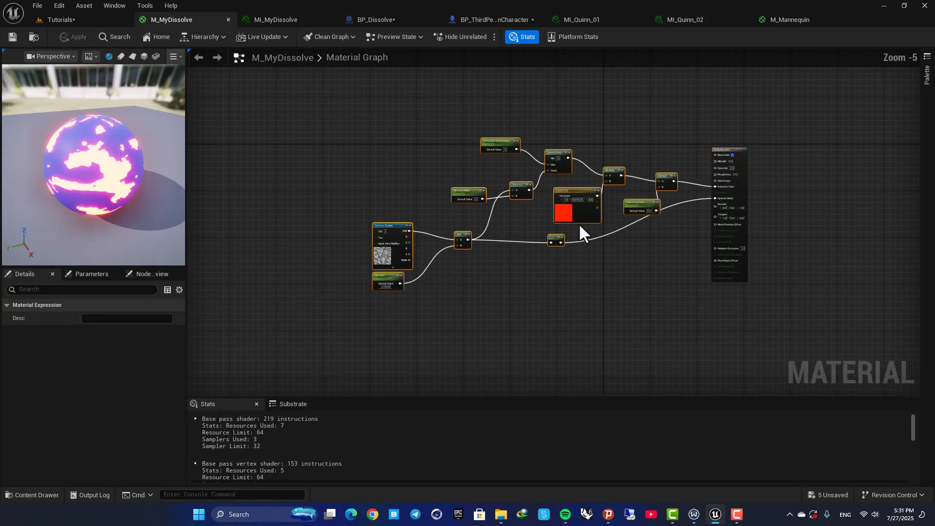
left_click(396, 104)
scroll(499, 210, "up", 1)
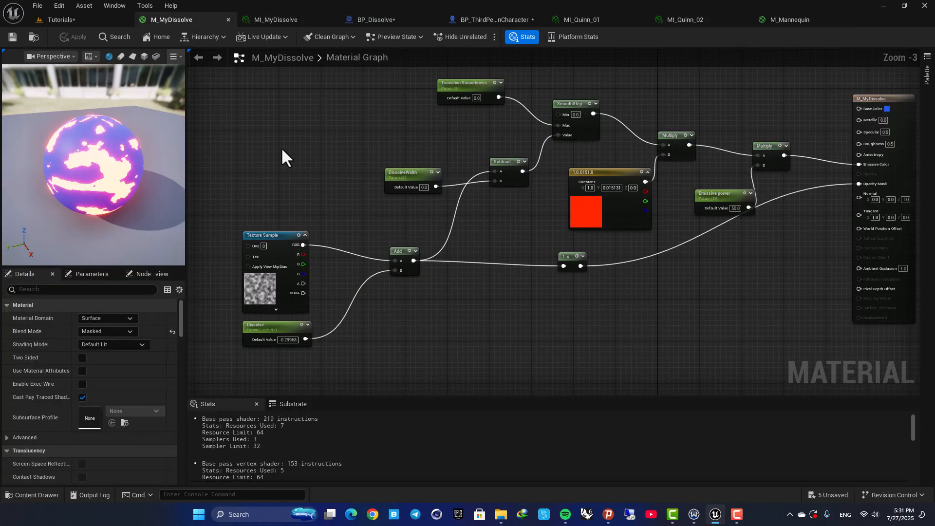
scroll(282, 147, "down", 2)
left_click_drag(244, 91, 571, 279)
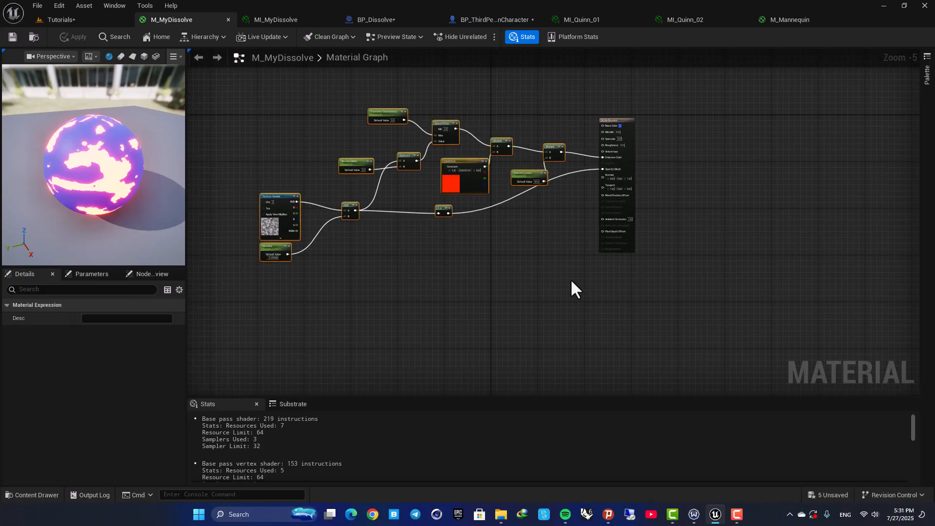
- Paste the dissolve nodes into M_Mannequin and position them beside the material output node
left_click(778, 19)
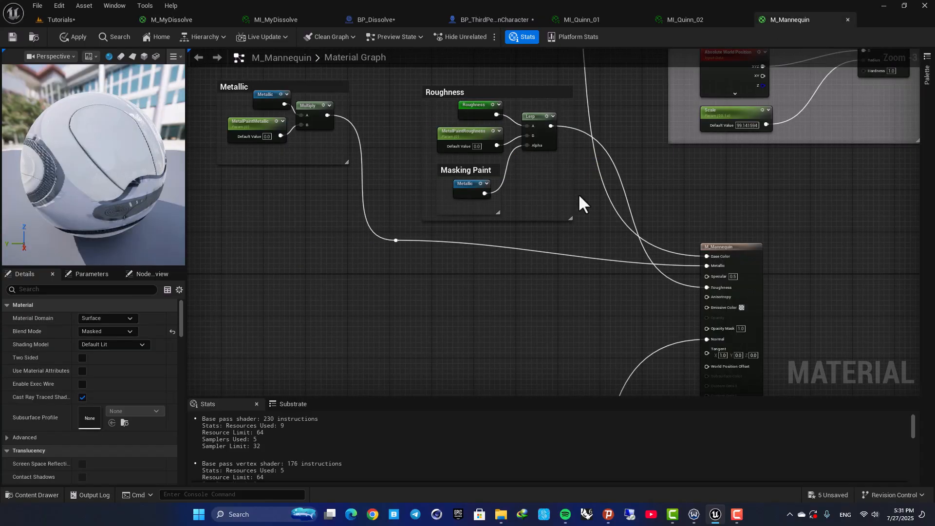
scroll(593, 179, "up", 2)
key("ctrl+v")
scroll(561, 181, "down", 4)
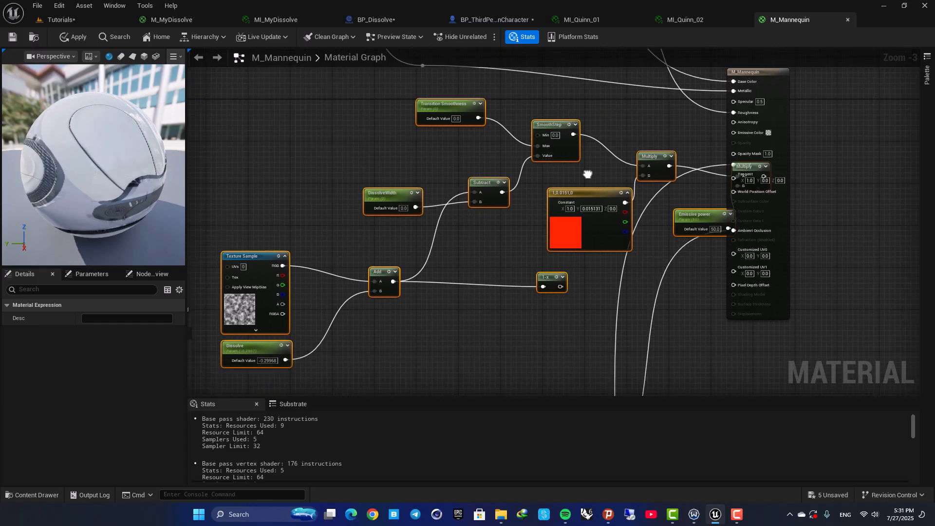
left_click(589, 154)
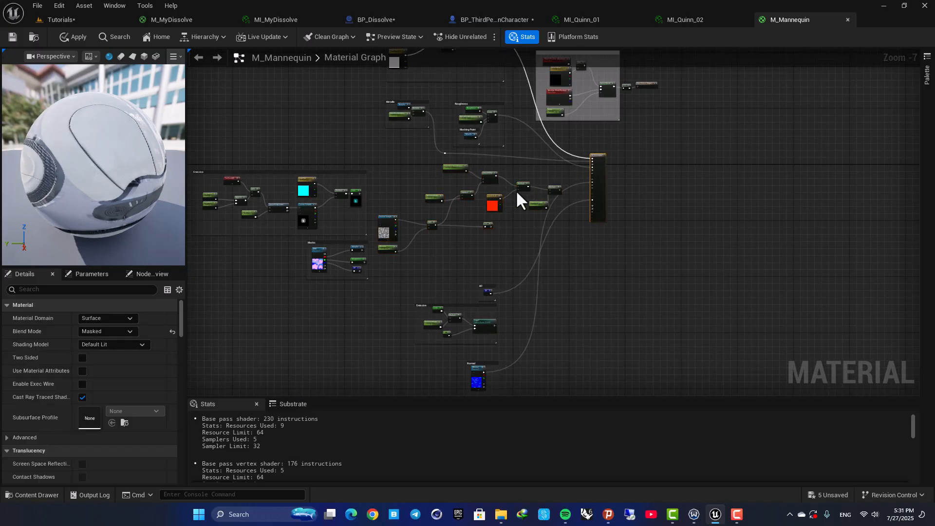
scroll(462, 190, "up", 3)
left_click_drag(289, 143, 638, 285)
left_click_drag(539, 194, 565, 188)
left_click(590, 147)
scroll(607, 208, "up", 2)
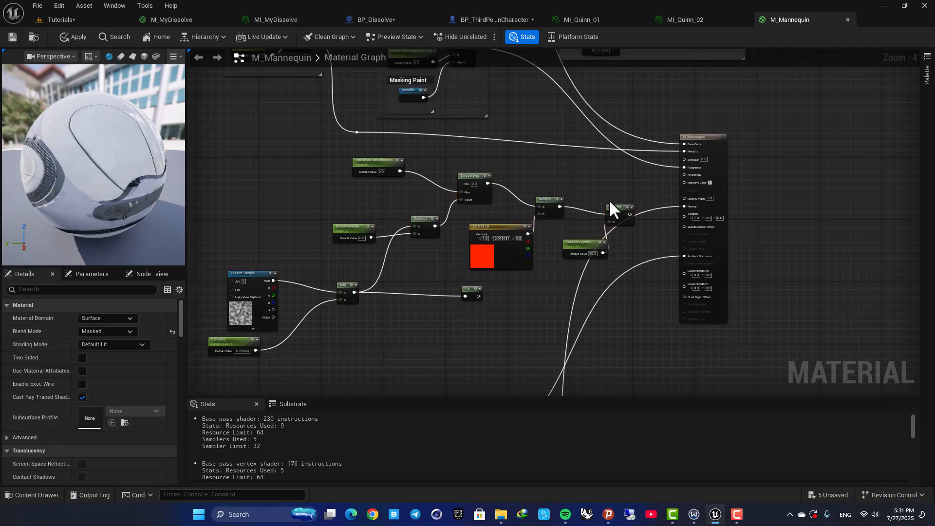
- Wire the pasted dissolve nodes into M_Mannequin's Emissive Color and Opacity Mask inputs, then save the material
left_click(611, 202)
left_click_drag(636, 217, 724, 175)
left_click_drag(609, 213, 591, 184)
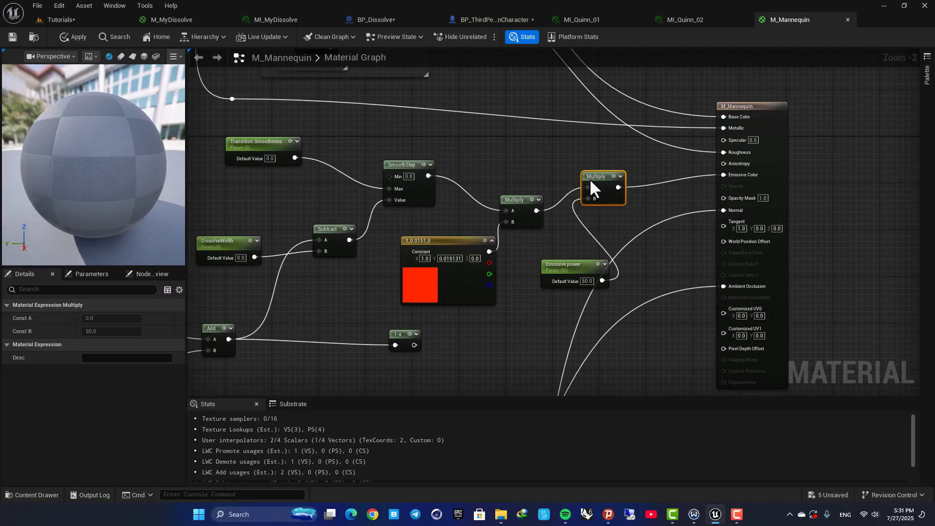
left_click(568, 266)
right_click_drag(425, 337, 469, 279)
left_click_drag(457, 287, 768, 141)
scroll(463, 246, "down", 1)
right_click_drag(463, 246, 499, 295)
left_click_drag(303, 150, 644, 259)
left_click_drag(286, 153, 677, 265)
left_click_drag(655, 188, 607, 181)
right_click_drag(543, 258, 621, 208)
right_click_drag(363, 354, 429, 308)
left_click_drag(442, 352, 331, 294)
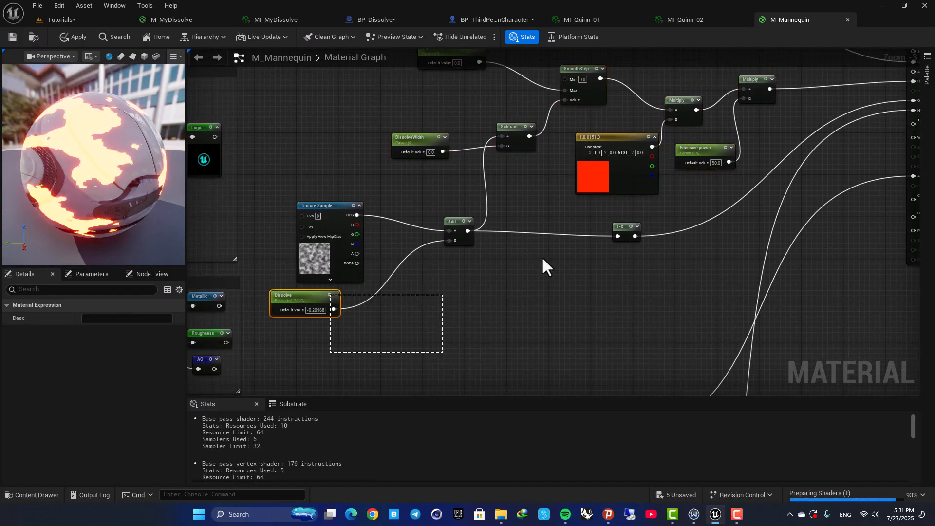
left_click_drag(543, 258, 641, 217)
right_click_drag(636, 208, 560, 305)
scroll(560, 306, "down", 2)
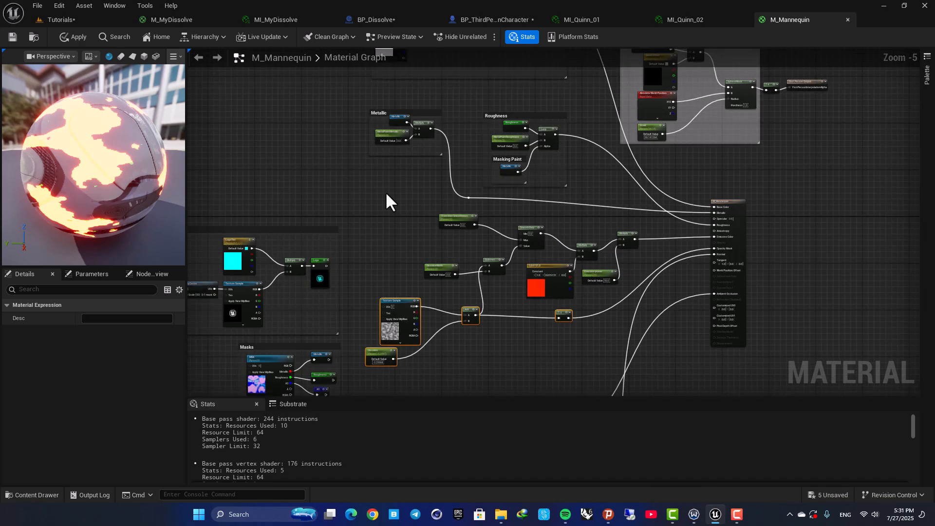
key("ctrl+s")
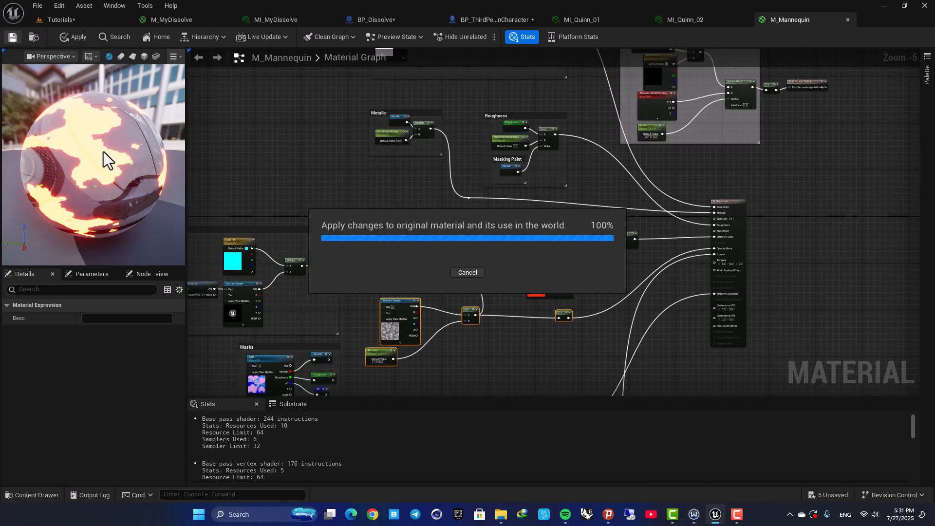
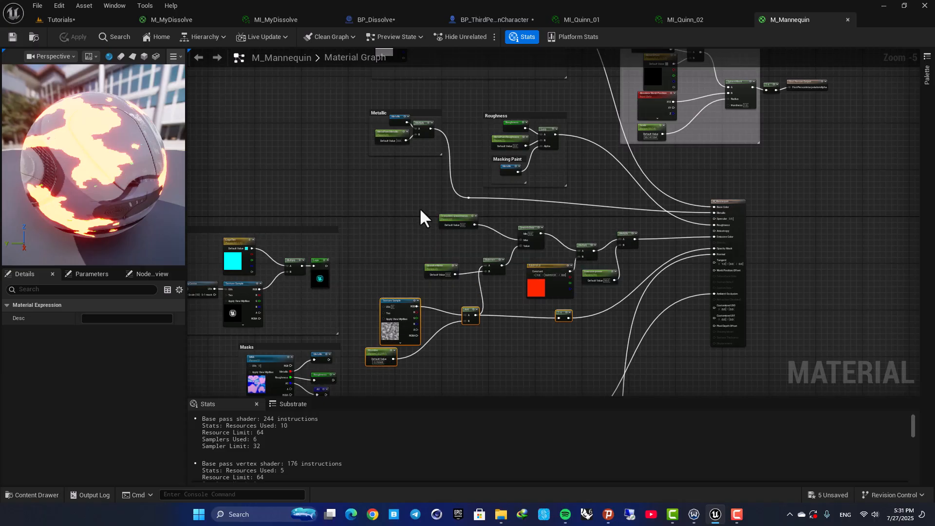
- Preview the dissolve on MI_Quinn_01 by setting its Dissolve parameter to -0.4, then save the instance
right_click_drag(378, 191, 384, 148)
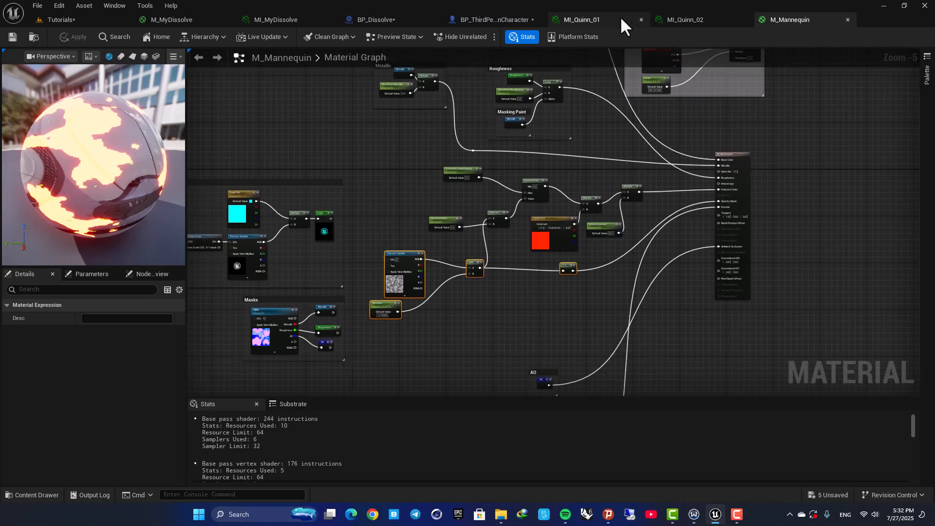
left_click(626, 19)
left_click_drag(437, 238, 429, 250)
scroll(437, 238, "down", 1)
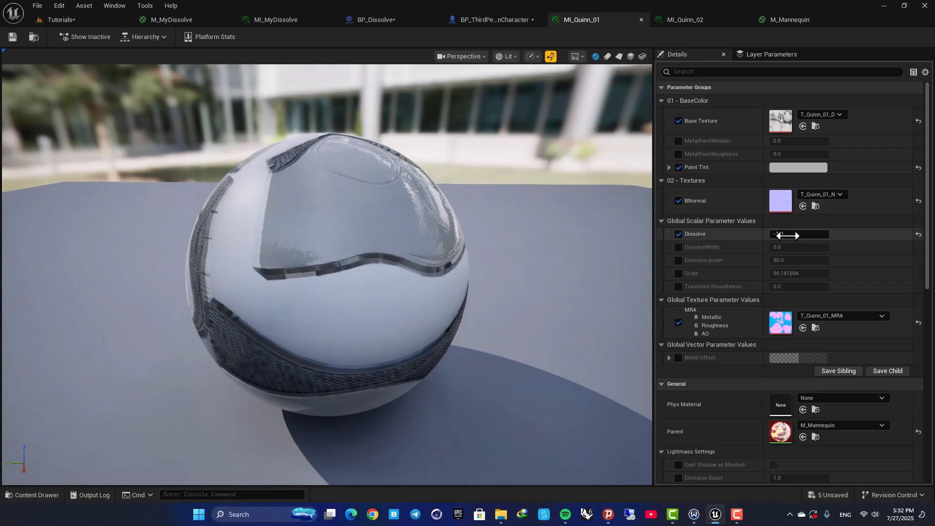
mouse_move(788, 235)
left_mouse_down()
mouse_move(828, 235)
mouse_move(769, 236)
left_mouse_up()
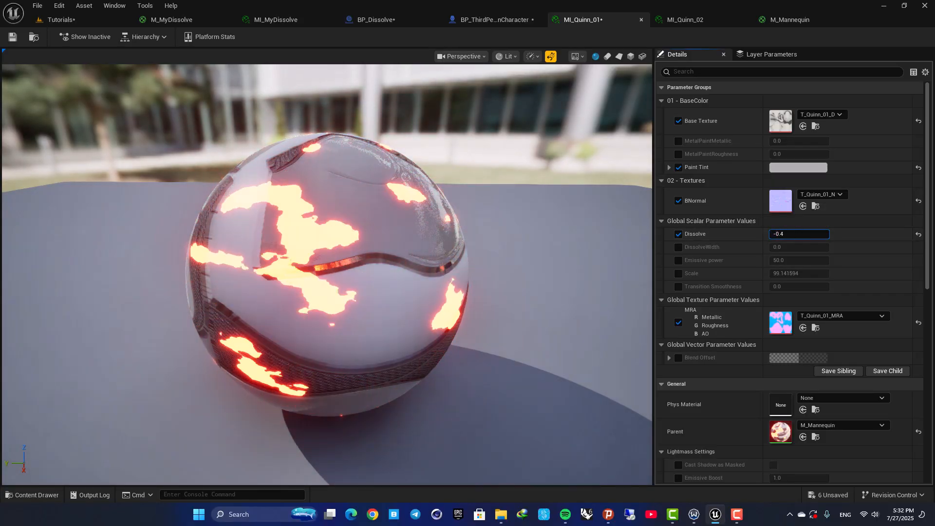
scroll(750, 253, "down", 2)
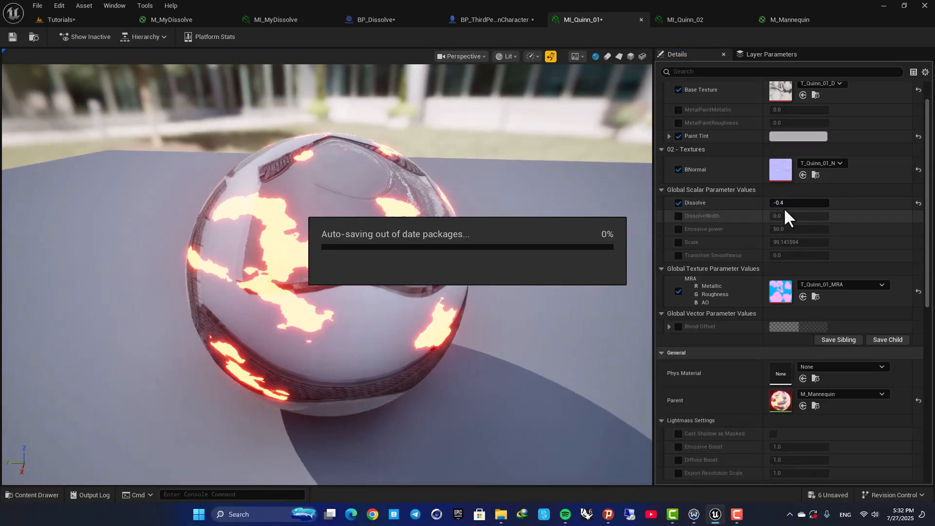
left_click_drag(788, 203, 790, 203)
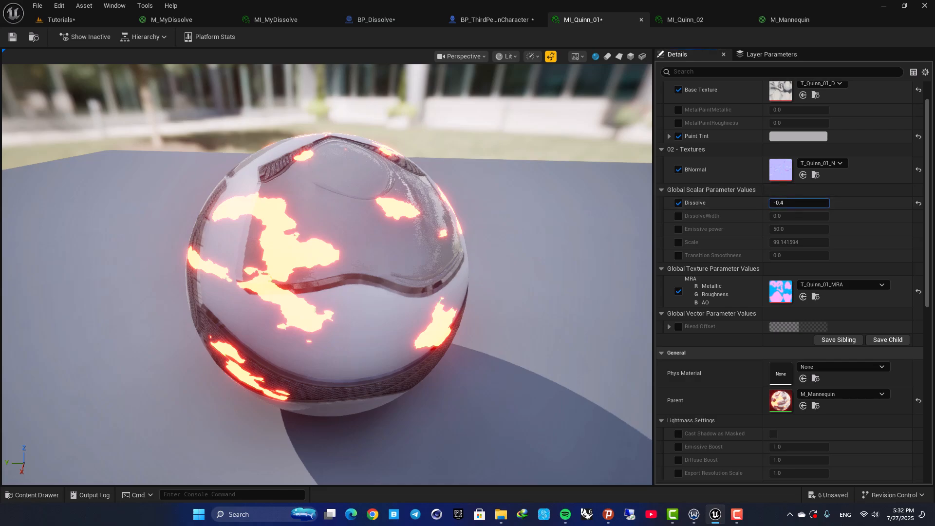
mouse_move(295, 218)
right_mouse_down()
mouse_move(336, 218)
mouse_move(307, 217)
right_mouse_up()
mouse_move(307, 218)
left_mouse_down()
mouse_move(419, 204)
mouse_move(321, 234)
mouse_move(322, 242)
mouse_move(297, 240)
mouse_move(303, 227)
left_mouse_up()
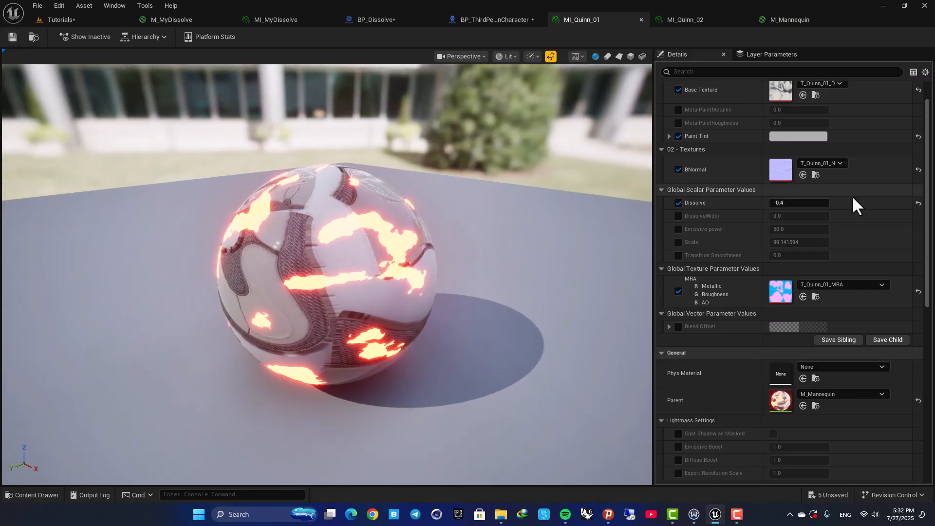
left_click_drag(806, 204, 770, 203)
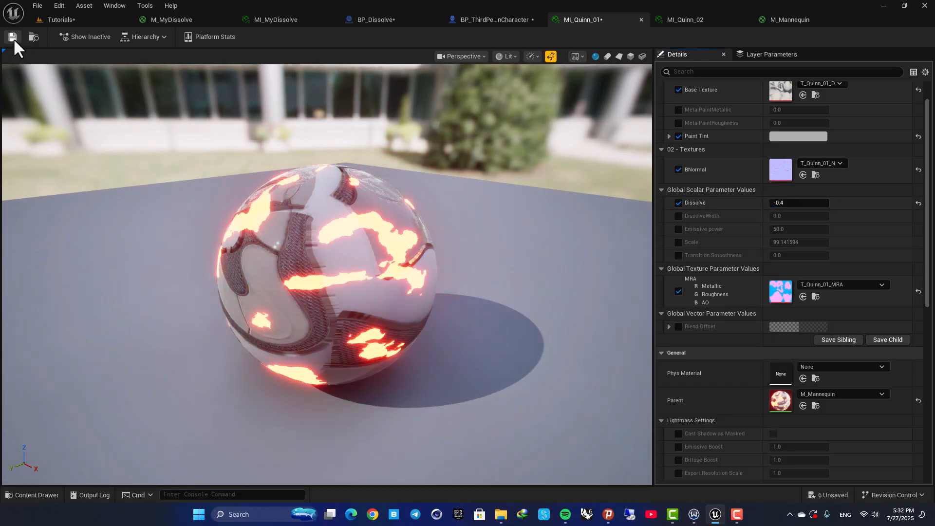
left_click(14, 39)
- Set MI_Quinn_02's Dissolve parameter to -0.4 and save the instance
left_click(708, 24)
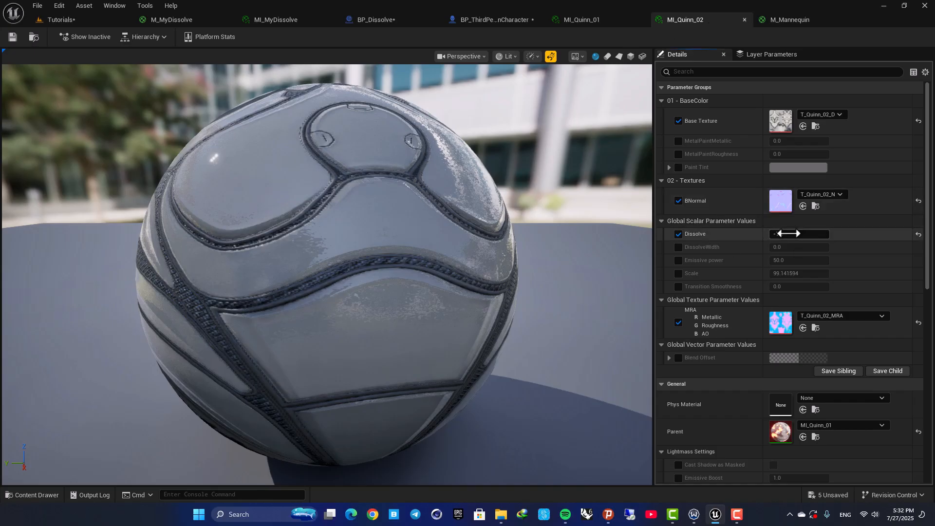
mouse_move(788, 233)
left_mouse_down()
mouse_move(824, 234)
mouse_move(803, 233)
left_mouse_up()
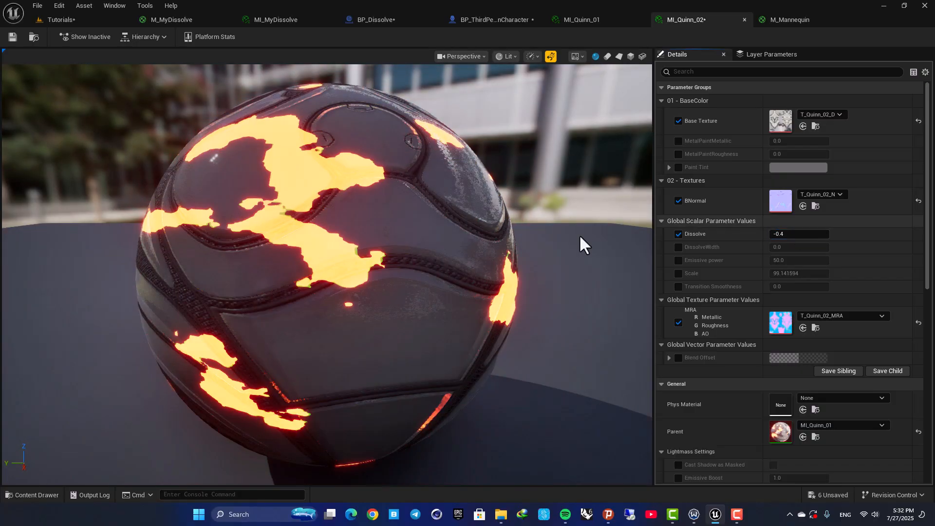
mouse_move(301, 242)
left_mouse_down()
mouse_move(361, 200)
mouse_move(301, 242)
left_mouse_up()
scroll(301, 242, "down", 4)
left_click(13, 37)
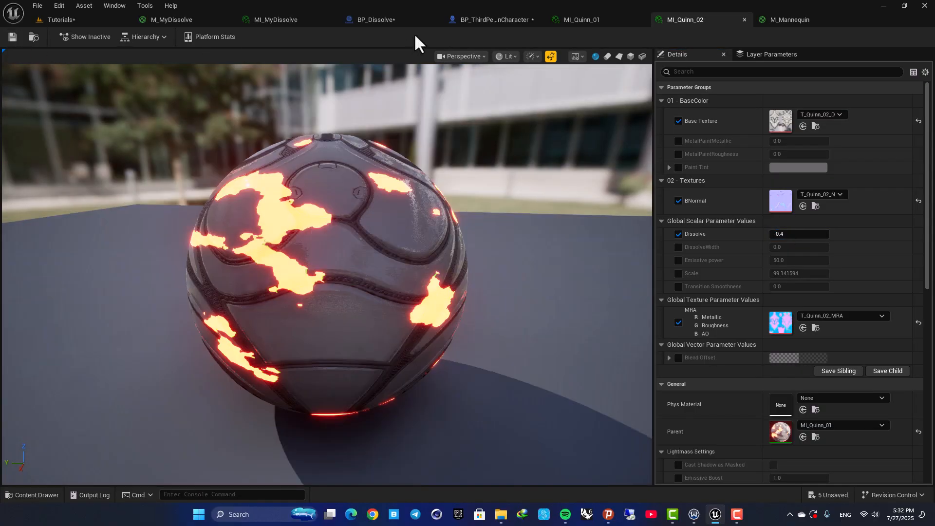
- Inspect the dissolving character mesh in the BP_ThirdPersonCharacter viewport
left_click(472, 21)
mouse_move(424, 237)
right_mouse_down()
mouse_move(453, 224)
mouse_move(441, 237)
mouse_move(419, 226)
mouse_move(436, 224)
mouse_move(414, 229)
right_mouse_up()
scroll(441, 237, "down", 1)
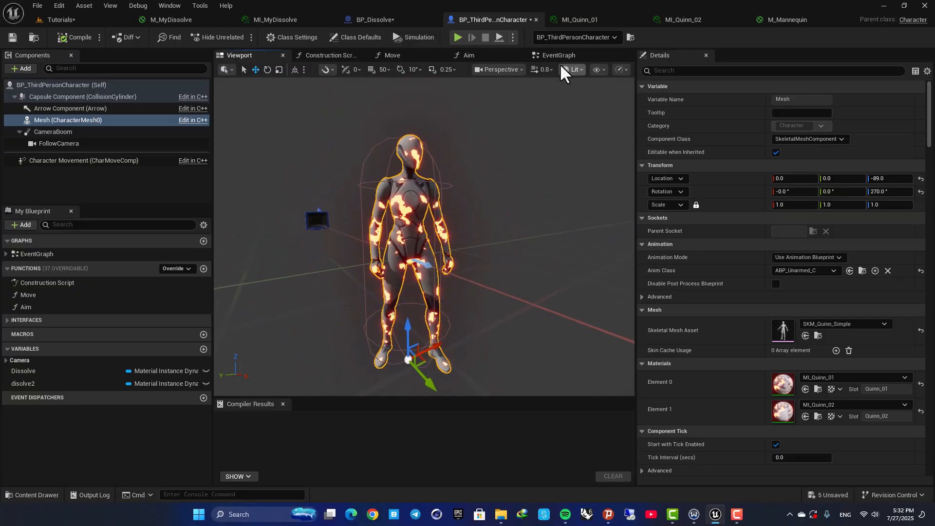
left_click(577, 20)
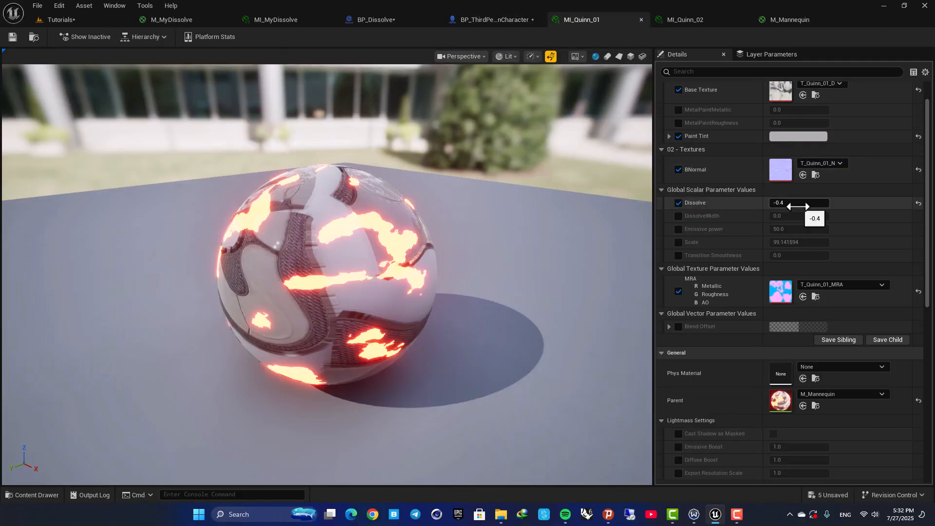
left_click_drag(798, 206, 811, 206)
key("ctrl+z")
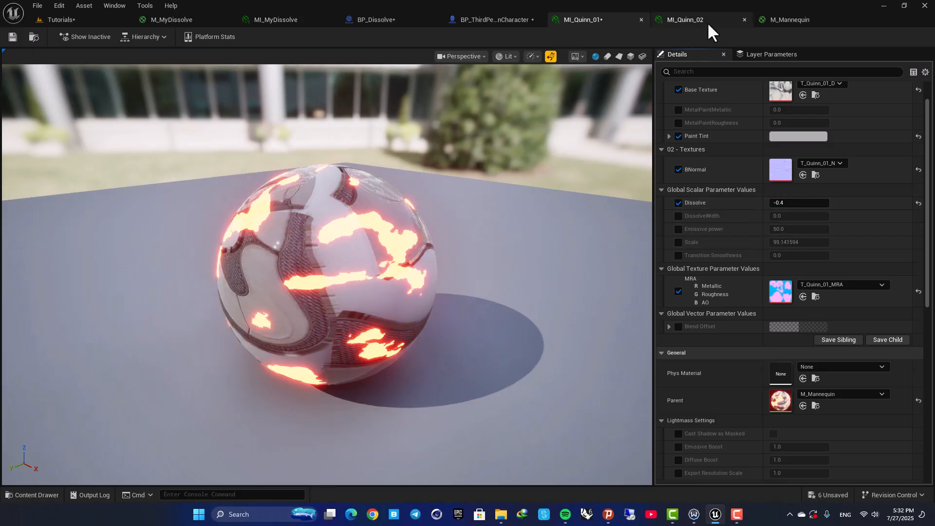
- Set the Dissolve parameter's slider minimum and default value to -1 in M_Mannequin
left_click(773, 20)
scroll(402, 314, "up", 4)
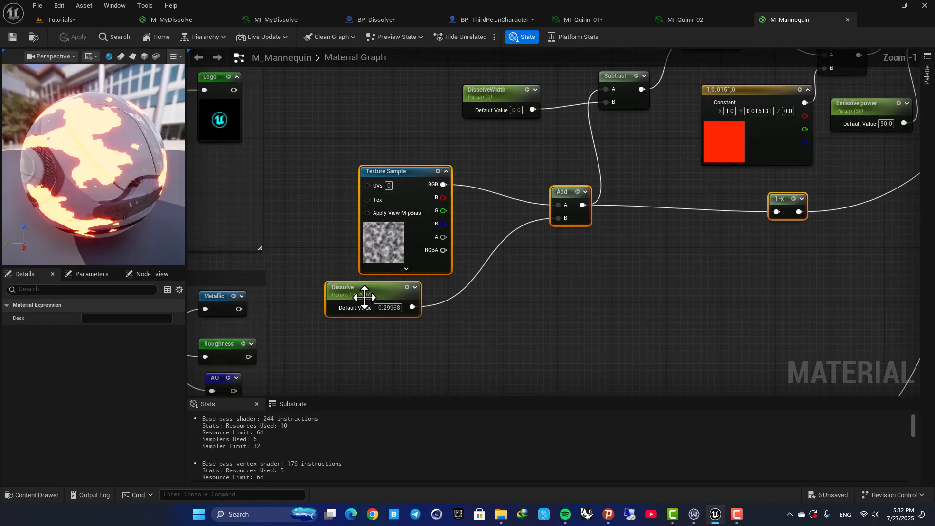
left_click(392, 308)
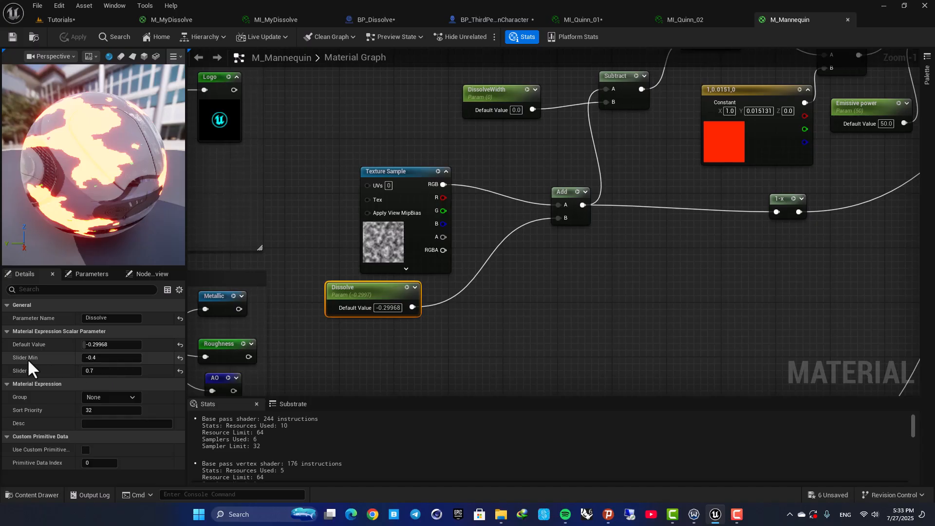
left_click_drag(105, 361, 97, 361)
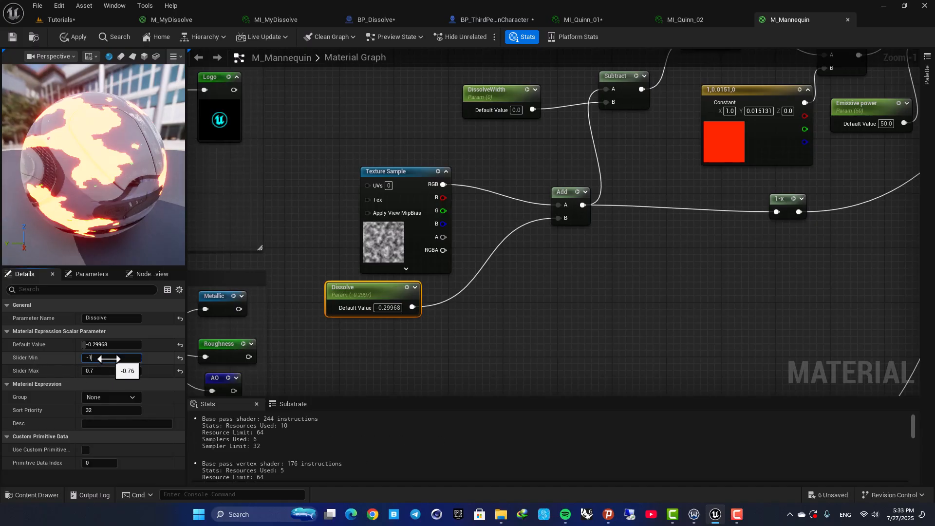
left_click(112, 344)
type("-1")
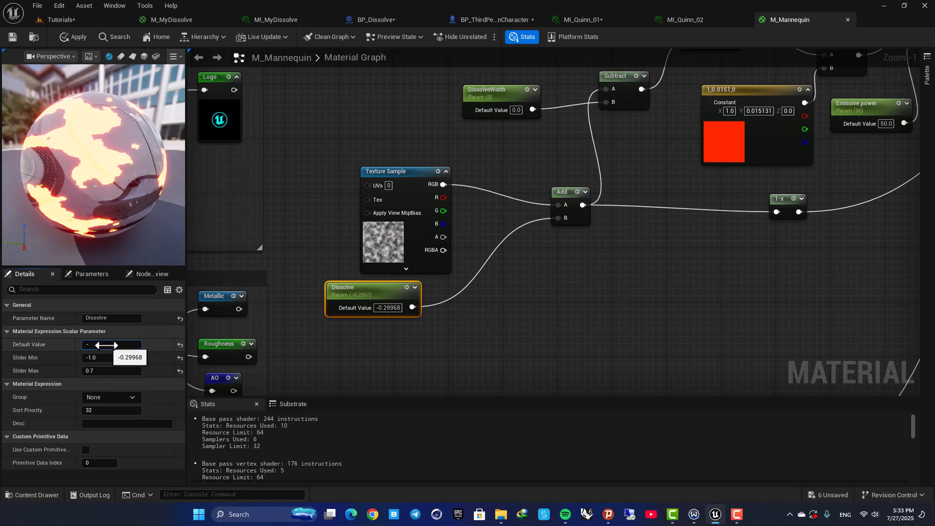
key("Return")
- Set the Dissolve parameter's default value to 0.1 and save M_Mannequin
left_click_drag(84, 227, 54, 107)
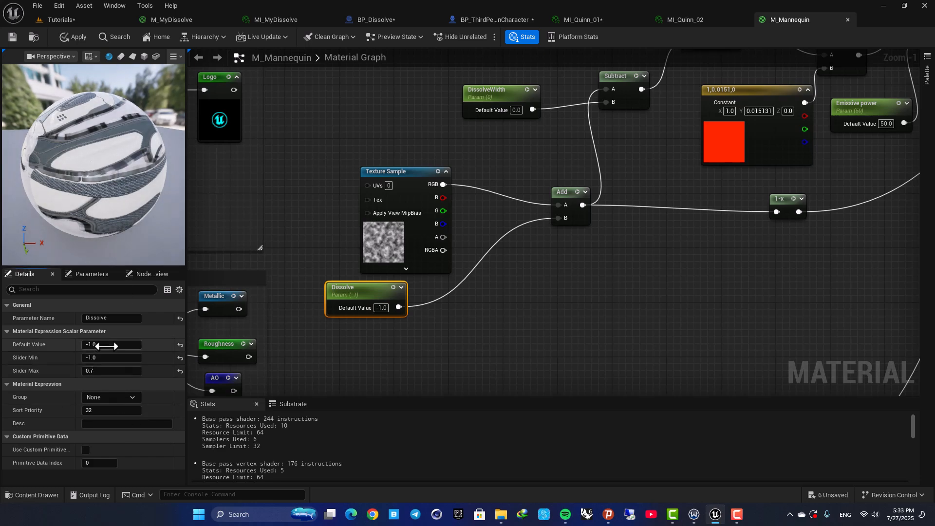
key("Return")
left_click_drag(78, 200, 8, 49)
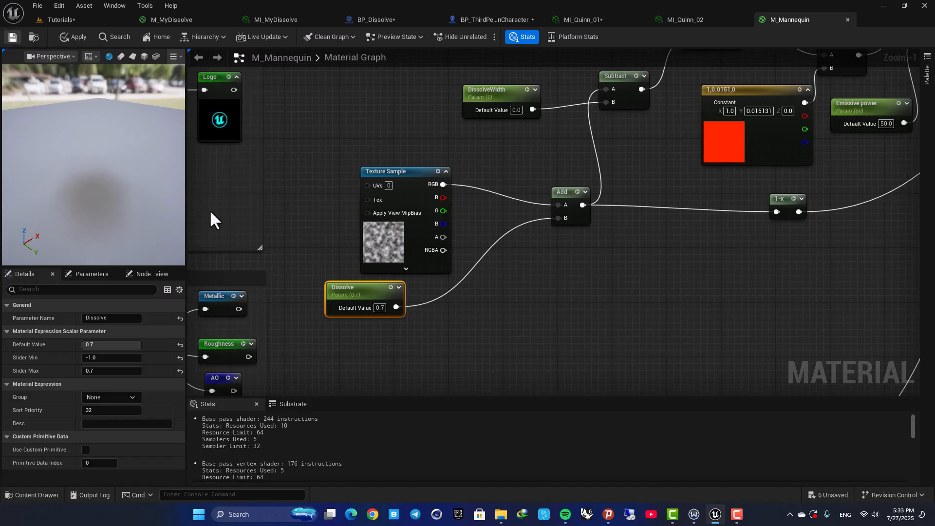
left_click(116, 347)
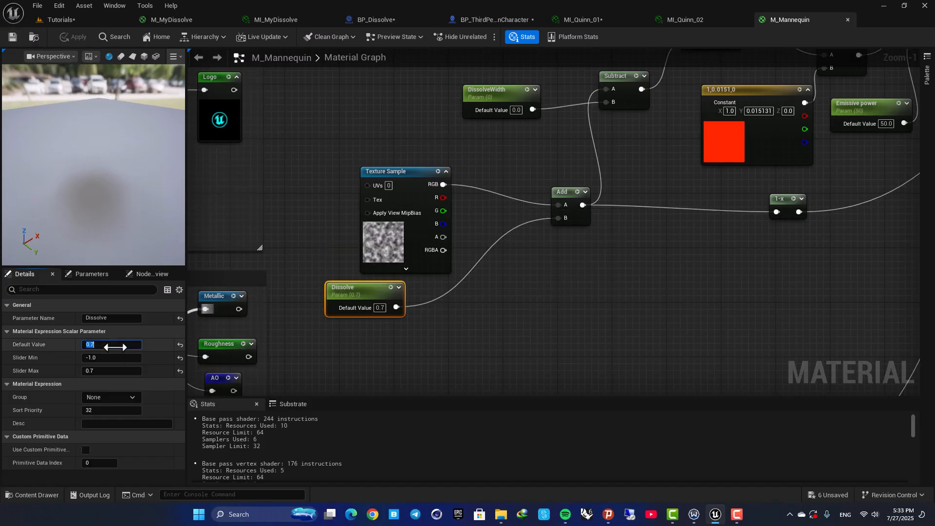
type("0.1")
key("Return")
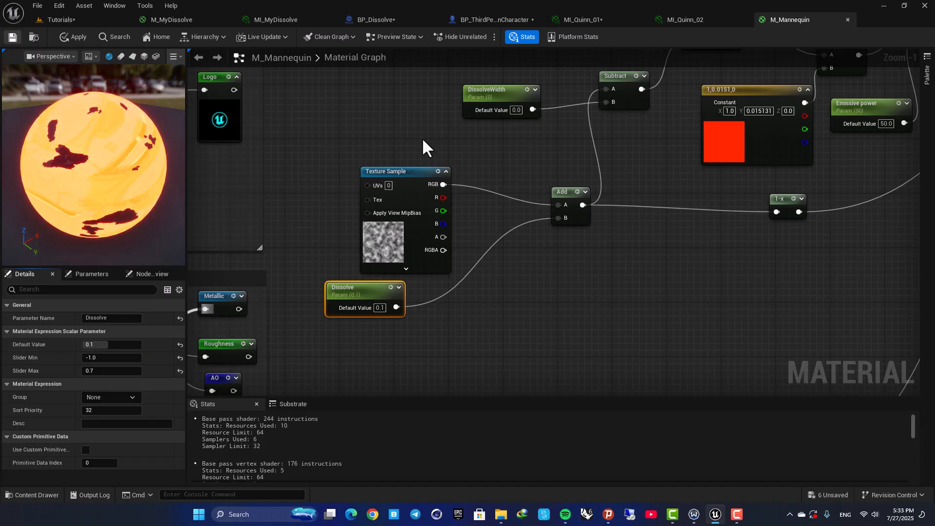
key("ctrl+s")
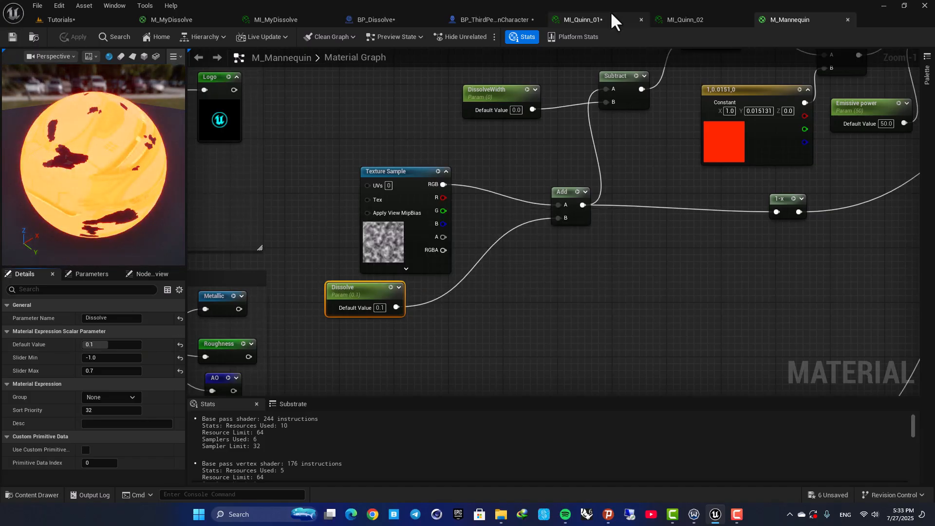
- Set MI_Quinn_01's Dissolve parameter to -1.0 and save the instance
left_click(615, 19)
left_click_drag(789, 203, 775, 202)
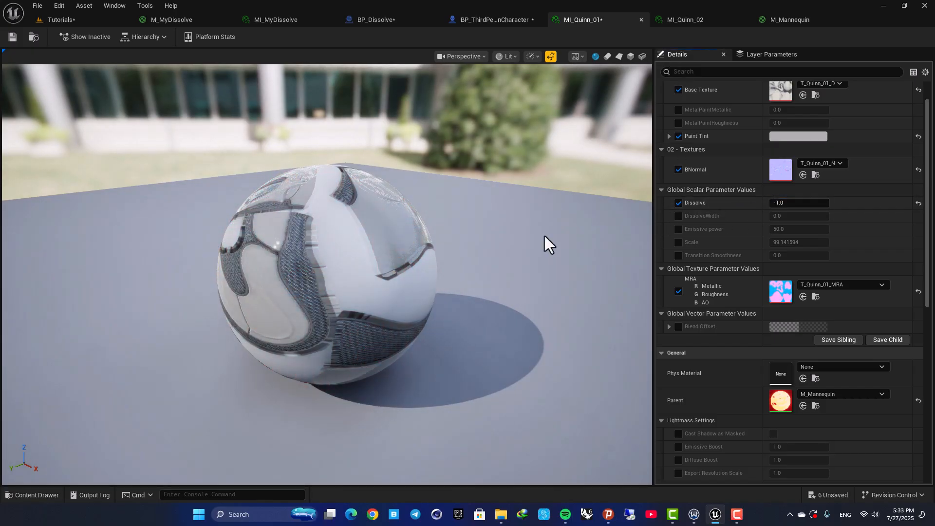
left_click_drag(545, 237, 400, 239)
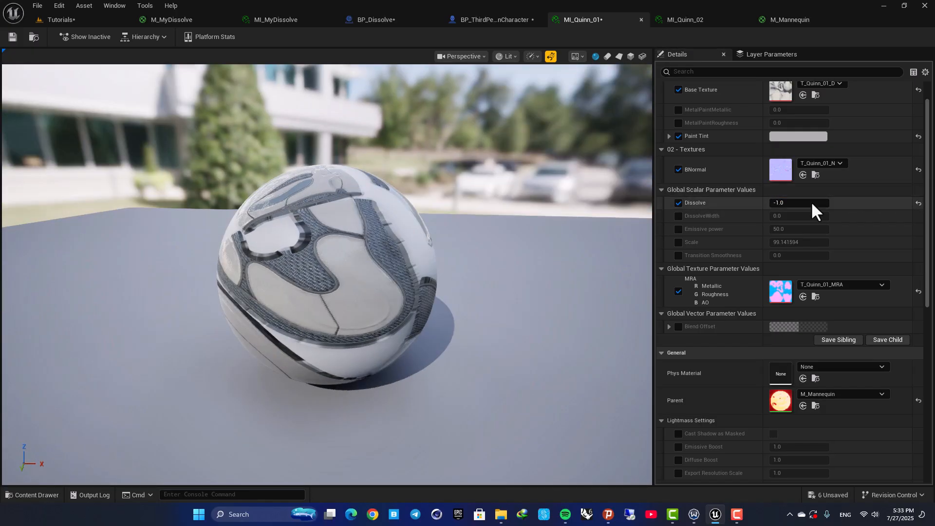
left_click(12, 38)
- Set MI_Quinn_02's Dissolve parameter to -1.0 and save the instance
left_click(682, 20)
left_click_drag(799, 234, 770, 234)
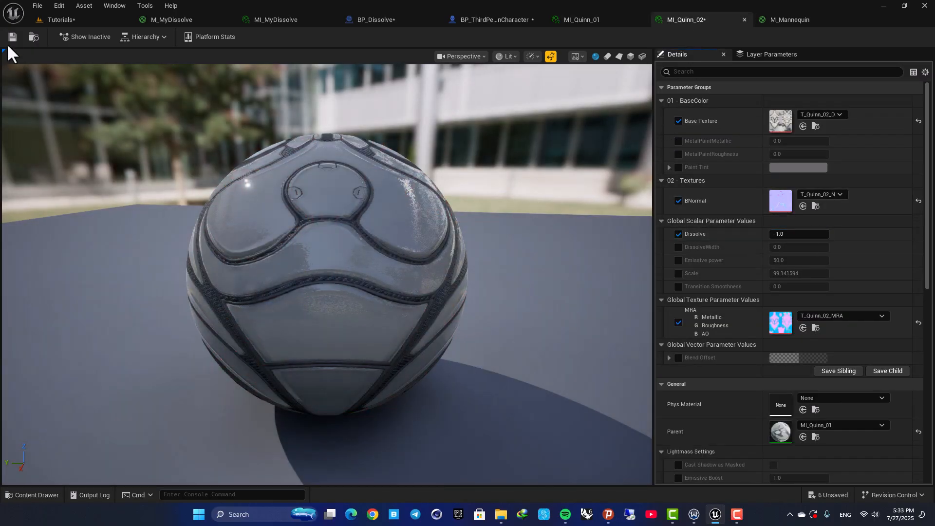
left_click(12, 37)
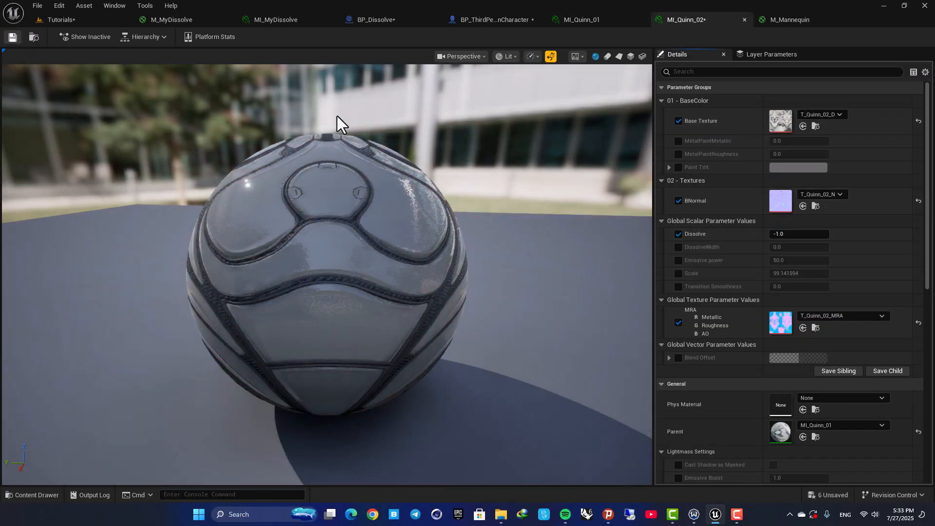
- Inspect the character mesh in the BP_ThirdPersonCharacter viewport
left_click(490, 20)
mouse_move(451, 208)
right_mouse_down()
mouse_move(433, 209)
mouse_move(469, 216)
mouse_move(447, 197)
right_mouse_up()
key("s")
key("w")
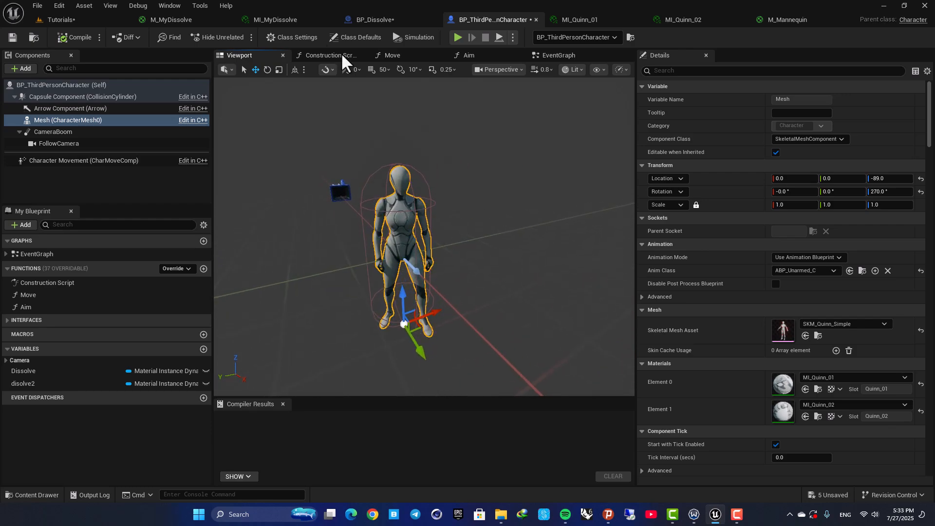
- Select and copy the Delay, Create Dynamic Material Instance, Set and Timeline nodes in BP_Dissolve's event graph
left_click(363, 20)
scroll(481, 217, "down", 4)
scroll(439, 201, "up", 3)
right_click_drag(440, 199, 410, 162)
right_click_drag(467, 142, 398, 116)
left_click_drag(295, 122, 572, 284)
right_click_drag(379, 281, 623, 255)
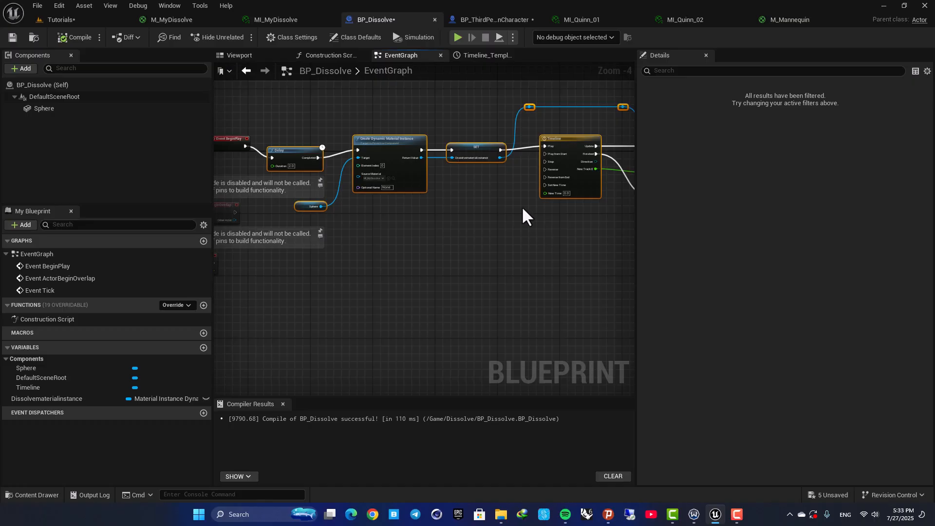
- Paste the copied dissolve nodes into an empty area of BP_ThirdPersonCharacter's event graph
left_click(470, 20)
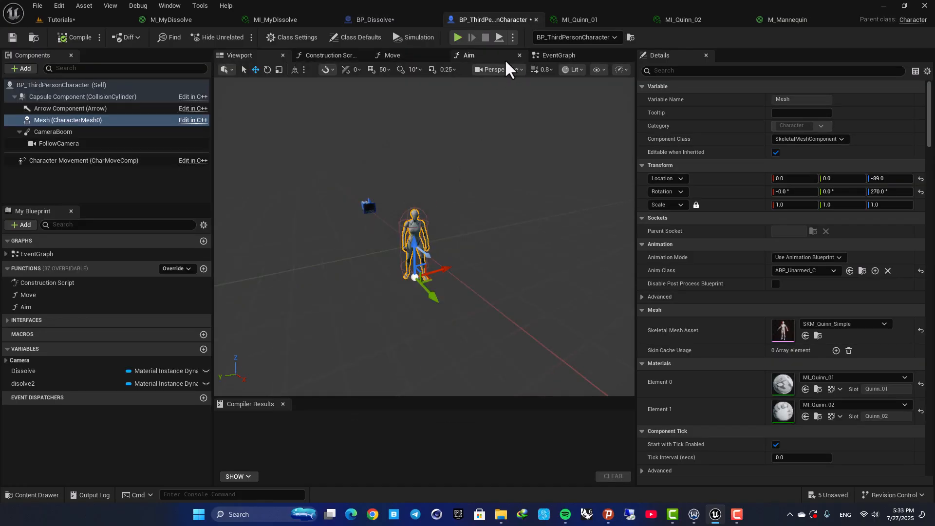
left_click(553, 56)
right_click_drag(433, 173, 519, 164)
scroll(400, 291, "up", 2)
scroll(531, 193, "down", 5)
right_click_drag(522, 205, 396, 331)
scroll(365, 310, "up", 1)
right_click_drag(395, 253, 466, 232)
scroll(395, 281, "up", 3)
scroll(441, 233, "up", 3)
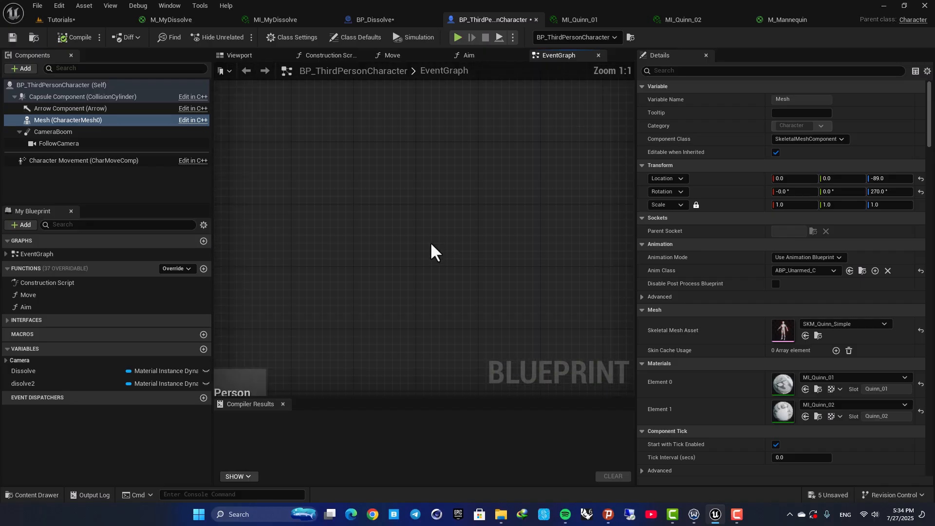
key("ctrl+v")
scroll(431, 179, "down", 3)
right_click_drag(431, 180, 384, 130)
scroll(358, 140, "down", 3)
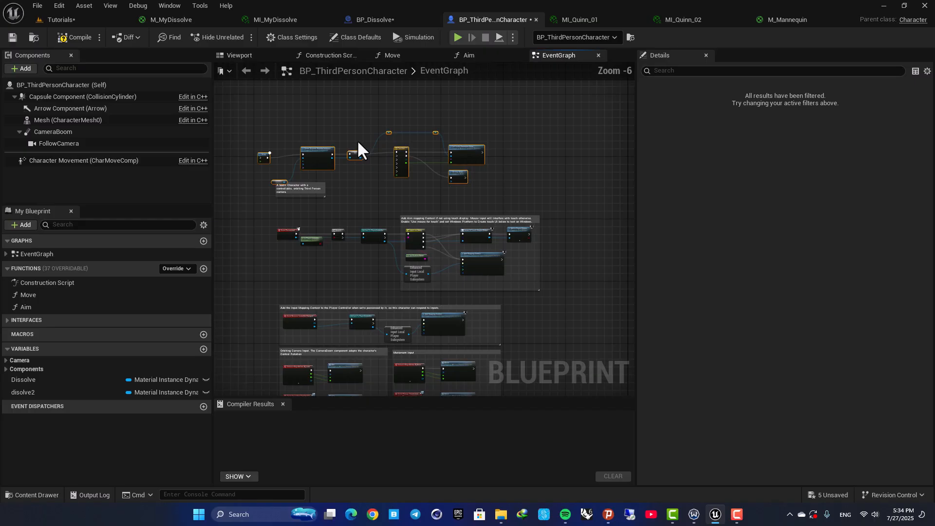
- Reposition the pasted dissolve nodes clear of the existing character graph nodes and comments
left_click_drag(245, 121, 491, 157)
scroll(317, 219, "up", 3)
right_click_drag(316, 217, 385, 241)
left_click_drag(369, 178, 384, 248)
right_click_drag(328, 155, 482, 241)
right_click_drag(404, 163, 525, 193)
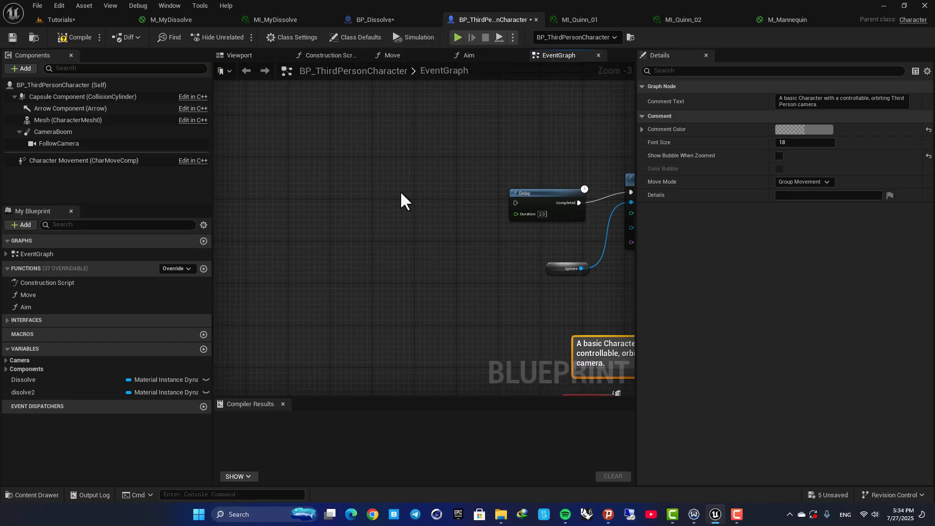
- Add an Event BeginPlay node and wire it into the pasted Delay node
right_click(374, 195)
type("event begin")
key("Return")
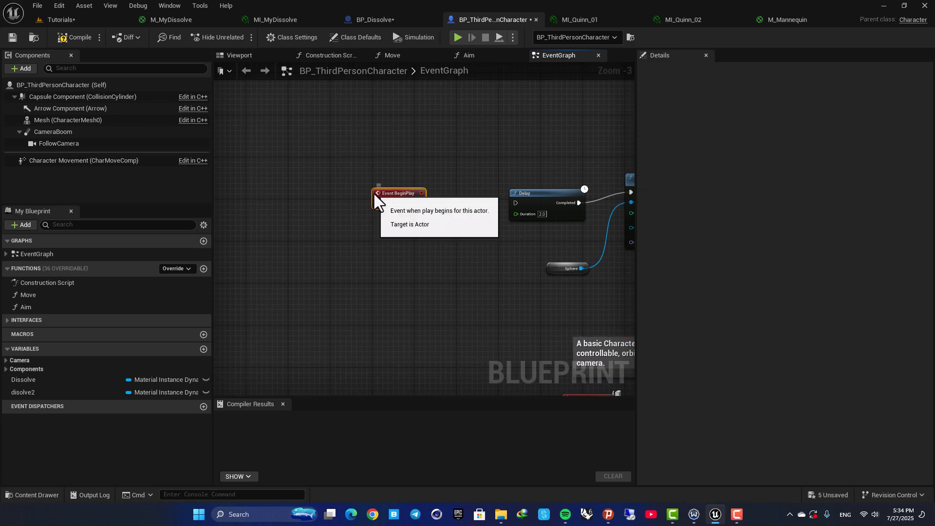
left_click_drag(419, 204, 516, 203)
right_click_drag(542, 164, 438, 166)
scroll(441, 176, "up", 3)
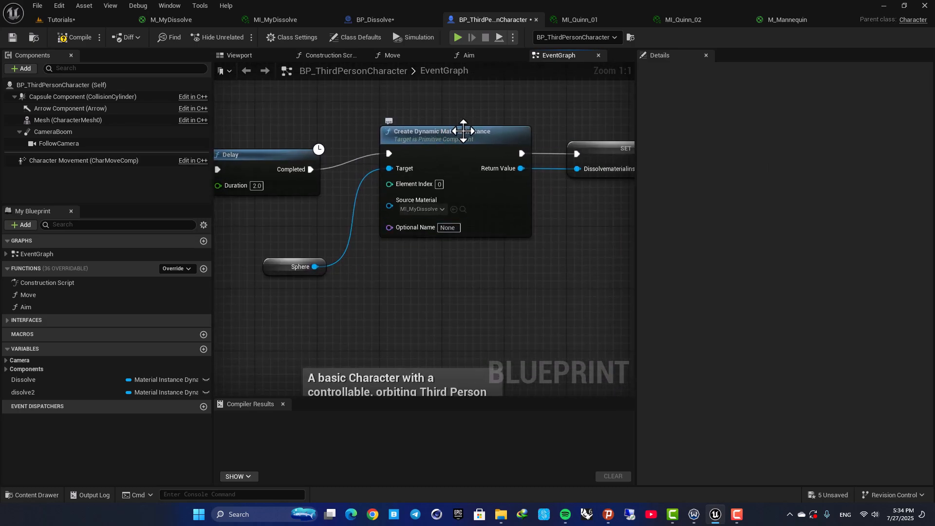
scroll(397, 214, "down", 5)
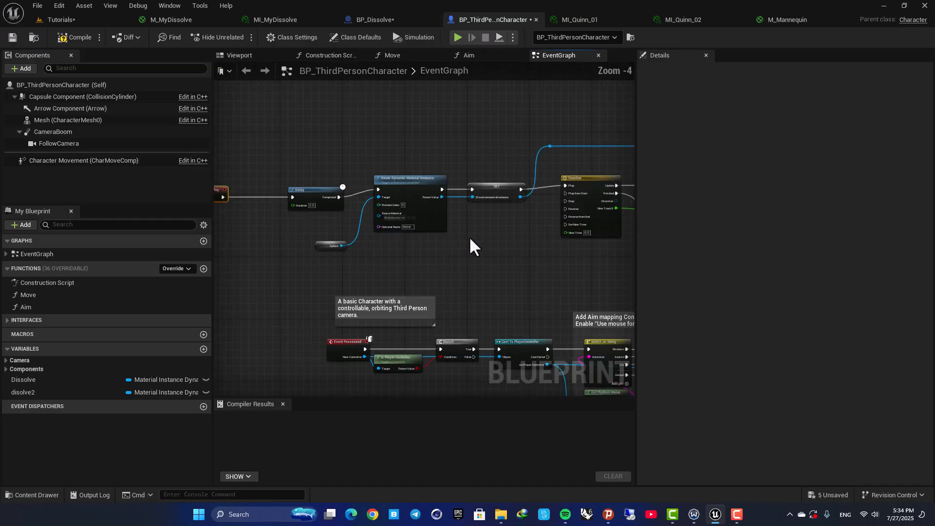
scroll(463, 209, "up", 3)
left_click(521, 157)
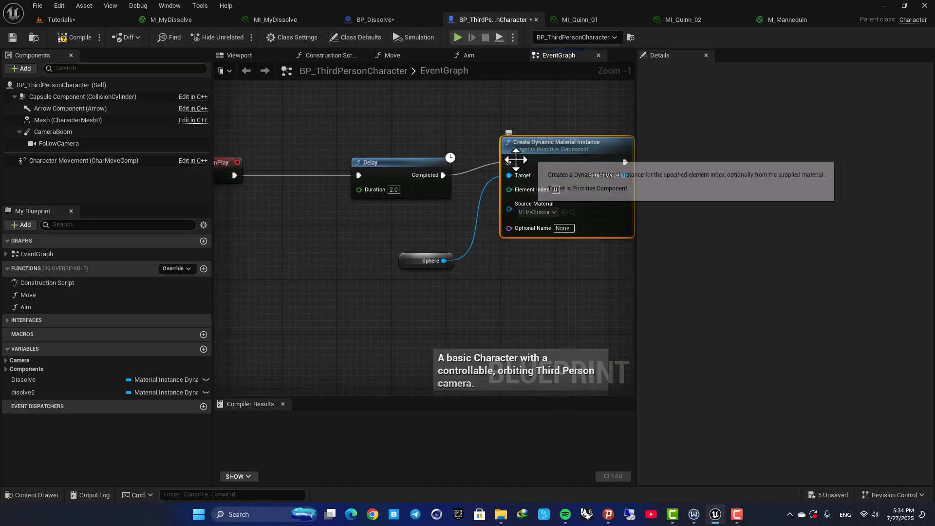
- Delete the pasted Sphere reference node feeding the Create Dynamic Material Instance target
left_click(236, 57)
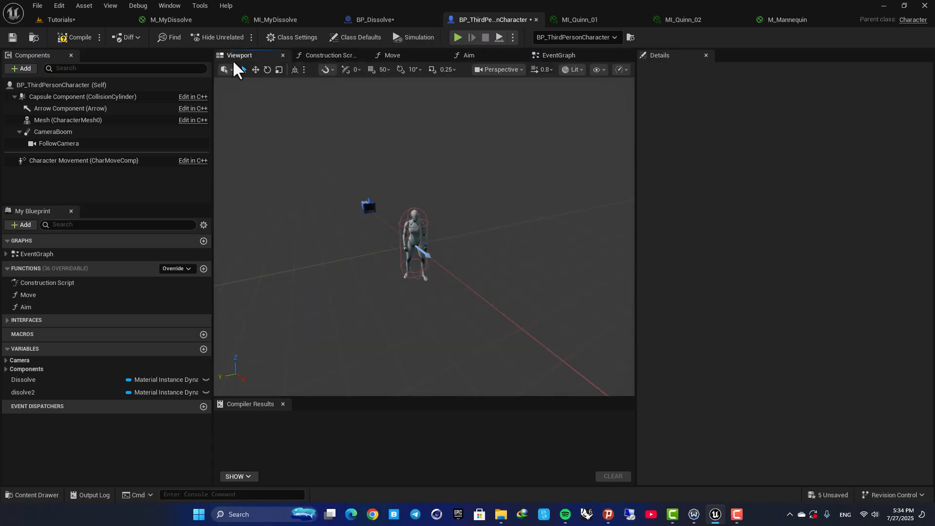
left_click(51, 120)
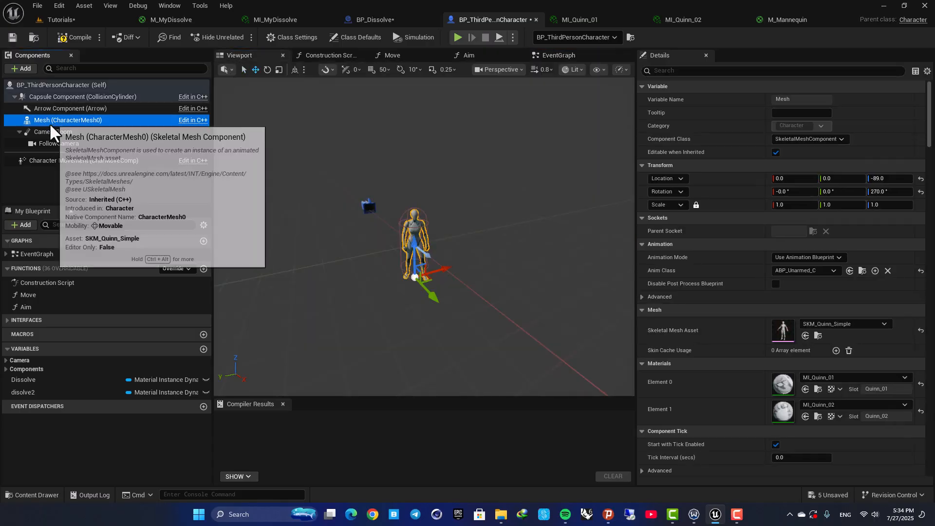
left_click(558, 57)
left_click(424, 261)
key("Delete")
- Add a Mesh component reference and connect it to the Create Dynamic Material Instance Target pin
left_click_drag(72, 122, 509, 176)
right_click_drag(535, 271, 422, 285)
scroll(422, 285, "up", 1)
left_click_drag(245, 278, 293, 278)
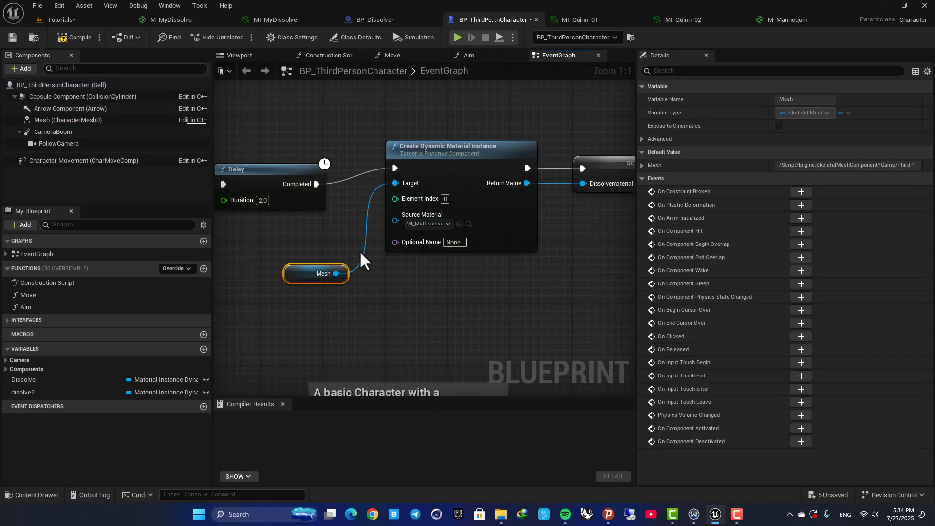
- Delete the old SET node that follows the Create Dynamic Material Instance node
scroll(507, 239, "down", 2)
right_click_drag(570, 209, 400, 238)
left_click(414, 213)
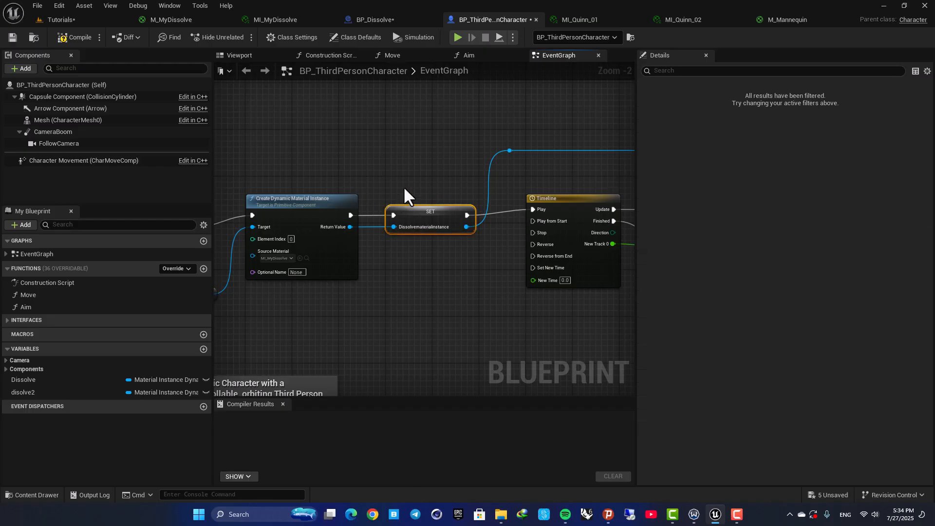
key("Delete")
- Promote the Create Dynamic Material Instance Return Value to a new variable named Dissolvematerial
left_click_drag(353, 225, 439, 232)
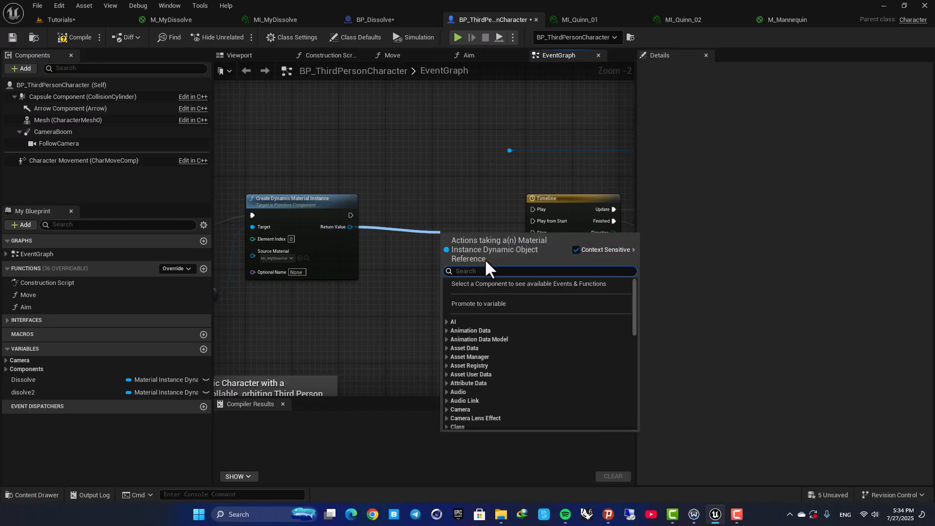
left_click(482, 304)
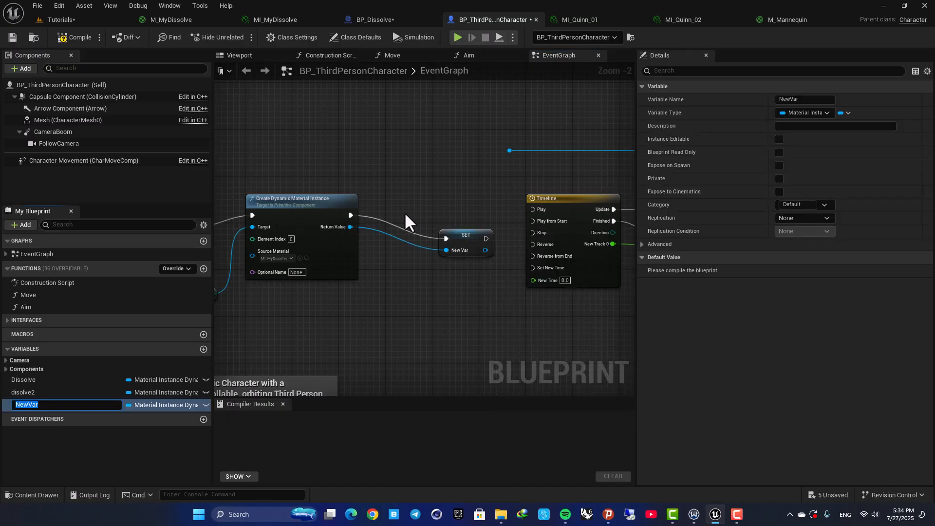
scroll(403, 214, "up", 1)
type("Dissol")
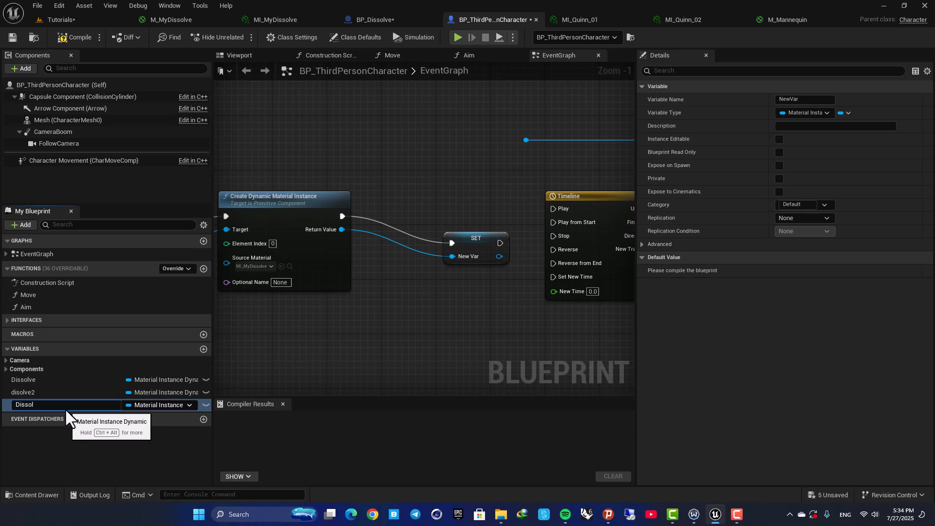
type("vematerial")
key("Return")
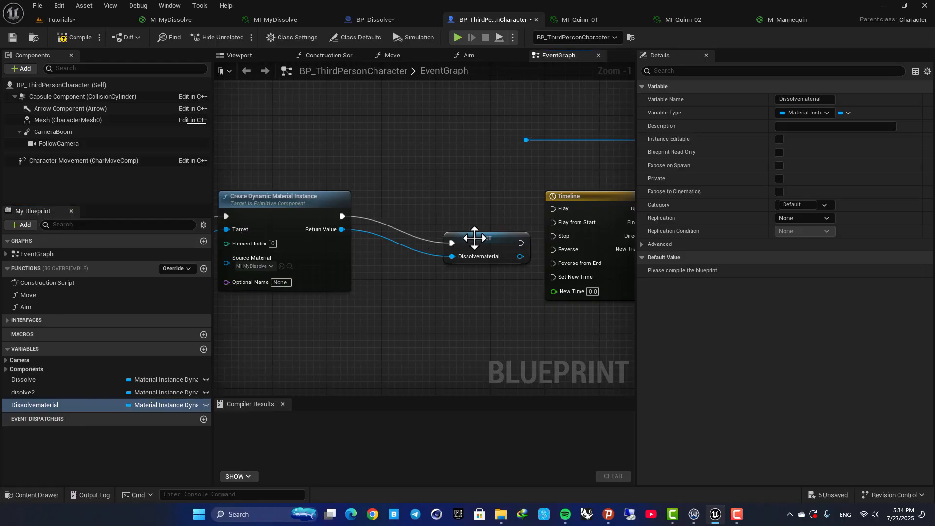
- Position the new SET node and wire its Dissolvematerial output into the Set Scalar Parameter Value target wire
left_click_drag(474, 236, 444, 212)
right_click_drag(445, 212, 291, 213)
left_click_drag(333, 224, 399, 211)
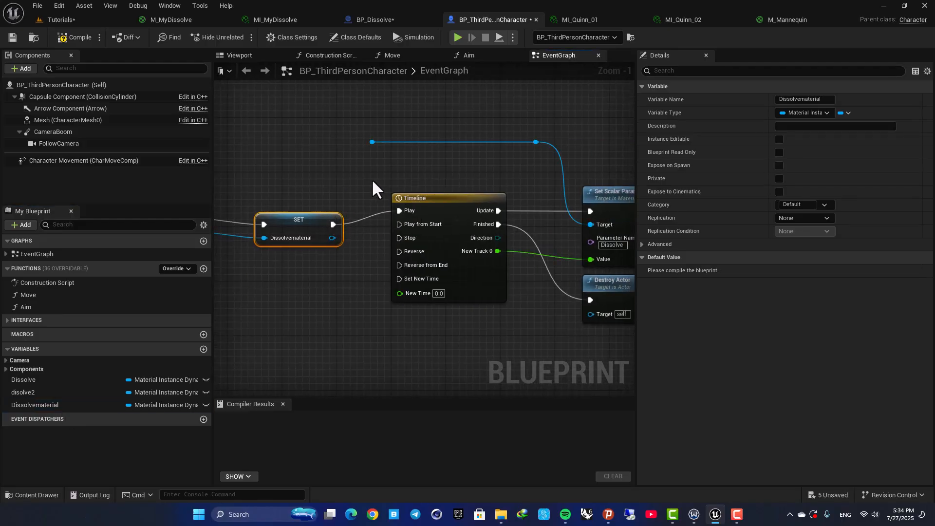
right_click_drag(373, 180, 317, 191)
left_click_drag(277, 249, 315, 157)
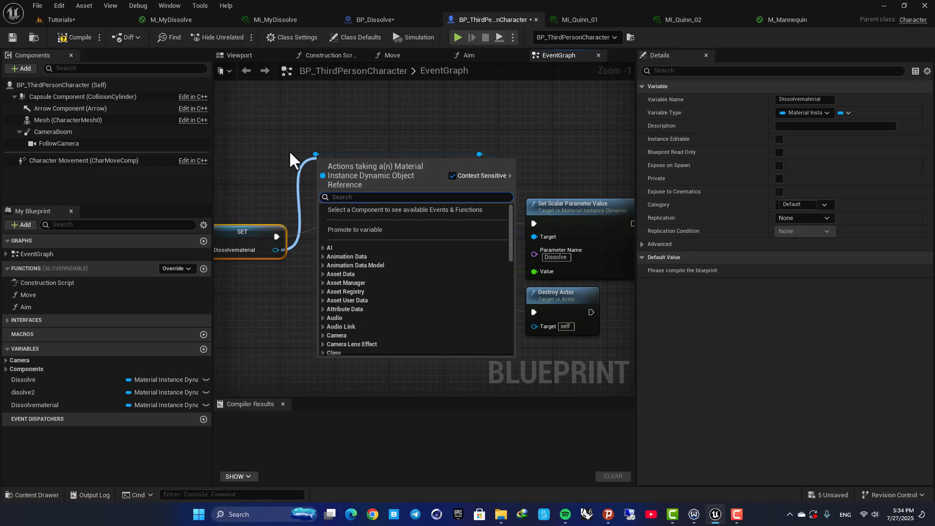
key("Escape")
left_click_drag(275, 249, 316, 155)
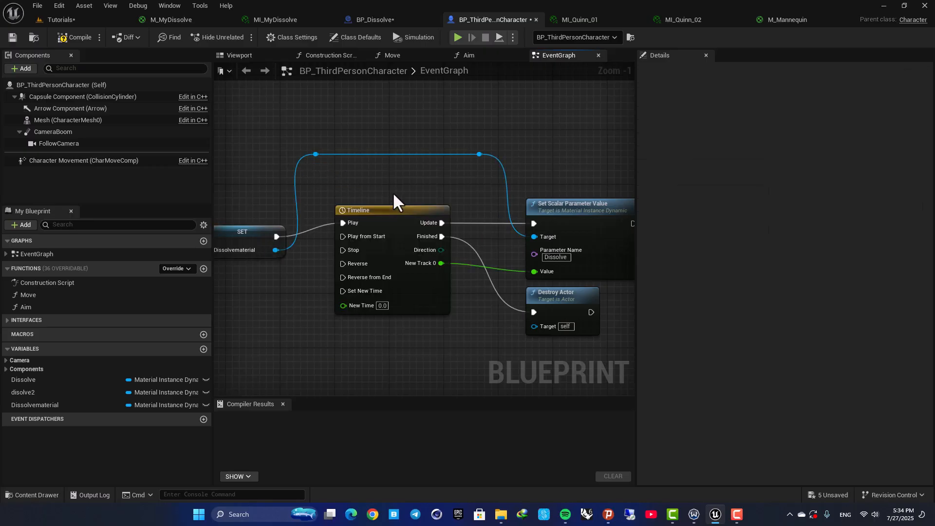
- Compare the Timeline track's first key value with the Dissolve parameter in MI_Quinn_01
double_click(410, 214)
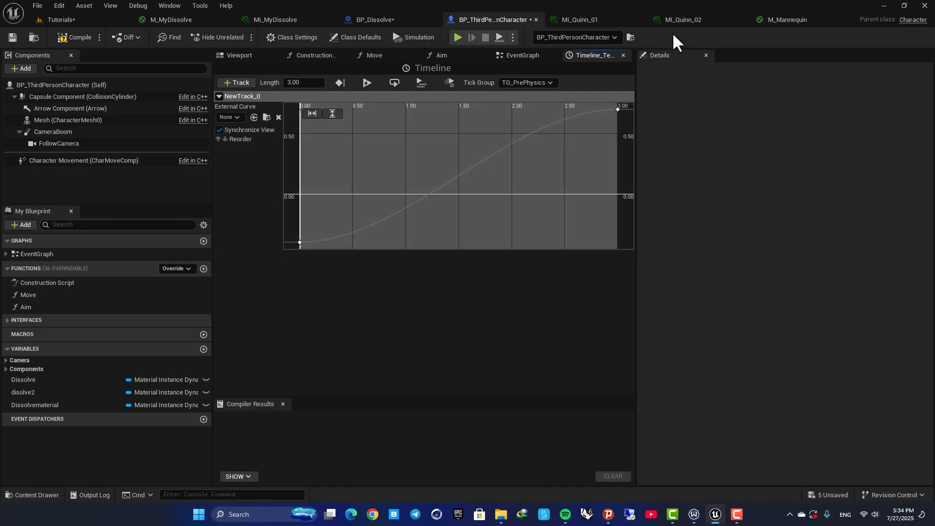
left_click(604, 17)
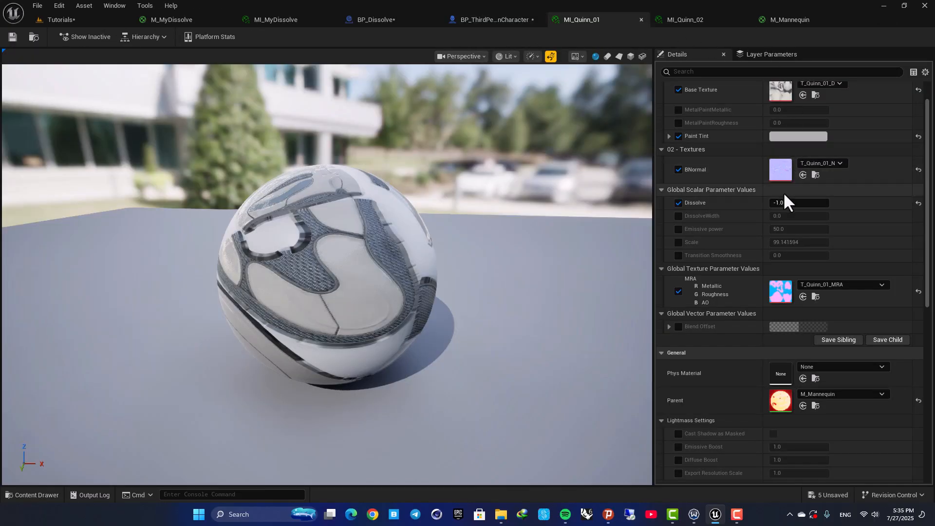
mouse_move(785, 203)
left_mouse_down()
mouse_move(828, 203)
mouse_move(771, 202)
left_mouse_up()
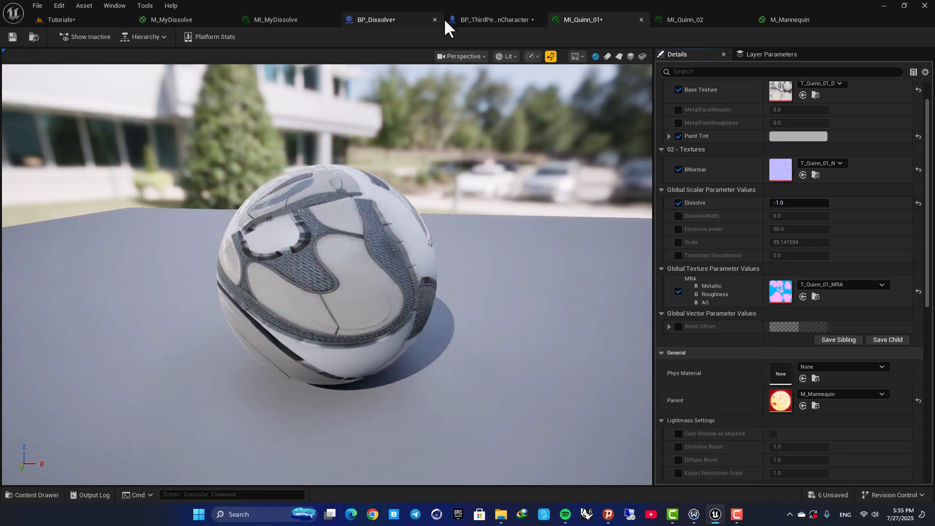
left_click(472, 19)
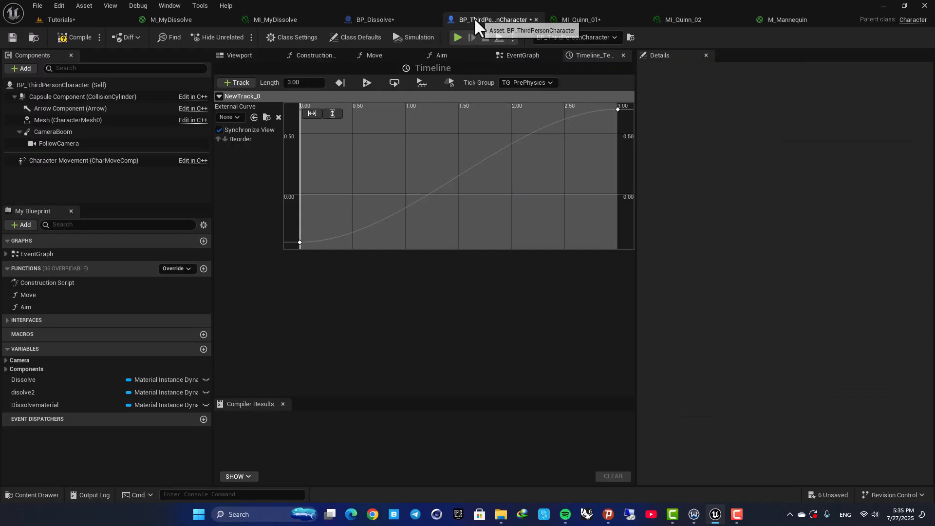
left_click(300, 242)
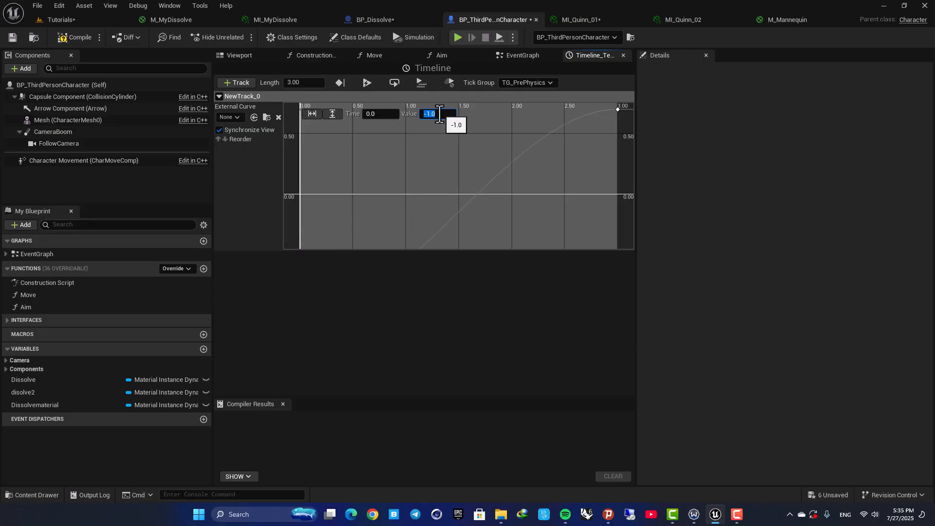
scroll(586, 127, "down", 2)
- Compile the character blueprint and return to the event graph
left_click(74, 37)
left_click(523, 58)
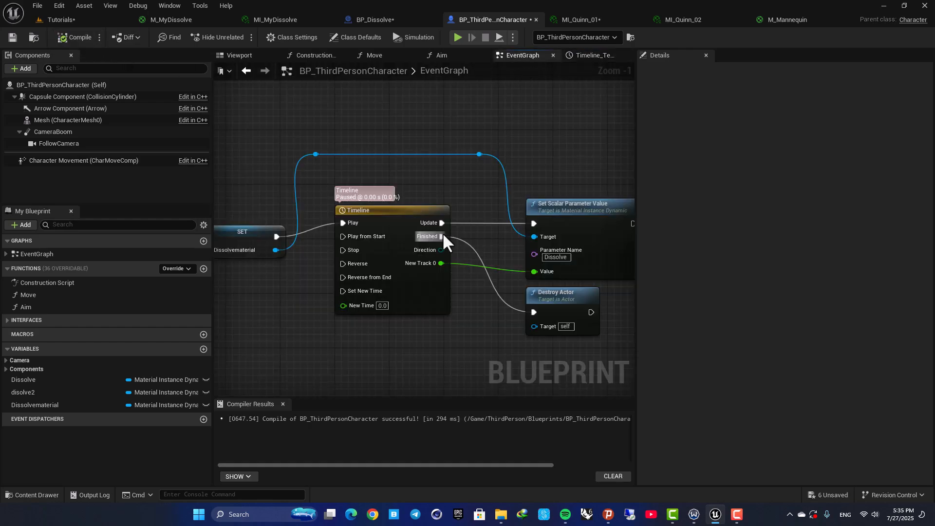
scroll(351, 168, "up", 3)
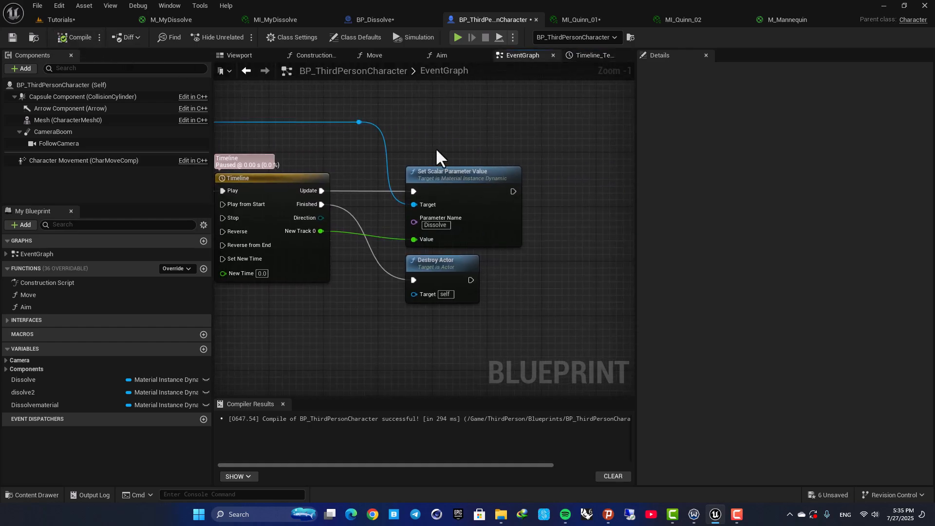
left_click_drag(443, 269, 450, 269)
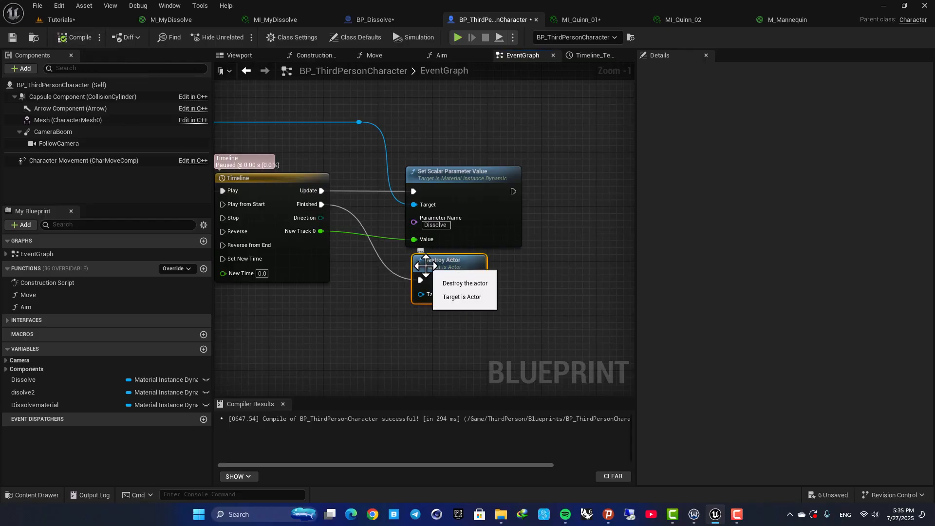
right_click_drag(385, 262, 427, 286)
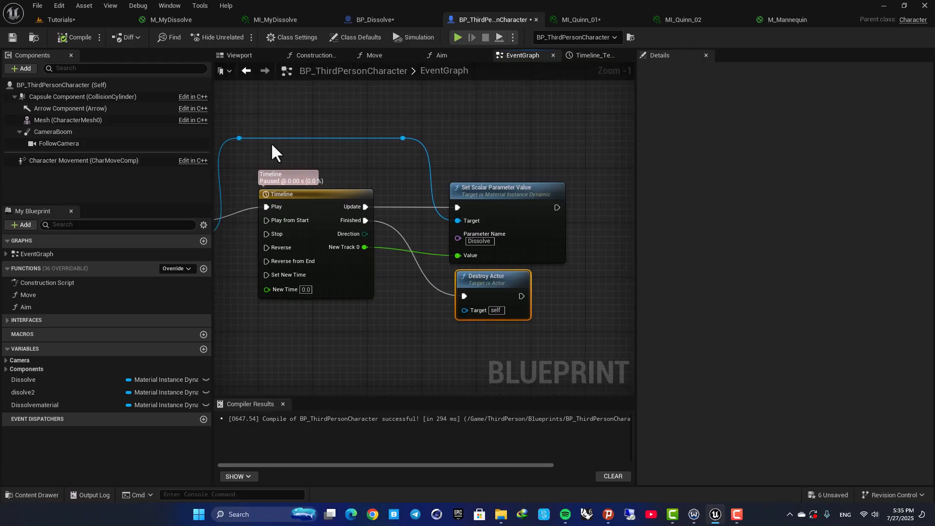
- Play the level in the editor to test the character's dissolve, then stop
left_click(81, 18)
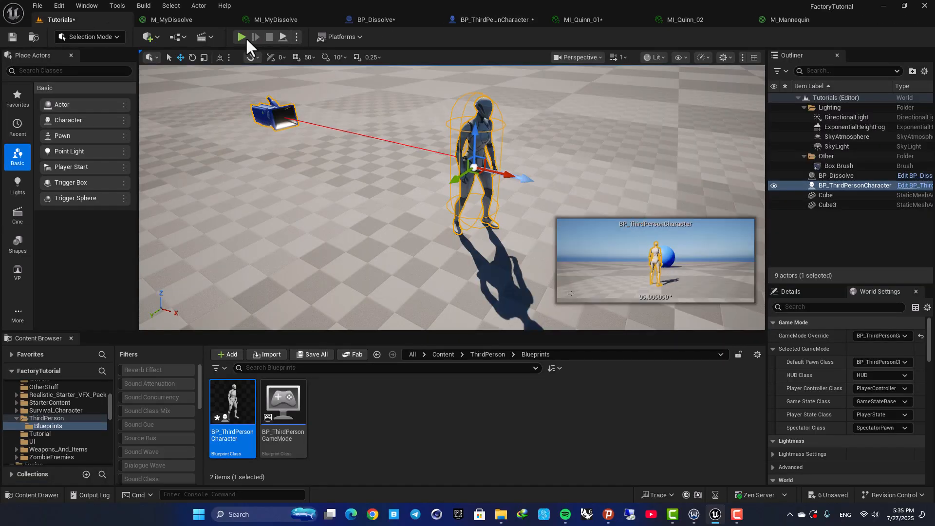
key("alt+p")
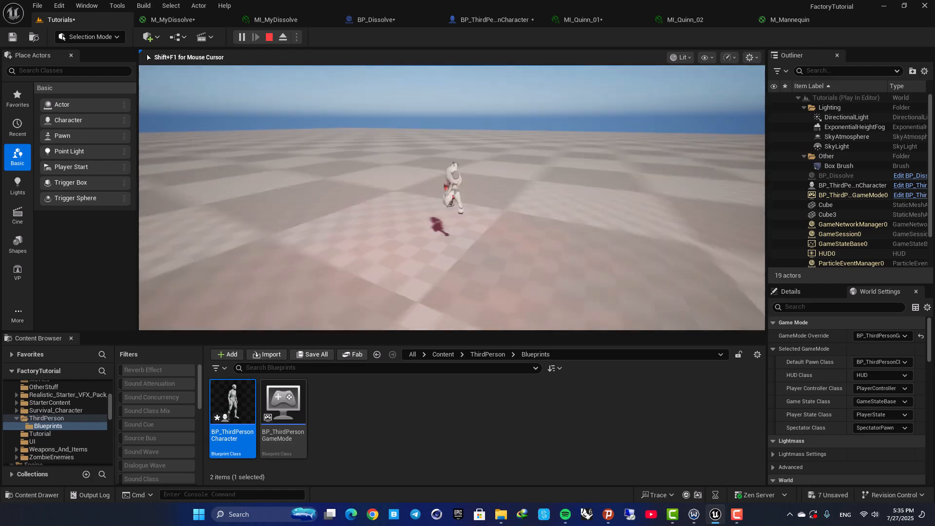
key("Escape")
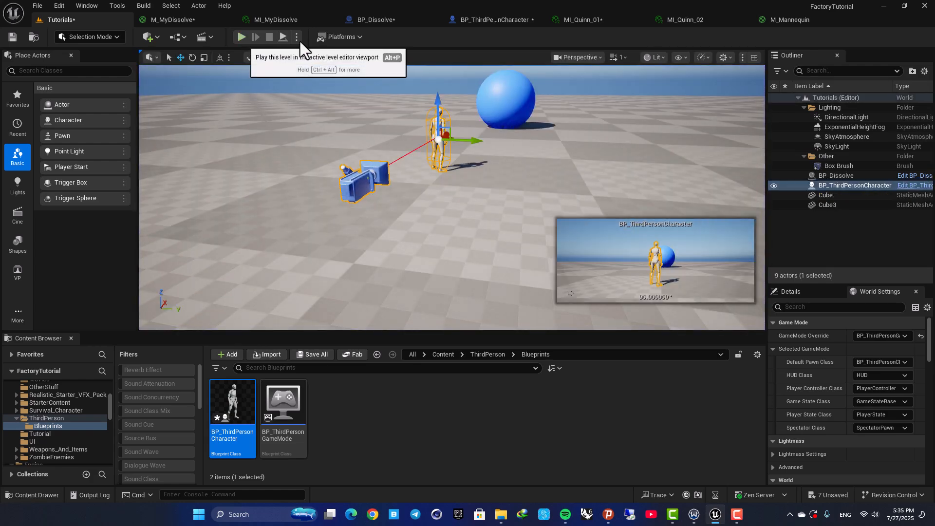
- Inspect the Mesh component's material slots in the character blueprint viewport
left_click(491, 20)
left_click(246, 55)
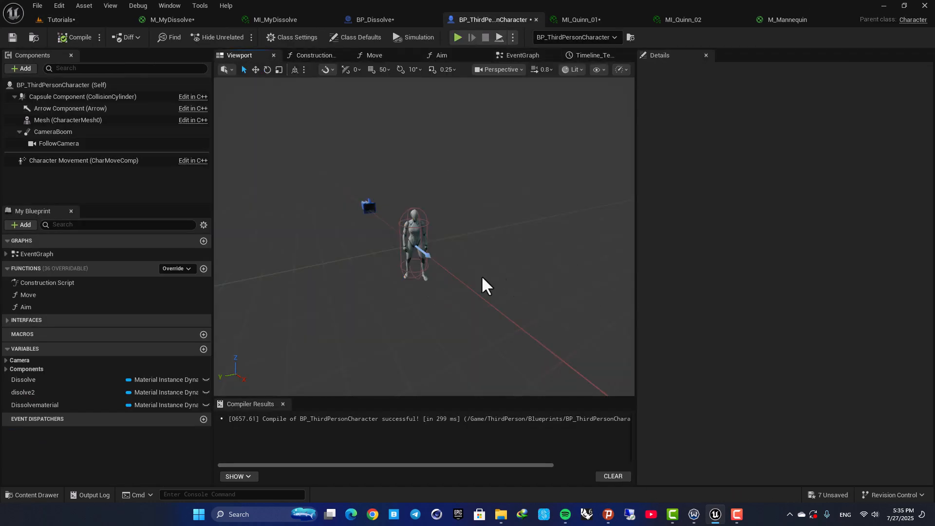
left_click(415, 243)
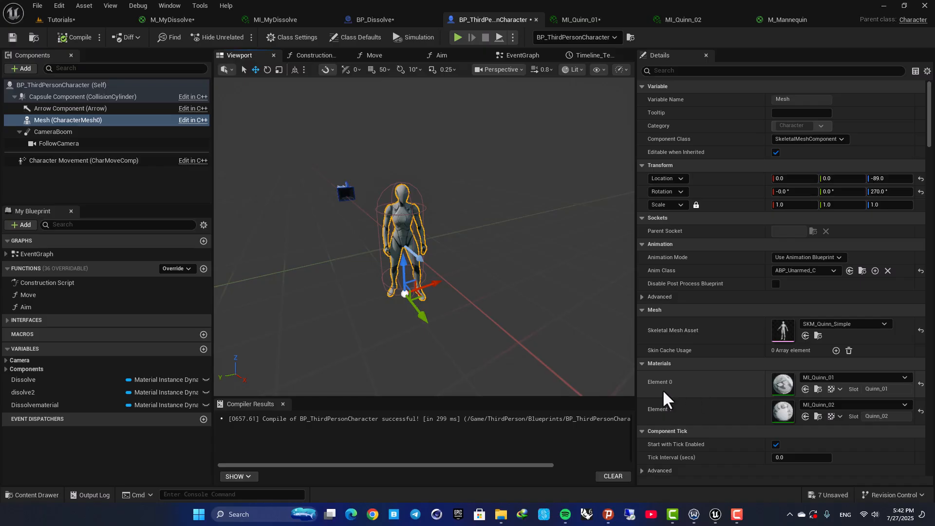
- Duplicate the Create Dynamic Material Instance node in the event graph
left_click(540, 57)
right_click_drag(393, 186, 580, 197)
scroll(583, 186, "down", 2)
scroll(363, 216, "up", 2)
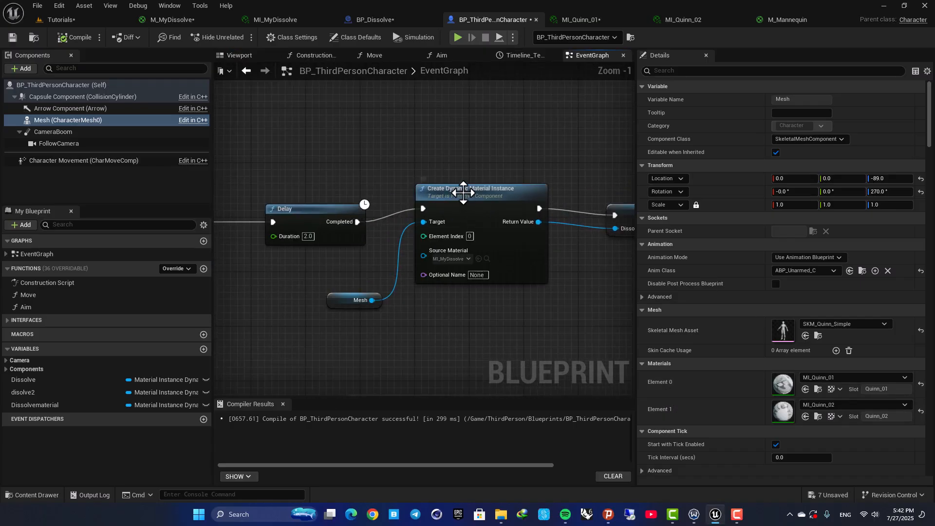
left_click(455, 189)
scroll(464, 239, "up", 1)
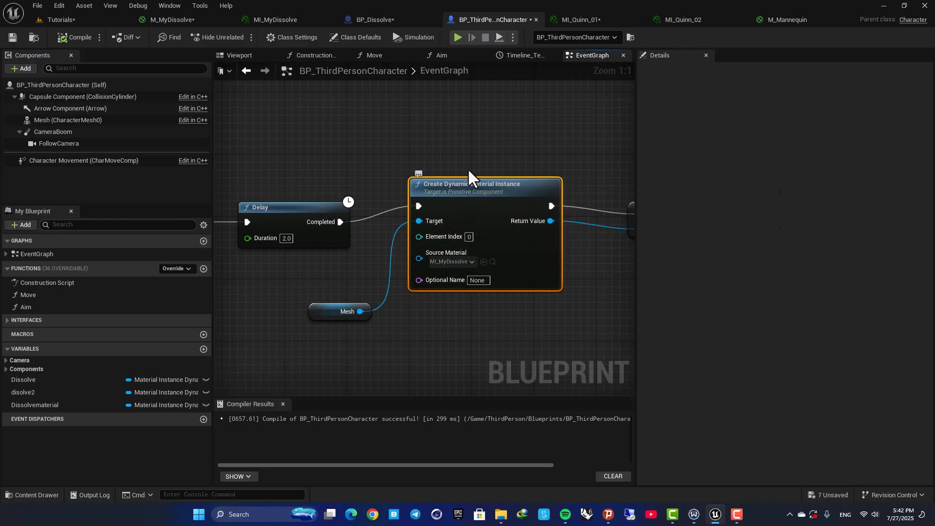
right_click_drag(520, 166, 369, 188)
scroll(369, 188, "down", 3)
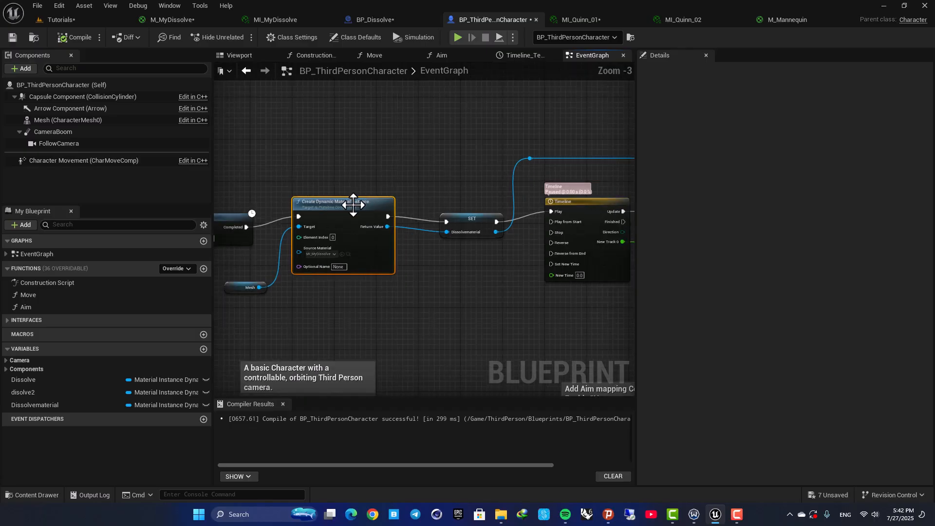
scroll(391, 195, "down", 3)
left_click(425, 205, "shift")
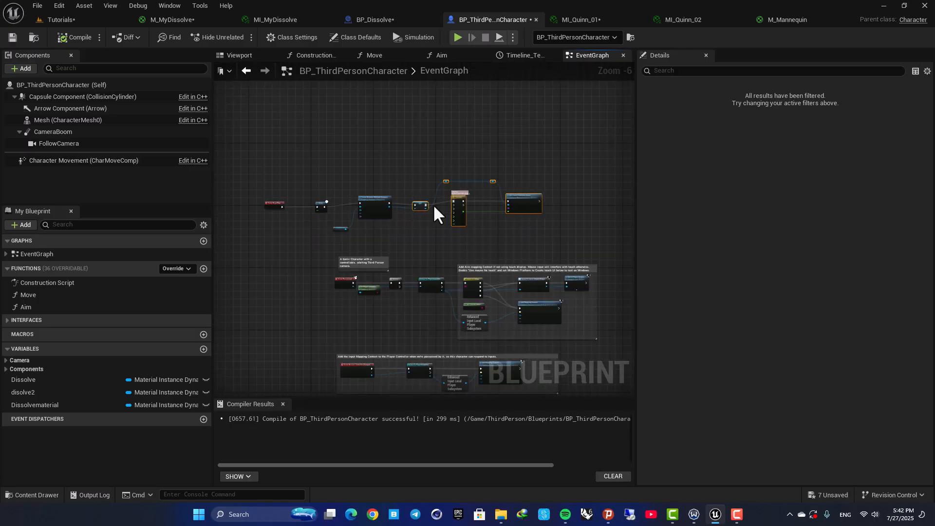
scroll(434, 205, "up", 2)
left_click_drag(433, 205, 539, 198)
right_click_drag(401, 224, 465, 232)
left_click_drag(394, 206, 534, 206)
left_click_drag(295, 259, 382, 271)
scroll(469, 221, "up", 4)
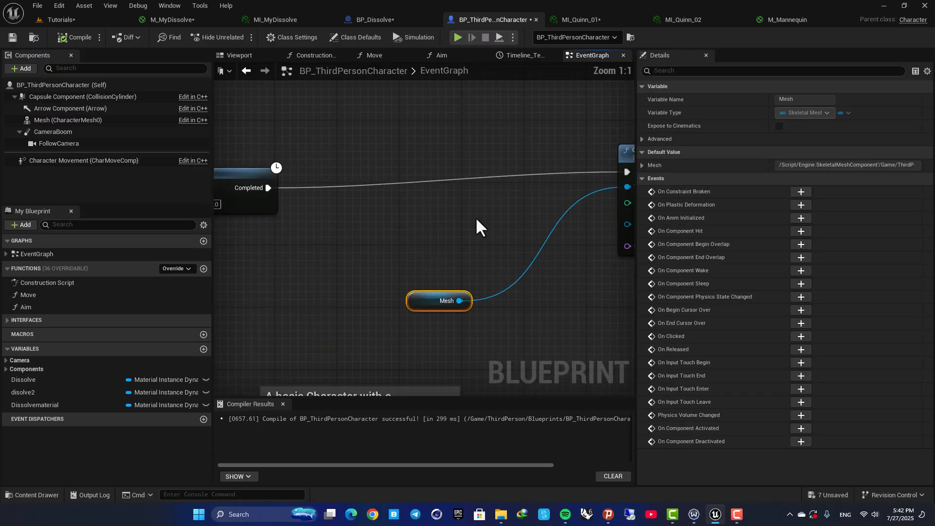
left_click(518, 186)
key("ctrl+d")
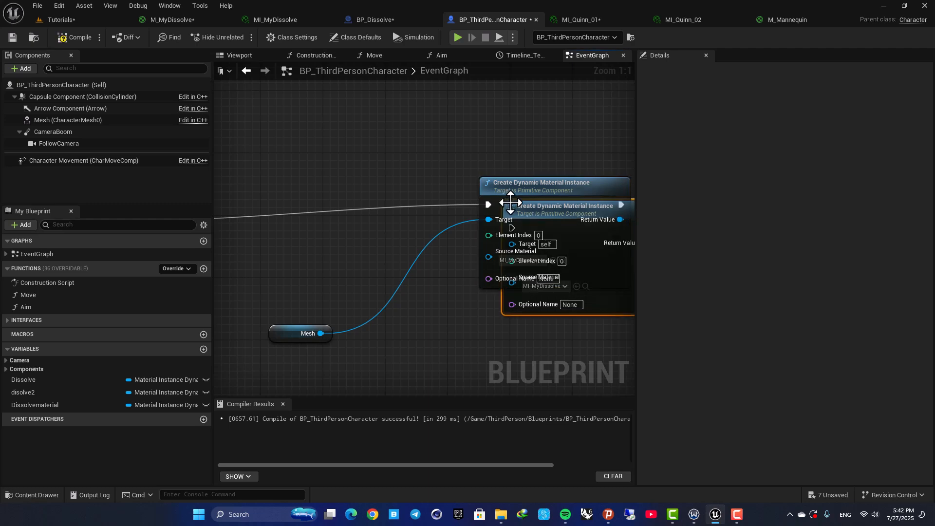
- Place the duplicate between the Delay and the original node, chaining their execution and wiring Mesh into its Target
left_click_drag(525, 215, 376, 211)
left_click_drag(569, 220, 213, 221)
left_click_drag(472, 188, 566, 204)
right_click_drag(362, 197, 464, 176)
left_click_drag(349, 194, 434, 194)
left_click_drag(304, 200, 344, 207)
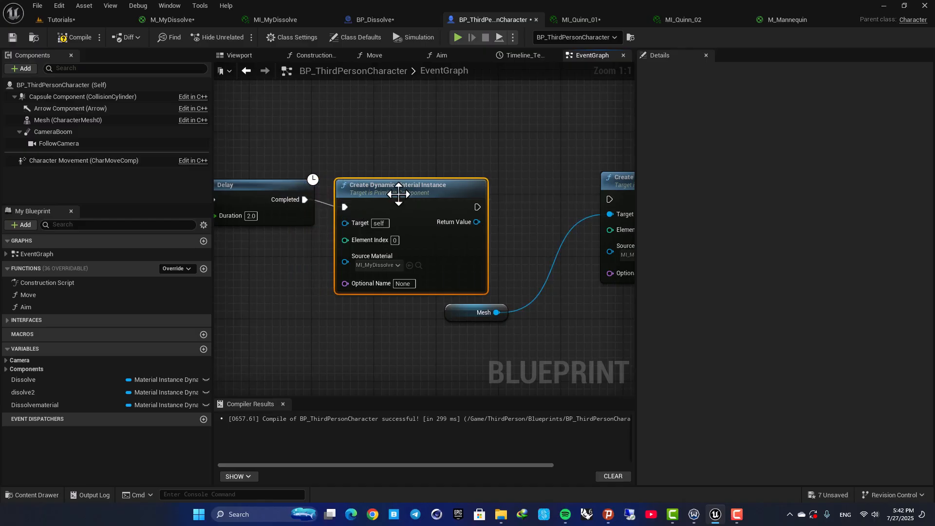
left_click_drag(399, 194, 422, 186)
right_click_drag(470, 151, 372, 170)
left_click_drag(402, 218, 511, 219)
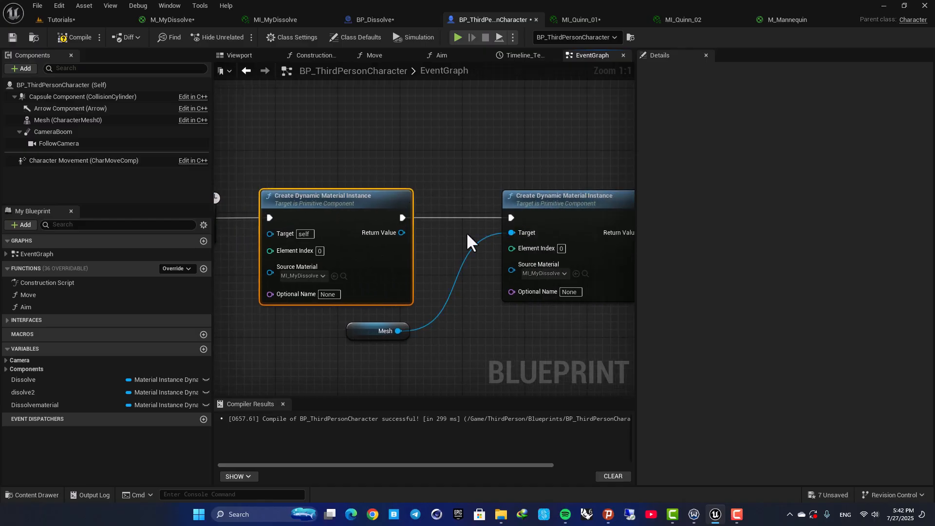
right_click_drag(438, 263, 528, 222)
left_click_drag(444, 285, 360, 193)
right_click_drag(361, 195, 303, 241)
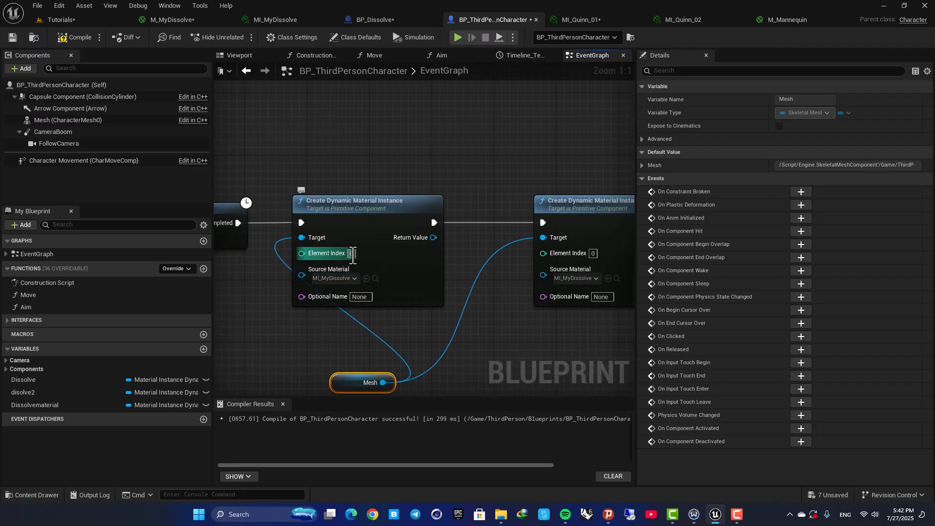
- Arrange the two Create Dynamic Material Instance nodes and set the first one's Element Index to 1
left_click(326, 340)
scroll(326, 340, "down", 2)
right_click_drag(442, 270, 263, 240)
right_click_drag(442, 203, 327, 185)
left_click_drag(401, 196, 424, 195)
left_click_drag(219, 185, 270, 180)
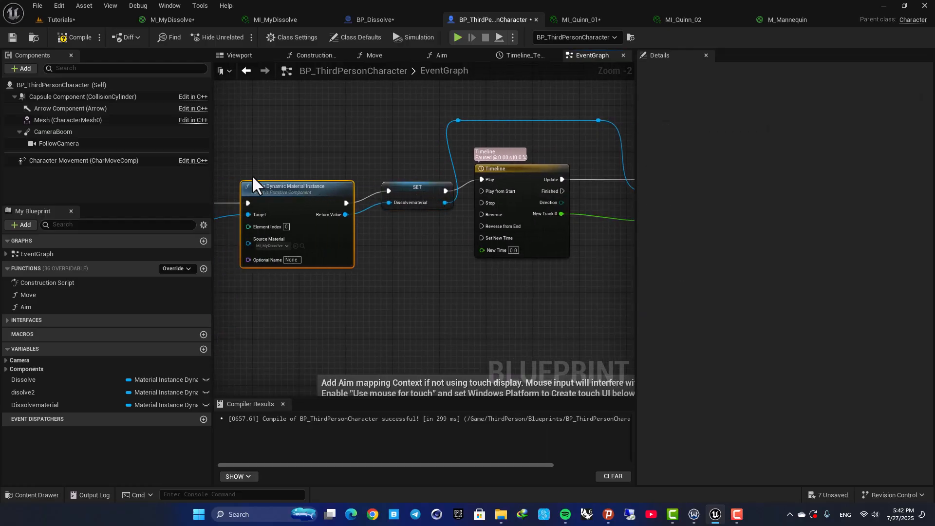
right_click_drag(263, 197, 436, 224)
scroll(298, 235, "up", 2)
right_click_drag(322, 257, 448, 258)
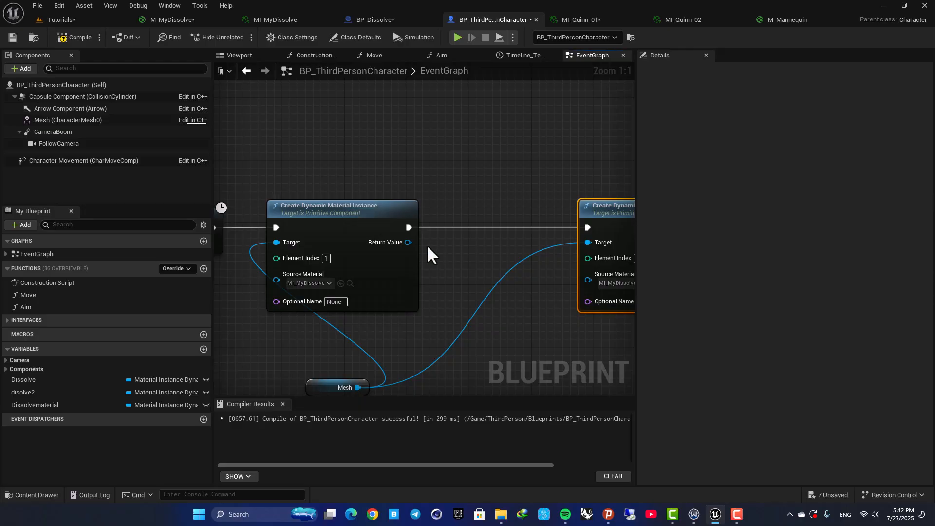
- Promote the first Create Dynamic Material Instance's return value to a new variable named Dissolvematerial2 and chain its SET node into the second node's execution
left_click_drag(409, 243, 479, 242)
left_click(516, 312)
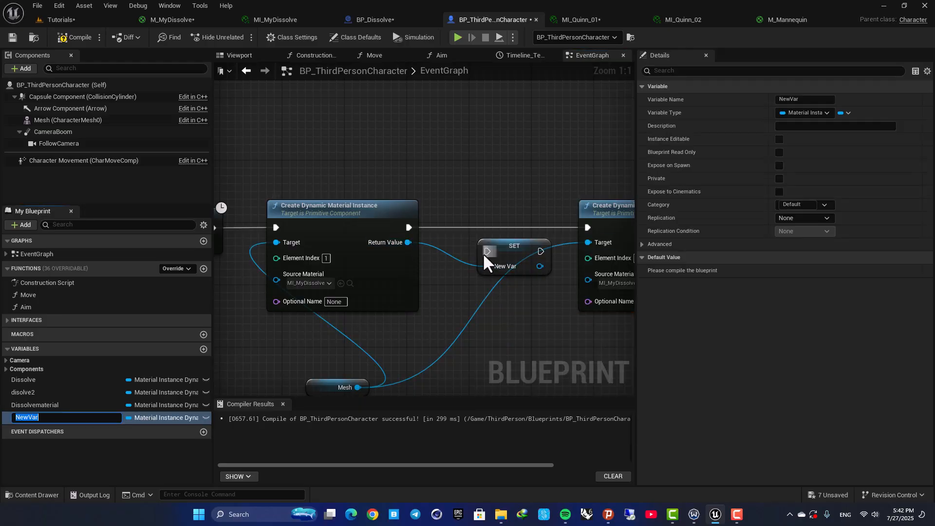
type("Dissol")
type("ve")
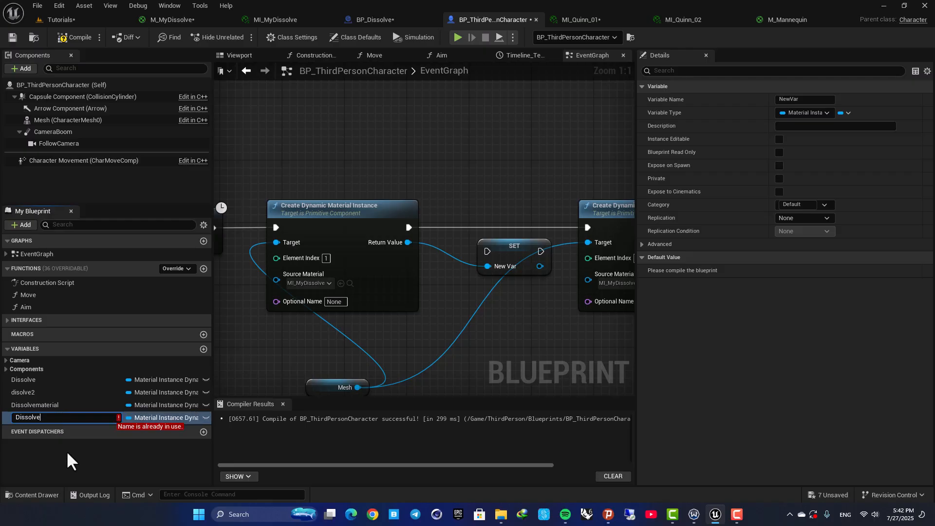
type("material")
type("2")
key("Return")
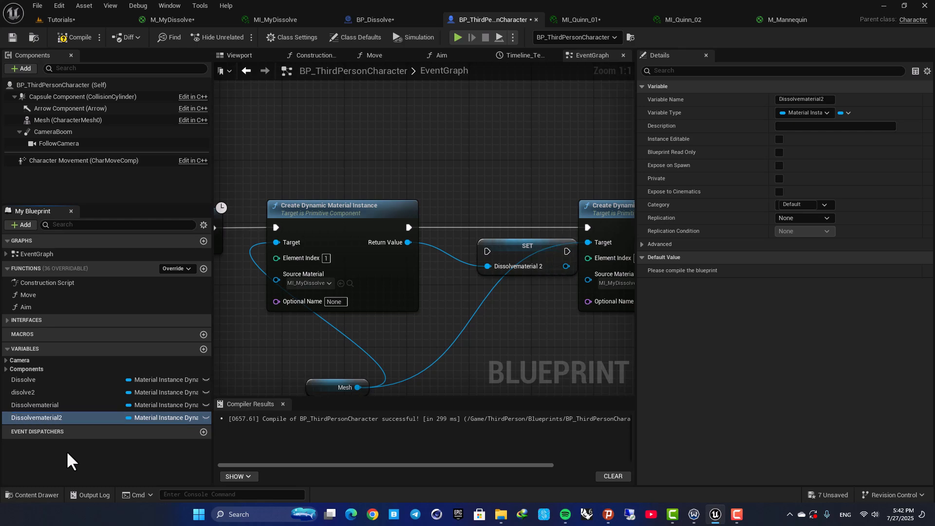
left_click_drag(486, 251, 477, 216)
left_click_drag(544, 221, 587, 228)
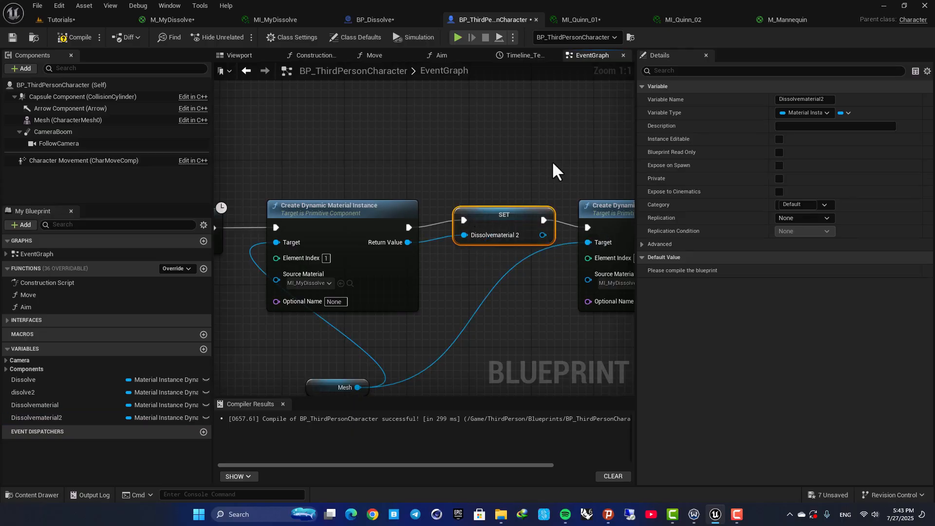
- Move the Set Scalar Parameter Value node beside the Timeline's Update output
right_click_drag(567, 168, 357, 177)
scroll(358, 178, "down", 3)
right_click_drag(467, 166, 255, 212)
right_click_drag(496, 196, 394, 178)
scroll(421, 207, "up", 3)
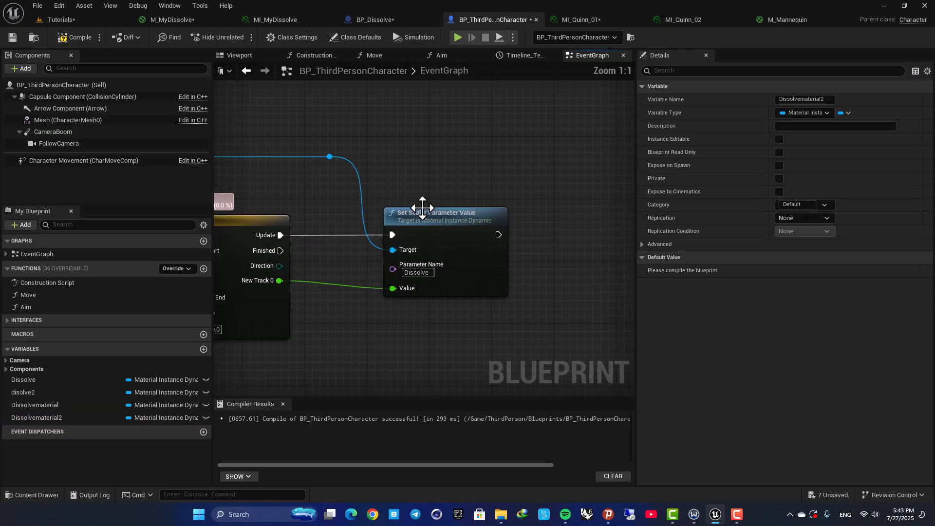
left_click_drag(413, 217, 458, 217)
right_click_drag(342, 218, 397, 204)
scroll(525, 196, "down", 2)
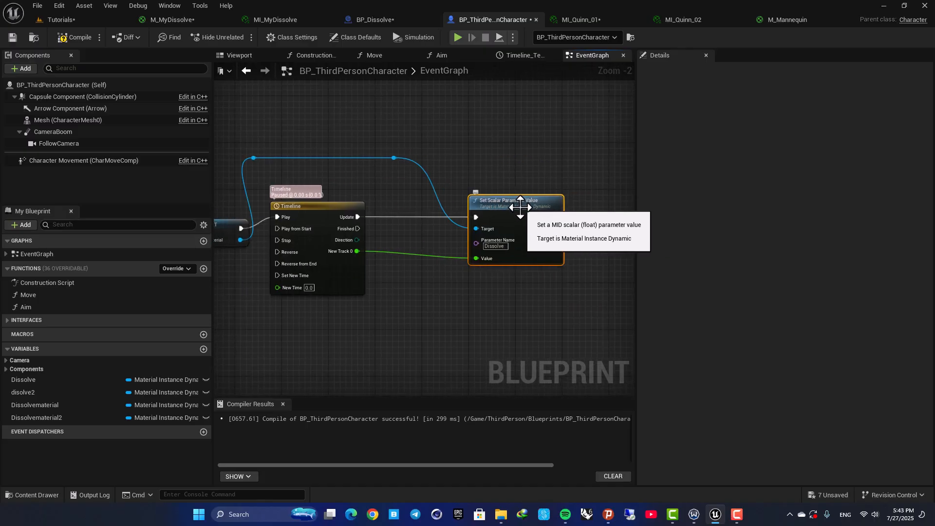
left_click_drag(39, 418, 434, 129)
left_click(466, 160)
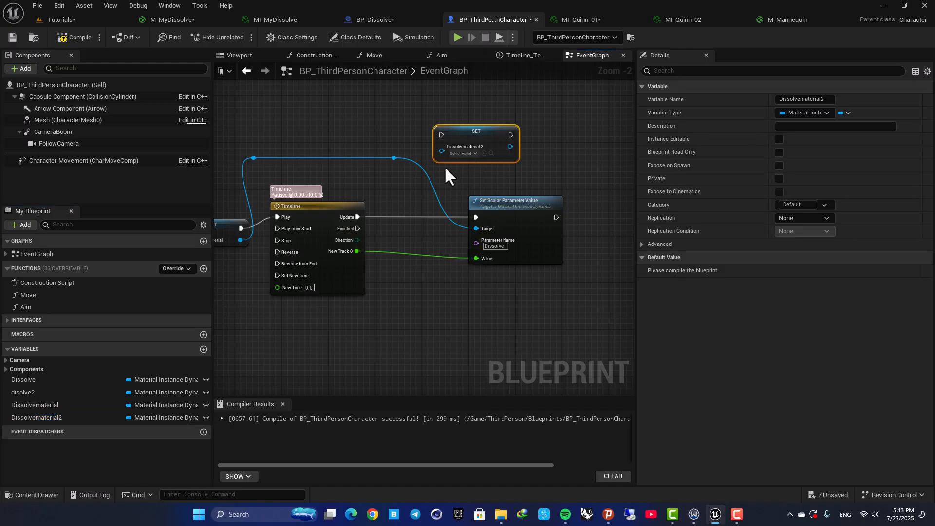
key("Delete")
- Add getter nodes for Dissolvematerial 2 and Dissolvematerial beside the Set Scalar Parameter Value node, feeding its Target
left_click_drag(33, 417, 478, 230)
left_click(464, 166)
right_click_drag(399, 217, 567, 218)
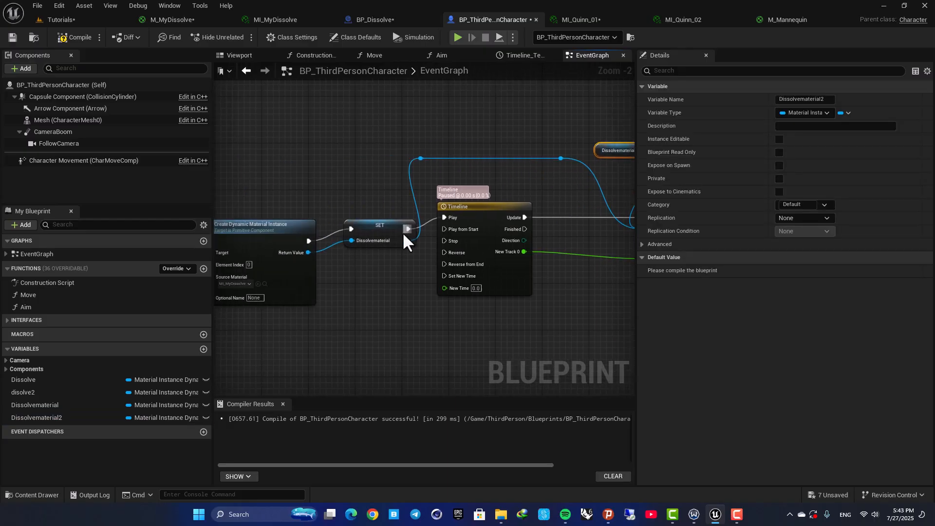
right_click_drag(392, 192, 307, 223)
scroll(351, 267, "up", 2)
left_click_drag(288, 165, 509, 184)
key("Delete")
left_click_drag(35, 405, 566, 240)
left_click(426, 190)
left_click_drag(605, 270, 604, 271)
left_click_drag(397, 180, 502, 203)
left_click_drag(541, 167, 518, 174)
right_click_drag(507, 180, 397, 189)
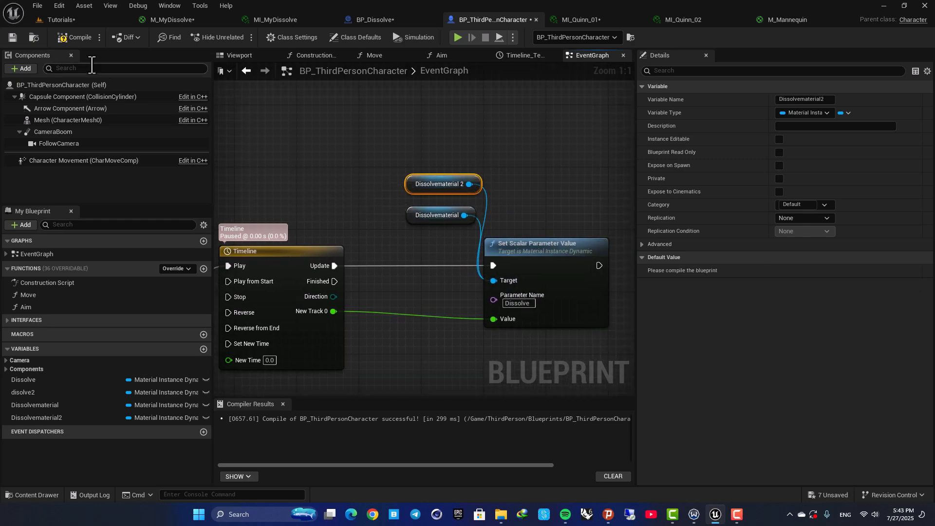
- Compile and save the character blueprint
left_click(71, 37)
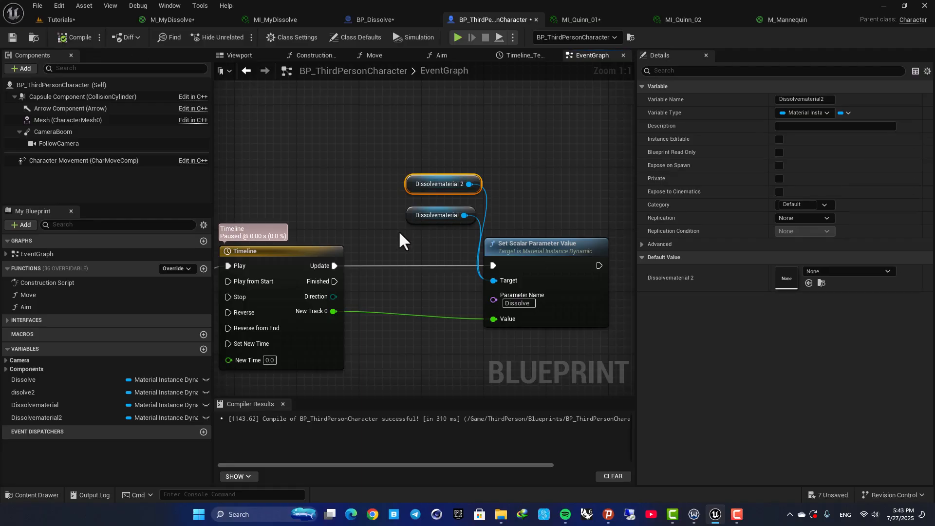
right_click_drag(301, 265, 363, 235)
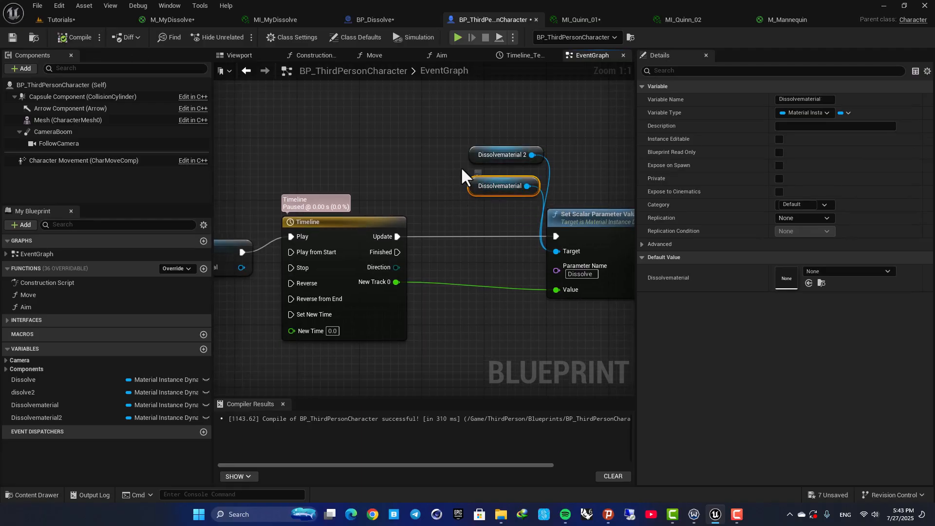
left_click(472, 159)
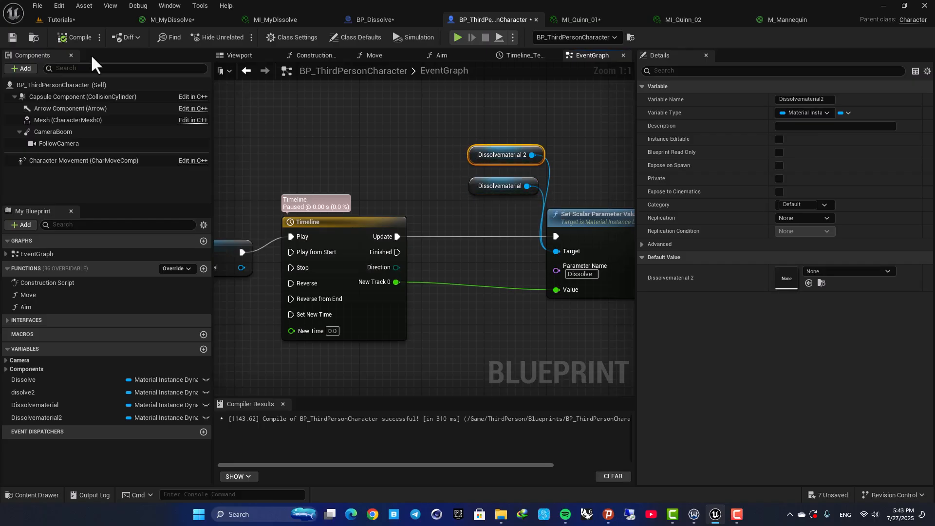
left_click(13, 37)
- Play the level in the editor to test the character's dissolve effect
left_click(74, 21)
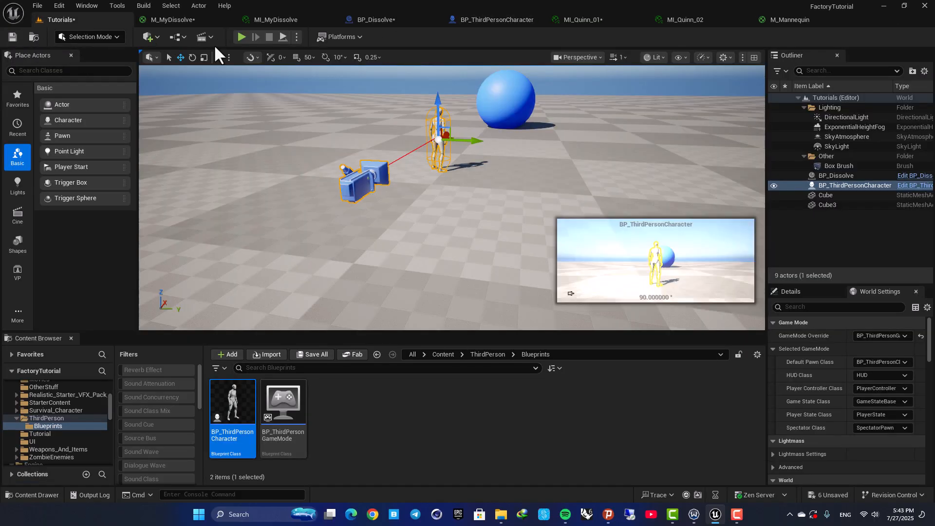
left_click(241, 37)
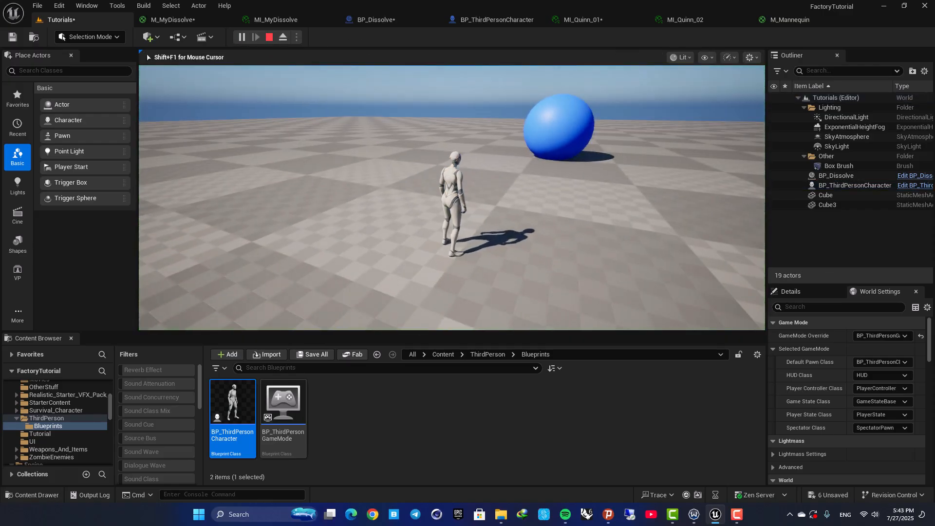
key("F11")
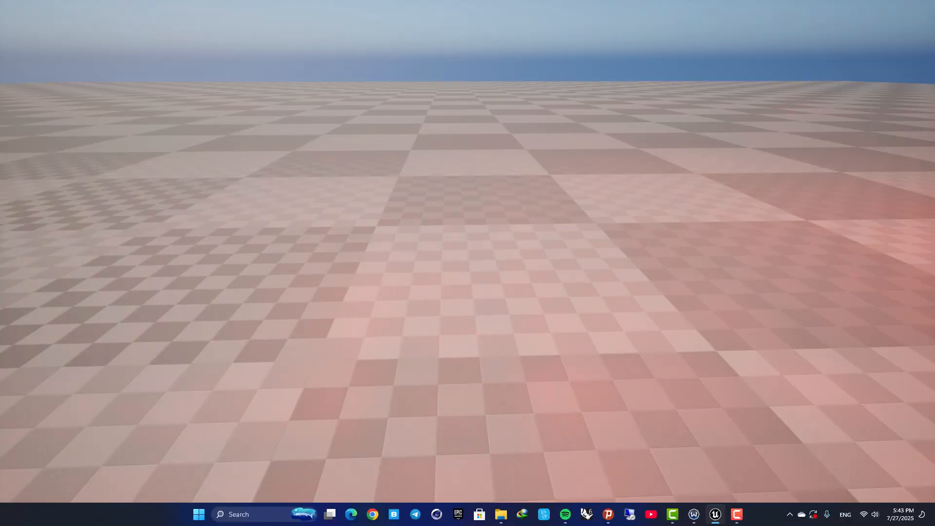
key("Escape")
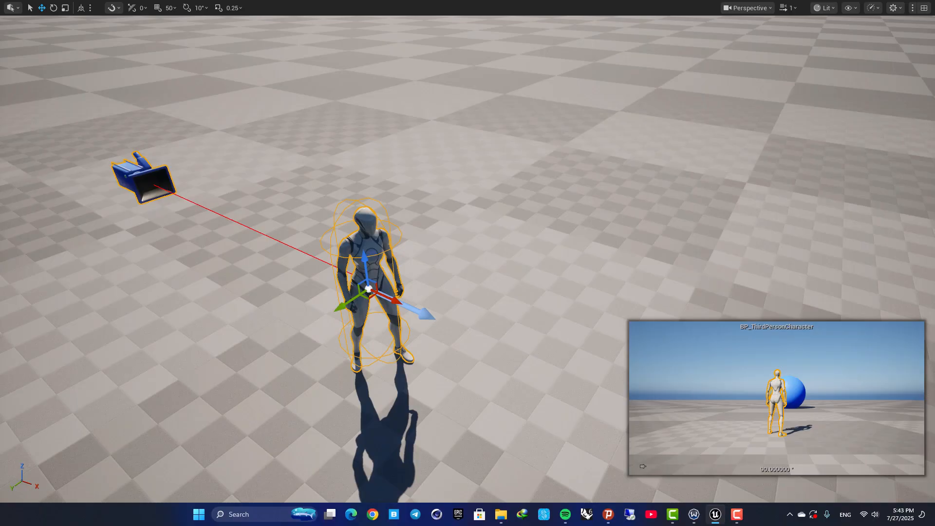
key("F11")
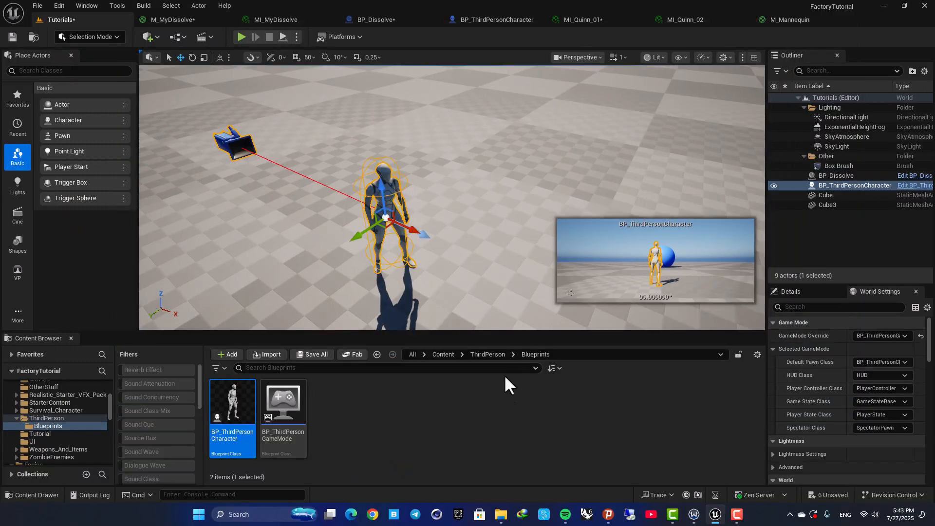
- Compare BP_Dissolve's event graph with the material-instance chain in the character blueprint
left_click(388, 23)
scroll(369, 205, "up", 4)
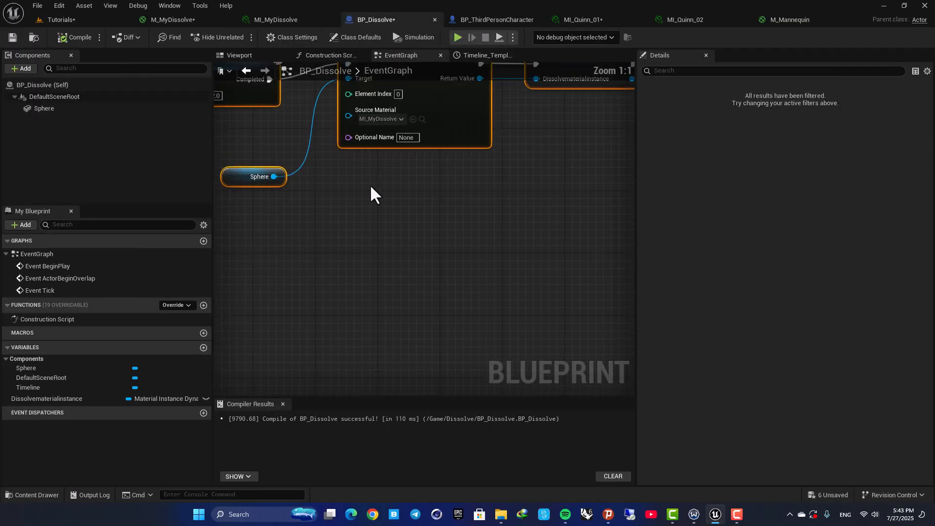
scroll(371, 185, "down", 3)
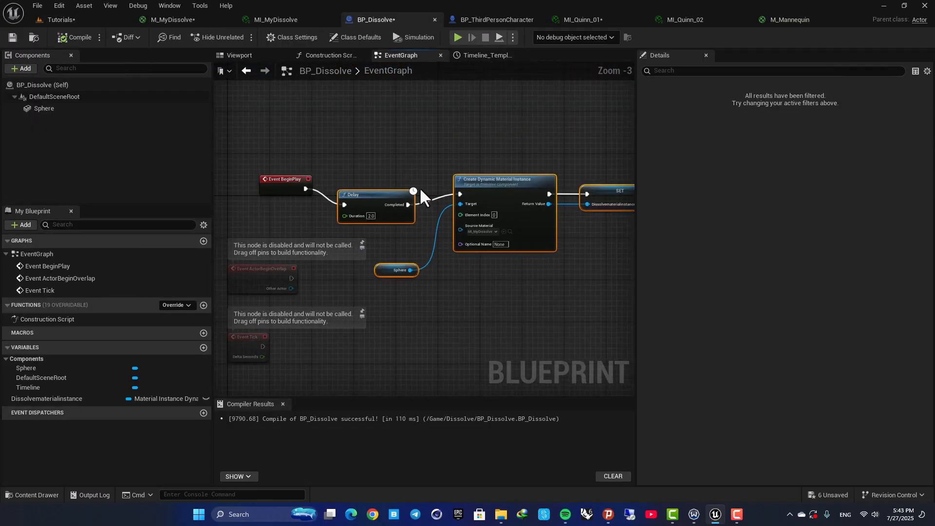
left_click(495, 23)
right_click_drag(328, 184, 561, 155)
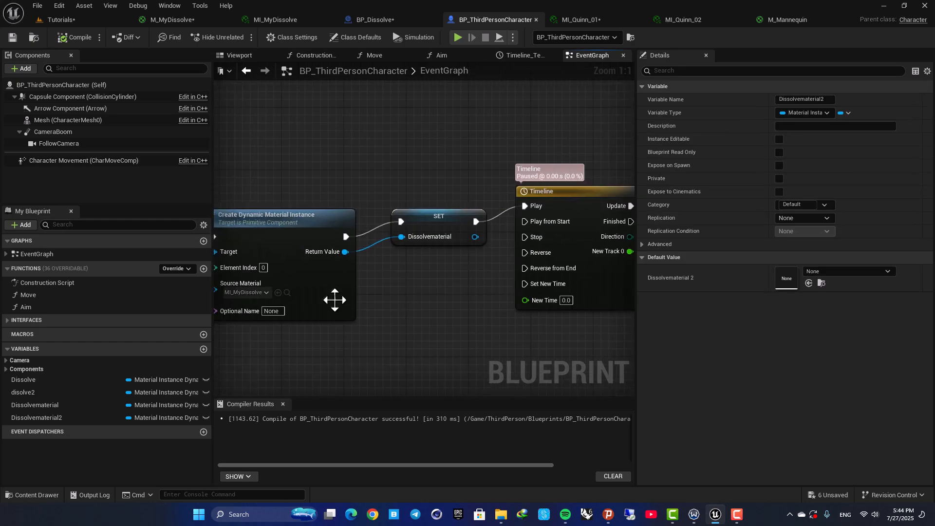
right_click_drag(334, 296, 507, 266)
right_click_drag(355, 298, 512, 262)
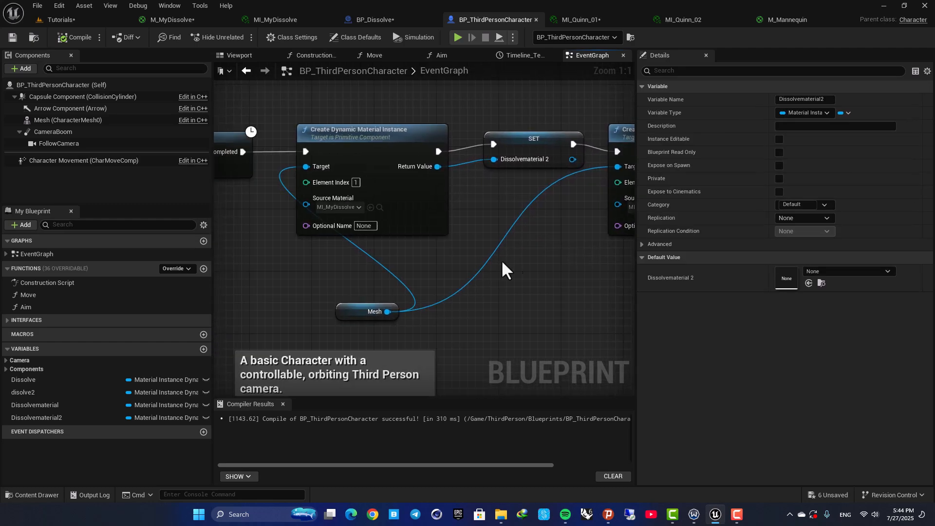
right_click_drag(372, 120, 441, 148)
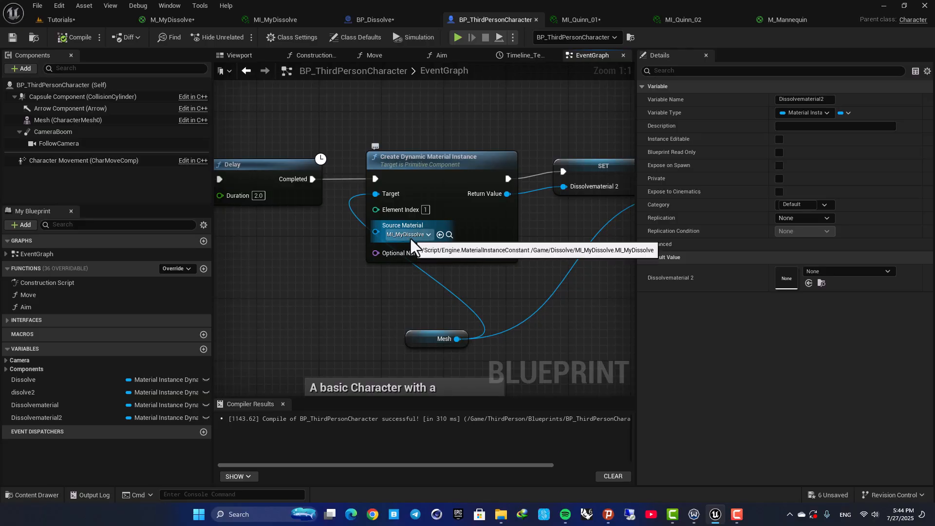
- Play the level again to test the mannequin's dissolve
left_click(283, 20)
left_click(61, 19)
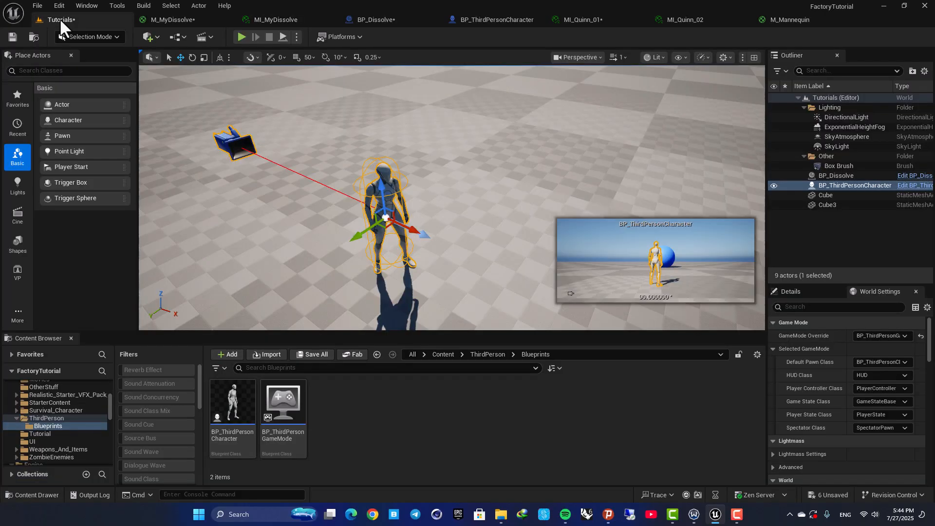
key("alt+p")
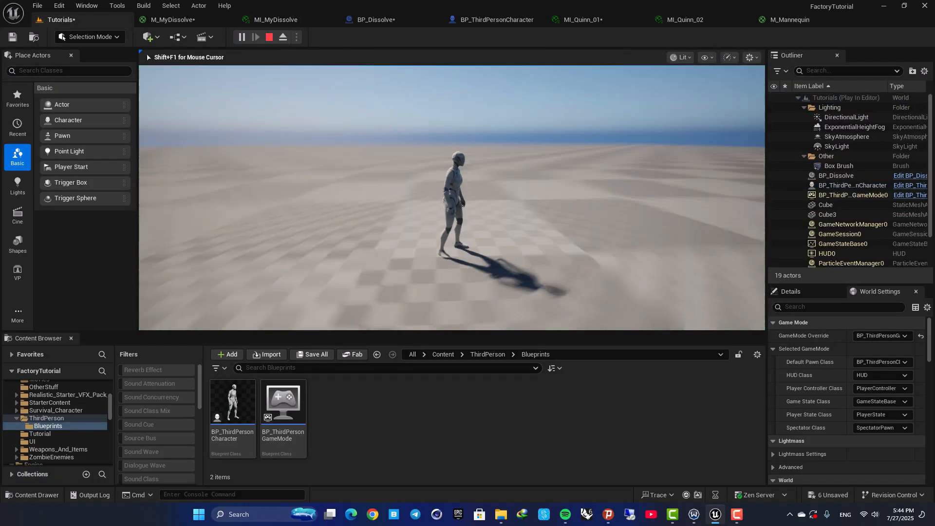
key("F11")
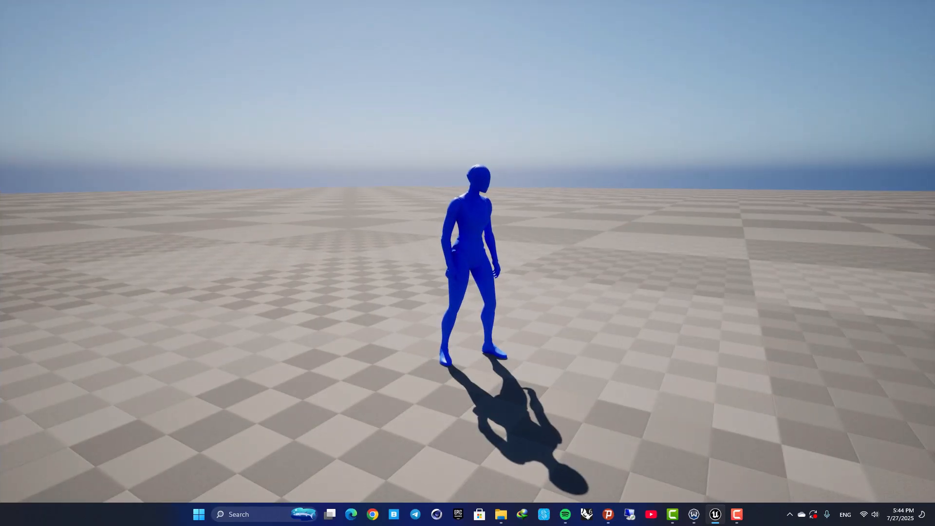
key("Escape")
key("F11")
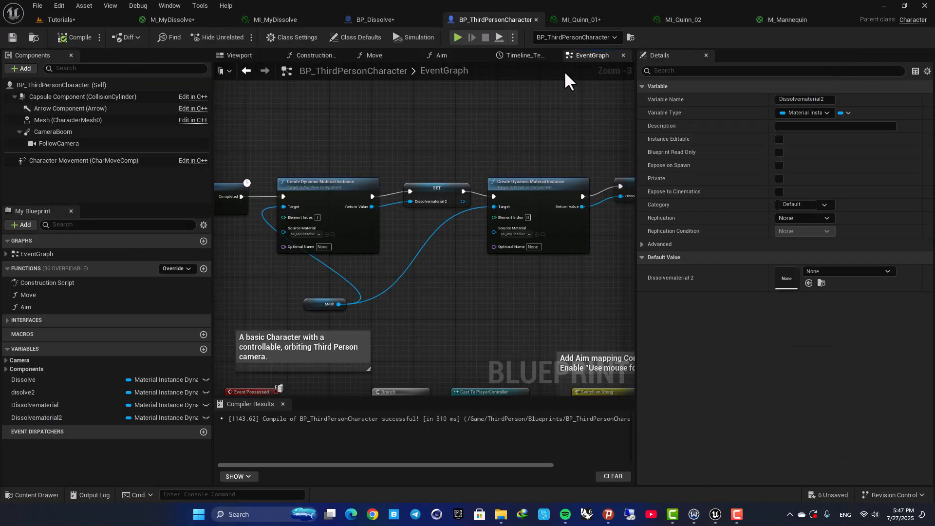
- Inspect MI_Quinn_01's Dissolve parameter and the M_Mannequin material graph
left_click(583, 20)
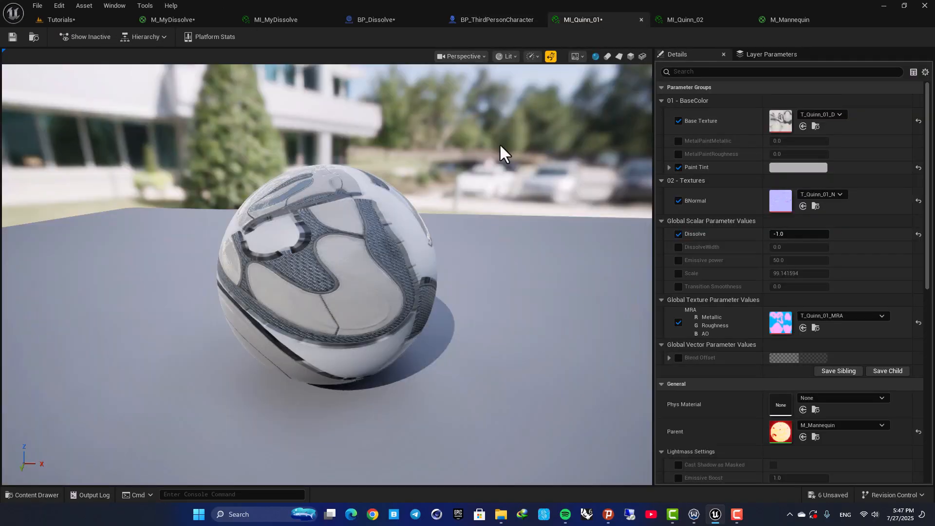
left_click(738, 22)
left_click(786, 20)
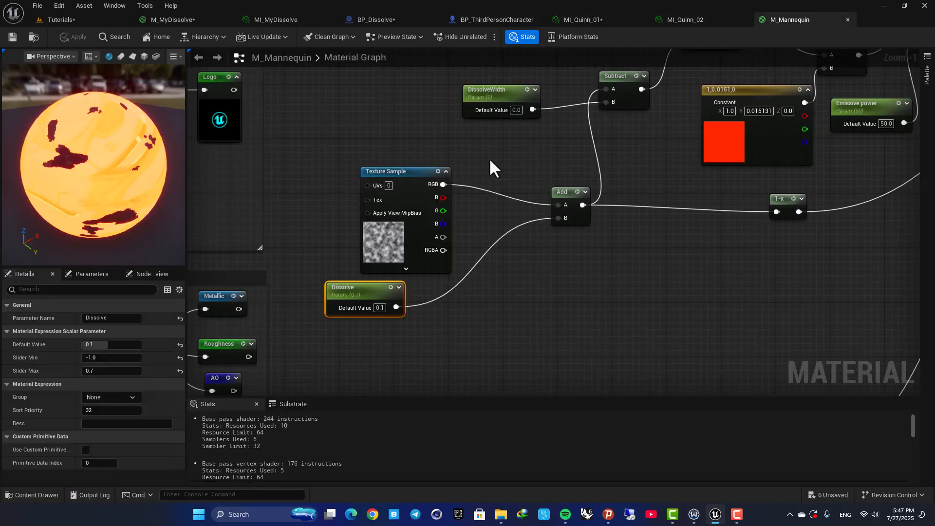
scroll(490, 161, "down", 5)
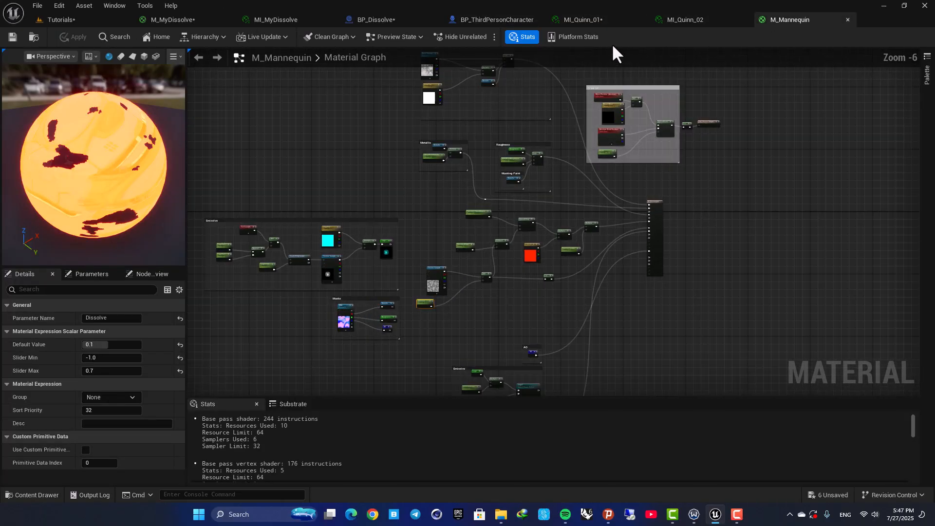
left_click(595, 14)
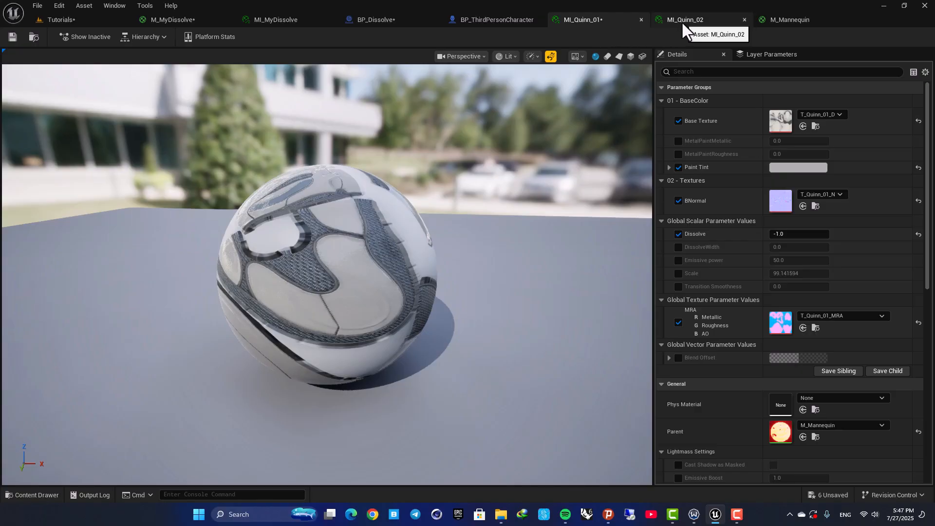
- Review the BP_Dissolve viewport and the character Mesh's material elements in BP_ThirdPersonCharacter
left_click(410, 22)
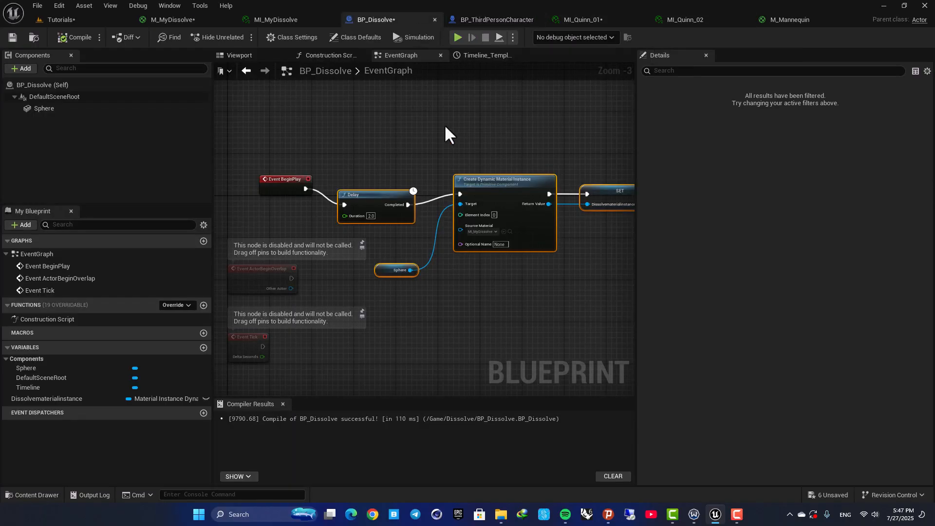
left_click(244, 56)
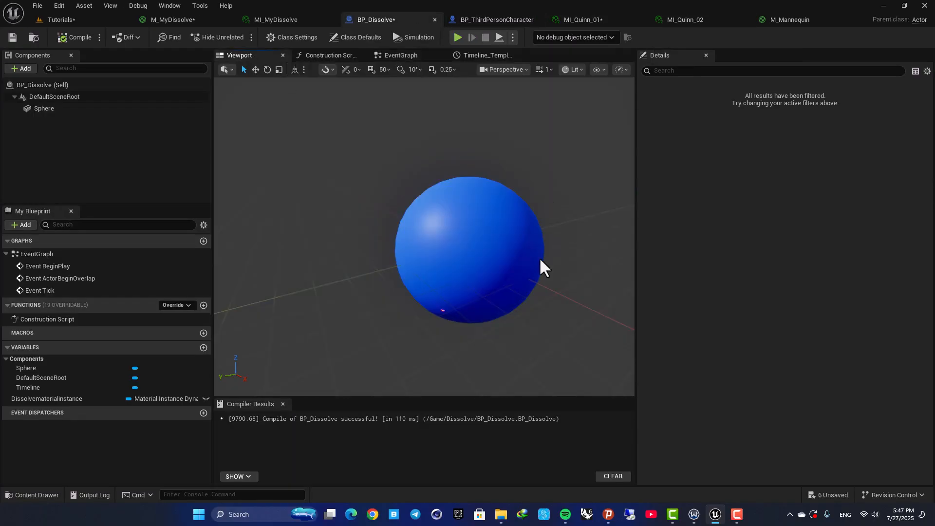
left_click(484, 21)
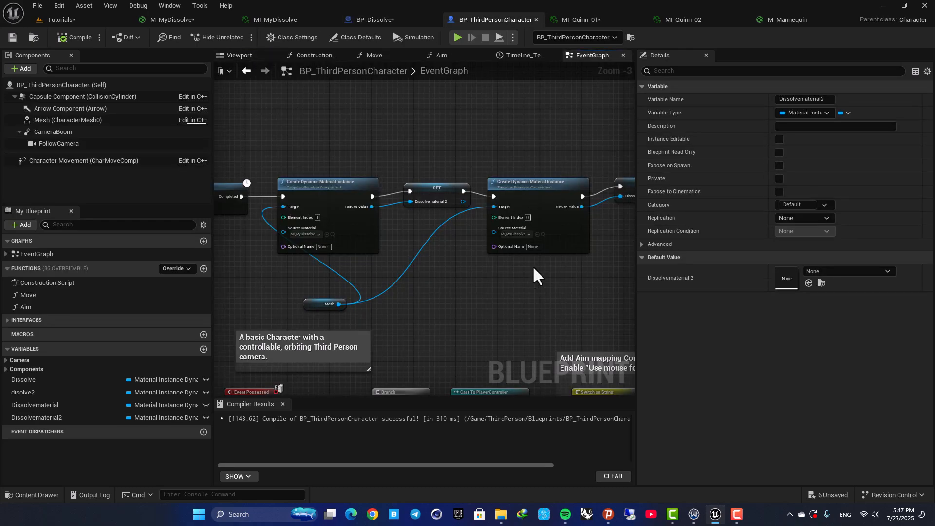
left_click(242, 56)
left_click(403, 233)
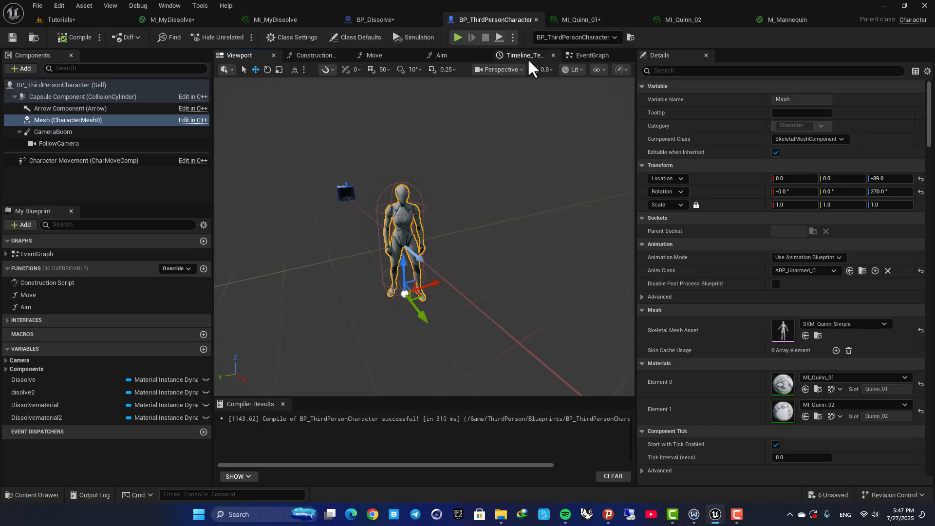
left_click(592, 55)
scroll(428, 141, "up", 3)
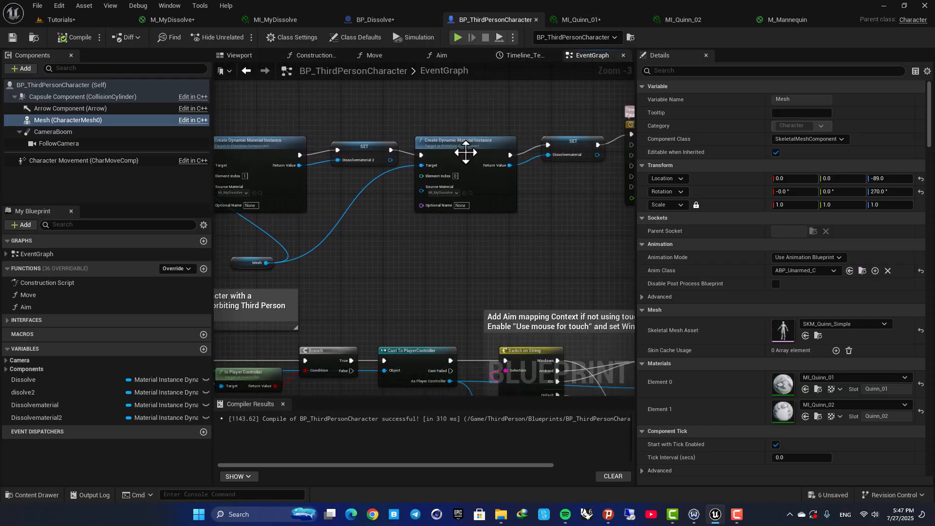
- Set the second Create Dynamic Material Instance node's source material to MI_Quinn_01
left_click(440, 205)
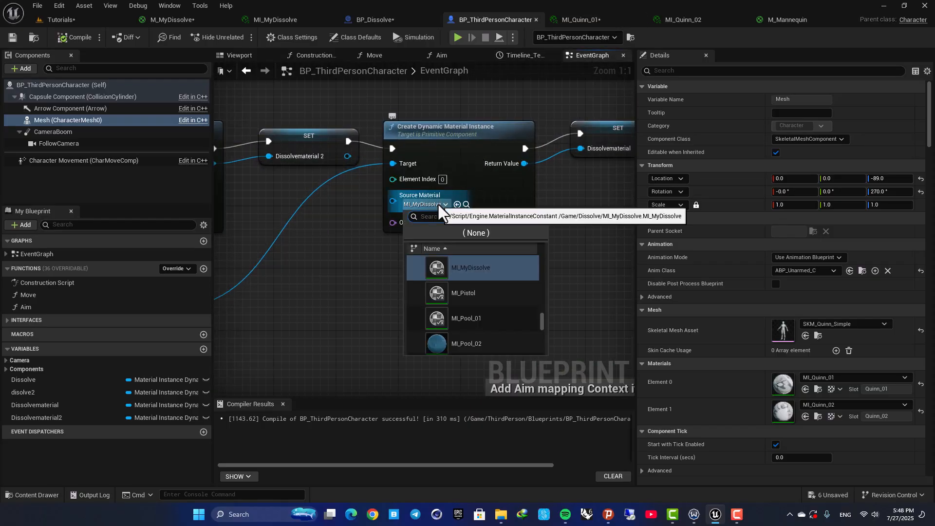
type("quin")
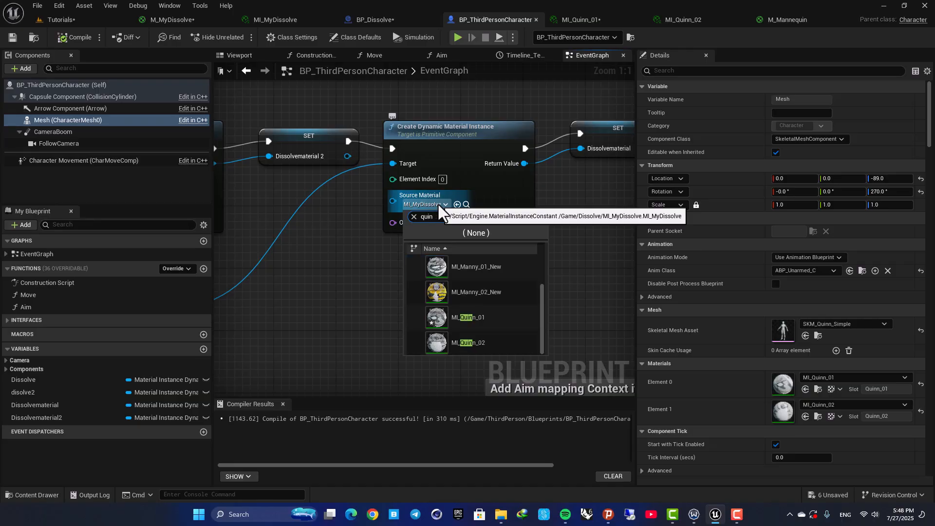
left_click(467, 324)
- Set the first Create Dynamic Material Instance node's source material to MI_Quinn_02 and compile the blueprint
right_click_drag(337, 283, 571, 291)
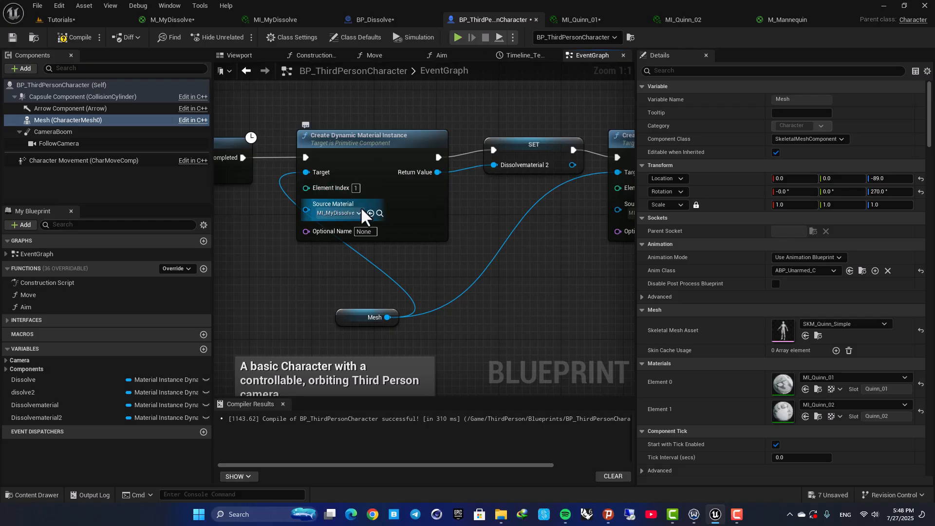
left_click(359, 213)
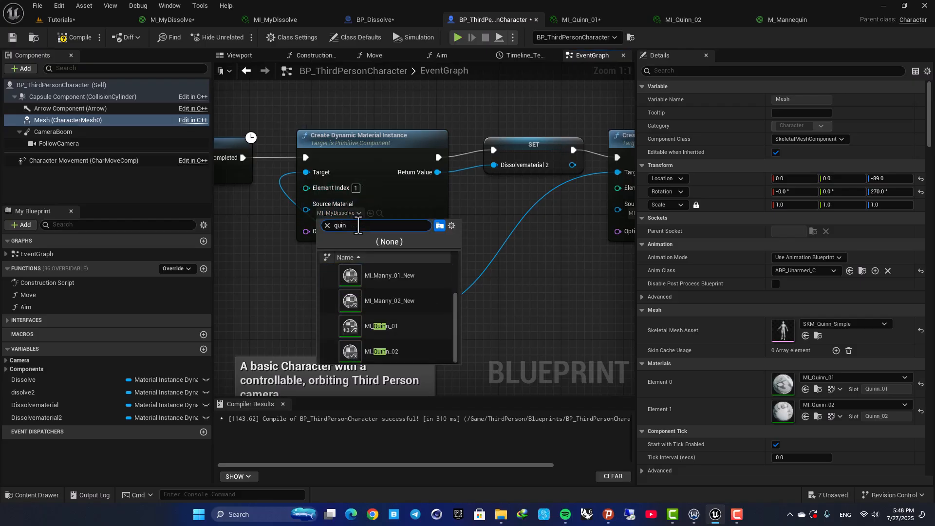
left_click(385, 351)
left_click(77, 36)
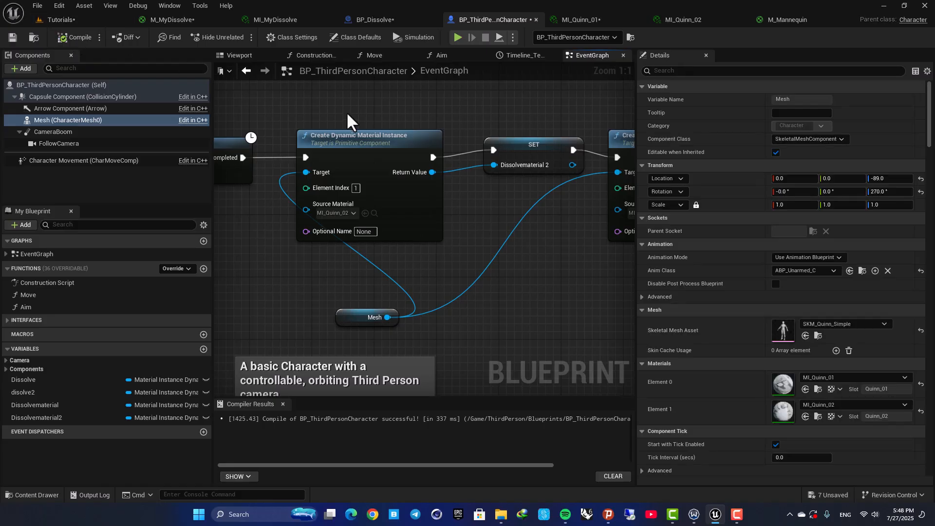
scroll(349, 115, "down", 3)
right_click_drag(396, 117, 407, 178)
left_click_drag(355, 311, 318, 296)
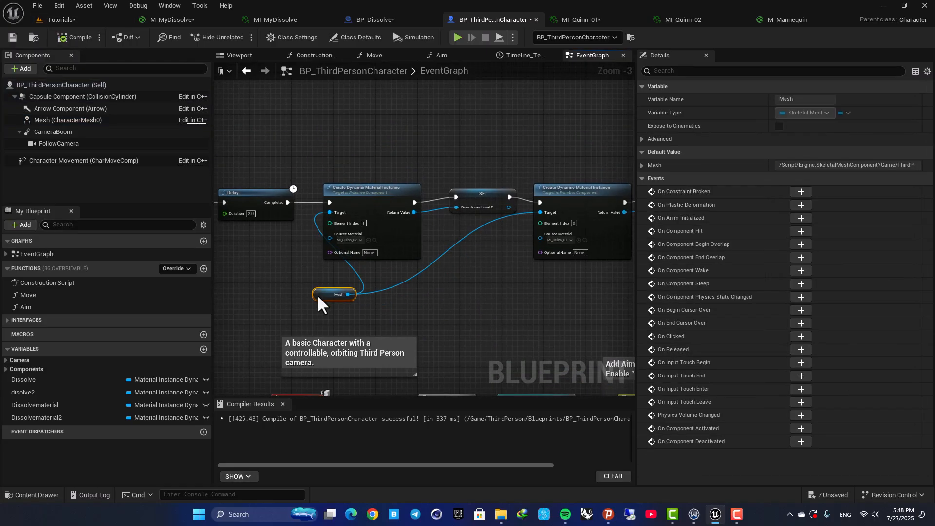
left_click(573, 20)
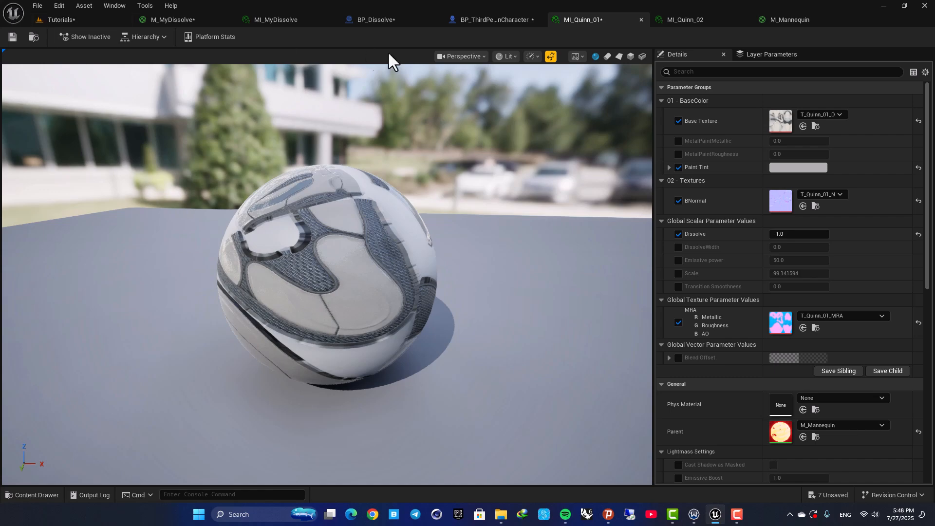
- Play the level in full screen to test the mannequin's dissolve, then stop playing
left_click(48, 18)
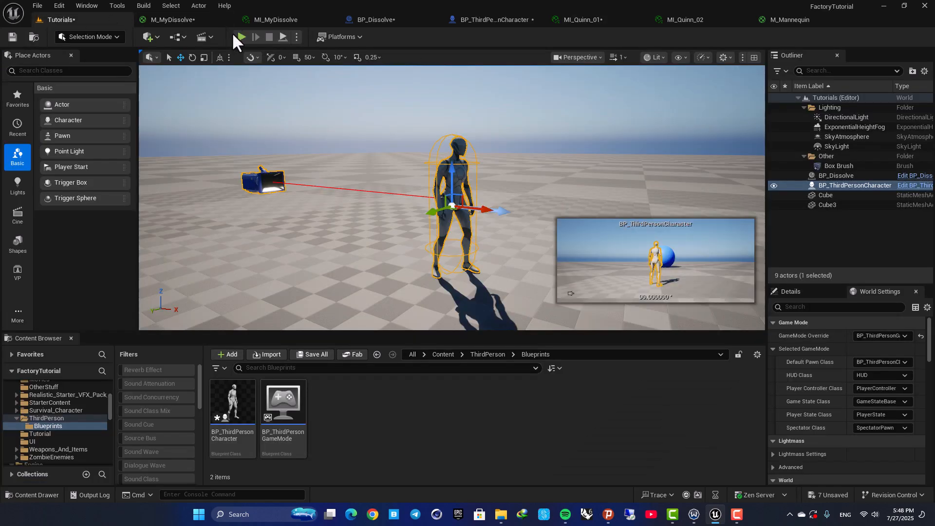
left_click(278, 17)
left_click(73, 20)
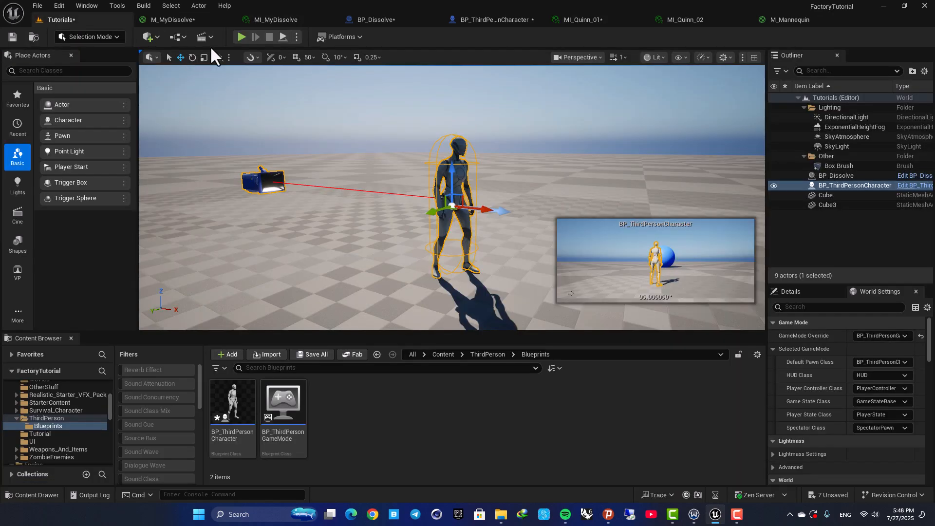
left_click(238, 35)
key("F11")
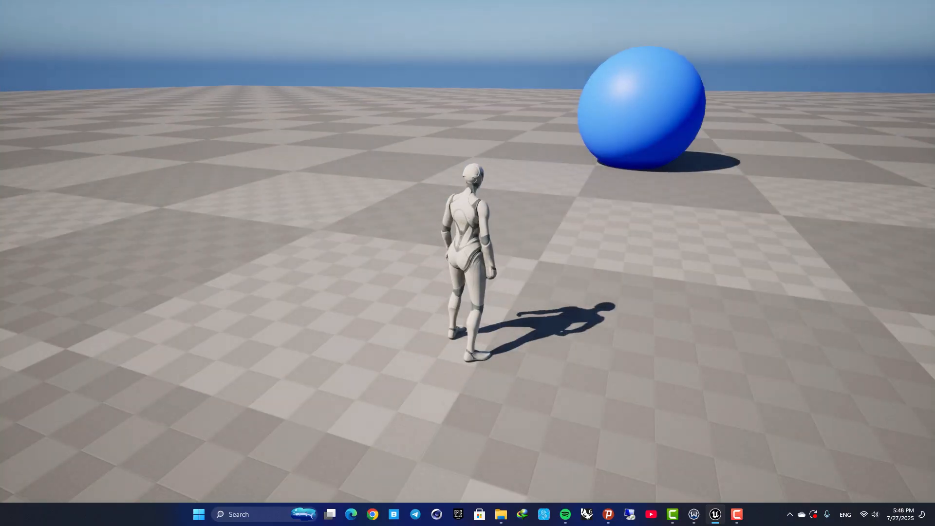
key("e")
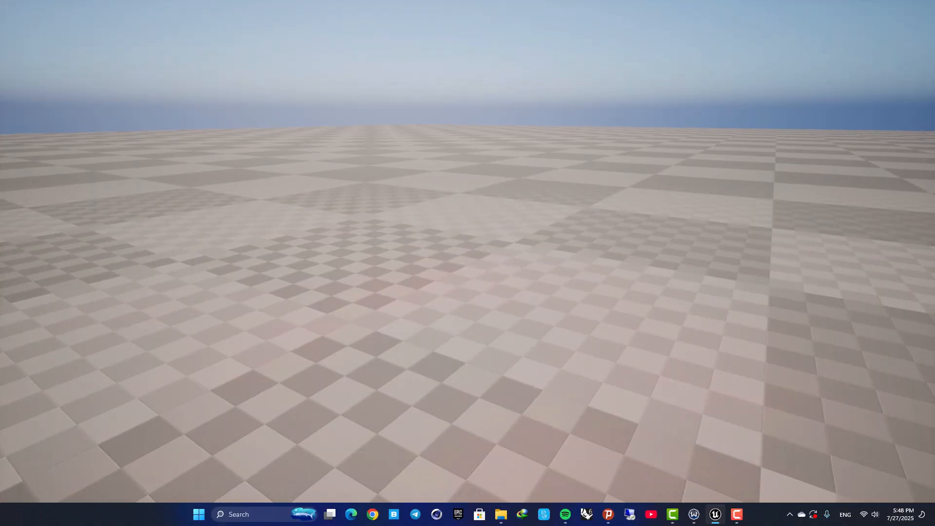
key("Escape")
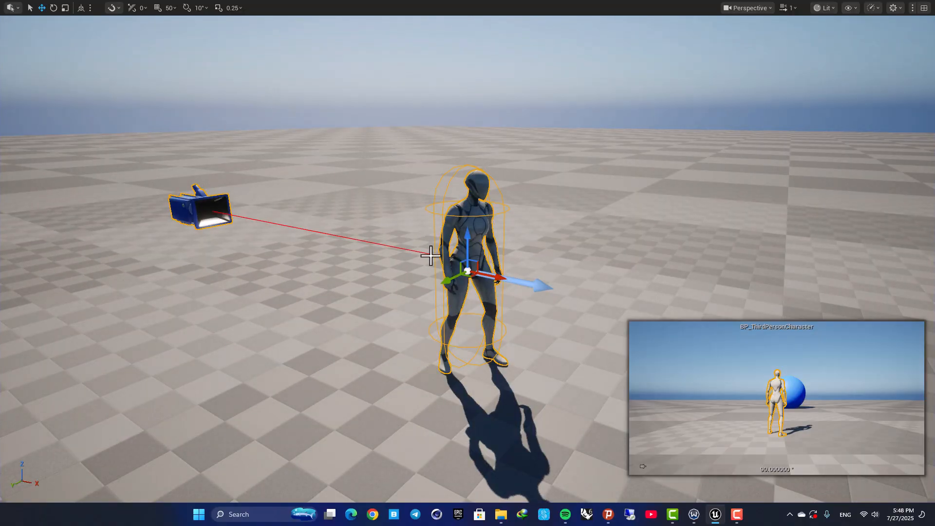
key("F11")
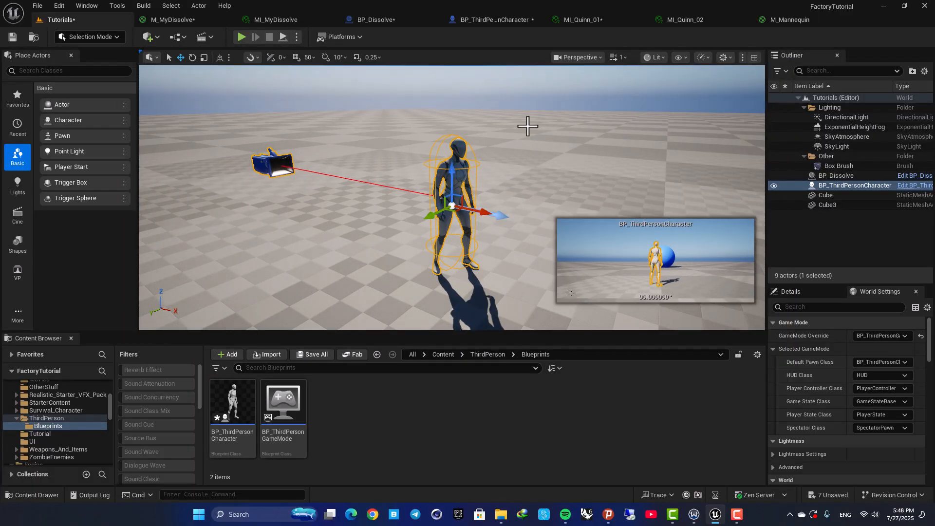
- Move Event BeginPlay away from the Delay node to make room in the character's event graph
left_click(473, 22)
scroll(507, 160, "down", 2)
scroll(463, 159, "up", 5)
left_click_drag(403, 201, 217, 202)
right_click_drag(340, 160, 409, 147)
scroll(408, 147, "down", 2)
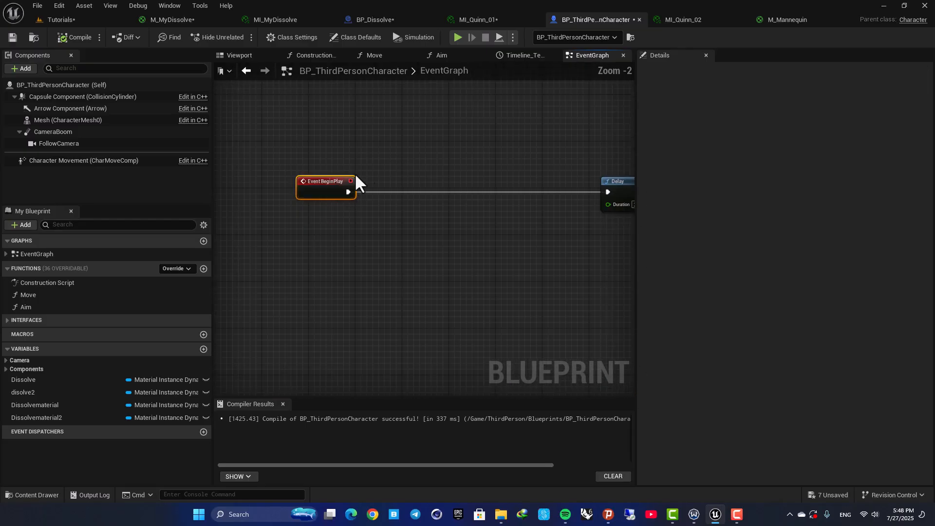
left_click_drag(325, 179, 372, 179)
scroll(445, 163, "up", 2)
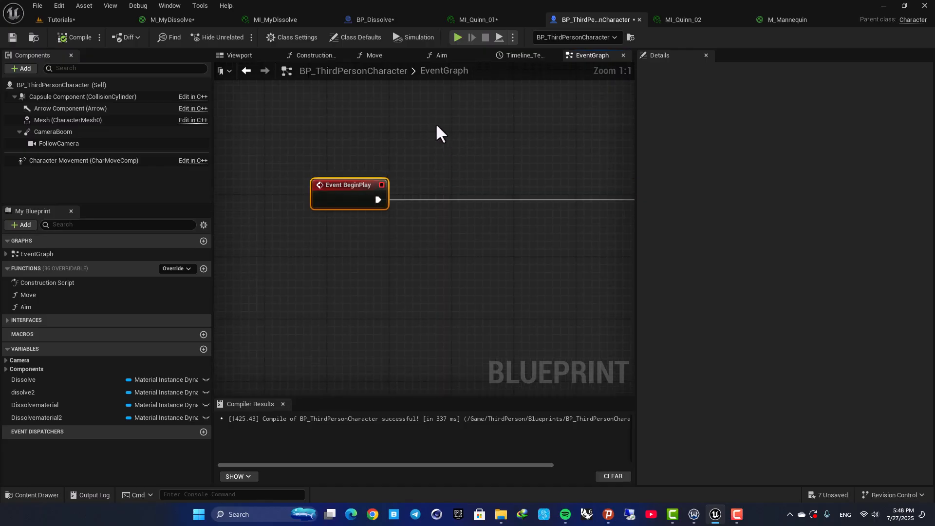
right_click_drag(465, 145, 405, 158)
left_click_drag(320, 213, 447, 212)
- Add a Mesh reference feeding a Set Simulate Physics node with Simulate enabled
left_click(299, 160)
left_click_drag(51, 121, 437, 223)
type("set simula")
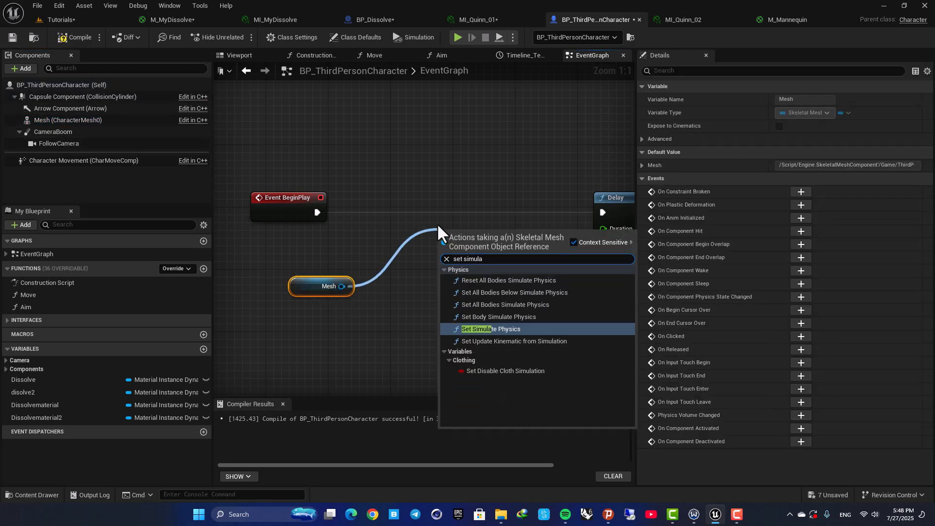
left_click(492, 331)
left_click_drag(476, 238, 483, 217)
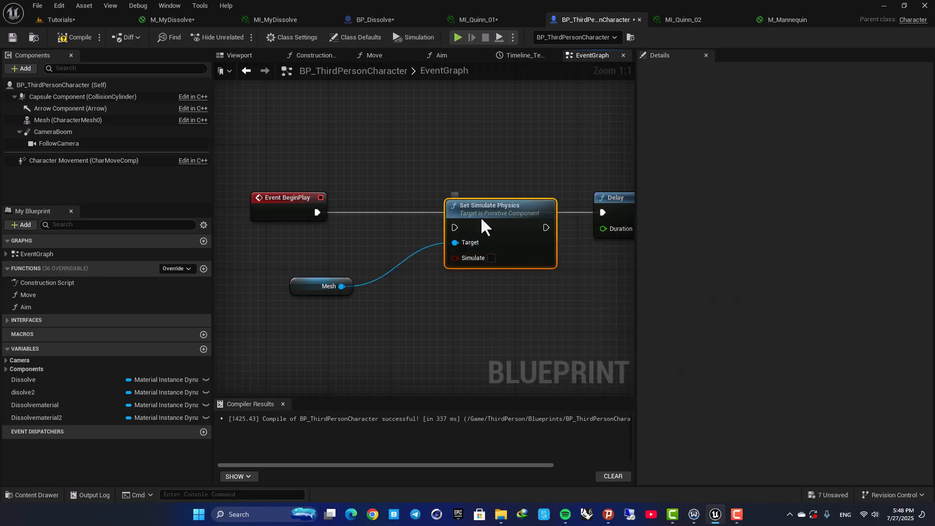
left_click(492, 258)
- Wire Set Simulate Physics between the Delay node and the first Create Dynamic Material Instance node
left_click_drag(318, 212, 455, 228)
right_click_drag(465, 170, 299, 169)
left_click_drag(478, 201, 253, 164)
left_click_drag(326, 215, 442, 199)
right_click_drag(314, 230, 415, 204)
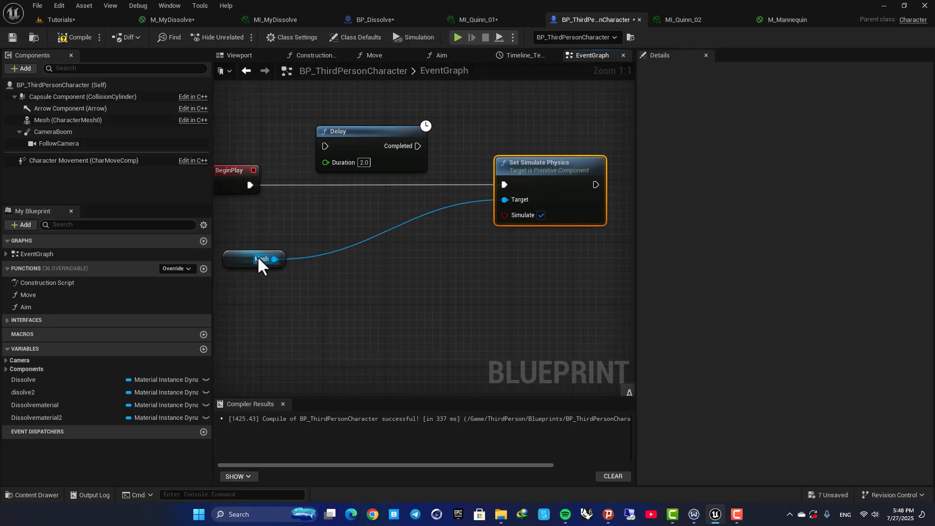
left_click_drag(261, 256, 371, 264)
left_click_drag(251, 185, 326, 146)
left_click_drag(417, 146, 505, 184)
right_click_drag(534, 147, 348, 173)
left_click_drag(410, 210, 505, 210)
- Set the Mesh component's Collision Presets to Ragdoll and compile the blueprint
left_click(141, 120)
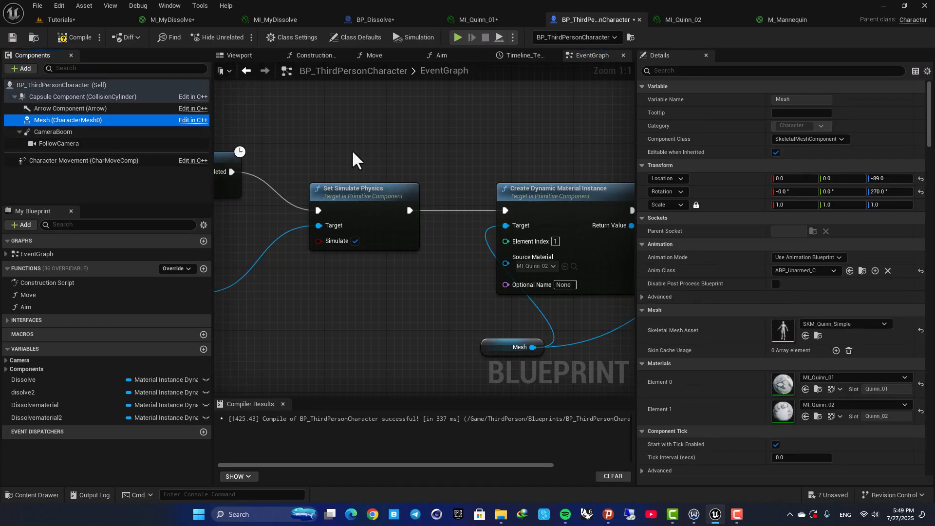
scroll(711, 274, "down", 5)
scroll(714, 288, "down", 15)
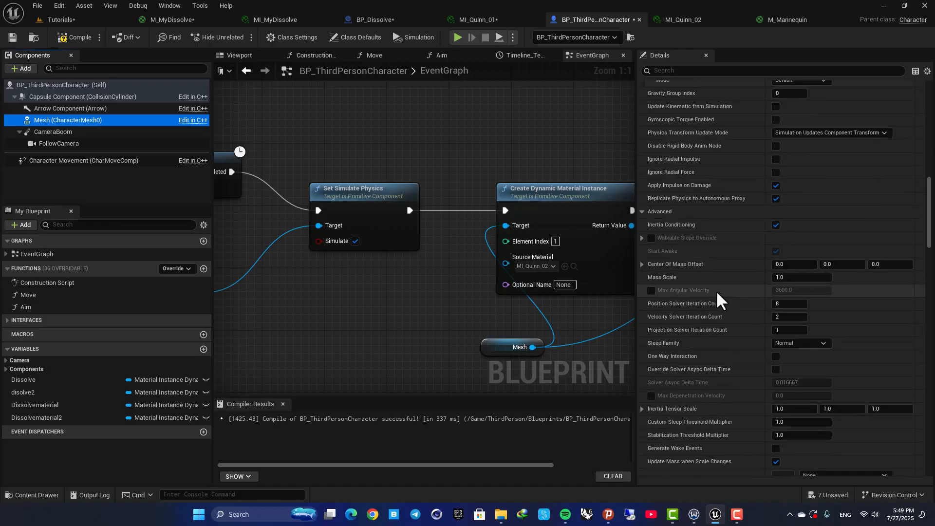
left_click(801, 241)
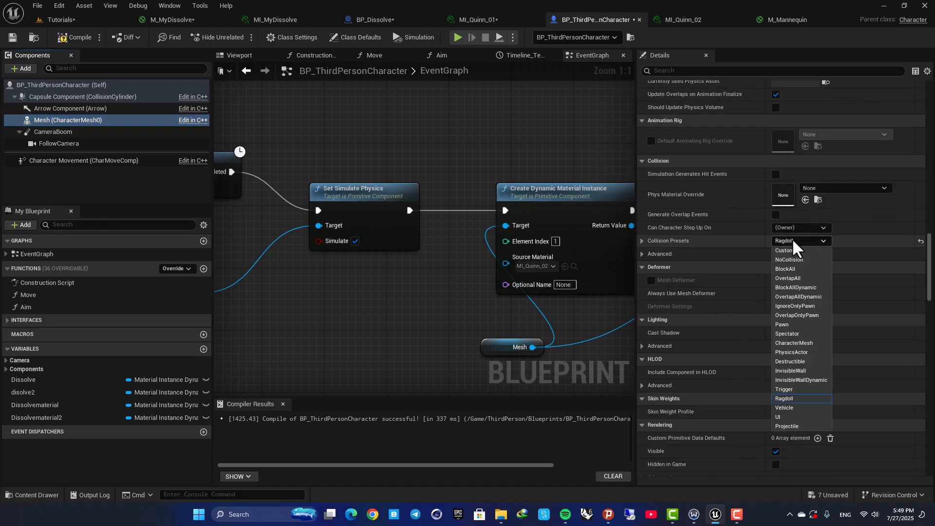
left_click(793, 394)
left_click(74, 38)
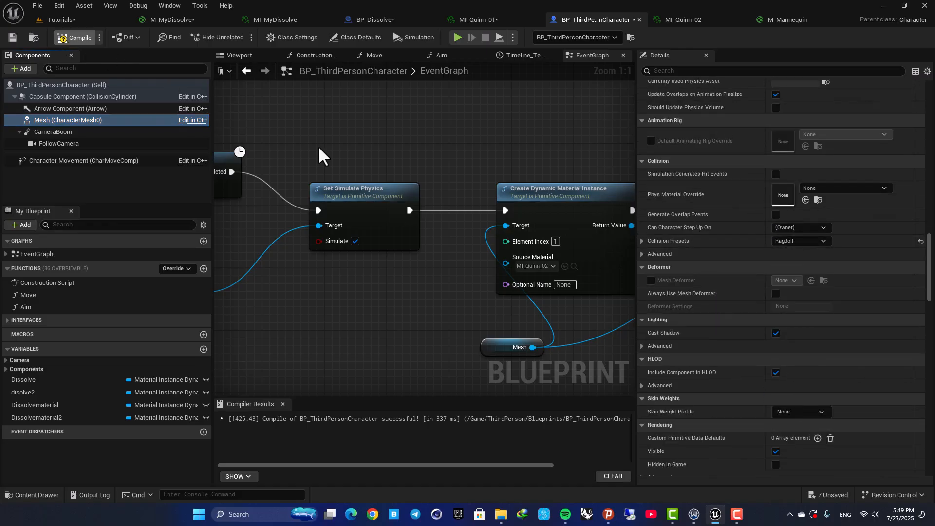
right_click_drag(384, 142, 384, 181)
scroll(385, 200, "down", 2)
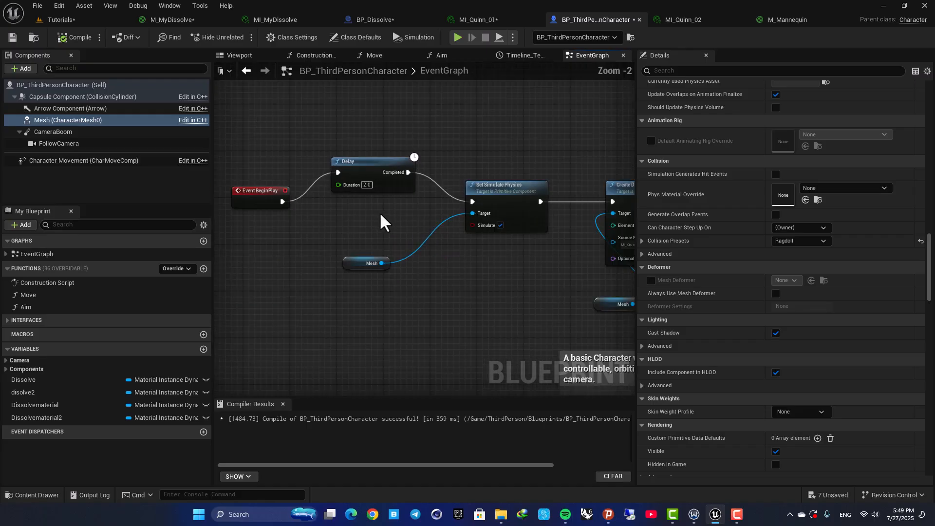
left_click(419, 264)
right_click_drag(470, 218, 305, 190)
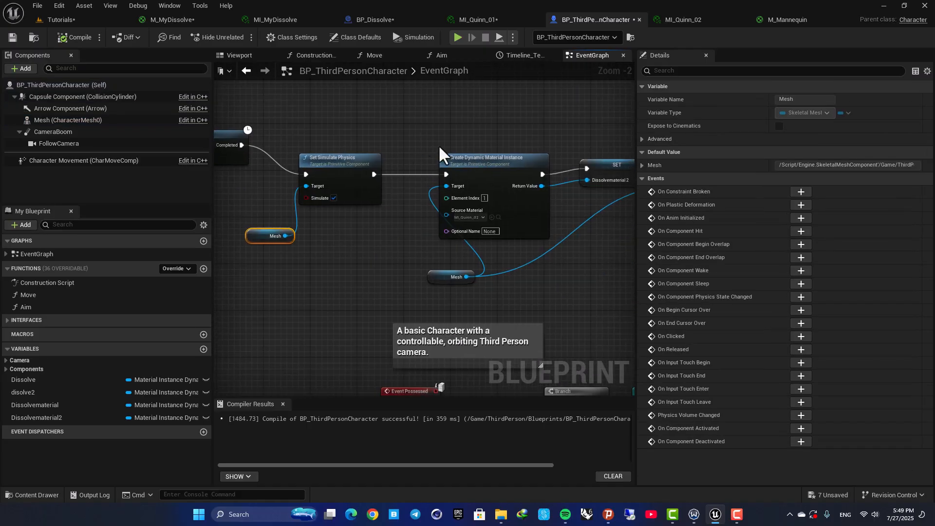
right_click_drag(553, 159, 398, 191)
scroll(398, 191, "down", 3)
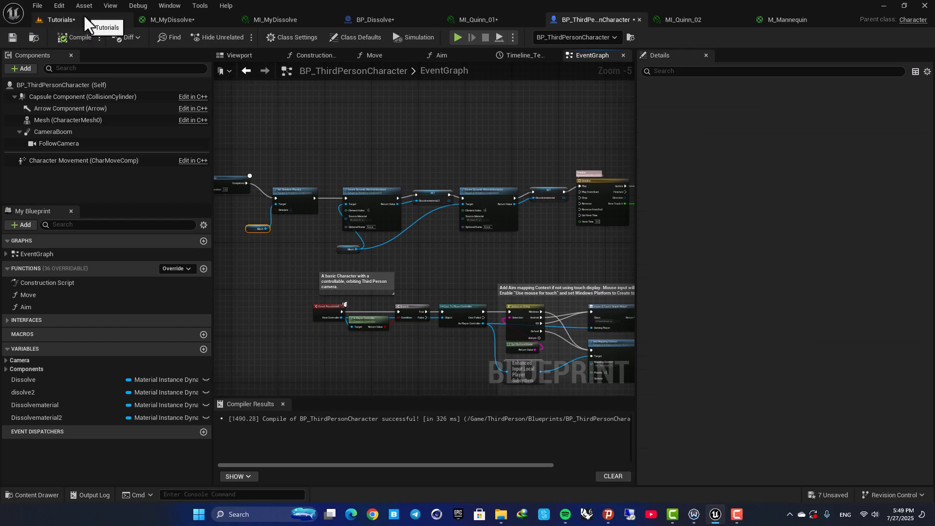
- Play the level in full screen to test the ragdoll and dissolve, then stop playing
left_click(83, 14)
left_click(241, 37)
key("F11")
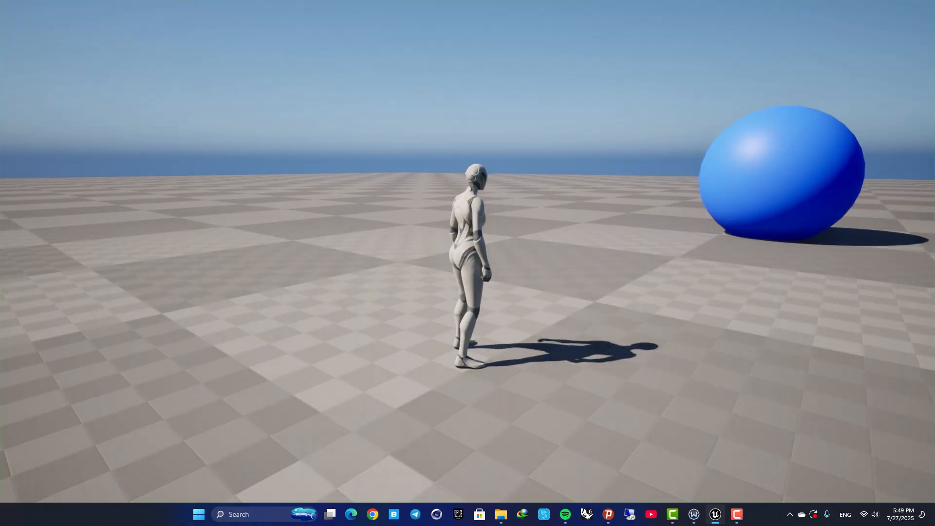
key("w")
key("e")
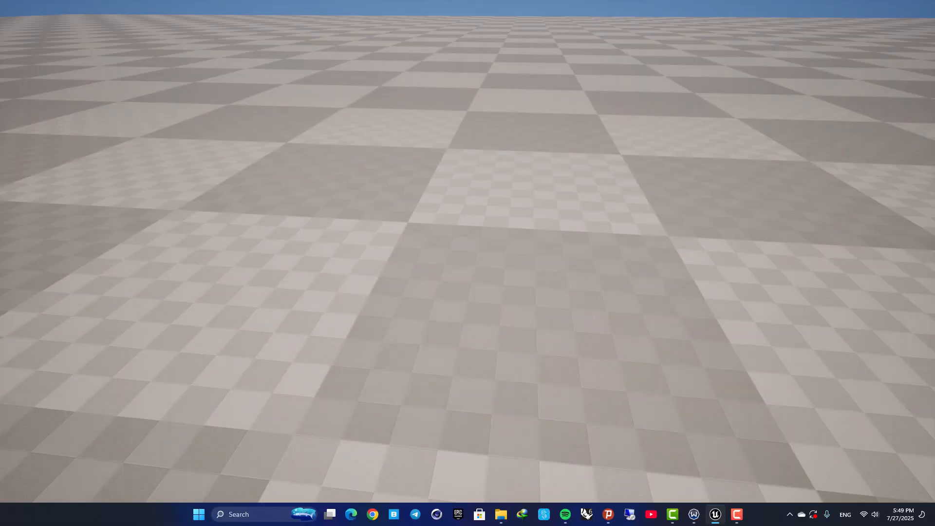
key("Escape")
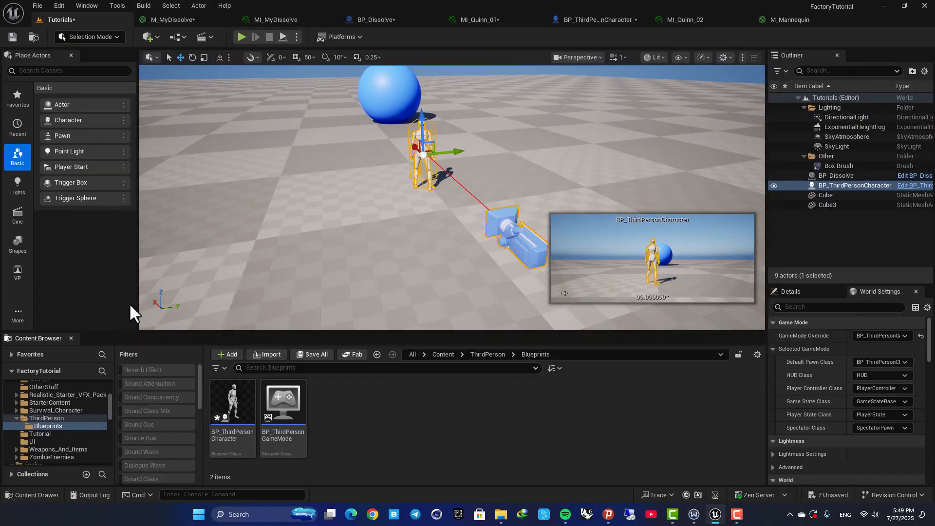
- Review the M_MyDissolve material graph and the character's event graph, then return to the level
left_click_drag(334, 127, 382, 99)
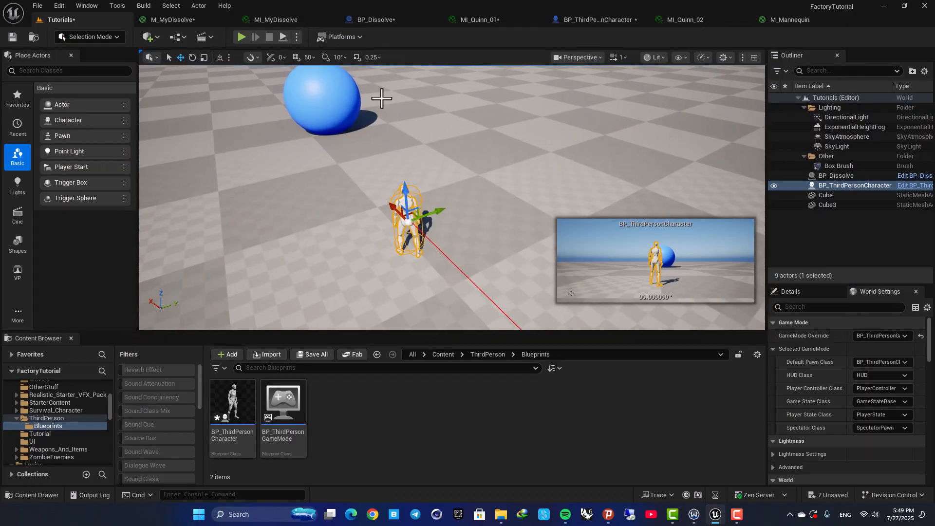
left_click(173, 20)
left_click_drag(238, 112, 575, 280)
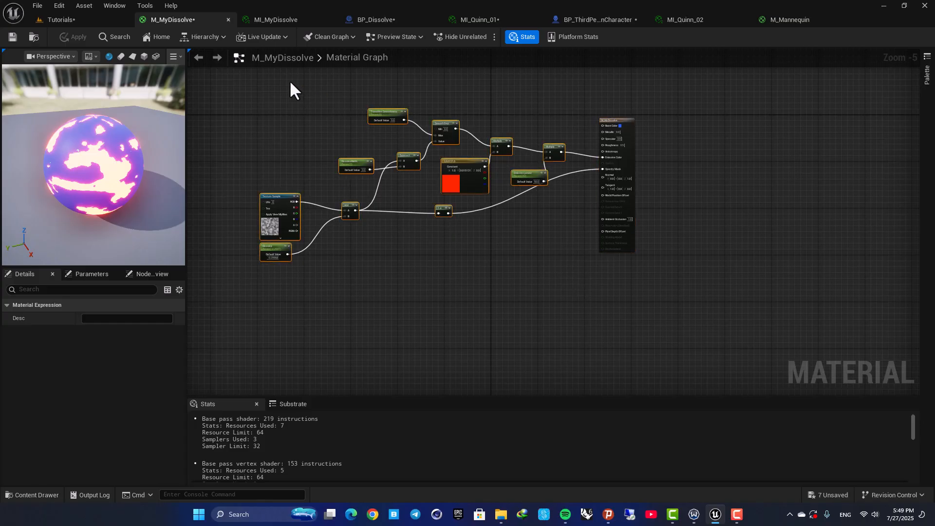
left_click(381, 18)
left_click(596, 20)
scroll(424, 141, "down", 3)
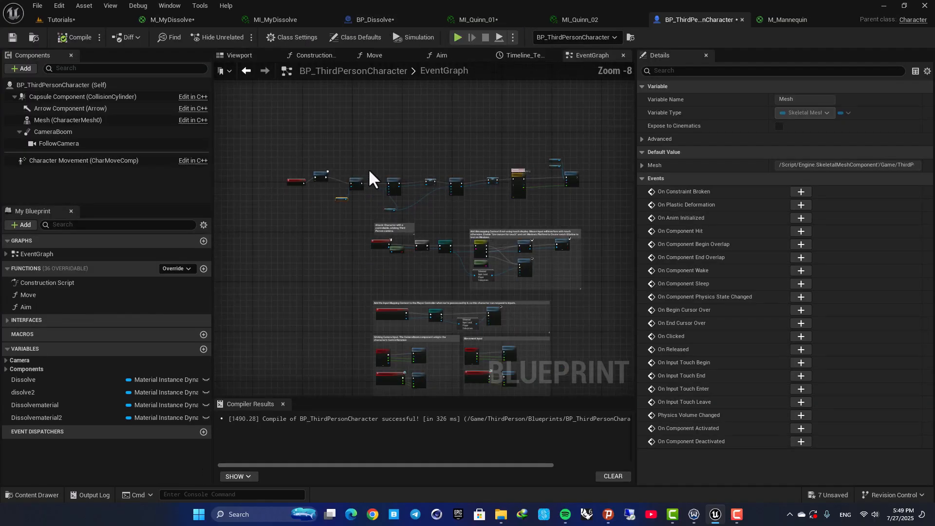
left_click_drag(340, 160, 629, 214)
left_click(460, 142)
left_click(68, 22)
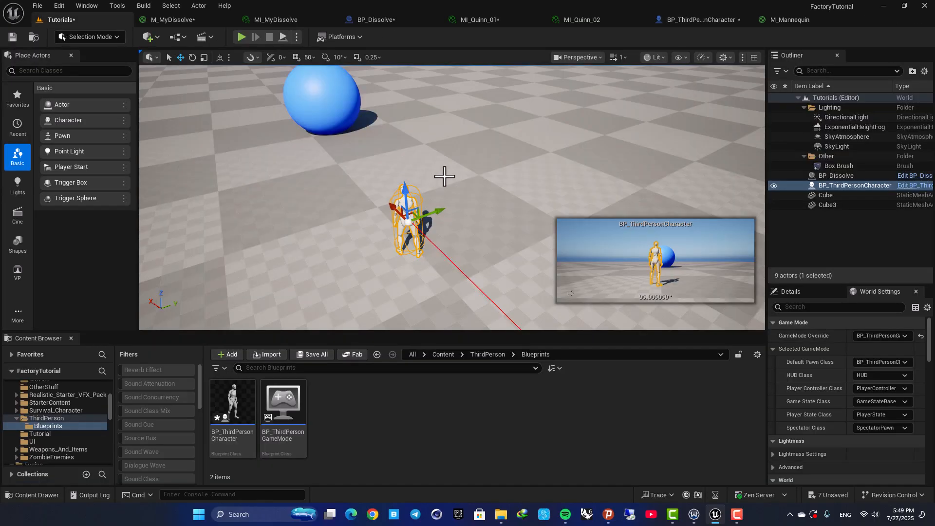